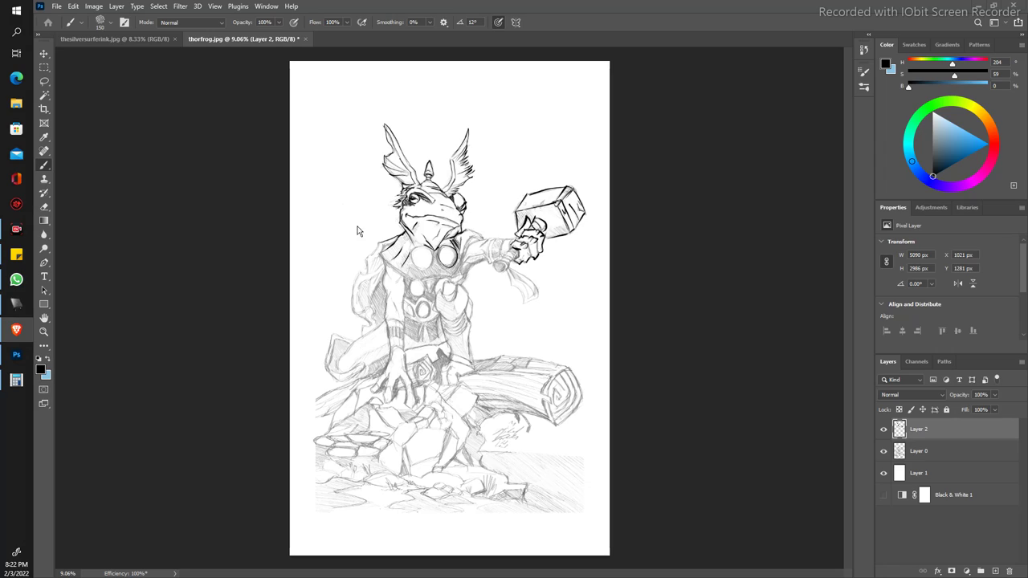
Step: Zoom in on the chest and ink the torso's left and right contour lines
key("z")
left_click_drag(343, 206, 404, 279)
key("b")
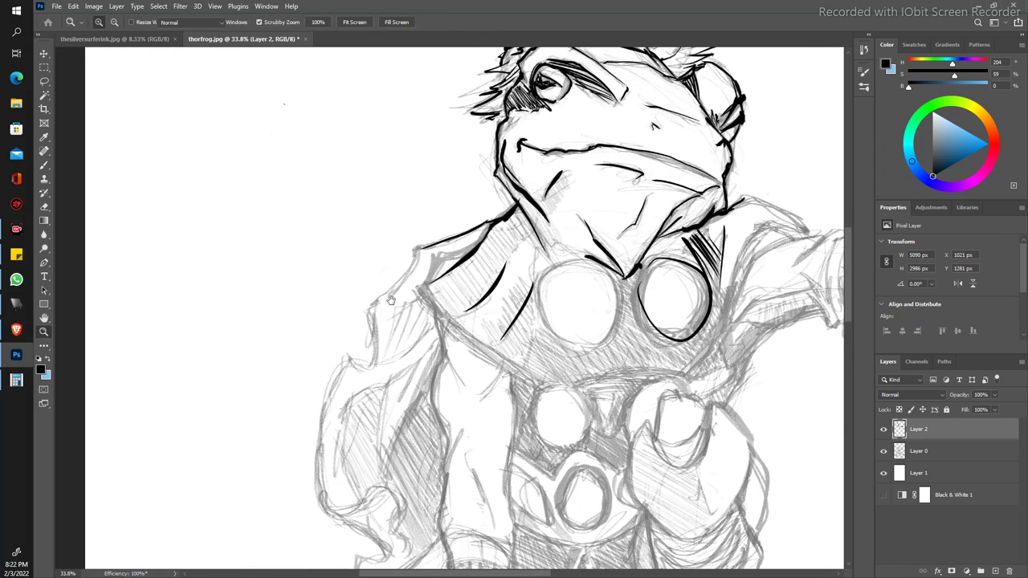
scroll(390, 321, "down", 3)
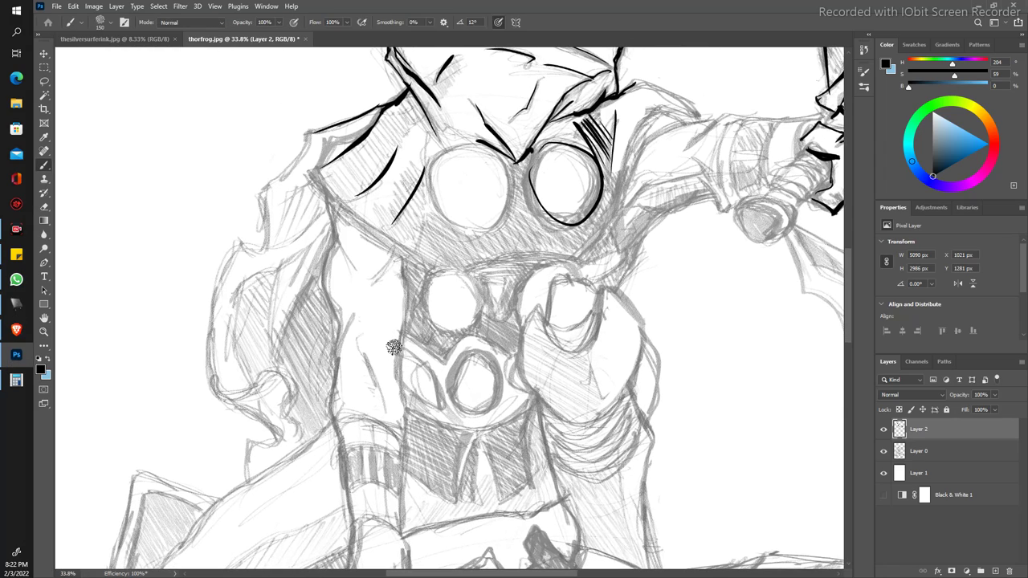
left_click_drag(402, 386, 406, 421)
mouse_move(396, 359)
left_mouse_down()
mouse_move(402, 391)
mouse_move(402, 260)
left_mouse_up()
left_click_drag(342, 359, 353, 310)
left_click_drag(378, 408, 364, 358)
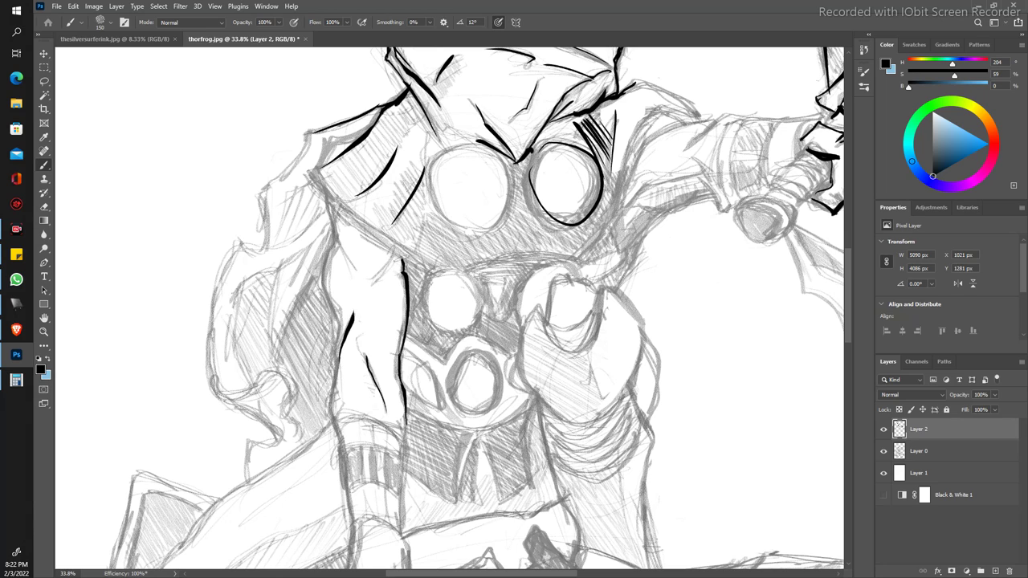
left_click_drag(355, 277, 331, 215)
left_click_drag(333, 366, 328, 197)
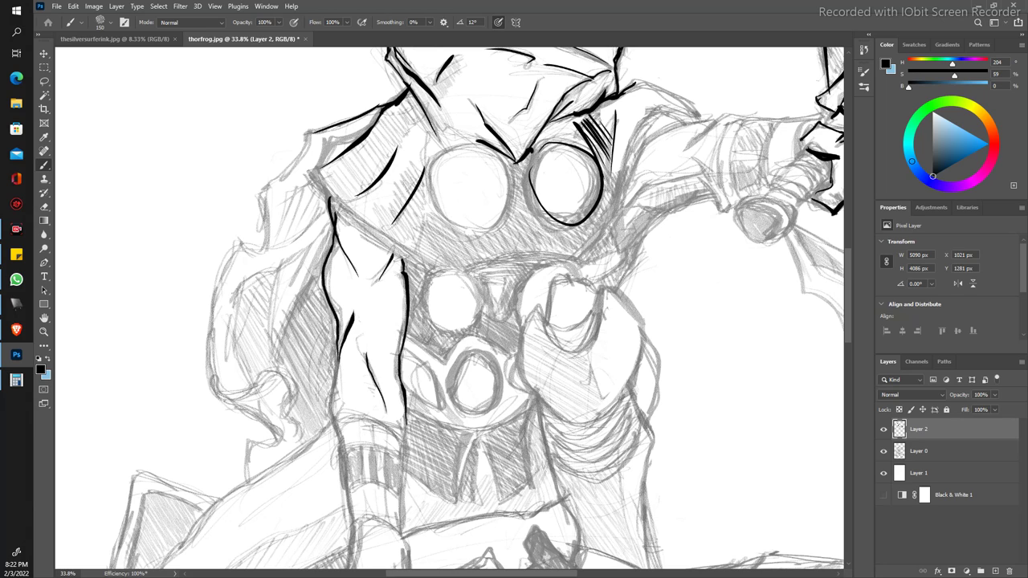
left_click_drag(330, 406, 338, 354)
Step: Ink the shoulder and arm contour and hatch thin lines inside the cape
left_click_drag(405, 259, 327, 197)
left_click_drag(398, 255, 308, 172)
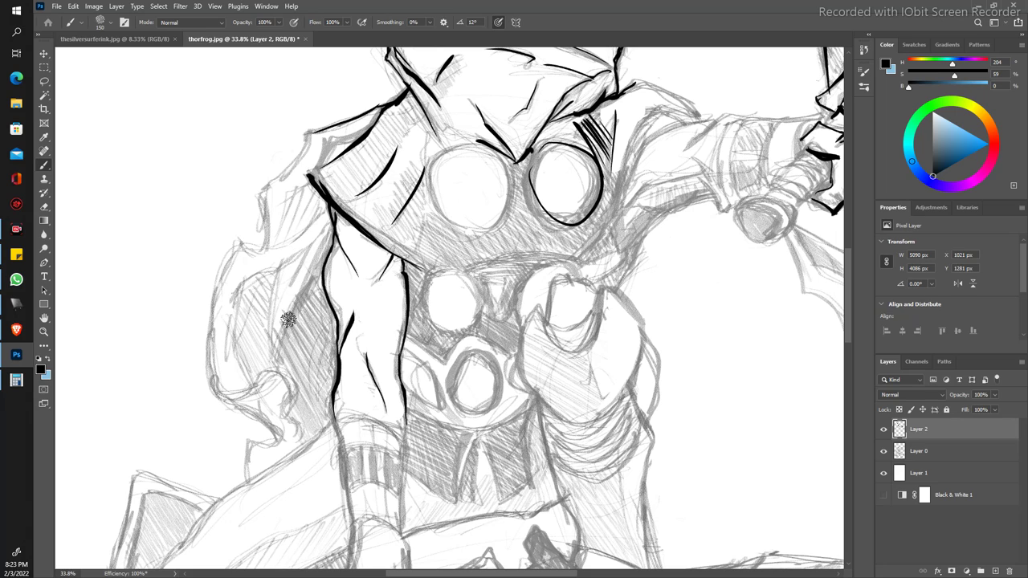
mouse_move(281, 340)
left_mouse_down()
mouse_move(329, 223)
mouse_move(299, 275)
left_mouse_up()
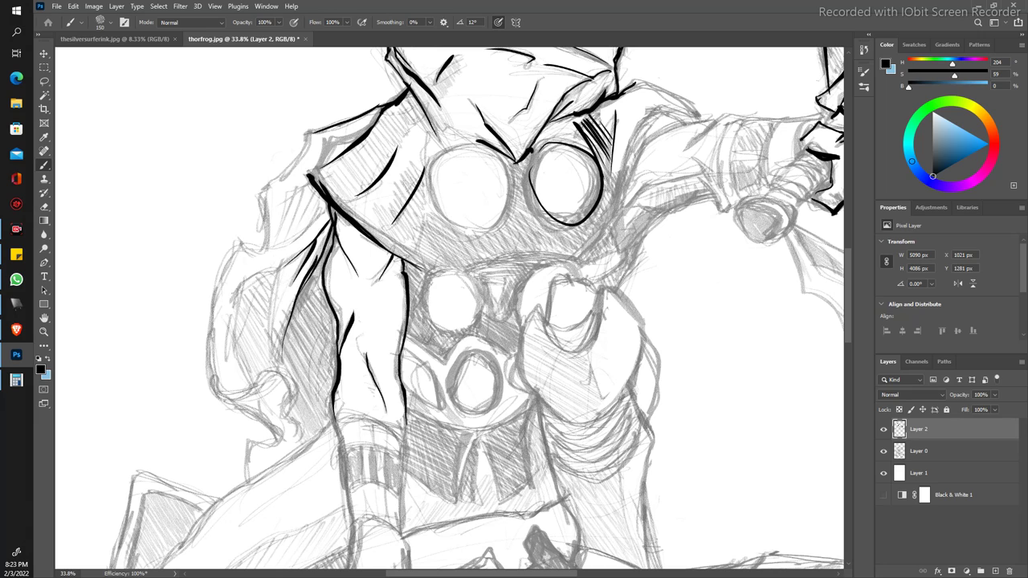
left_click_drag(269, 347, 278, 270)
left_click_drag(273, 349, 294, 292)
Step: Ink the cape's outer and upper left edges and hatch its inner fold
mouse_move(246, 247)
left_mouse_down()
mouse_move(260, 193)
mouse_move(299, 129)
left_mouse_up()
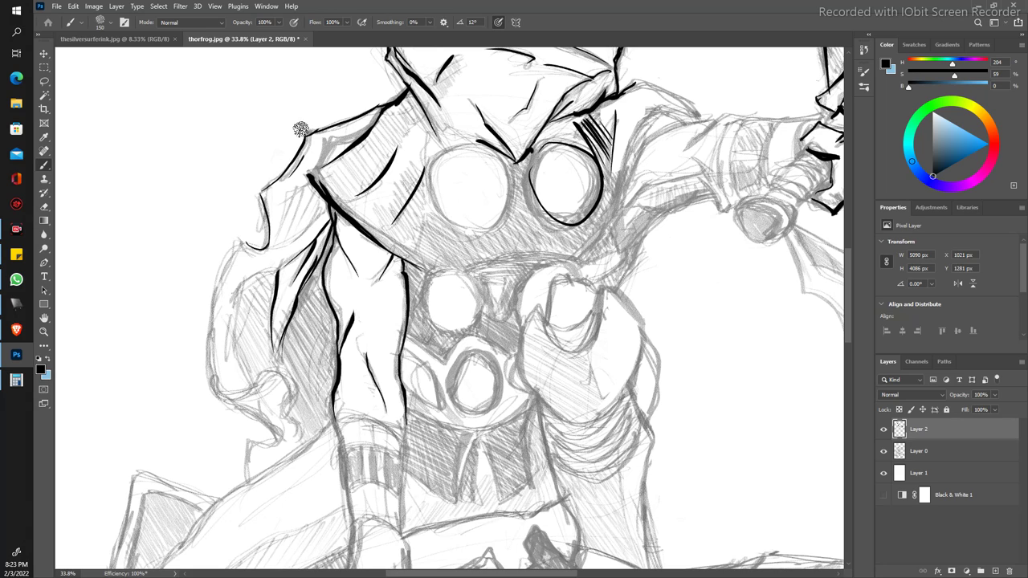
mouse_move(294, 186)
left_mouse_down()
mouse_move(283, 223)
mouse_move(297, 231)
left_mouse_up()
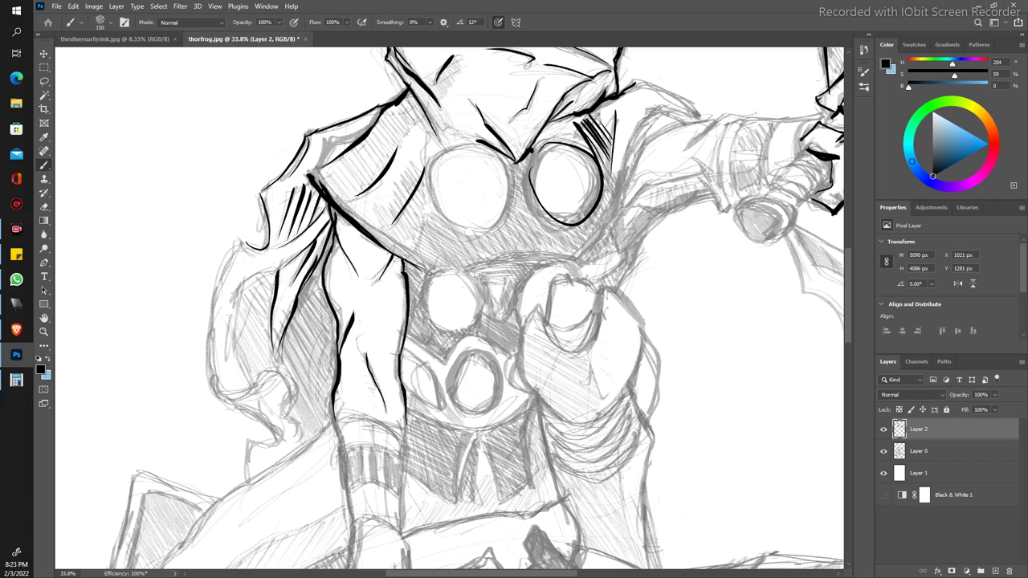
left_click_drag(308, 135, 305, 164)
mouse_move(318, 167)
left_mouse_down()
mouse_move(335, 136)
mouse_move(326, 143)
left_mouse_up()
Step: Outline the two chest discs and the two belt discs in bold black ink
key("z")
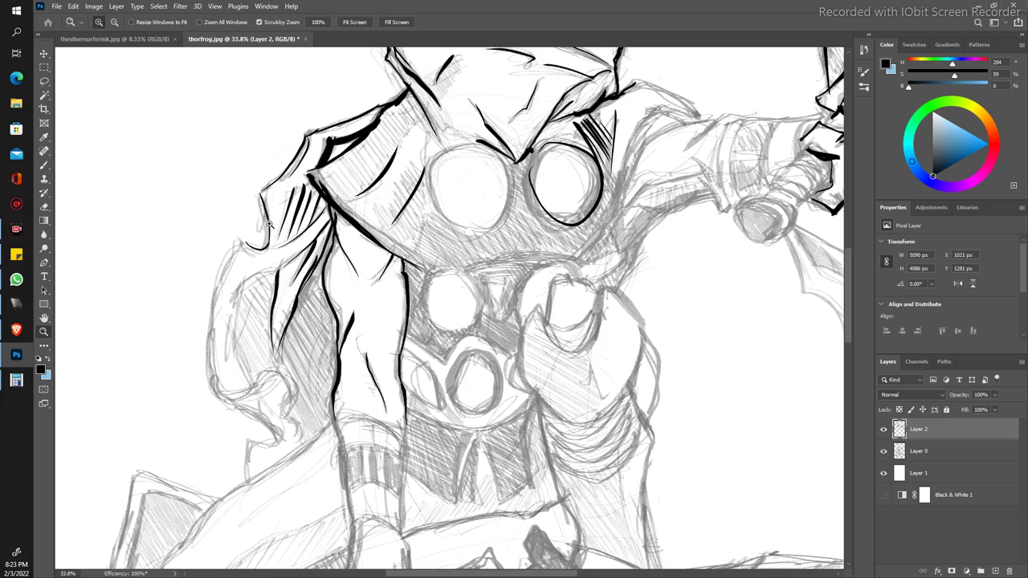
mouse_move(270, 223)
left_mouse_down()
mouse_move(230, 156)
mouse_move(497, 51)
left_mouse_up()
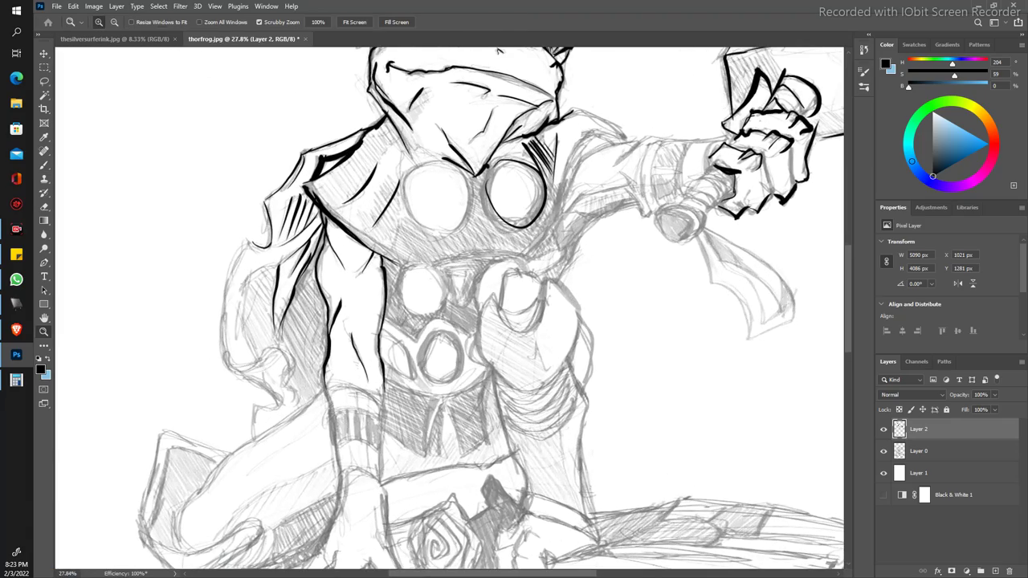
key("b")
left_click_drag(382, 151, 317, 203)
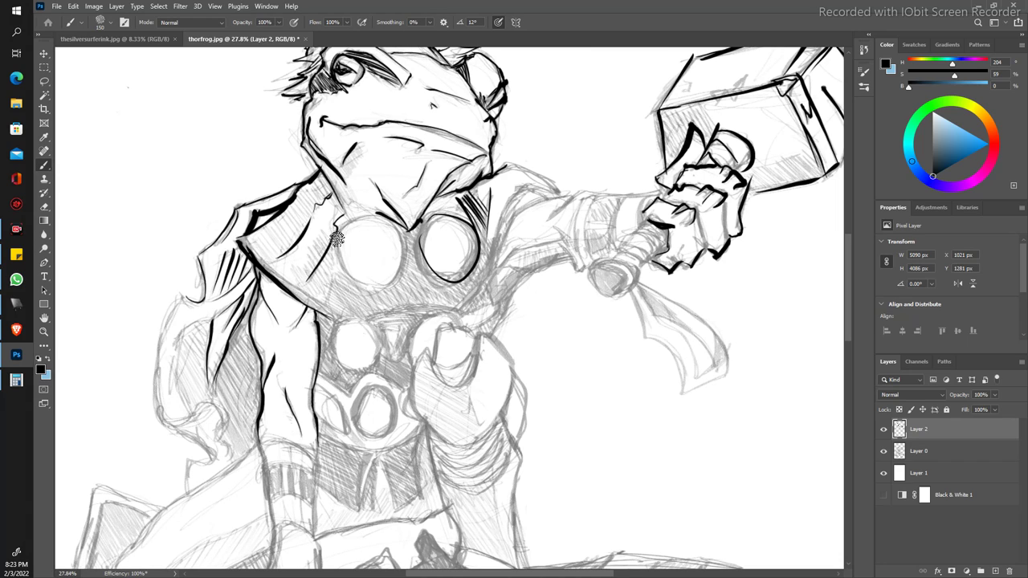
mouse_move(336, 239)
left_mouse_down()
mouse_move(363, 211)
mouse_move(405, 249)
mouse_move(331, 256)
mouse_move(337, 241)
left_mouse_up()
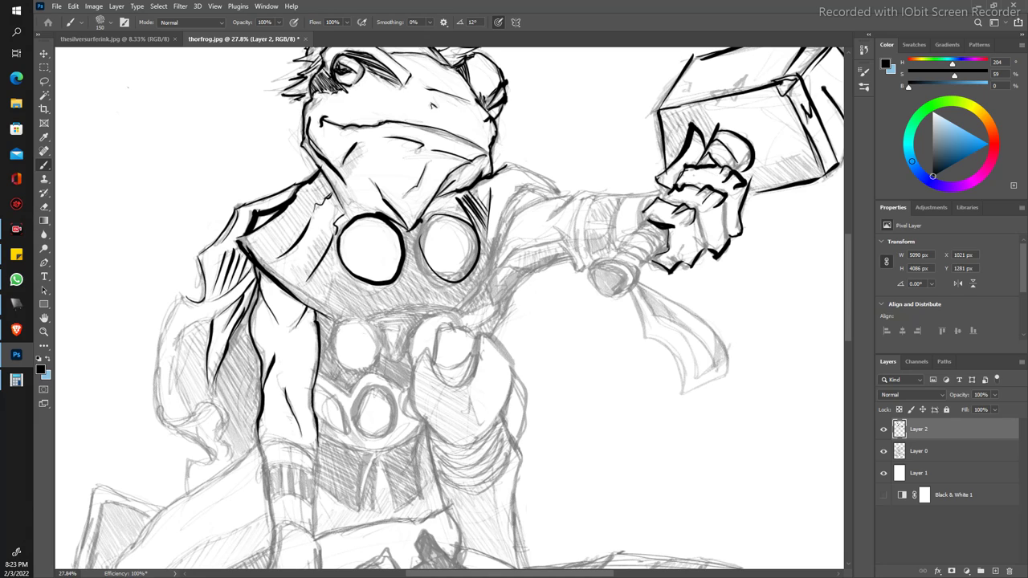
mouse_move(419, 242)
left_mouse_down()
mouse_move(412, 228)
mouse_move(451, 212)
mouse_move(473, 276)
mouse_move(413, 233)
left_mouse_up()
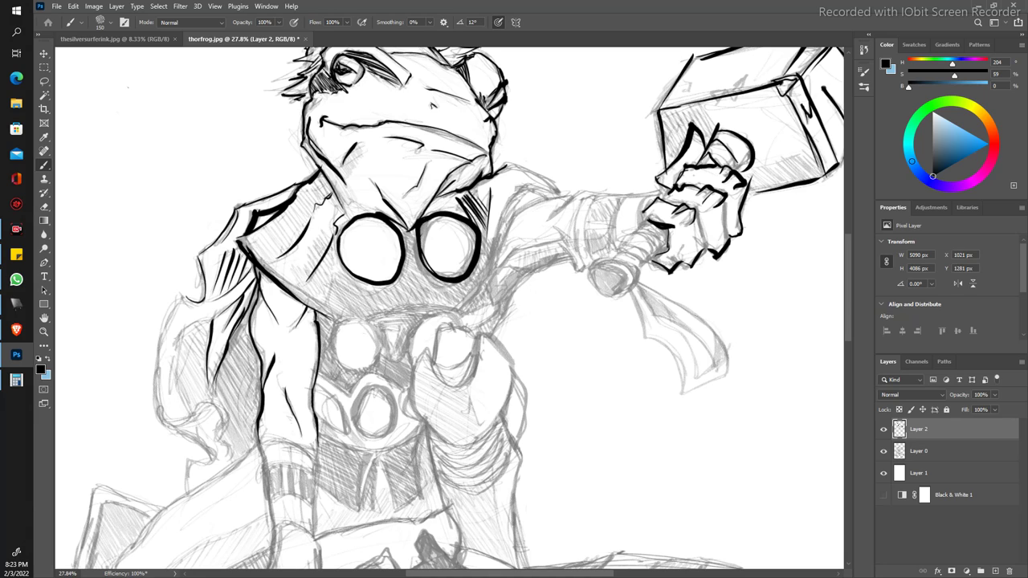
mouse_move(333, 319)
left_mouse_down()
mouse_move(386, 345)
mouse_move(327, 325)
mouse_move(337, 317)
left_mouse_up()
mouse_move(411, 353)
left_mouse_down()
mouse_move(437, 309)
mouse_move(466, 331)
mouse_move(430, 347)
left_mouse_up()
Step: Outline the clenched hand's thumb, contours and upper right edge, redoing one stray stroke
left_click_drag(437, 366, 426, 342)
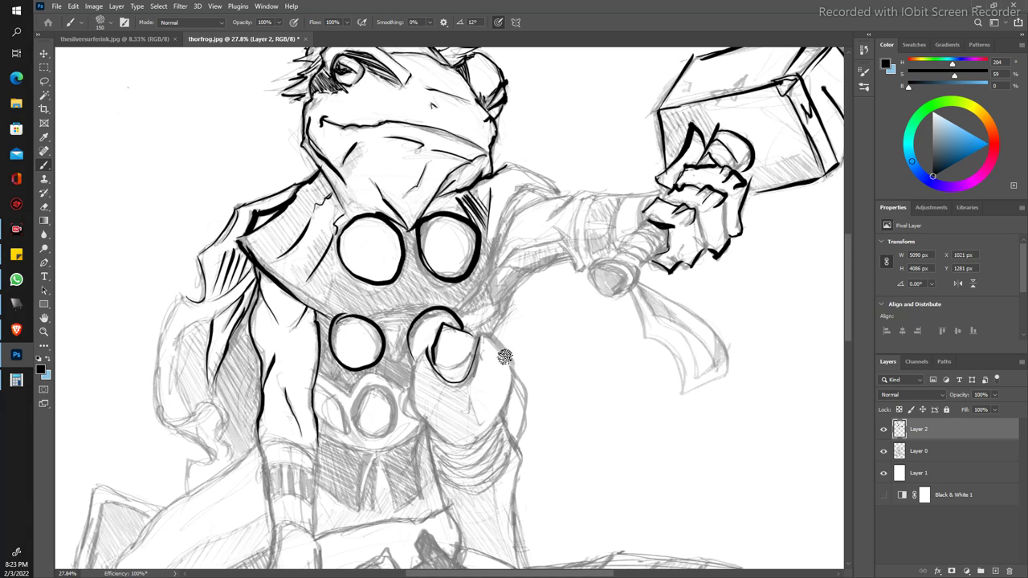
left_click_drag(511, 365, 477, 326)
mouse_move(513, 366)
left_mouse_down()
mouse_move(509, 412)
mouse_move(513, 376)
left_mouse_up()
key("ctrl+z")
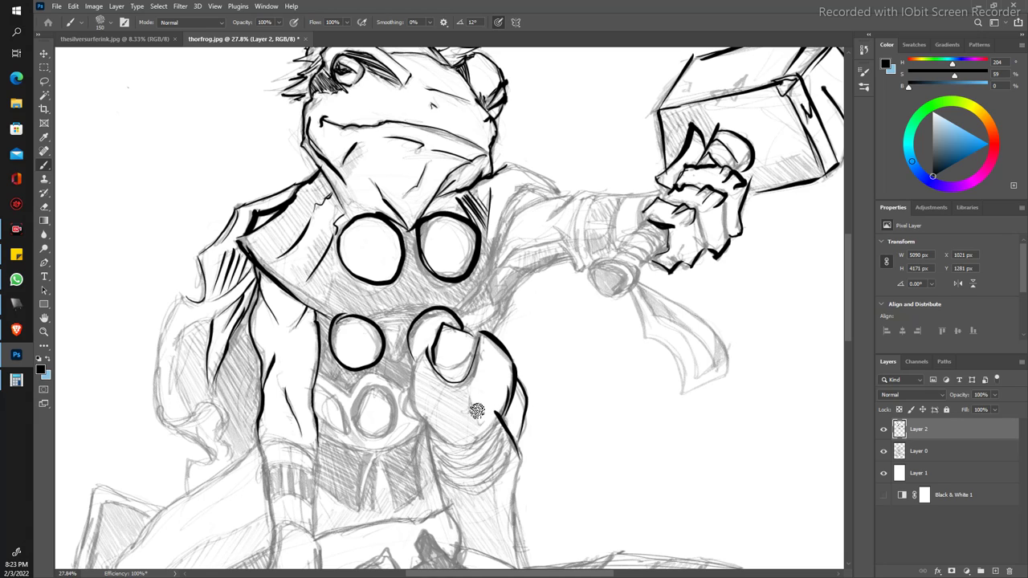
left_click_drag(469, 406, 482, 423)
left_click_drag(414, 419, 411, 357)
mouse_move(475, 328)
left_mouse_down()
mouse_move(495, 306)
mouse_move(456, 315)
mouse_move(527, 274)
left_mouse_up()
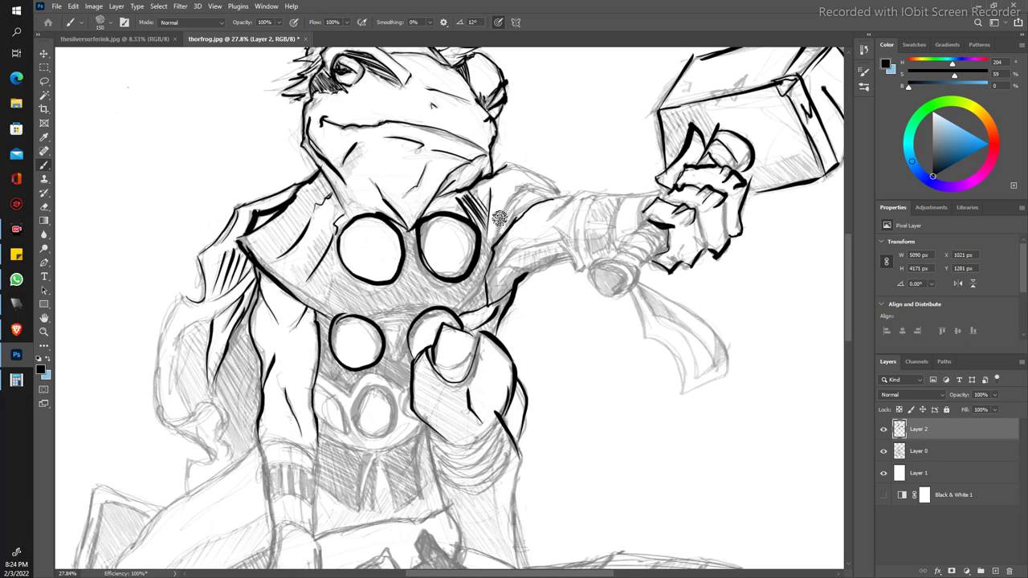
Step: Ink the right shoulder, upper arm contours, mouth line and collar edge
left_click_drag(493, 241, 532, 185)
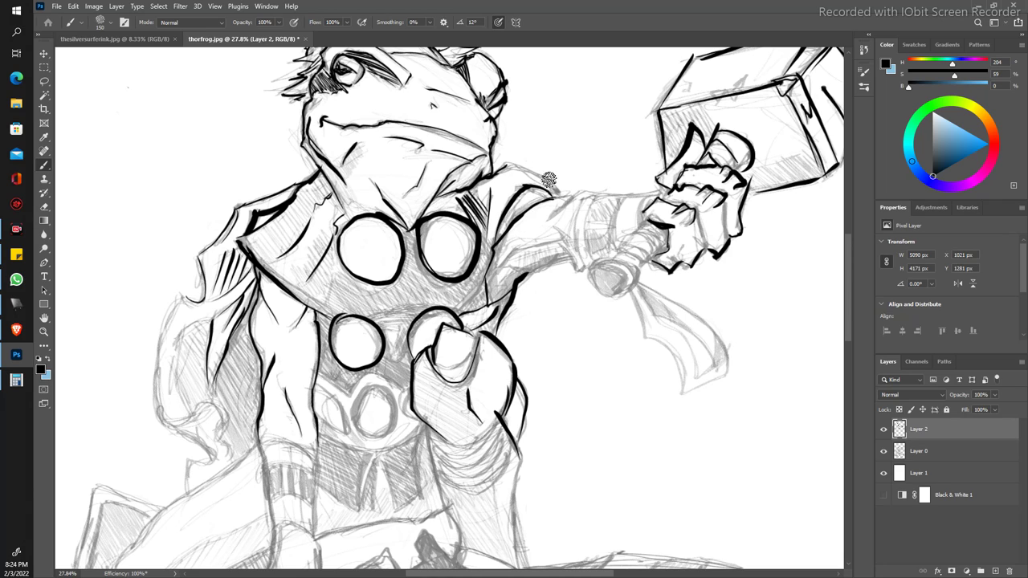
left_click_drag(559, 191, 498, 171)
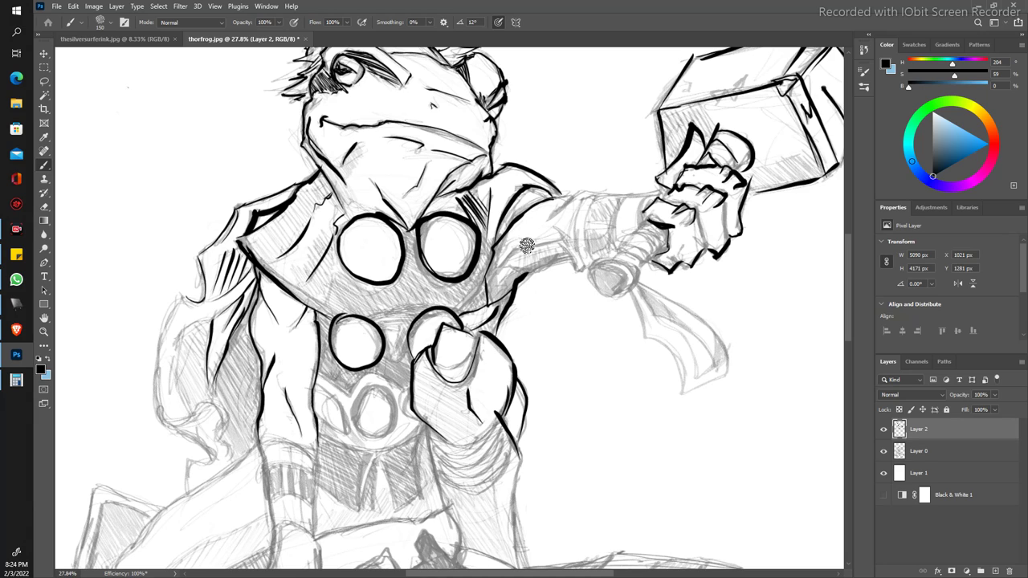
left_click_drag(523, 247, 562, 229)
left_click_drag(572, 263, 562, 213)
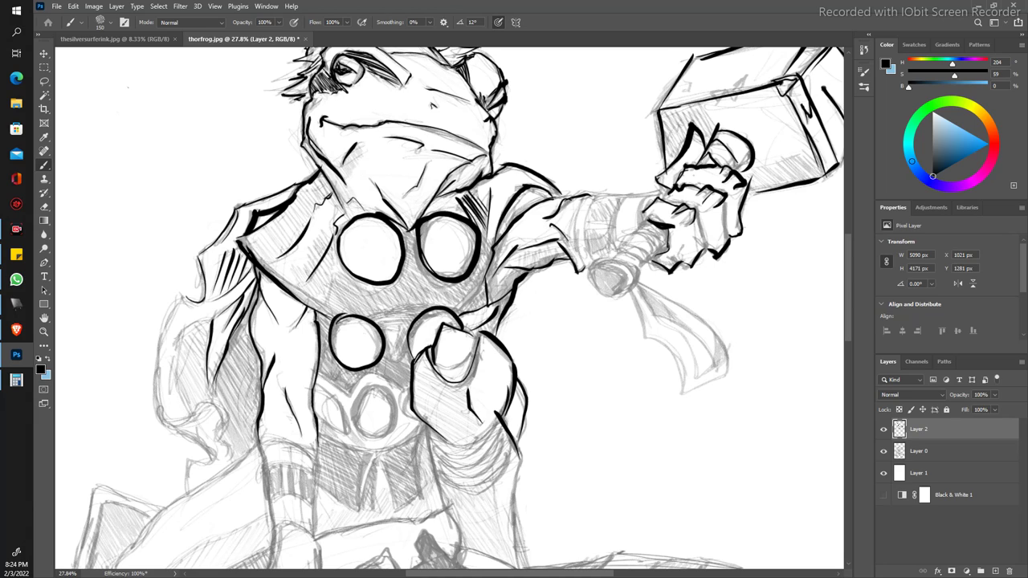
left_click_drag(321, 120, 355, 129)
left_click_drag(438, 191, 481, 160)
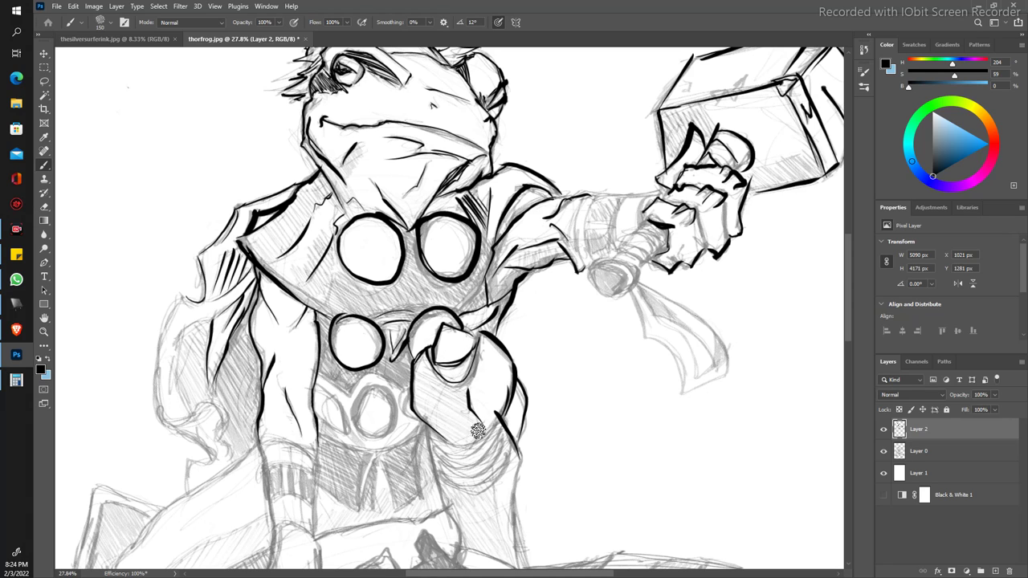
key("z")
mouse_move(272, 290)
left_mouse_down()
mouse_move(204, 234)
mouse_move(249, 302)
left_mouse_up()
left_click(249, 302)
Step: Hatch the front flap below the belt and ink its bottom right edge
key("b")
scroll(249, 302, "down", 2)
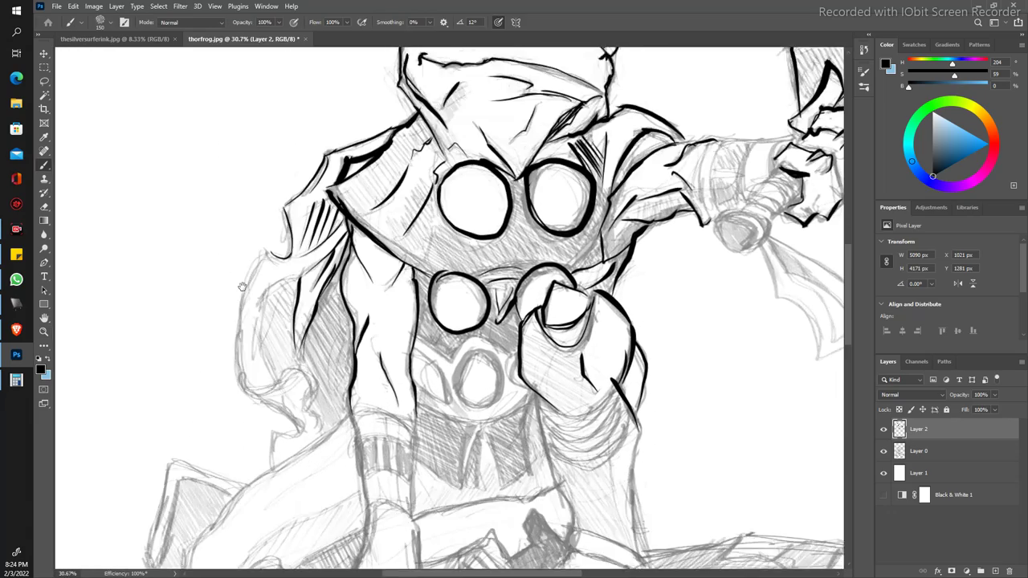
scroll(249, 302, "down", 3)
scroll(249, 302, "down", 3)
scroll(245, 301, "down", 1)
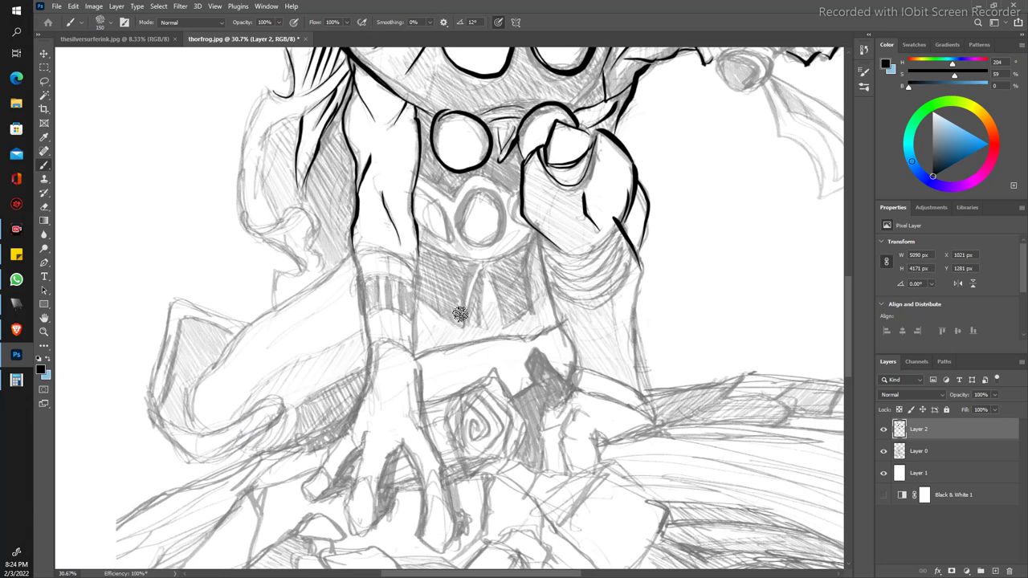
mouse_move(463, 322)
left_mouse_down()
mouse_move(475, 263)
mouse_move(462, 310)
left_mouse_up()
key("ctrl+z")
mouse_move(481, 262)
left_mouse_down()
mouse_move(465, 319)
mouse_move(468, 285)
mouse_move(475, 312)
mouse_move(479, 257)
left_mouse_up()
left_click_drag(504, 325, 479, 259)
mouse_move(505, 326)
left_mouse_down()
mouse_move(531, 309)
mouse_move(532, 227)
left_mouse_up()
Step: Ink the right leg's inner and outer contours, the boot, foot, toe and ground line
left_click_drag(558, 323, 536, 233)
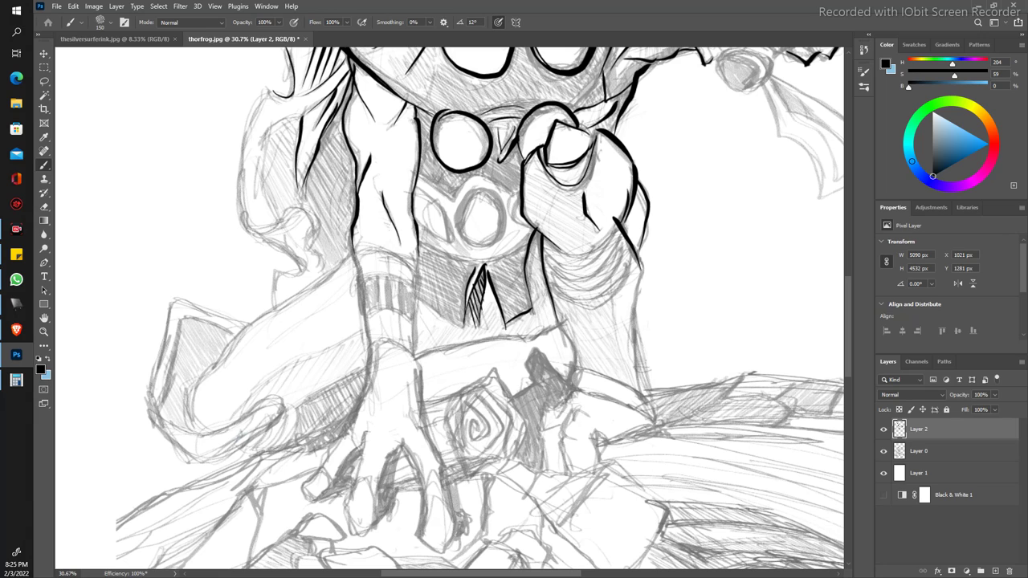
left_click_drag(570, 389, 559, 326)
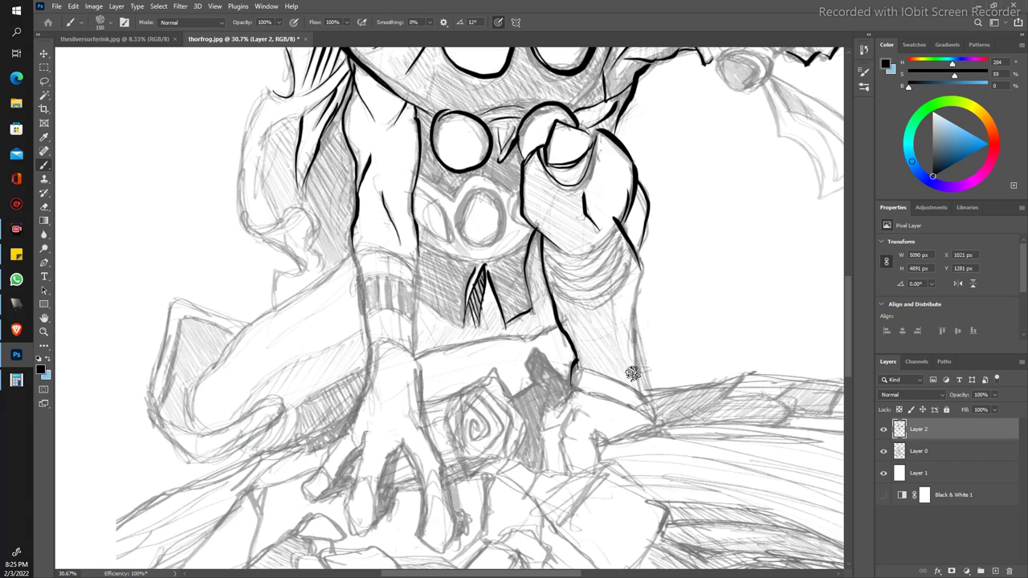
left_click_drag(642, 366, 634, 241)
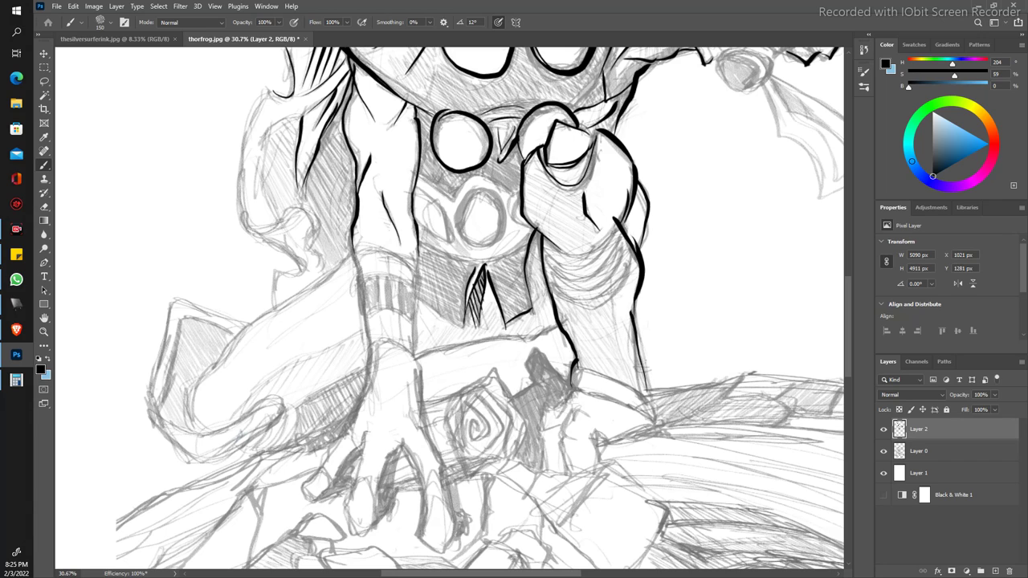
left_click_drag(636, 296, 640, 229)
mouse_move(638, 414)
left_mouse_down()
mouse_move(575, 387)
mouse_move(635, 387)
mouse_move(569, 387)
mouse_move(557, 433)
mouse_move(566, 472)
mouse_move(599, 466)
left_mouse_up()
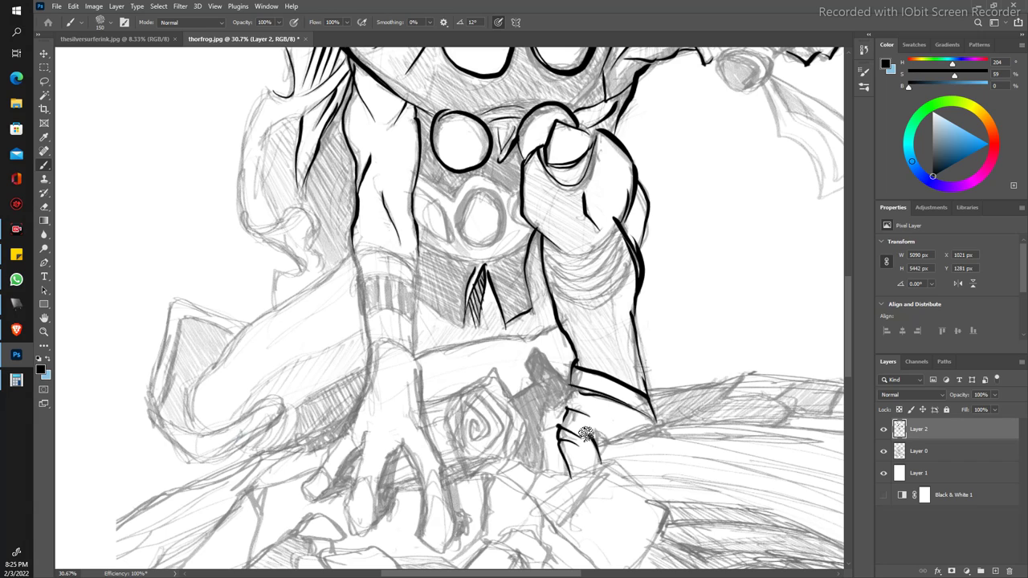
left_click_drag(603, 427, 596, 442)
left_click_drag(598, 440, 667, 431)
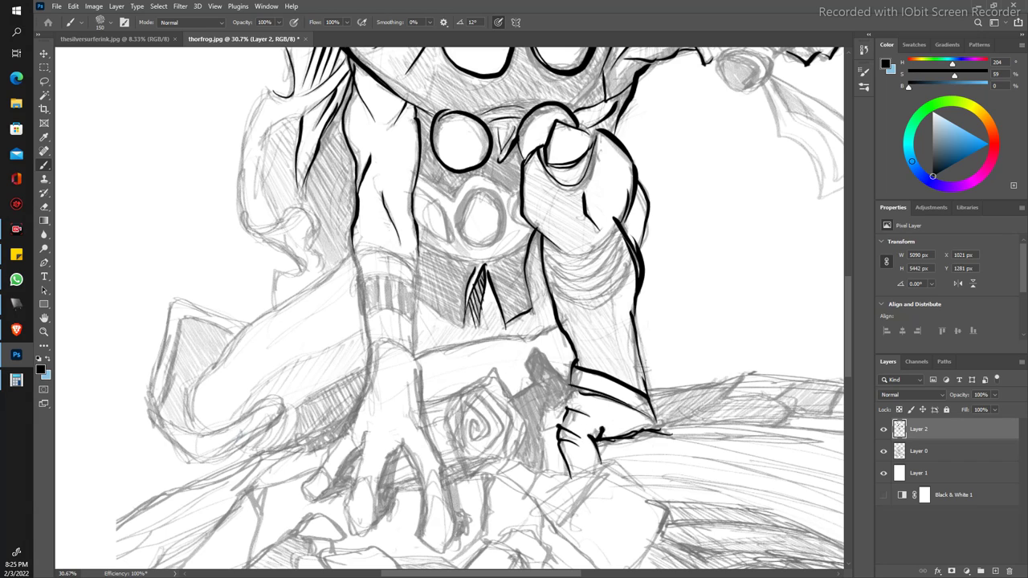
left_click_drag(548, 424, 543, 470)
mouse_move(541, 406)
left_mouse_down()
mouse_move(565, 384)
mouse_move(511, 391)
left_mouse_up()
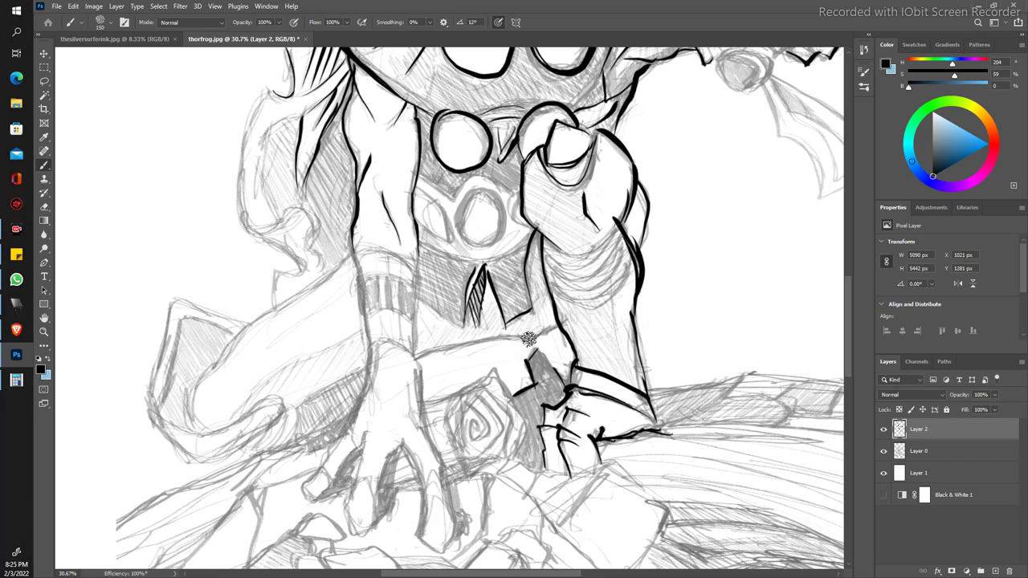
left_click_drag(532, 341, 562, 386)
Step: Ink the spiral and outer edge of the log's end
mouse_move(458, 419)
left_mouse_down()
mouse_move(485, 433)
mouse_move(473, 429)
left_mouse_up()
left_click_drag(487, 395, 511, 460)
mouse_move(473, 377)
left_mouse_down()
mouse_move(508, 422)
mouse_move(504, 452)
mouse_move(493, 371)
mouse_move(454, 401)
mouse_move(466, 459)
mouse_move(446, 408)
mouse_move(463, 464)
mouse_move(507, 451)
mouse_move(486, 526)
mouse_move(493, 468)
mouse_move(531, 466)
left_mouse_up()
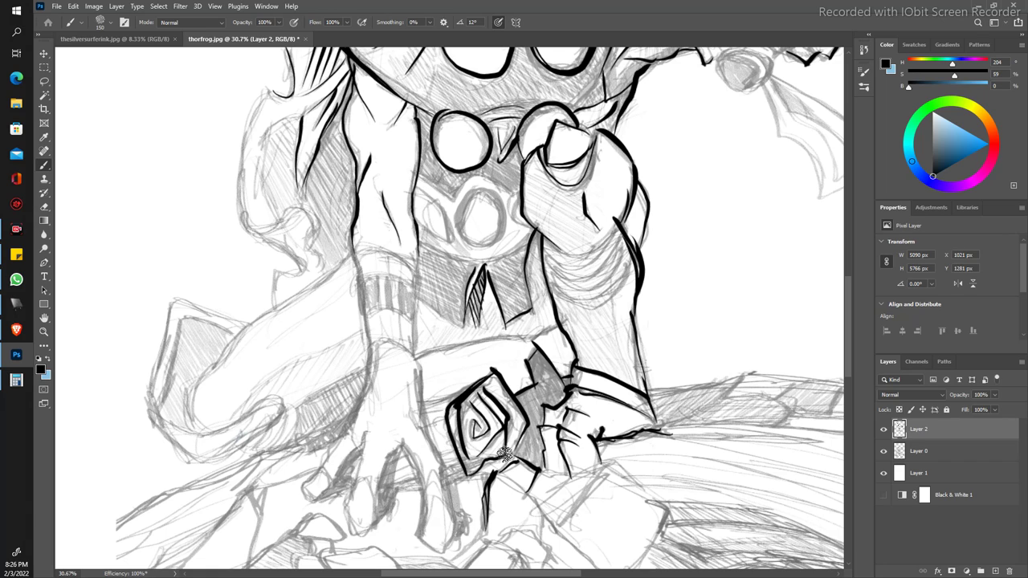
Step: Zoom in on the resting hand and ink the wrist edge and finger outlines
key("z")
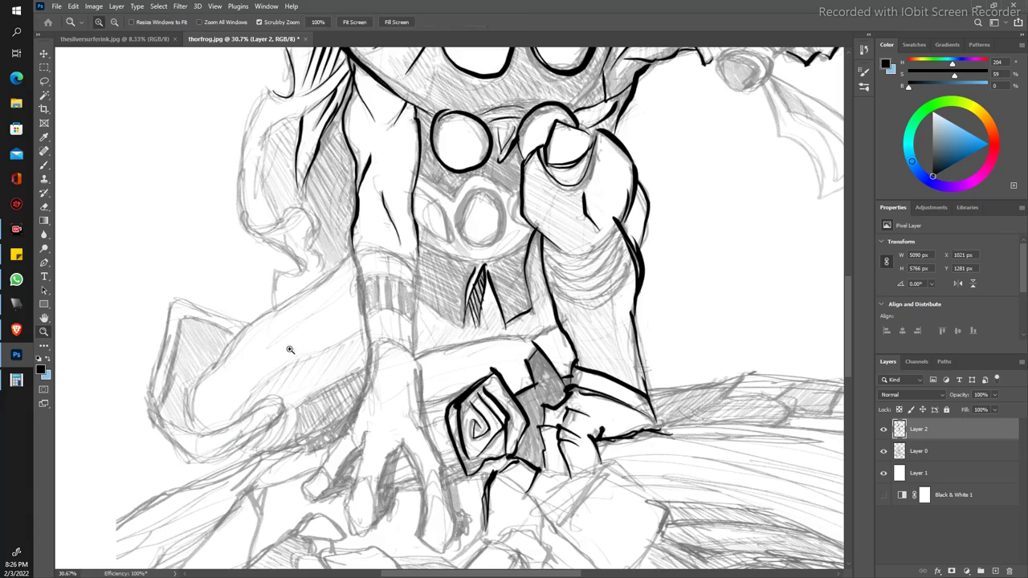
left_click_drag(287, 344, 248, 308)
left_click_drag(394, 371, 482, 371)
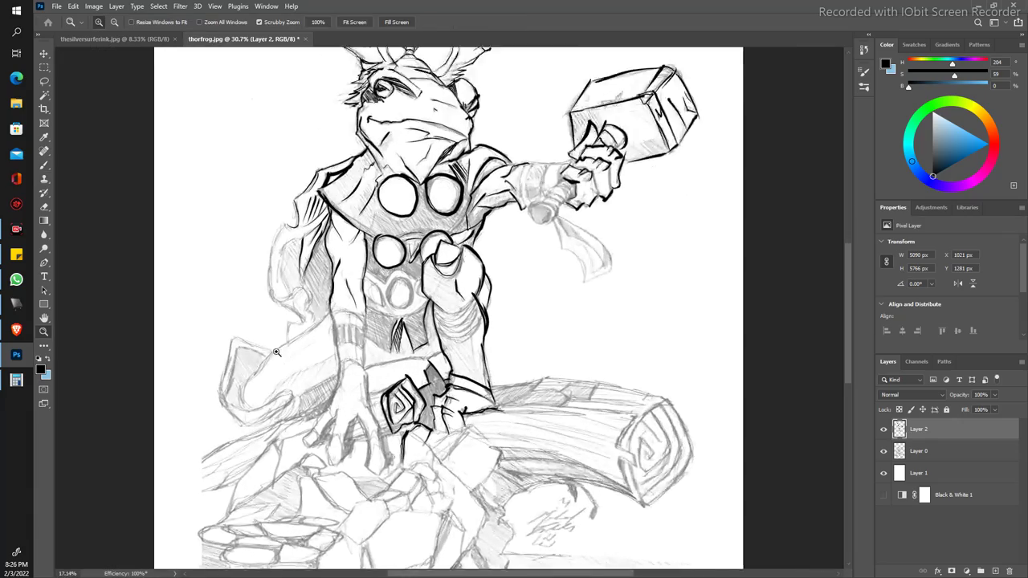
key("b")
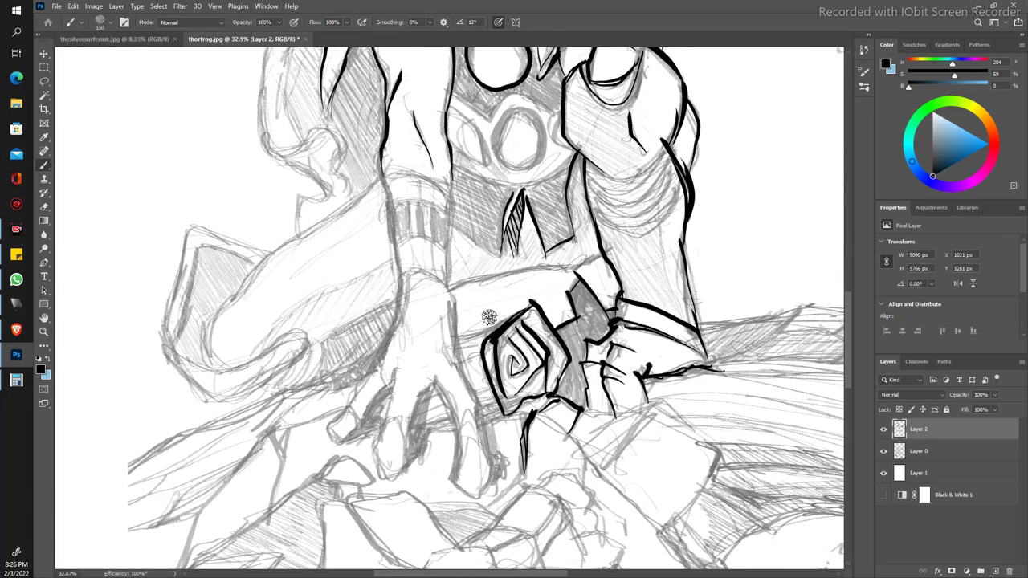
left_click_drag(460, 336, 521, 301)
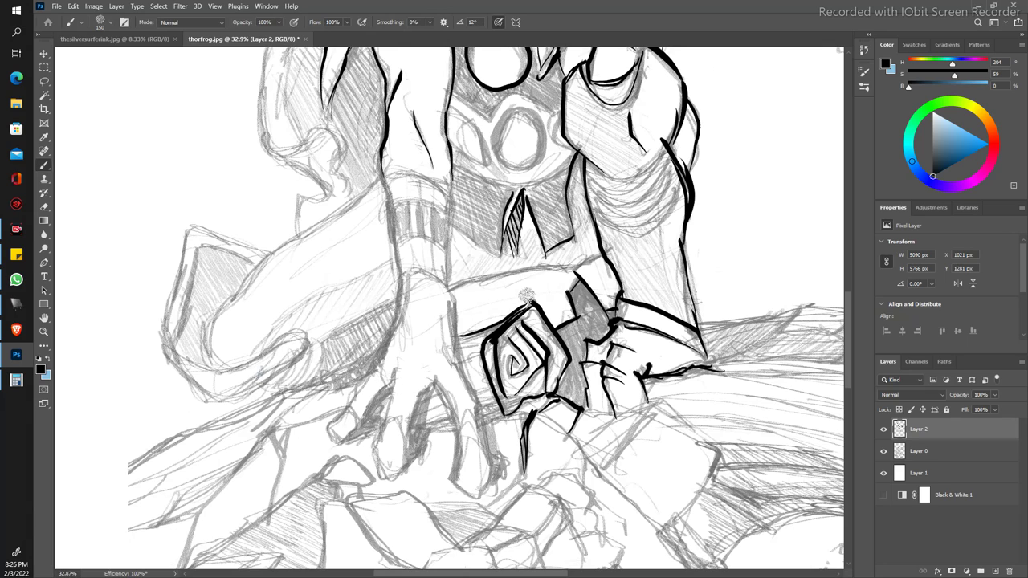
left_click_drag(447, 300, 457, 371)
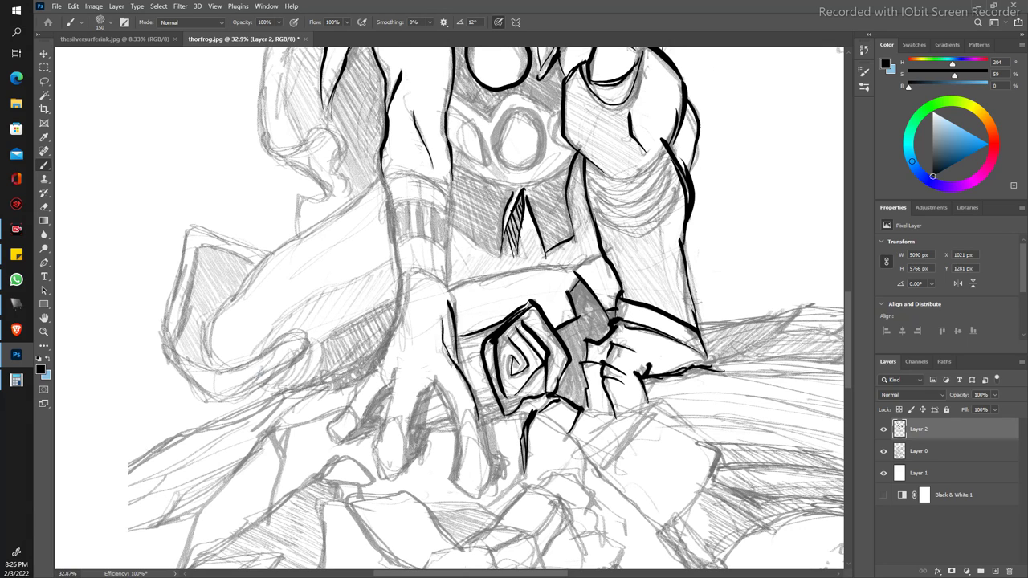
mouse_move(469, 416)
left_mouse_down()
mouse_move(486, 454)
mouse_move(474, 489)
mouse_move(444, 473)
mouse_move(434, 392)
left_mouse_up()
left_click_drag(410, 454, 431, 385)
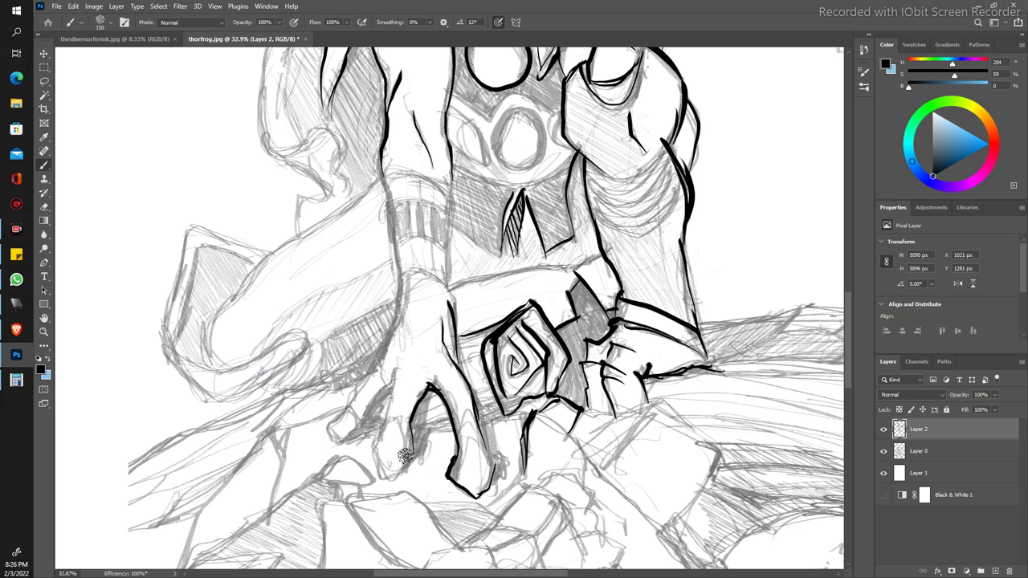
mouse_move(404, 463)
left_mouse_down()
mouse_move(370, 450)
mouse_move(377, 423)
mouse_move(336, 440)
mouse_move(331, 411)
mouse_move(397, 323)
mouse_move(398, 275)
left_mouse_up()
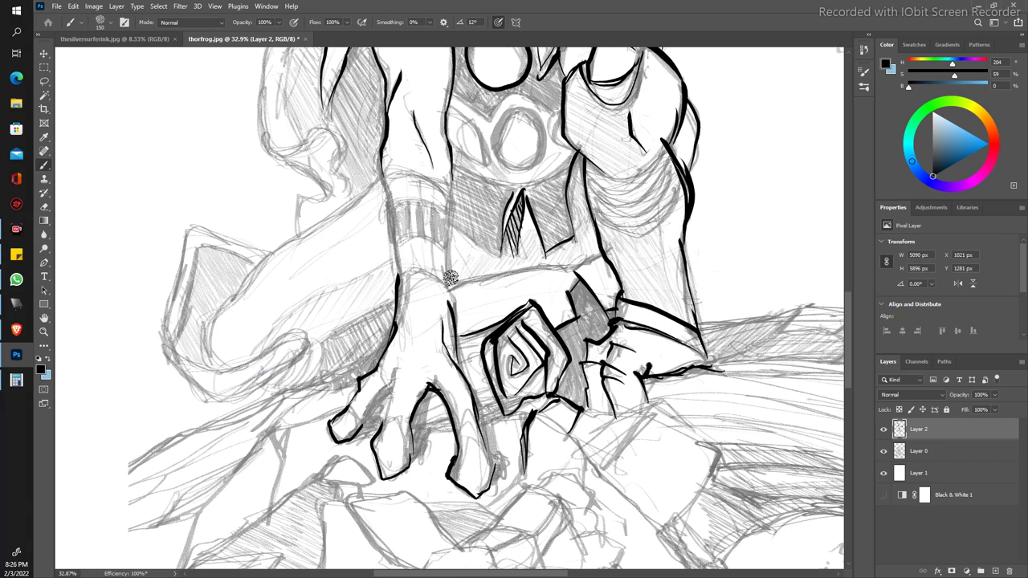
Step: Ink the hand's top outline, the arm's left edge and the wrist cuff bands
mouse_move(454, 346)
left_mouse_down()
mouse_move(450, 307)
mouse_move(398, 274)
mouse_move(441, 196)
left_mouse_up()
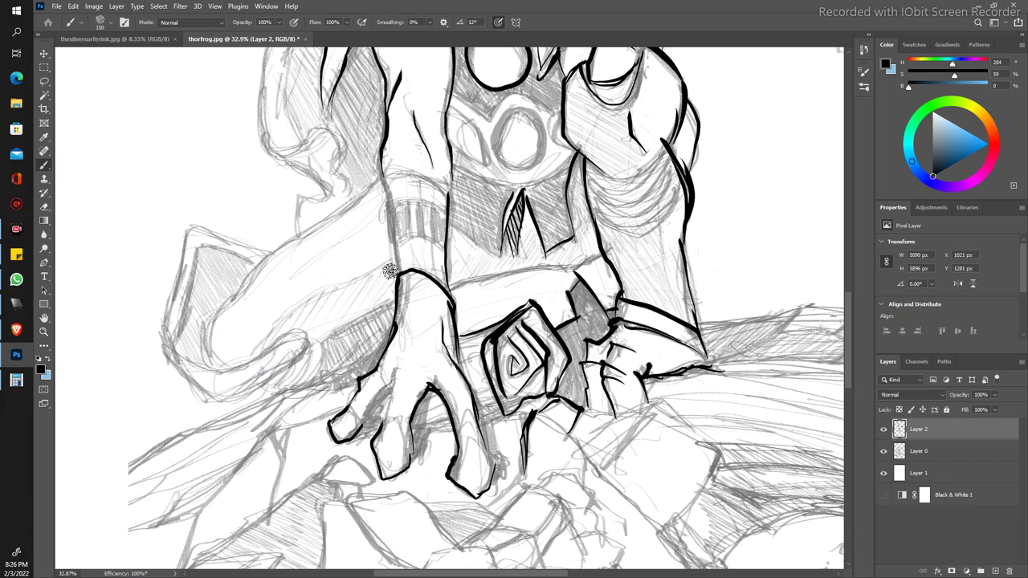
left_click_drag(389, 271, 375, 170)
left_click_drag(445, 185, 377, 171)
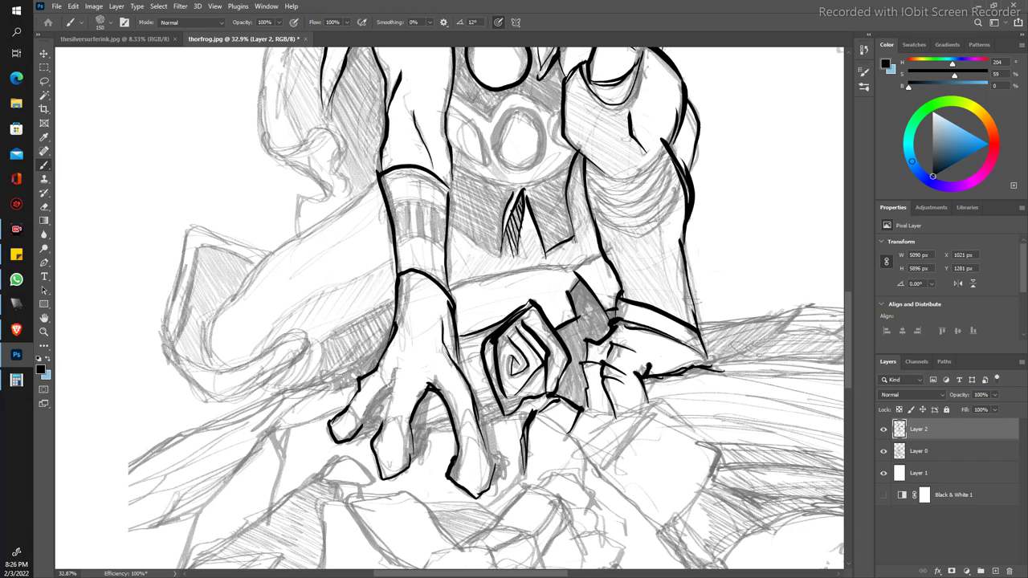
left_click_drag(445, 238, 393, 245)
mouse_move(445, 204)
left_mouse_down()
mouse_move(383, 210)
mouse_move(406, 233)
mouse_move(429, 236)
left_mouse_up()
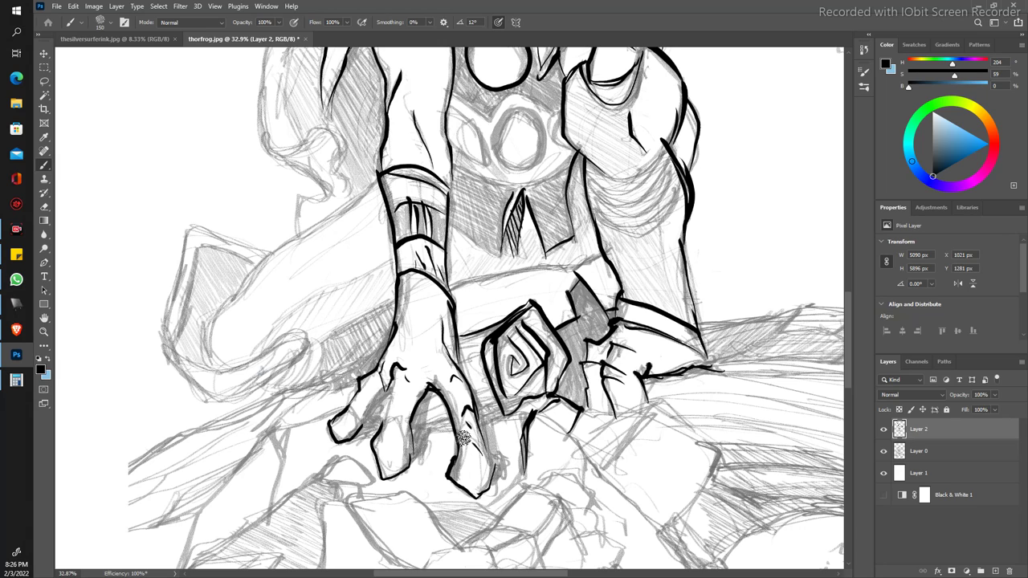
Step: Ink the forearm outline, claw strokes on the fingers, and the bent leg's outline
mouse_move(385, 427)
left_mouse_down()
mouse_move(385, 417)
mouse_move(356, 410)
left_mouse_up()
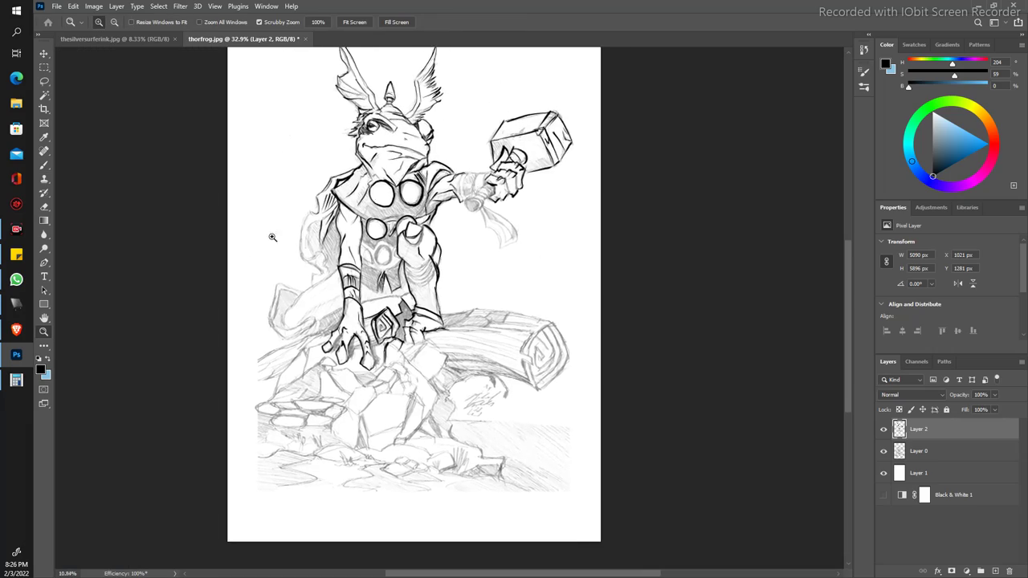
mouse_move(269, 225)
left_mouse_down()
mouse_move(244, 364)
mouse_move(331, 388)
left_mouse_up()
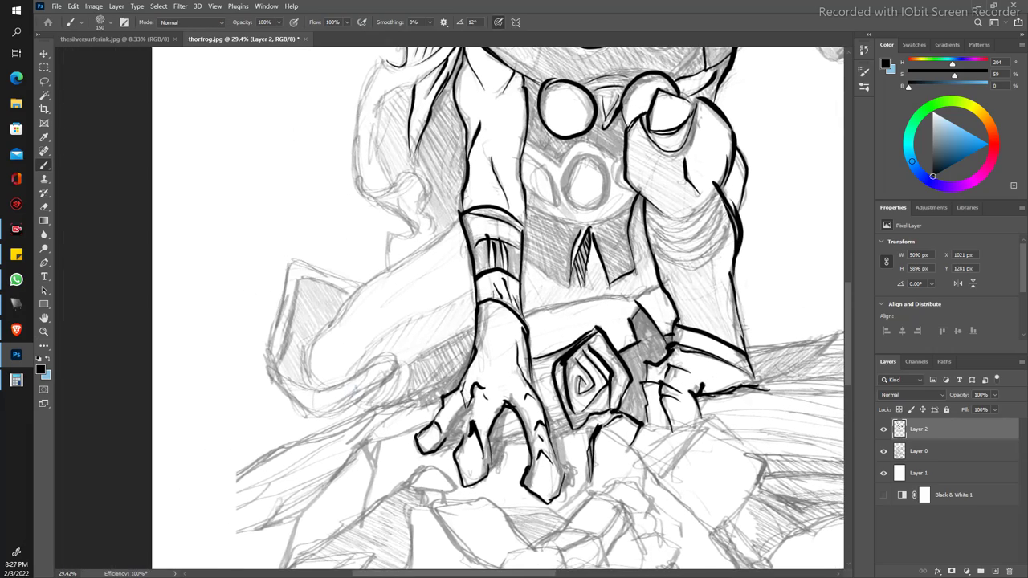
left_click_drag(356, 274, 440, 231)
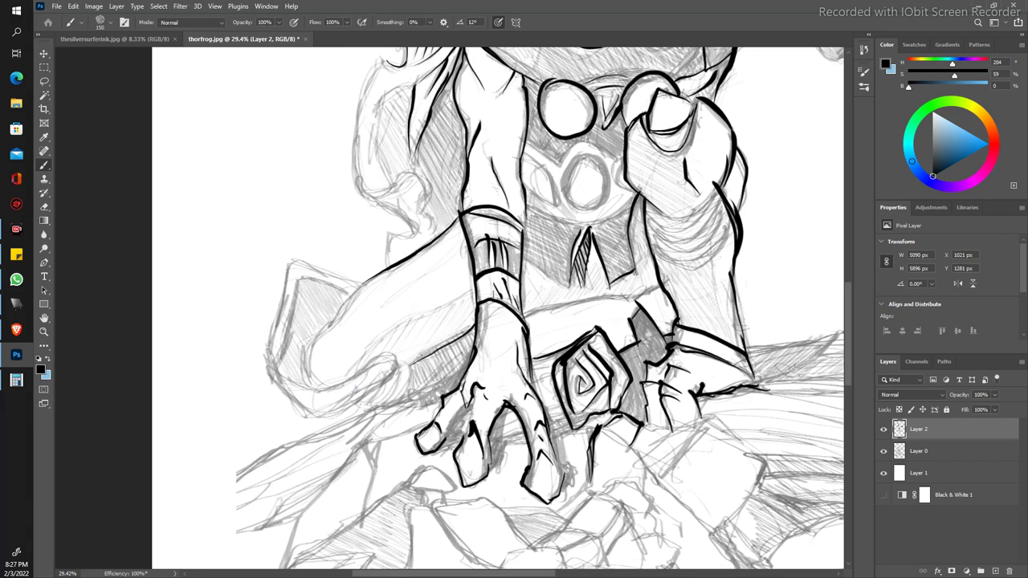
mouse_move(382, 378)
left_mouse_down()
mouse_move(368, 405)
mouse_move(401, 369)
mouse_move(425, 406)
left_mouse_up()
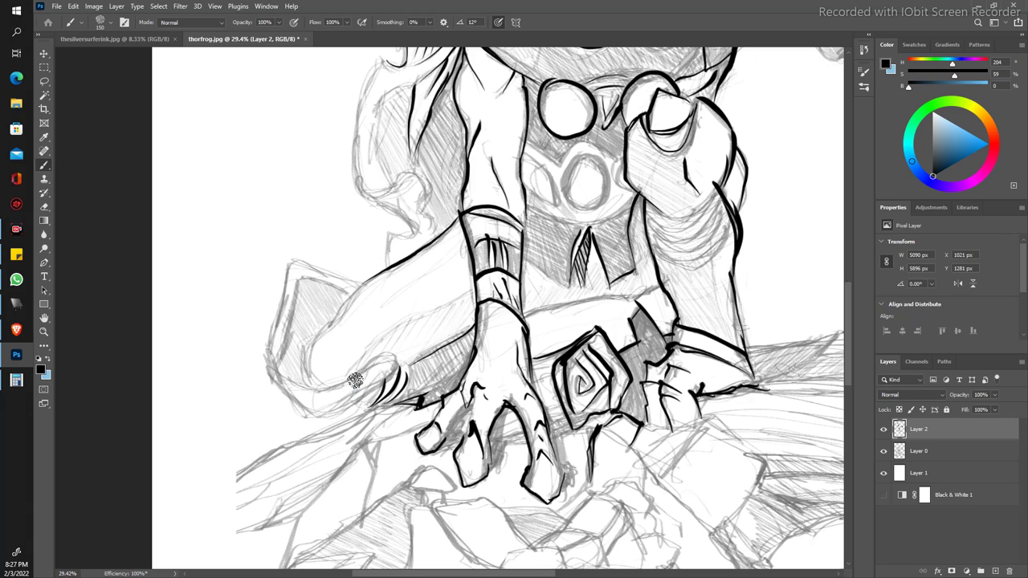
mouse_move(330, 410)
left_mouse_down()
mouse_move(392, 371)
mouse_move(378, 383)
mouse_move(315, 331)
mouse_move(363, 277)
mouse_move(389, 267)
left_mouse_up()
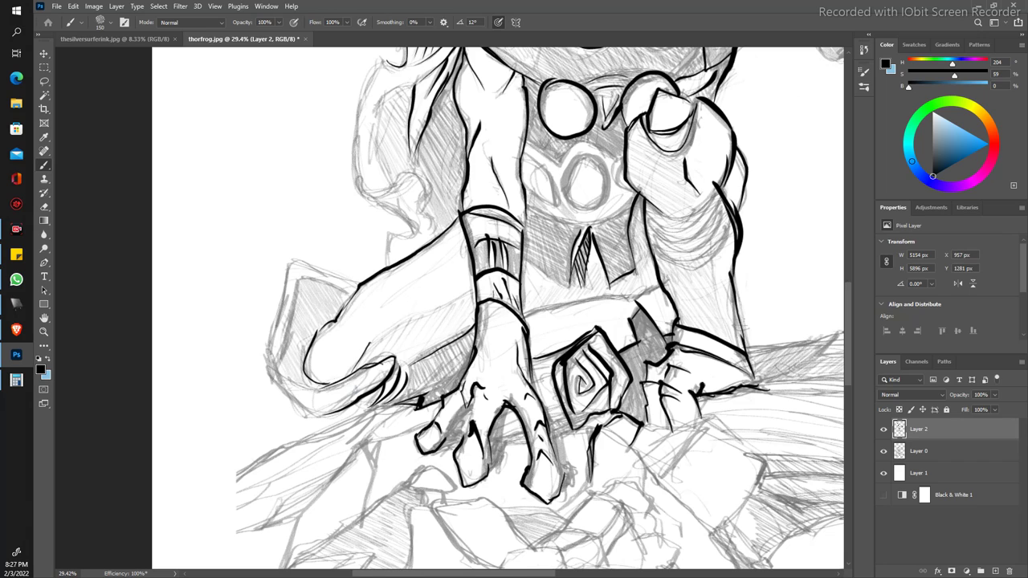
mouse_move(380, 330)
left_mouse_down()
mouse_move(468, 304)
mouse_move(623, 298)
left_mouse_up()
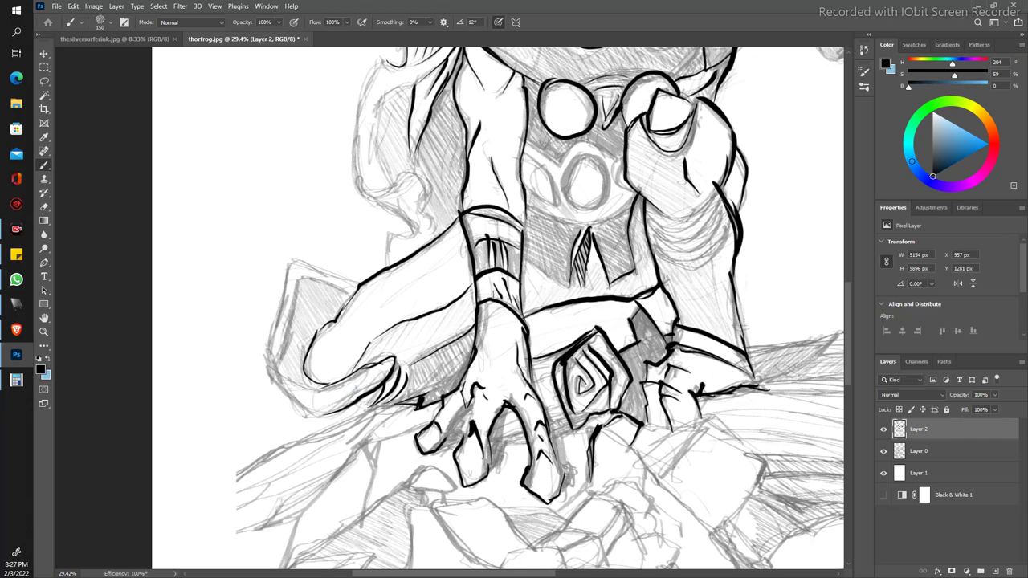
key("z")
mouse_move(312, 237)
left_mouse_down()
mouse_move(252, 180)
mouse_move(314, 248)
mouse_move(226, 324)
mouse_move(120, 343)
mouse_move(117, 334)
left_mouse_up()
key("b")
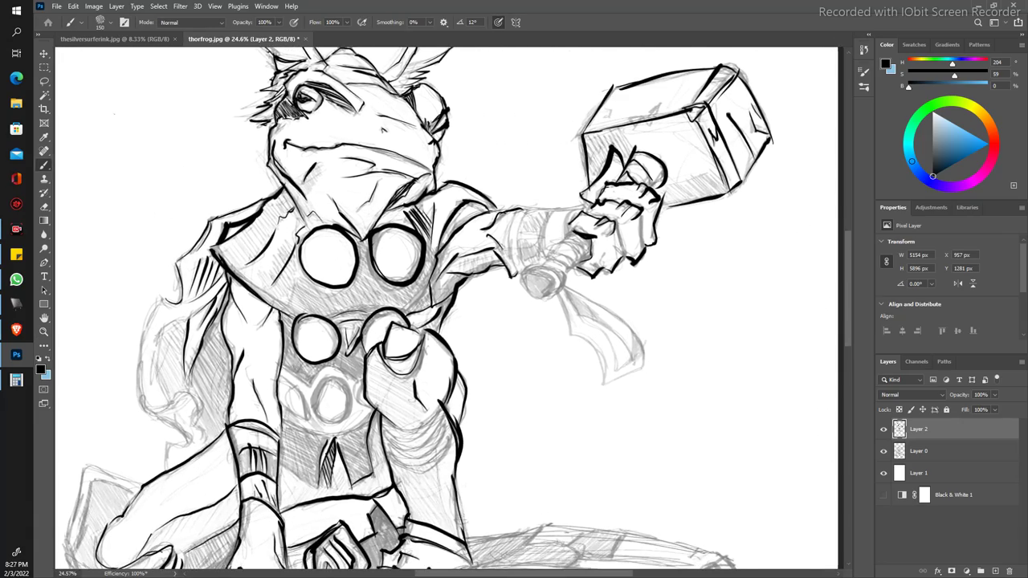
Step: Ink cuff lines and hatching on the hammer arm's bracer and darken the forearm's top edge
mouse_move(580, 246)
left_mouse_down()
mouse_move(558, 251)
mouse_move(575, 225)
mouse_move(534, 294)
mouse_move(533, 275)
mouse_move(554, 297)
mouse_move(526, 261)
mouse_move(558, 272)
mouse_move(561, 259)
mouse_move(538, 260)
mouse_move(571, 249)
mouse_move(575, 261)
mouse_move(559, 240)
mouse_move(585, 259)
mouse_move(567, 236)
left_mouse_up()
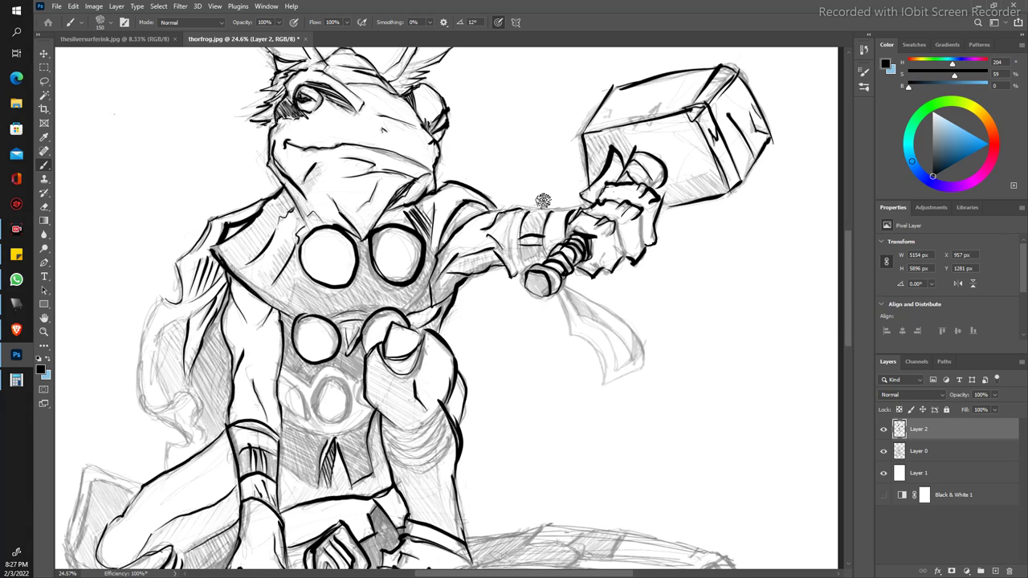
left_click_drag(520, 234, 548, 232)
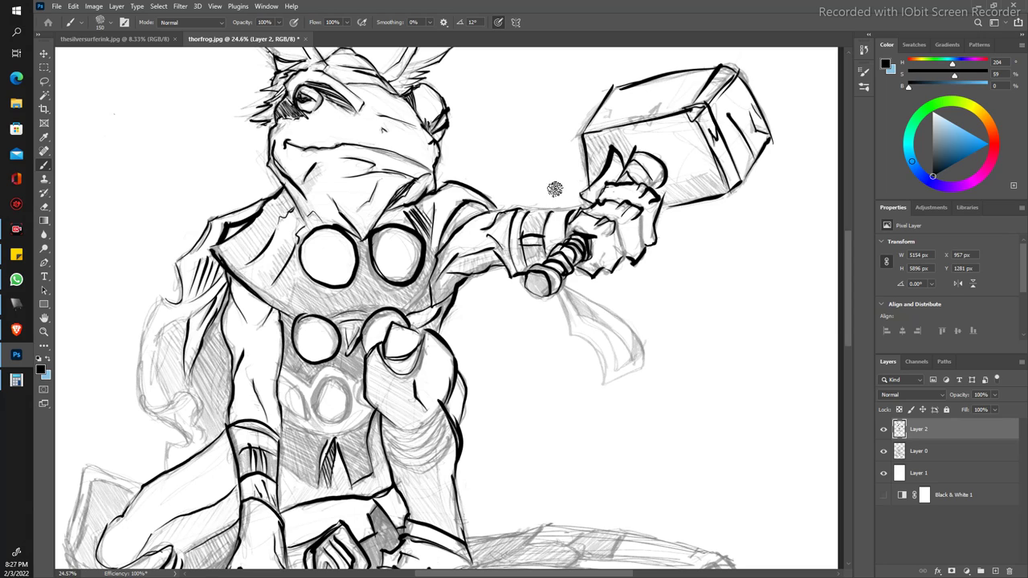
mouse_move(516, 209)
left_mouse_down()
mouse_move(562, 205)
mouse_move(482, 227)
left_mouse_up()
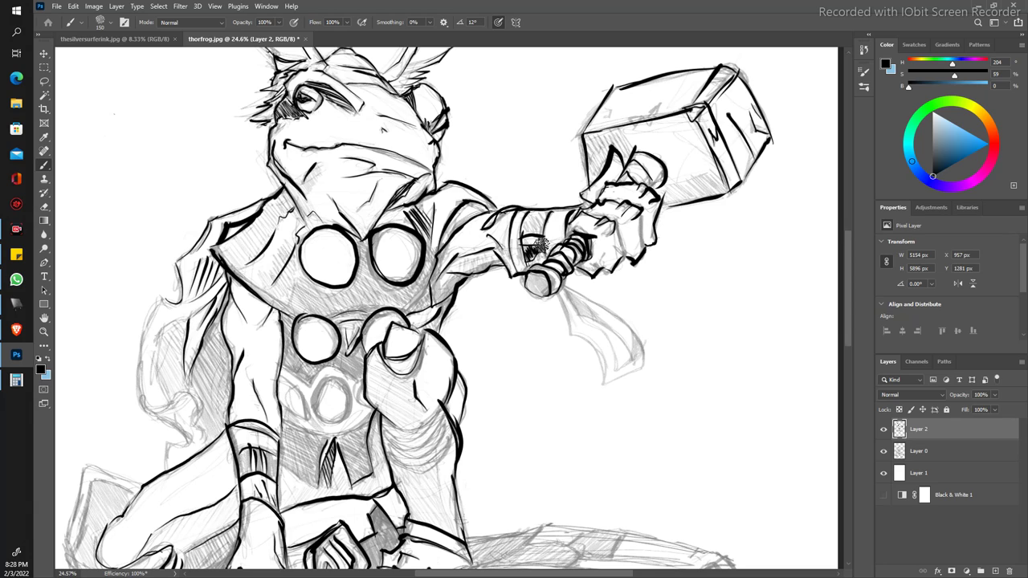
mouse_move(543, 242)
left_mouse_down()
mouse_move(524, 218)
mouse_move(532, 239)
mouse_move(534, 210)
left_mouse_up()
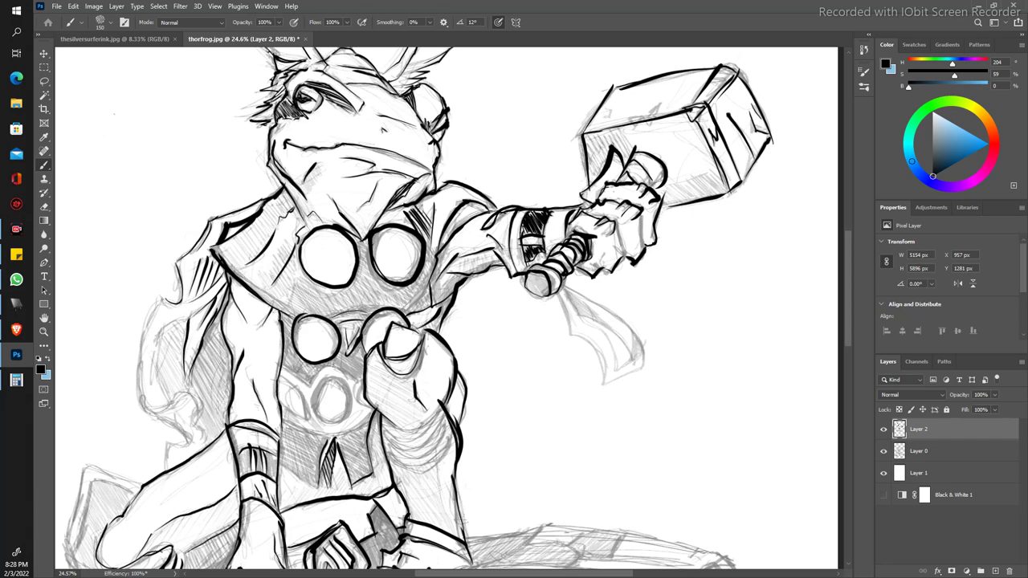
Step: Ink a short curved stroke and the hammer head's lower edge beside the gripping hand
key("z")
key("ctrl+0")
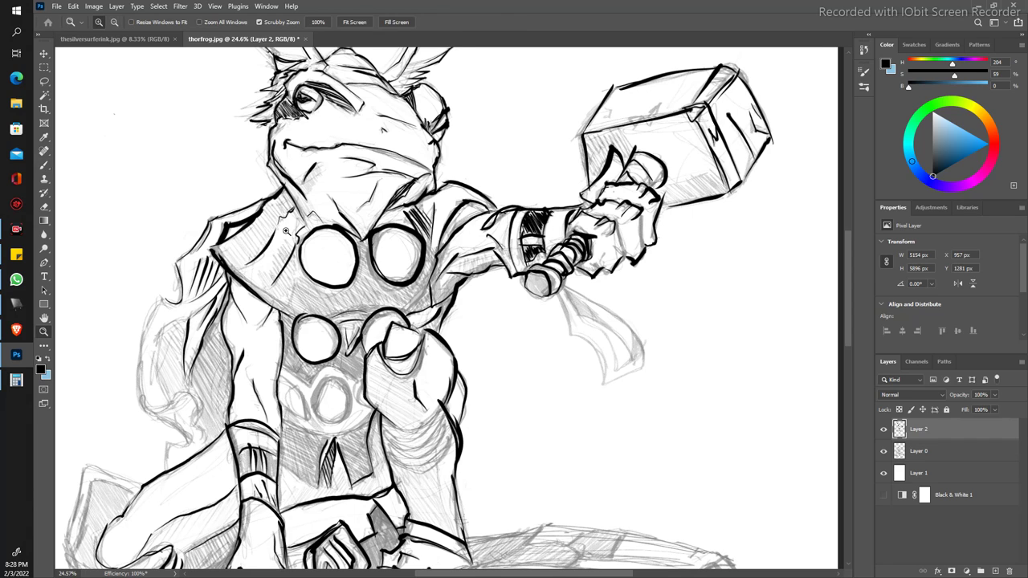
mouse_move(257, 198)
left_mouse_down()
mouse_move(259, 323)
mouse_move(316, 202)
mouse_move(326, 306)
mouse_move(207, 341)
mouse_move(143, 454)
left_mouse_up()
key("b")
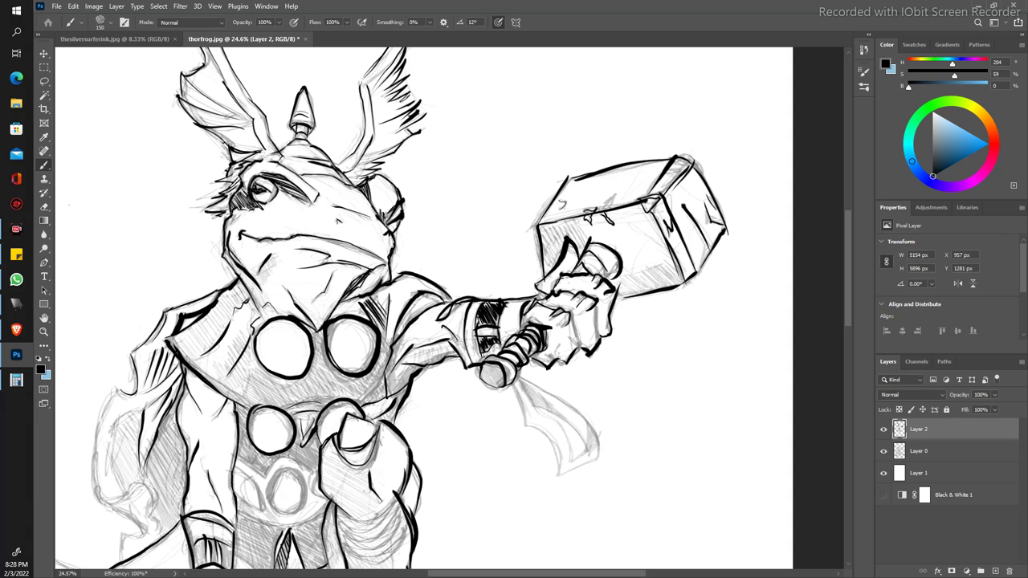
left_click_drag(616, 184, 614, 200)
left_click_drag(611, 281, 664, 263)
key("z")
left_click_drag(196, 205, 179, 194)
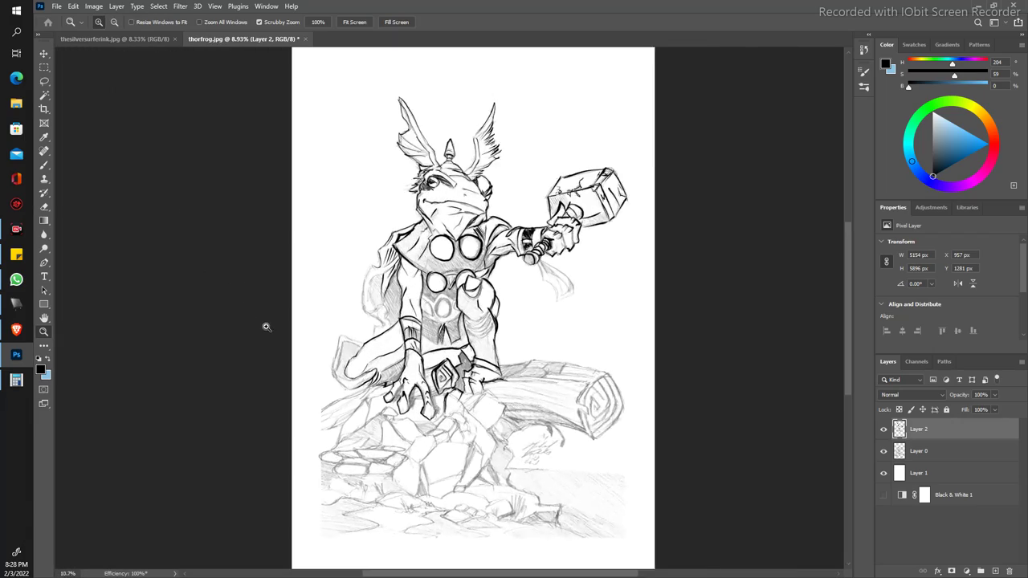
key("b")
mouse_move(264, 318)
left_mouse_down()
mouse_move(357, 397)
mouse_move(211, 362)
left_mouse_up()
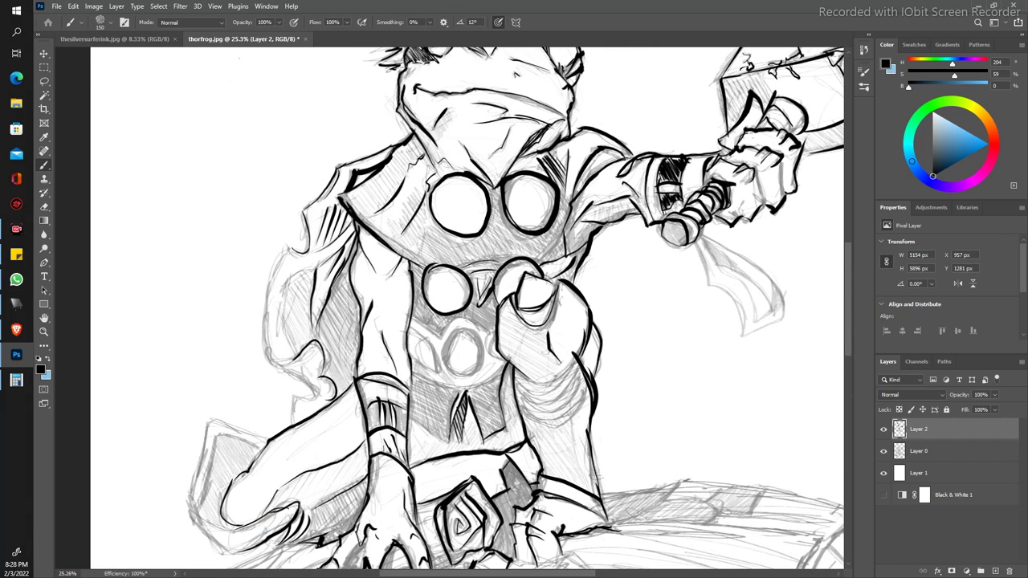
Step: Add a thin vertical stroke and darken the cape's left outline
mouse_move(292, 423)
left_mouse_down()
mouse_move(288, 397)
mouse_move(317, 375)
mouse_move(261, 352)
mouse_move(268, 285)
mouse_move(289, 247)
left_mouse_up()
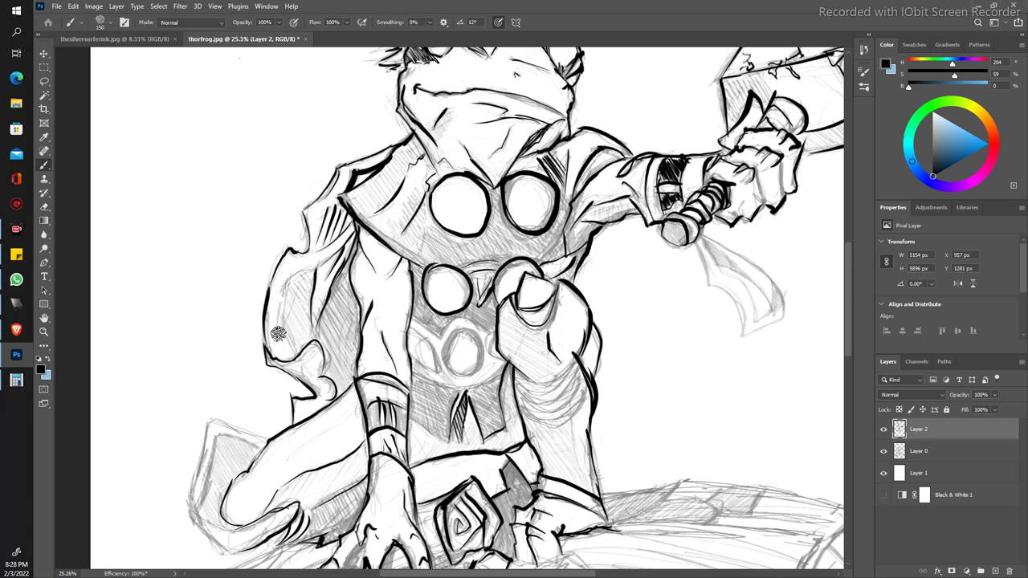
left_click_drag(277, 333, 283, 277)
key("z")
left_click_drag(297, 219, 314, 213)
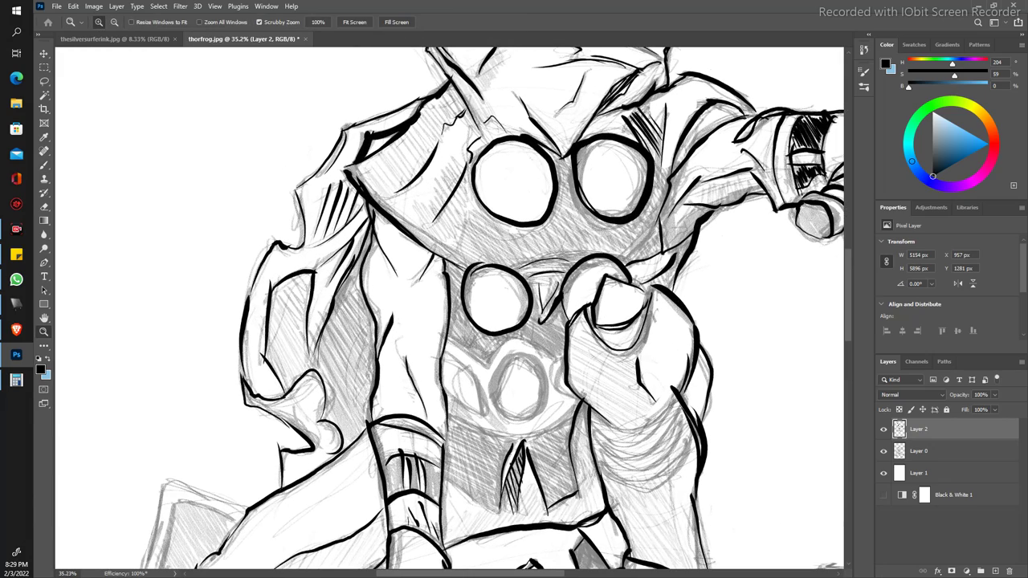
key("b")
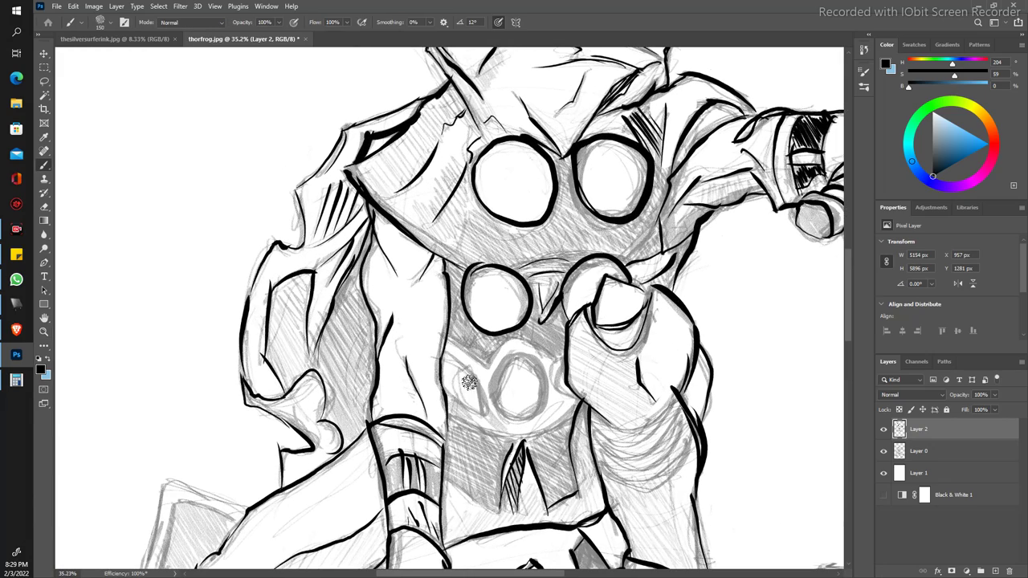
Step: Ink a thick outline around the lower belt circle, the fist's left edge and the belt line
mouse_move(456, 363)
left_mouse_down()
mouse_move(471, 386)
mouse_move(440, 379)
left_mouse_up()
left_click_drag(510, 359, 490, 390)
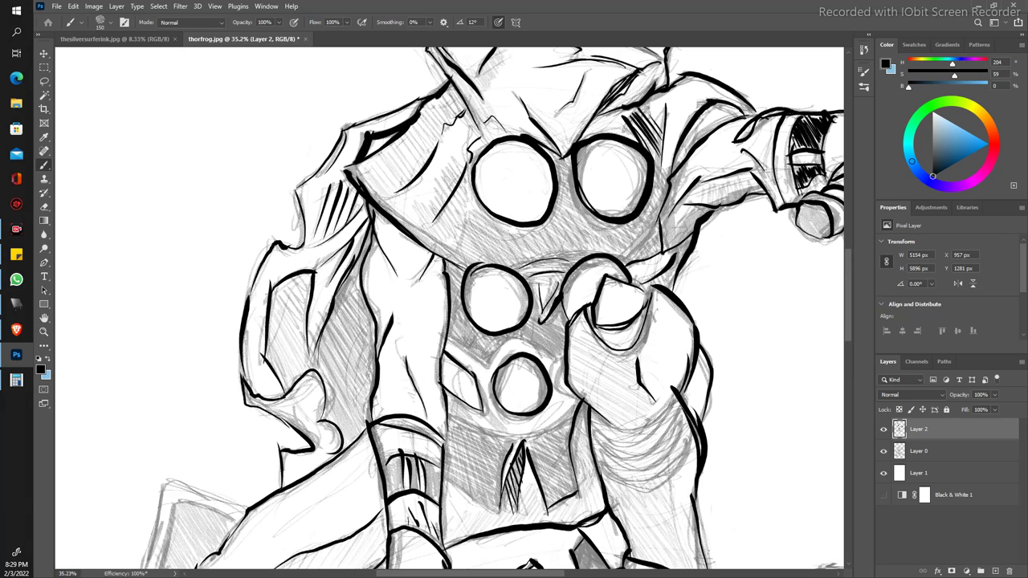
key("ctrl+z")
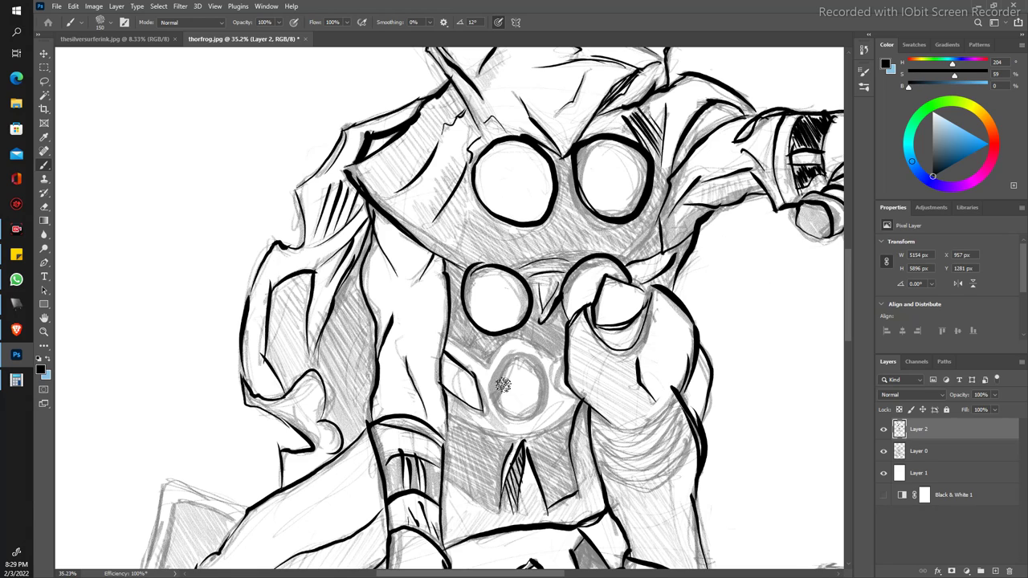
left_click_drag(484, 382, 486, 384)
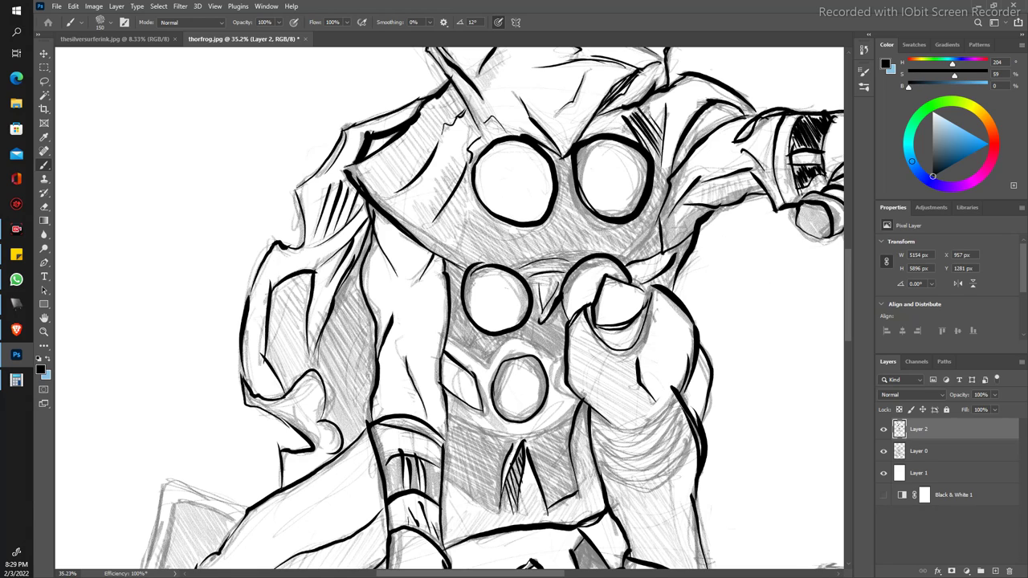
mouse_move(558, 387)
left_mouse_down()
mouse_move(557, 360)
mouse_move(493, 362)
left_mouse_up()
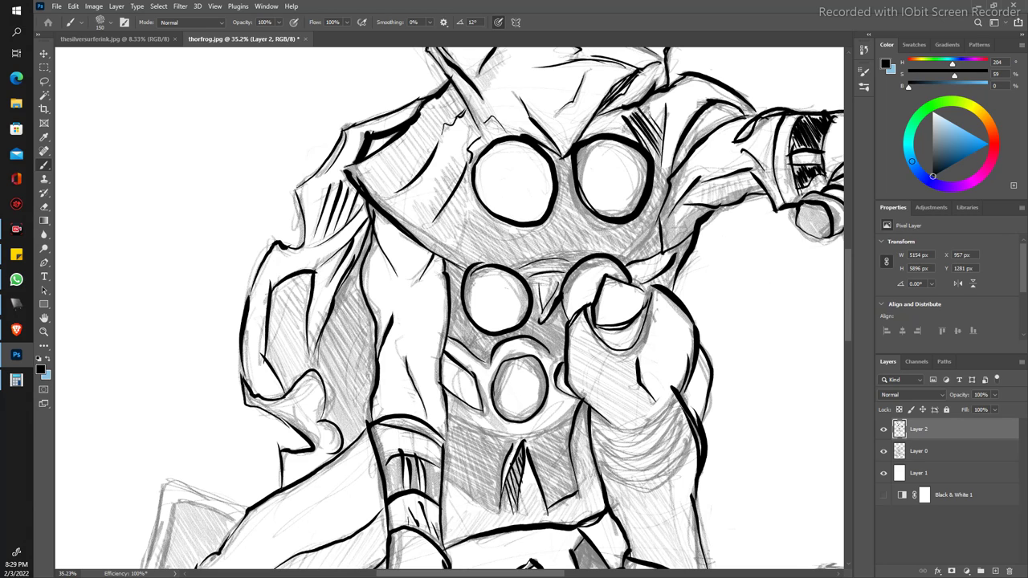
mouse_move(567, 413)
left_mouse_down()
mouse_move(457, 424)
mouse_move(491, 424)
mouse_move(455, 412)
left_mouse_up()
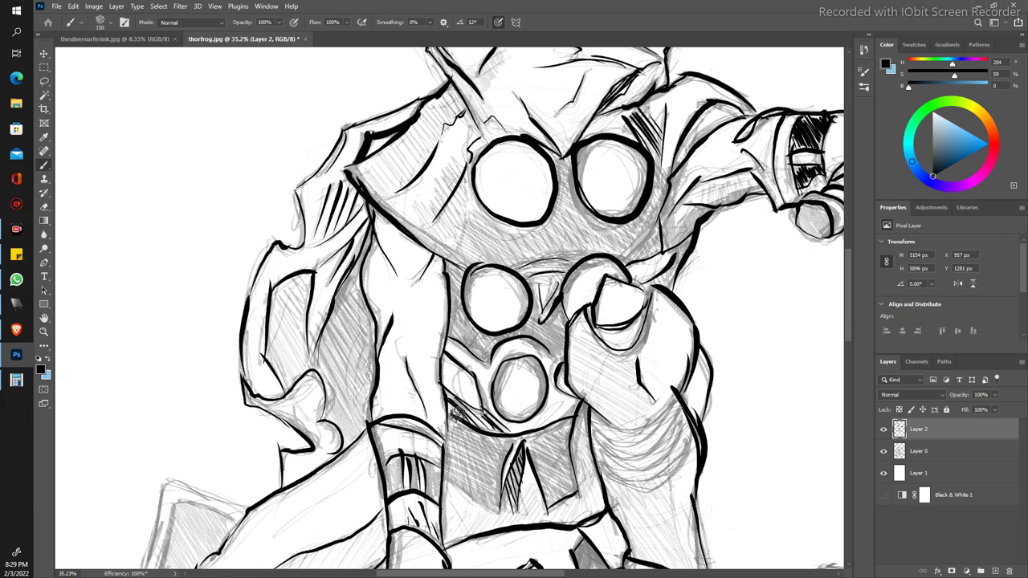
mouse_move(492, 379)
left_mouse_down()
mouse_move(495, 366)
mouse_move(528, 358)
left_mouse_up()
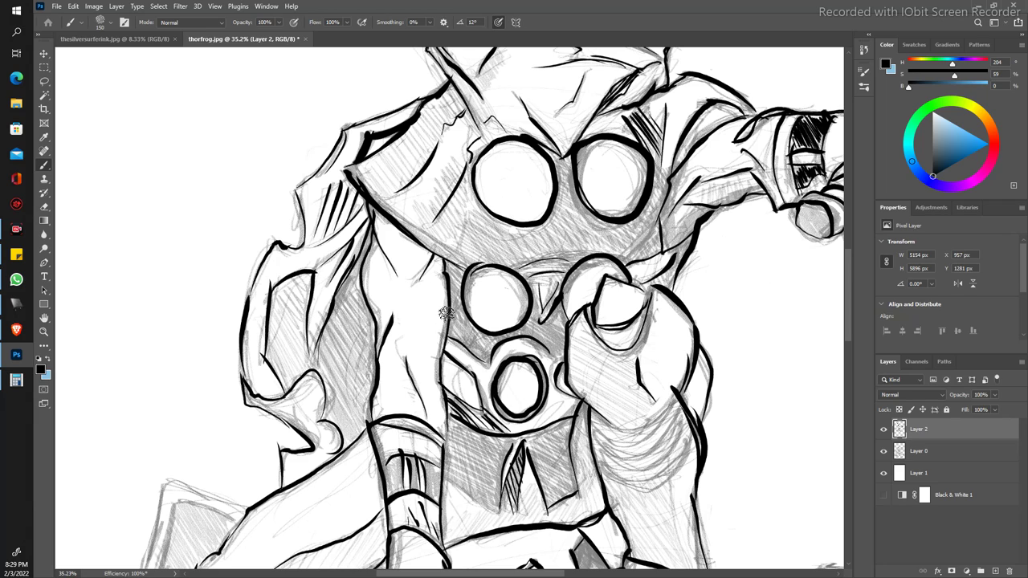
Step: Add a V mark and dark marks between the middle circles and a chest arc above
left_click_drag(530, 290, 558, 289)
left_click_drag(562, 253, 504, 265)
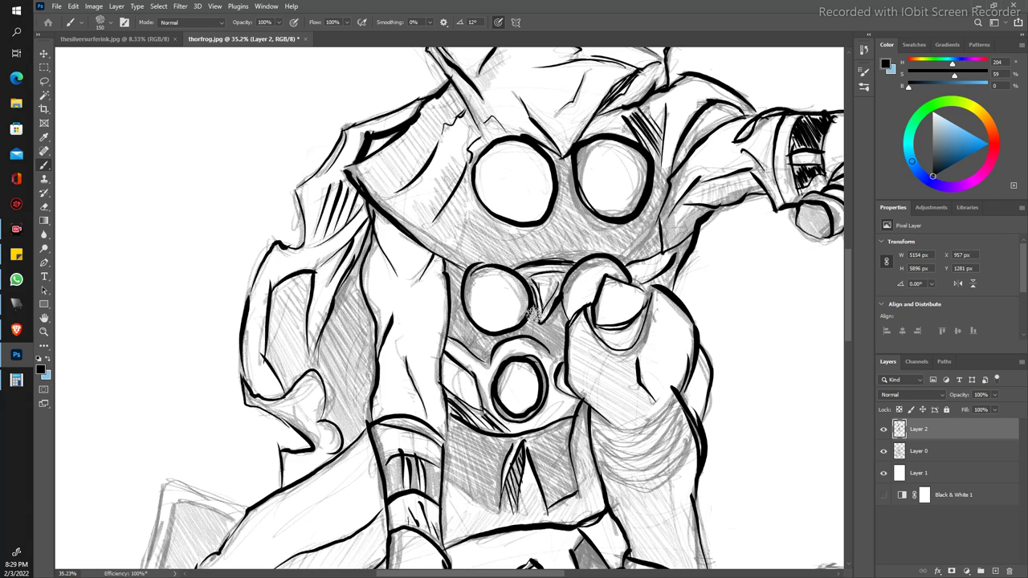
mouse_move(531, 322)
left_mouse_down()
mouse_move(554, 315)
mouse_move(557, 374)
left_mouse_up()
Step: Zoom out to check the whole frog drawing, then bring the knee into view
key("z")
scroll(298, 246, "down", 5)
scroll(303, 260, "up", 2)
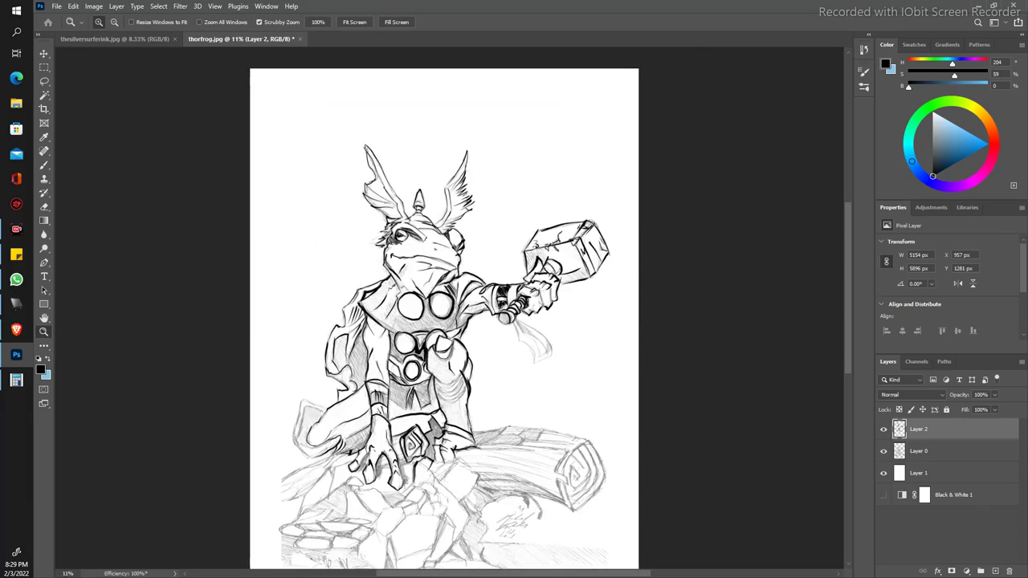
scroll(305, 273, "up", 2)
key("b")
scroll(297, 267, "up", 2)
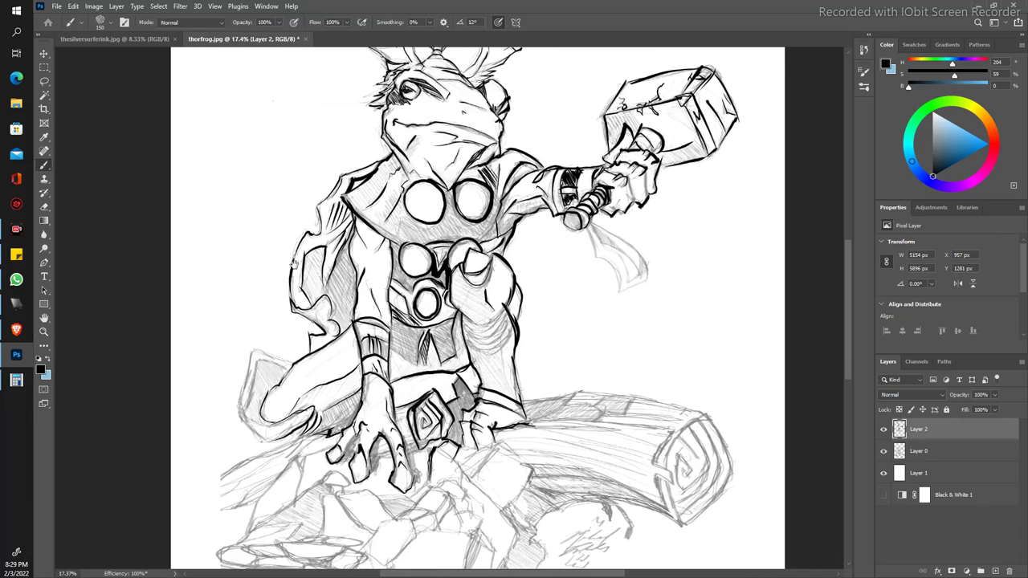
scroll(294, 265, "up", 1)
scroll(290, 275, "down", 3)
scroll(277, 338, "up", 3)
scroll(263, 414, "up", 1)
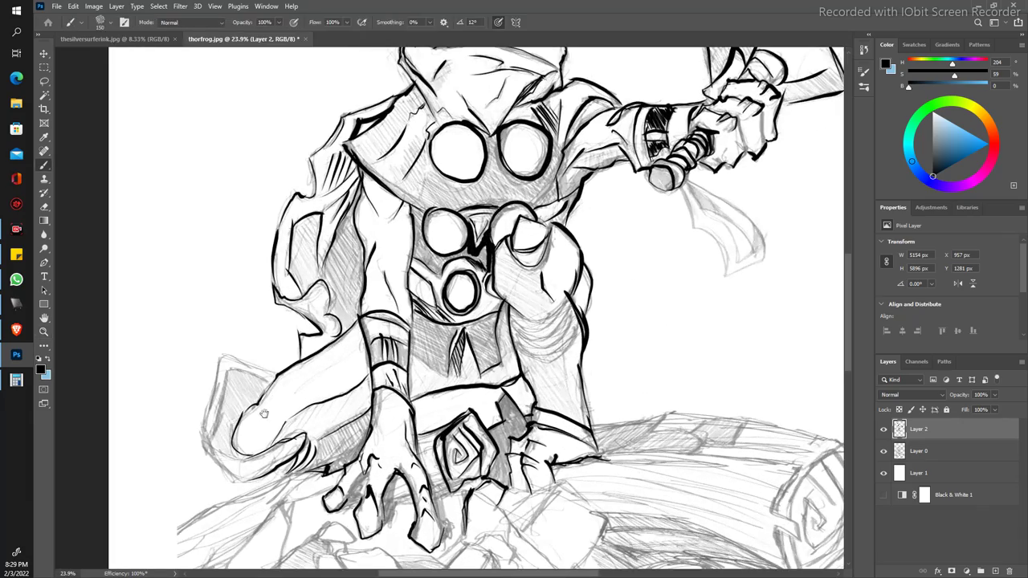
left_click_drag(263, 414, 361, 342)
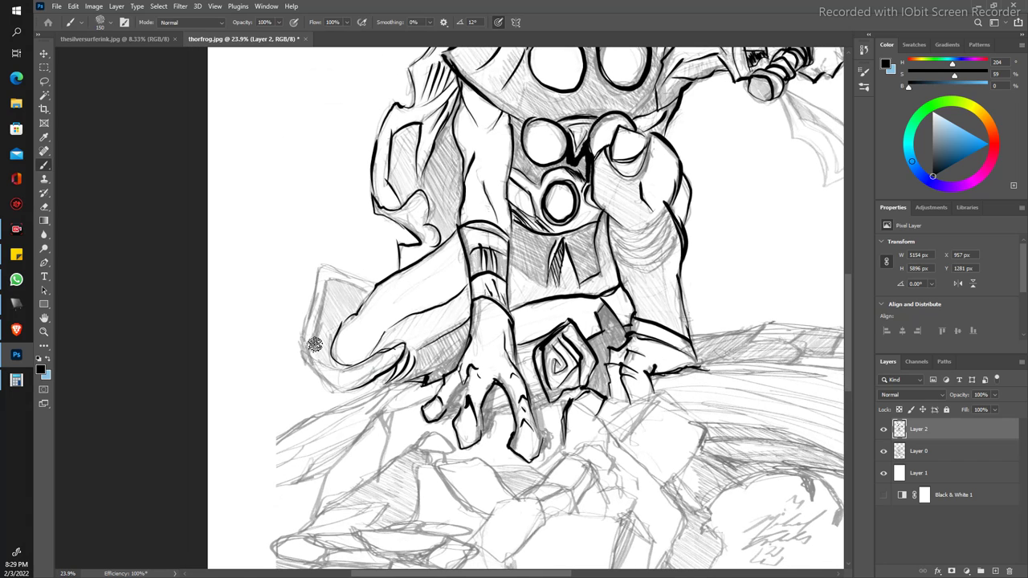
Step: Keep a short ink stroke on the knee's left edge, undoing two longer attempts
left_click_drag(321, 313, 326, 282)
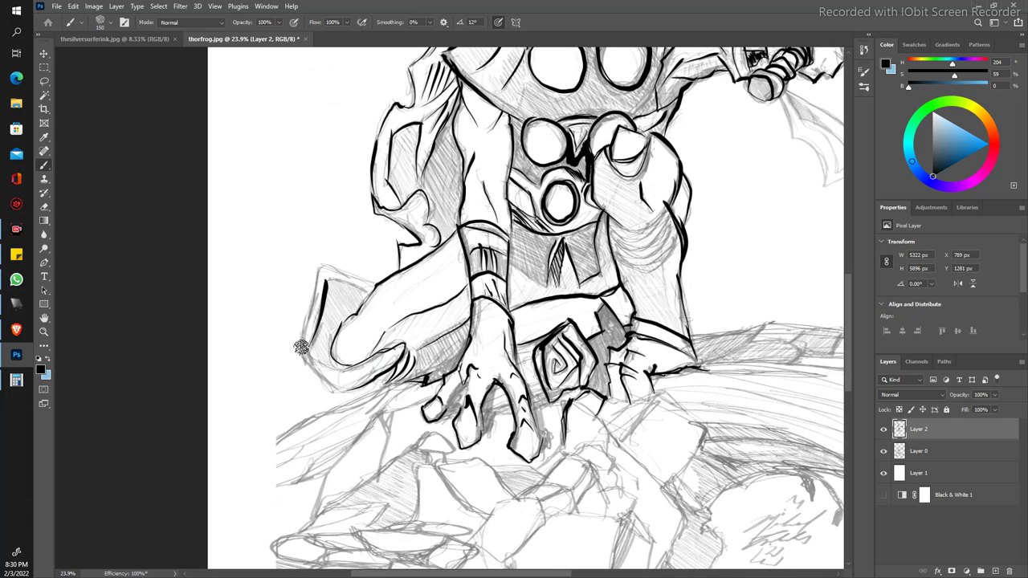
left_click_drag(301, 341, 320, 281)
key("ctrl+z")
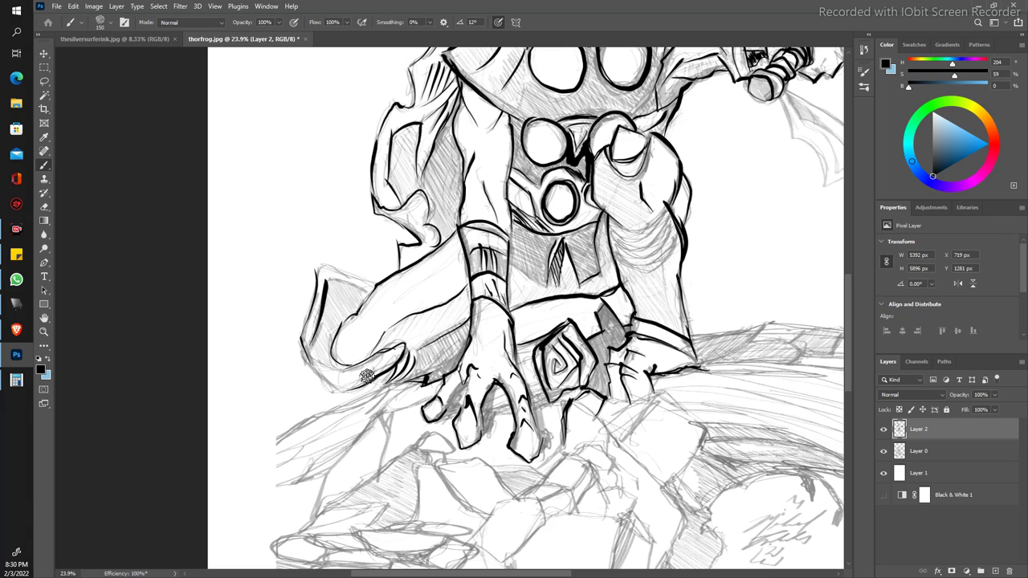
left_click_drag(378, 384, 303, 357)
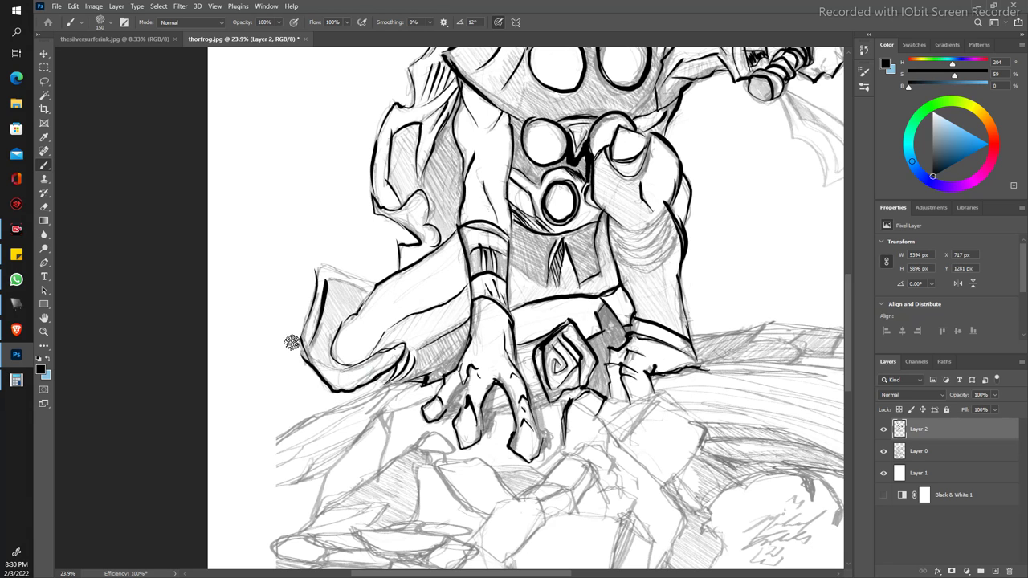
key("ctrl+z")
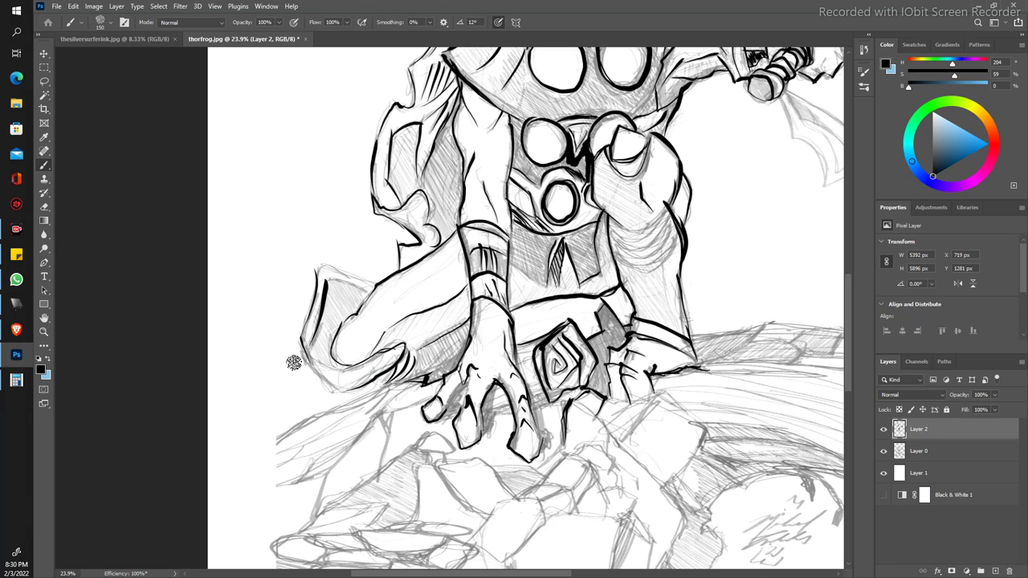
key("z")
key("ctrl+0")
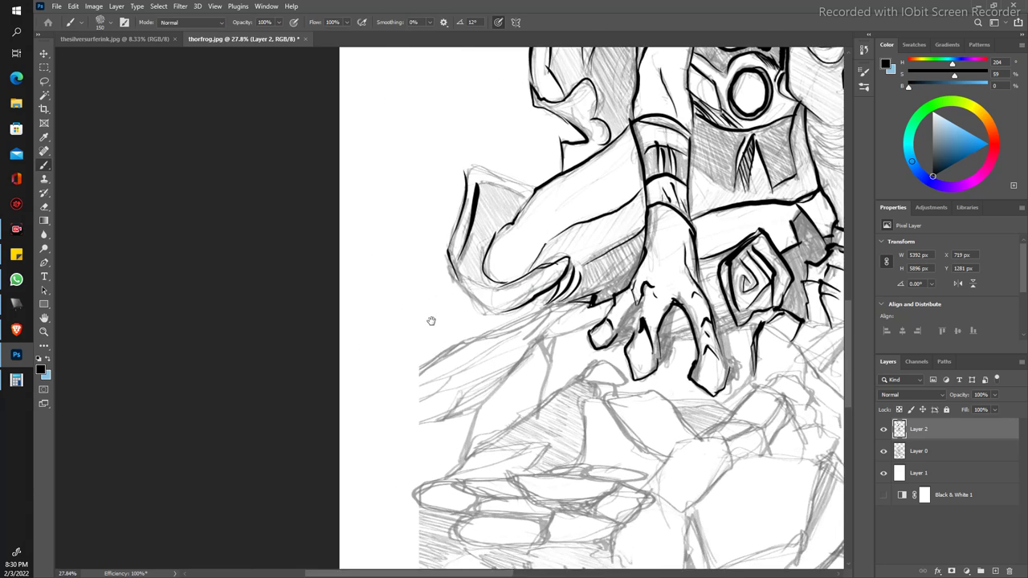
Step: Zoom in on the knee and ink short strokes along its lower and lower-left edge
left_click_drag(255, 277, 415, 326)
key("b")
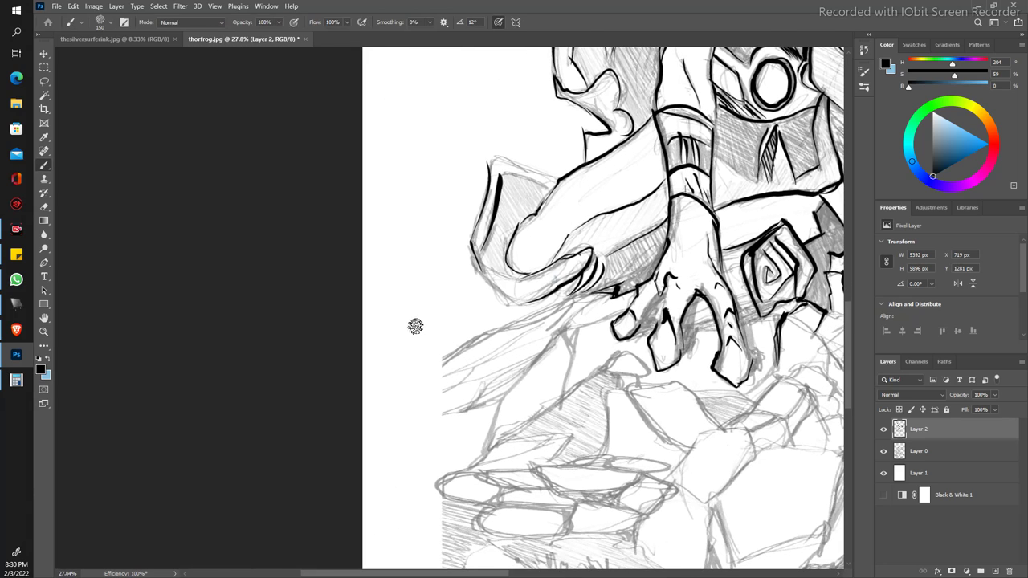
mouse_move(514, 302)
left_mouse_down()
mouse_move(474, 263)
mouse_move(471, 236)
left_mouse_up()
left_click_drag(521, 298, 552, 286)
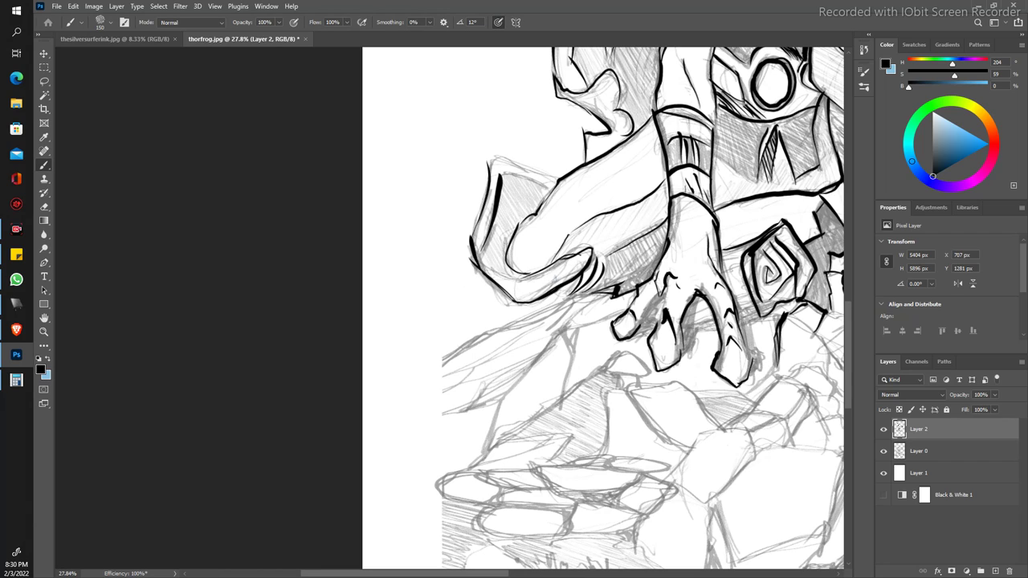
Step: Outline the jagged zigzag shape below the knee and hatch it with short strokes
mouse_move(442, 361)
left_mouse_down()
mouse_move(490, 328)
mouse_move(612, 285)
left_mouse_up()
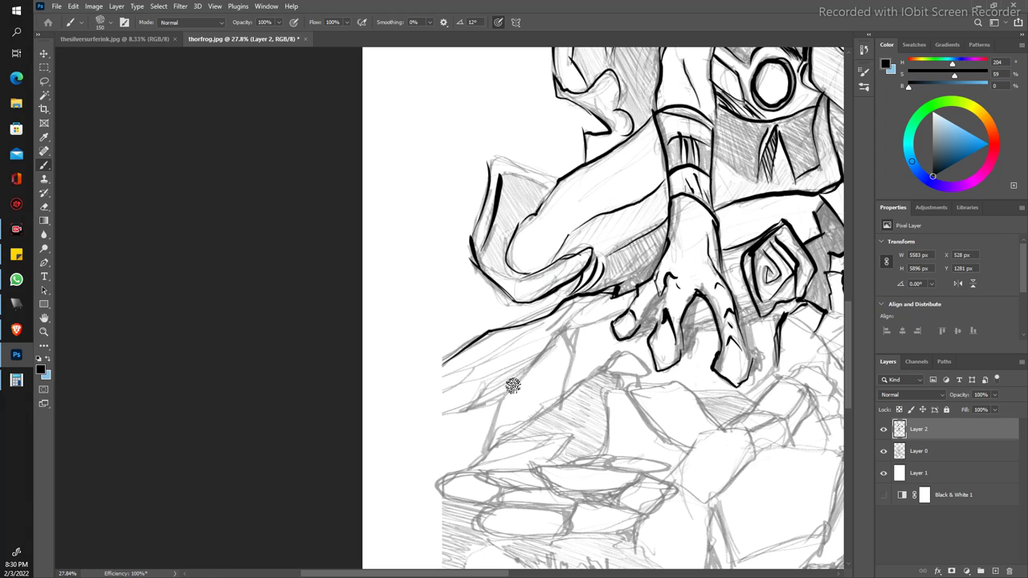
mouse_move(508, 392)
left_mouse_down()
mouse_move(562, 325)
mouse_move(572, 356)
left_mouse_up()
left_click_drag(572, 349, 561, 402)
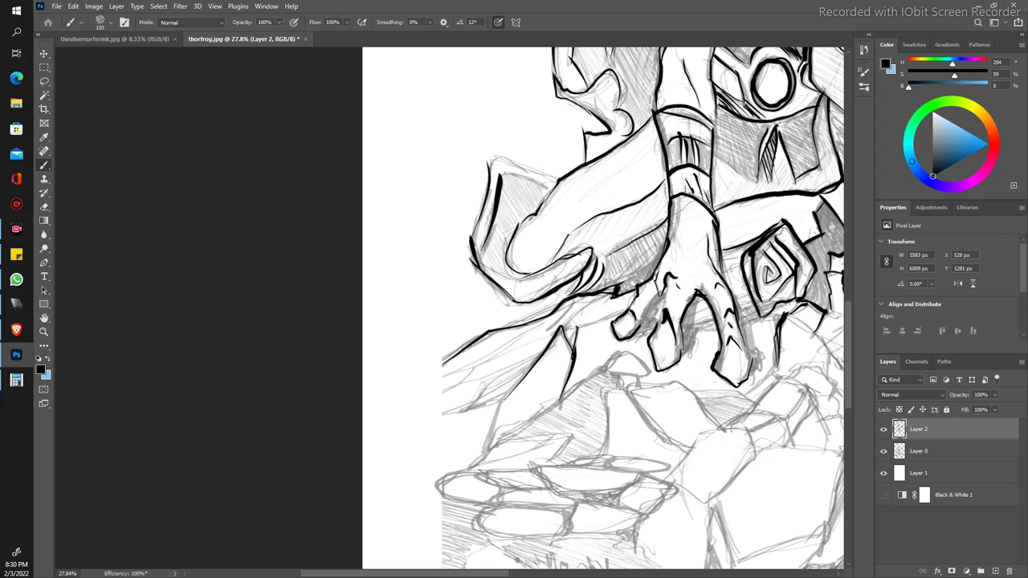
left_click_drag(498, 400, 450, 409)
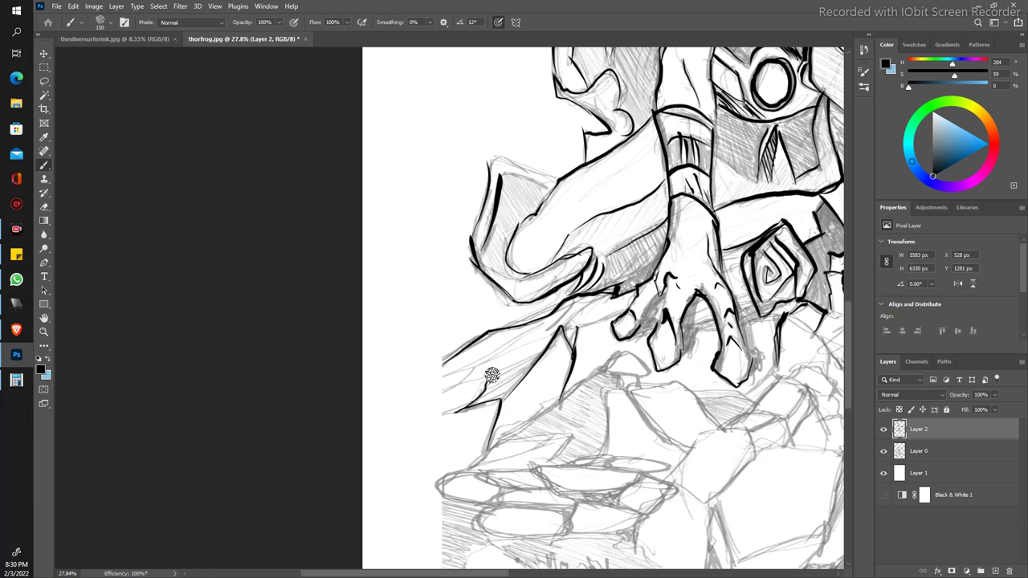
left_click_drag(489, 374, 536, 344)
left_click_drag(491, 369, 468, 376)
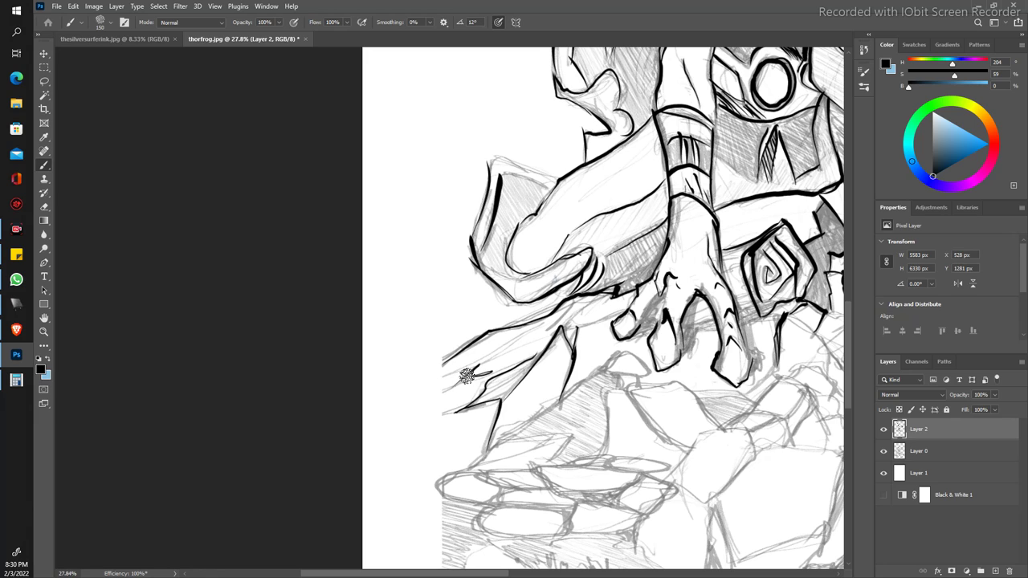
mouse_move(506, 344)
left_mouse_down()
mouse_move(482, 358)
mouse_move(568, 321)
left_mouse_up()
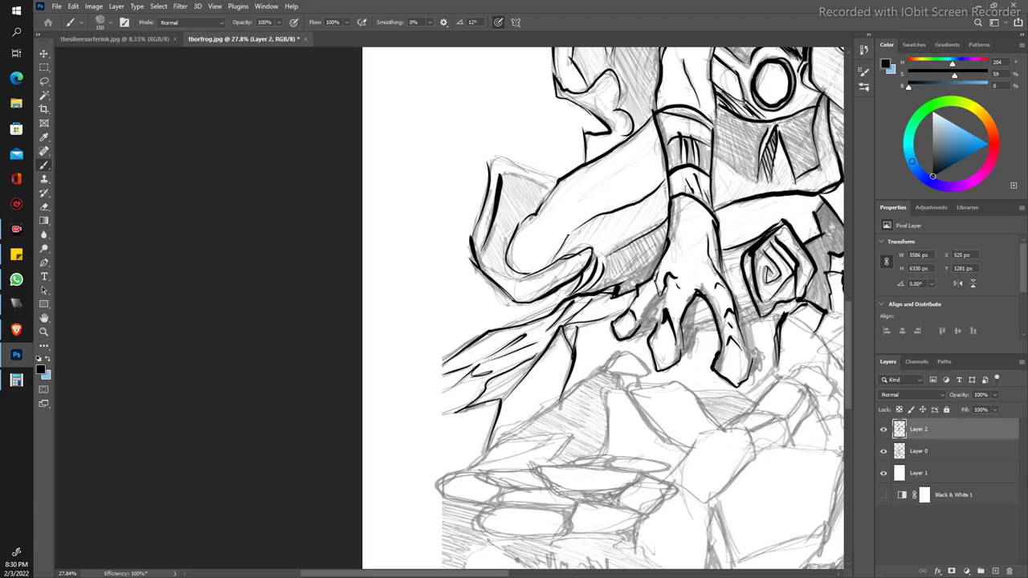
left_click_drag(458, 329, 426, 280)
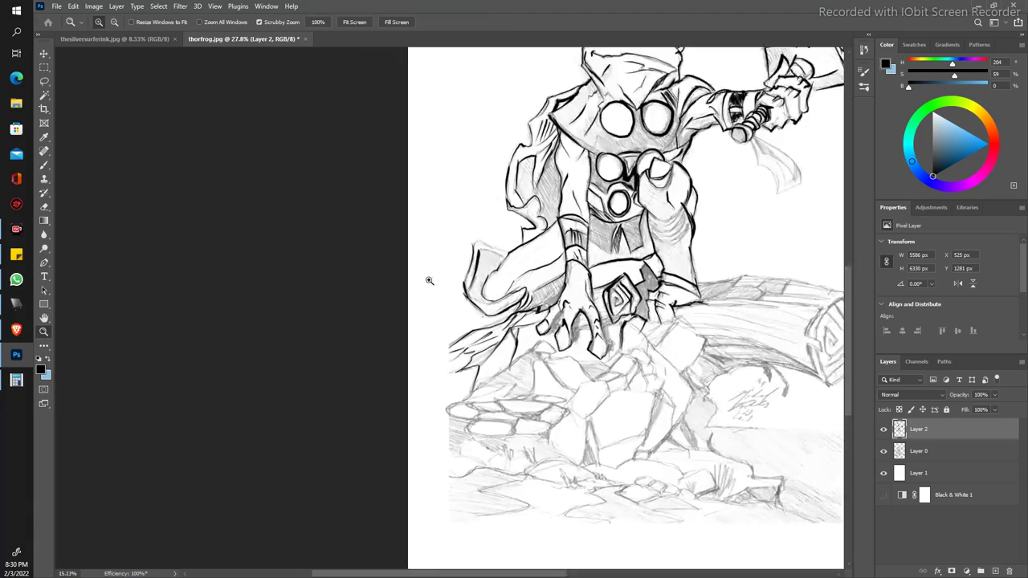
Step: Ink the outlines and inner edges of the stacked flat stones below the hand
left_click_drag(611, 306, 666, 305)
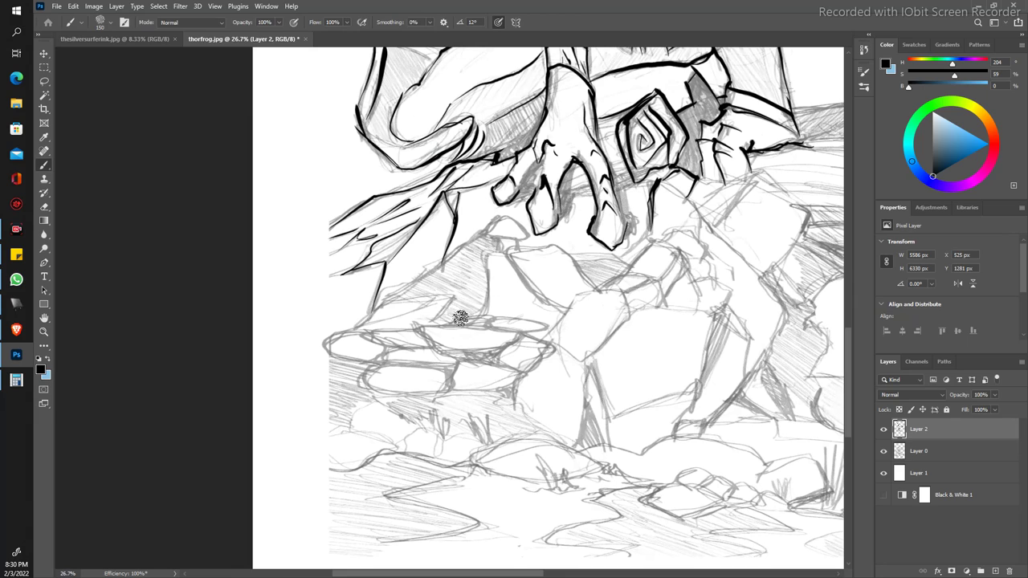
mouse_move(455, 322)
left_mouse_down()
mouse_move(474, 322)
mouse_move(467, 315)
mouse_move(550, 347)
mouse_move(533, 368)
mouse_move(418, 331)
mouse_move(511, 320)
left_mouse_up()
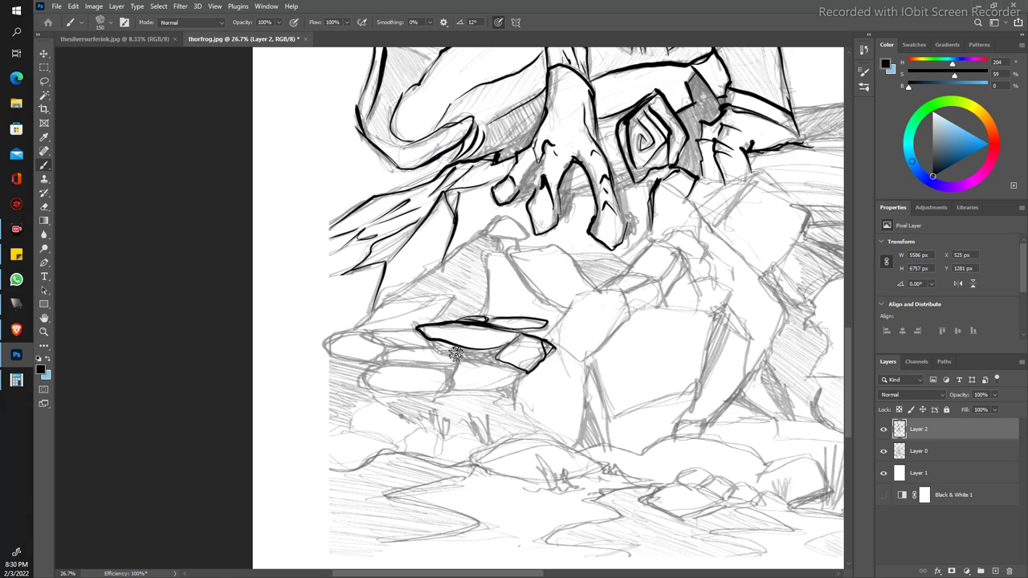
left_click_drag(492, 355, 466, 351)
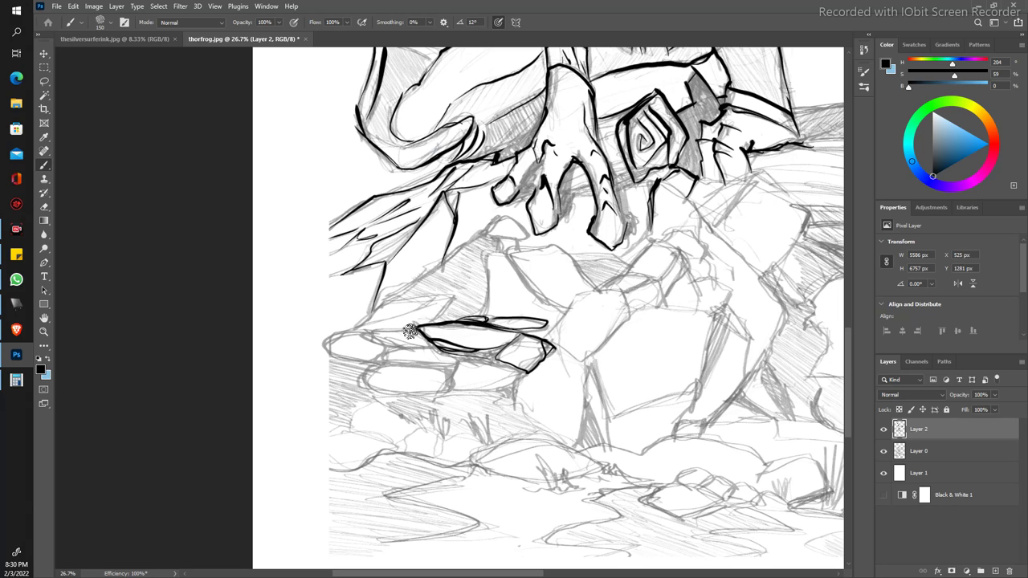
mouse_move(410, 332)
left_mouse_down()
mouse_move(492, 360)
mouse_move(488, 351)
mouse_move(371, 357)
left_mouse_up()
mouse_move(457, 363)
left_mouse_down()
mouse_move(396, 361)
mouse_move(381, 331)
mouse_move(320, 344)
mouse_move(363, 331)
left_mouse_up()
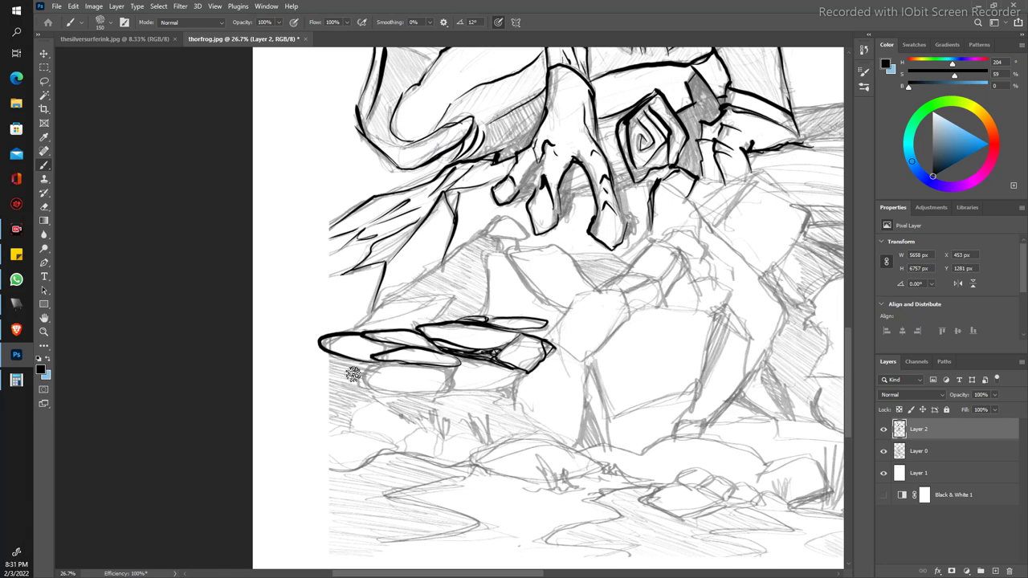
mouse_move(383, 391)
left_mouse_down()
mouse_move(461, 388)
mouse_move(406, 363)
mouse_move(522, 374)
mouse_move(486, 362)
mouse_move(386, 365)
left_mouse_up()
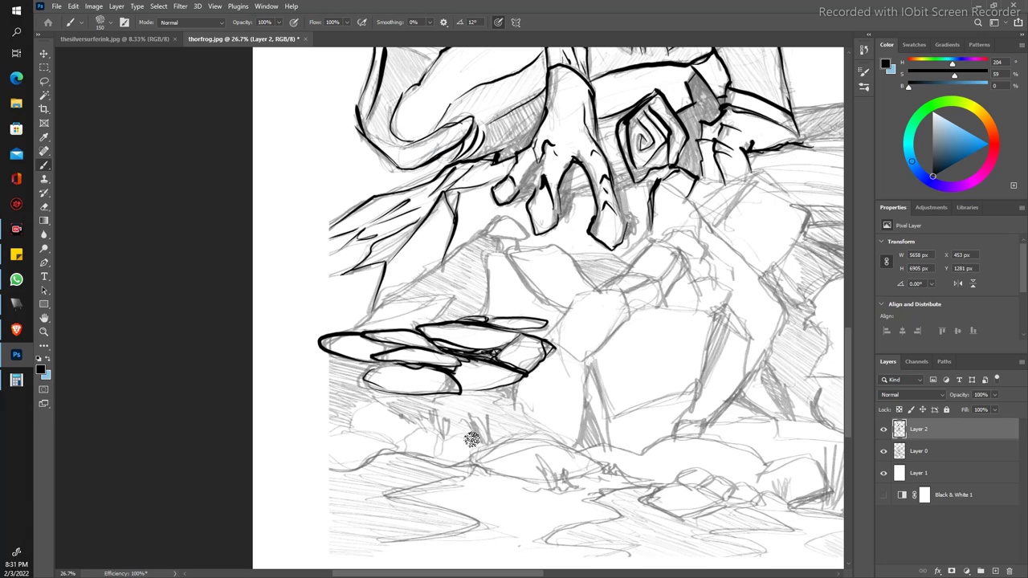
Step: Draw grass blades and curved ground lines beneath the stones
mouse_move(463, 405)
left_mouse_down()
mouse_move(473, 434)
mouse_move(465, 408)
mouse_move(481, 406)
left_mouse_up()
left_click_drag(491, 441, 497, 418)
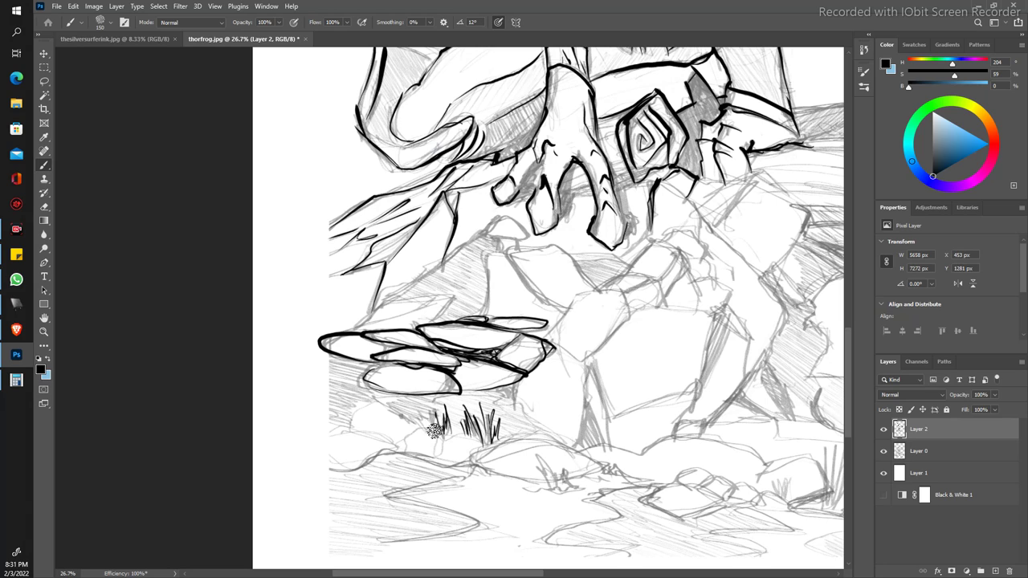
mouse_move(436, 433)
left_mouse_down()
mouse_move(432, 407)
mouse_move(379, 403)
left_mouse_up()
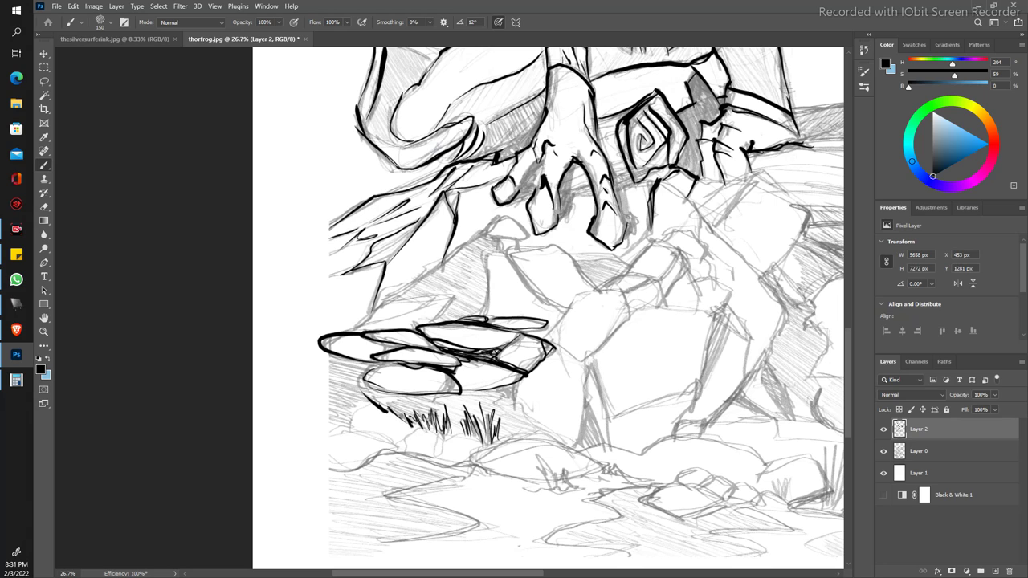
left_click_drag(394, 443, 317, 420)
left_click_drag(391, 443, 329, 434)
mouse_move(414, 426)
left_mouse_down()
mouse_move(403, 451)
mouse_move(448, 435)
mouse_move(487, 443)
mouse_move(321, 463)
left_mouse_up()
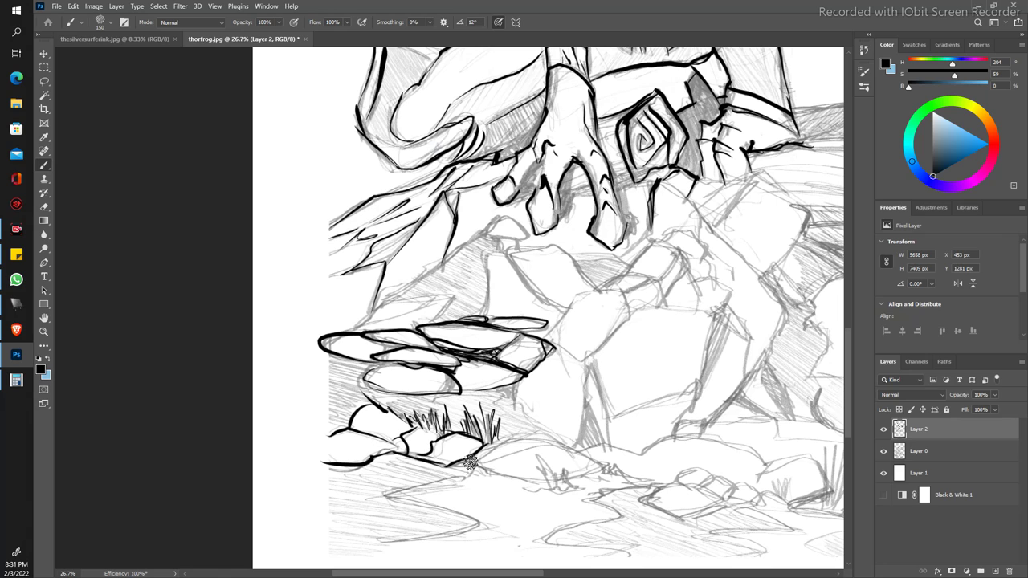
mouse_move(543, 484)
left_mouse_down()
mouse_move(534, 455)
mouse_move(552, 454)
mouse_move(559, 473)
mouse_move(578, 480)
mouse_move(616, 448)
mouse_move(643, 483)
mouse_move(536, 438)
mouse_move(472, 458)
left_mouse_up()
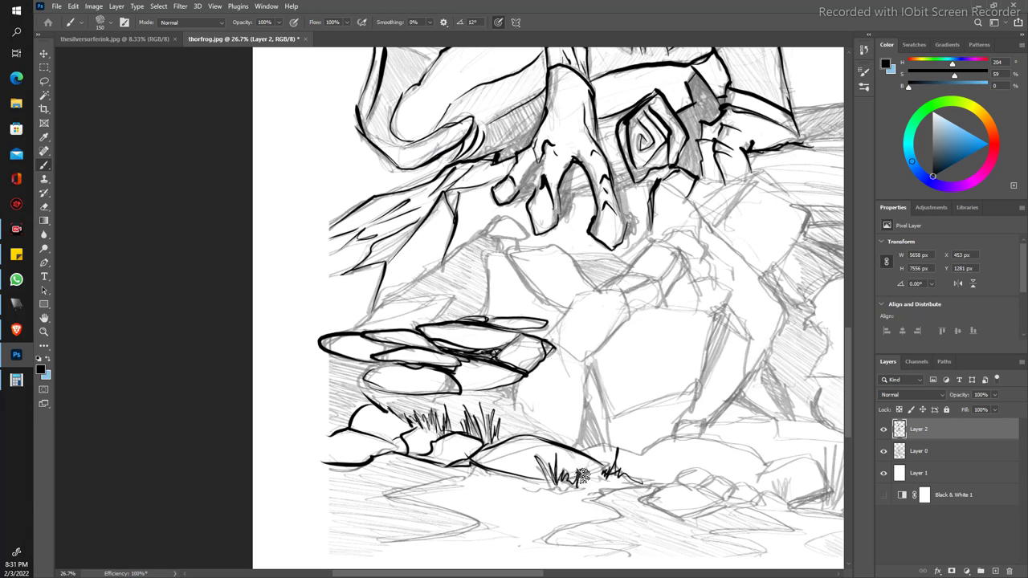
mouse_move(582, 476)
left_mouse_down()
mouse_move(607, 467)
mouse_move(512, 396)
mouse_move(512, 384)
left_mouse_up()
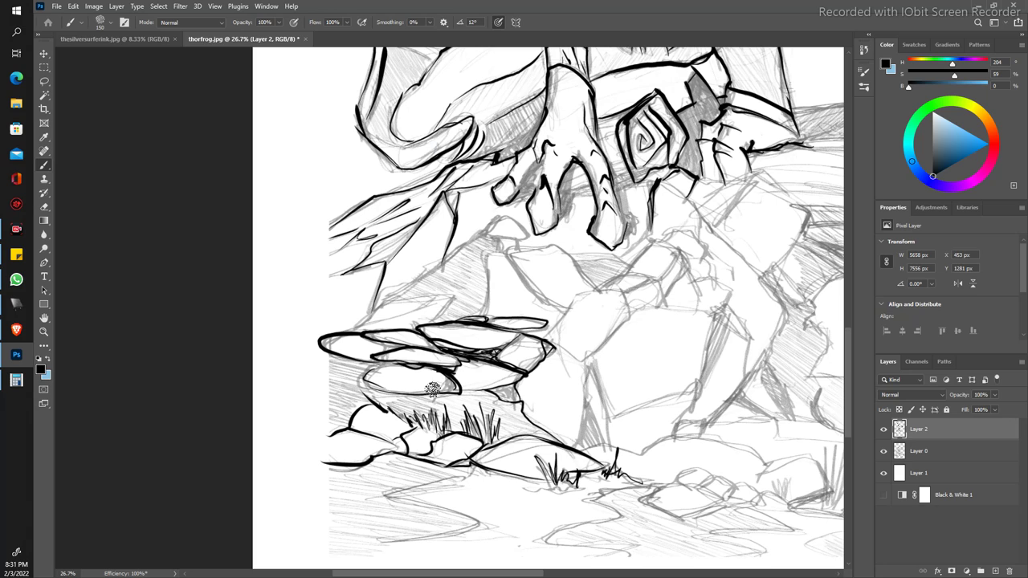
Step: Close the lower oval rock outline and ink the boulder above the stack
left_click_drag(443, 393, 414, 396)
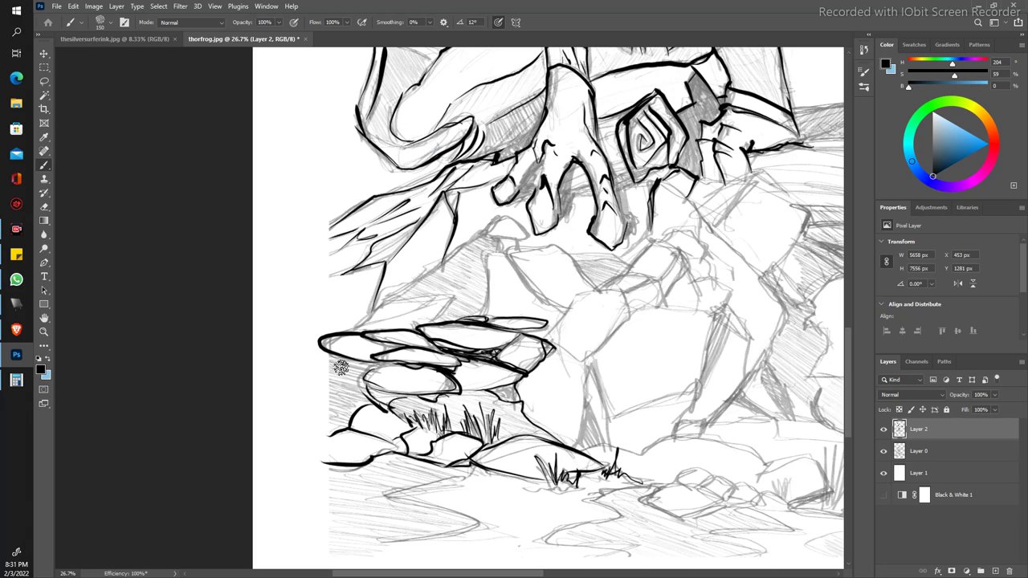
left_click_drag(366, 382, 384, 394)
mouse_move(451, 294)
left_mouse_down()
mouse_move(365, 320)
mouse_move(486, 235)
left_mouse_up()
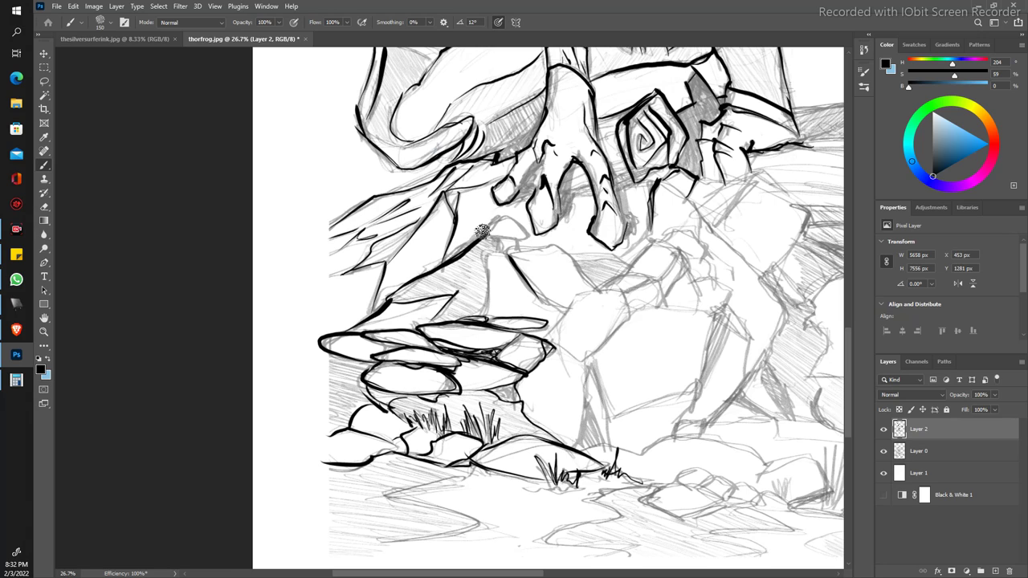
left_click_drag(521, 265, 476, 318)
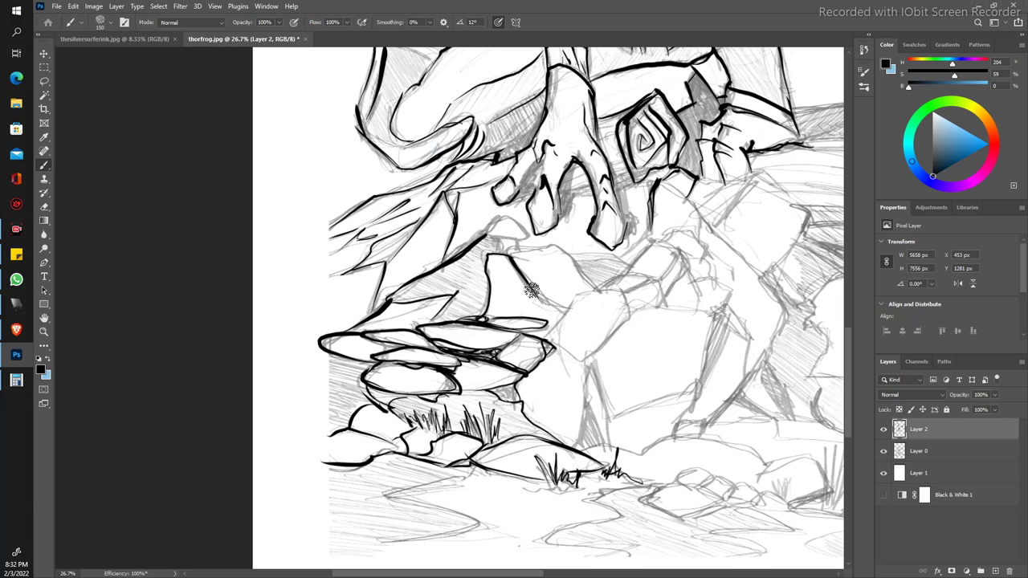
mouse_move(518, 265)
left_mouse_down()
mouse_move(592, 339)
mouse_move(623, 289)
mouse_move(567, 310)
mouse_move(555, 245)
mouse_move(490, 253)
mouse_move(494, 215)
mouse_move(483, 233)
mouse_move(523, 239)
left_mouse_up()
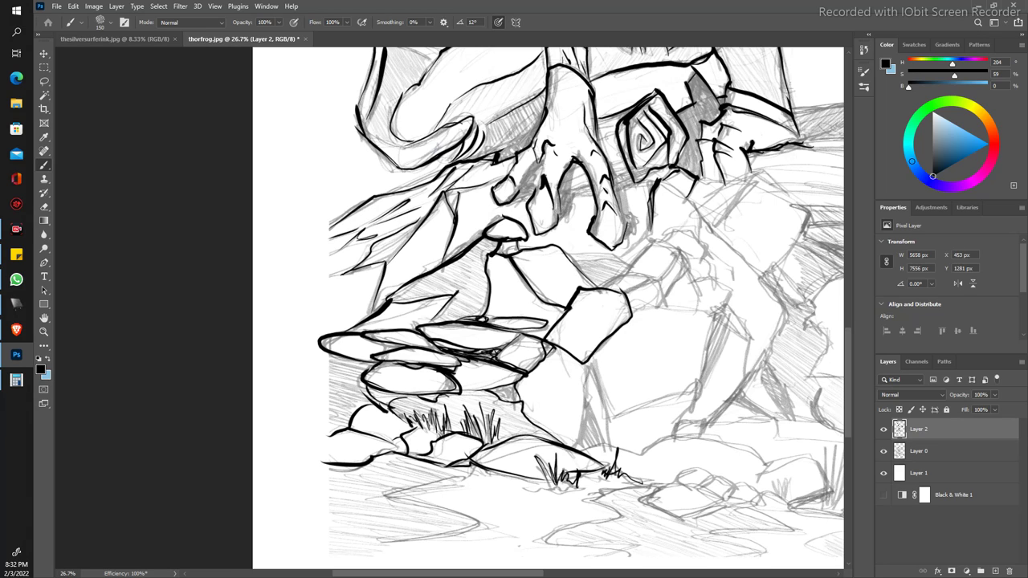
key("z")
left_click_drag(450, 196, 309, 202)
Step: Shade the frog's wrist band with dense black hatching
left_click_drag(353, 296, 351, 301)
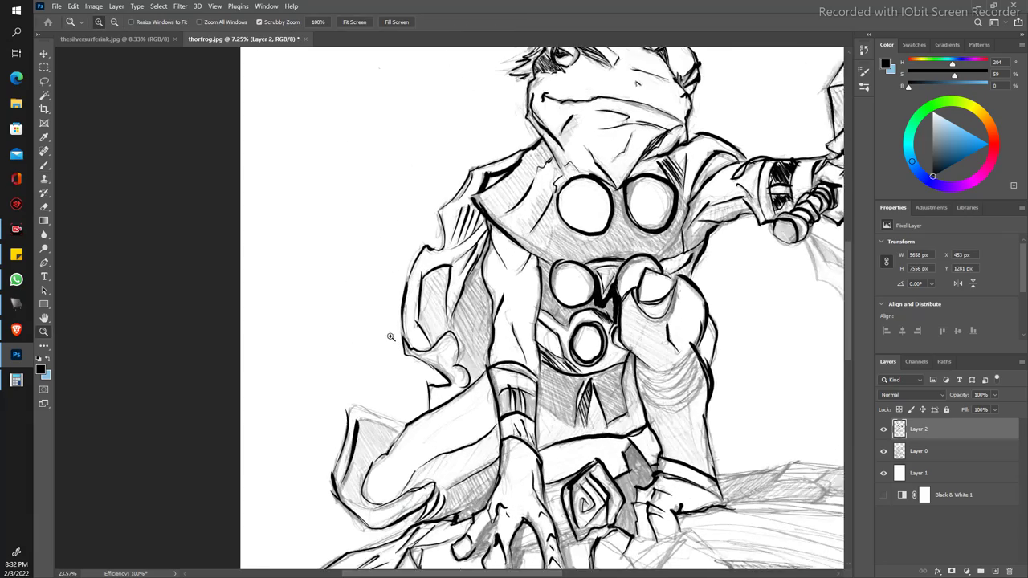
key("b")
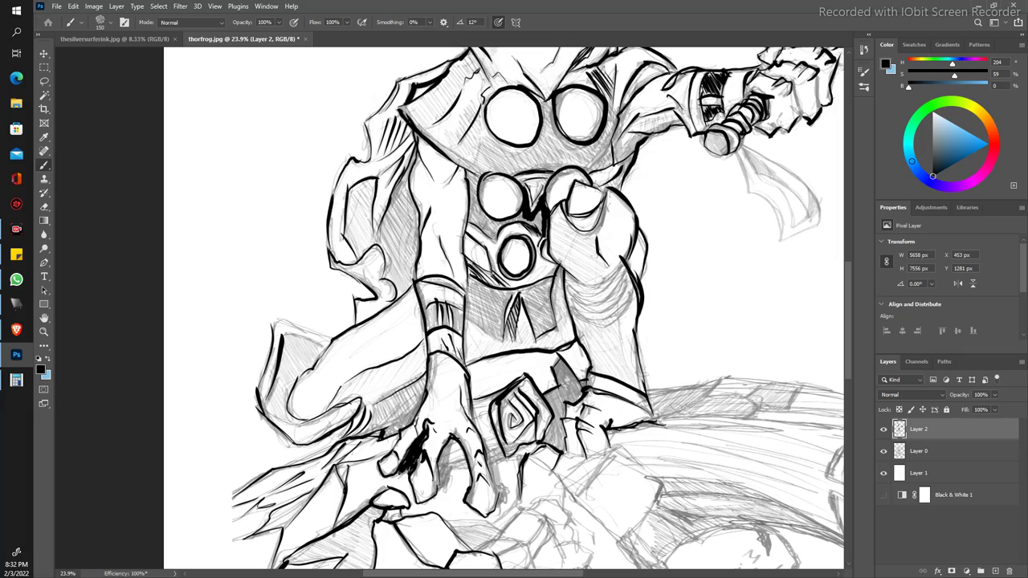
key("z")
mouse_move(351, 291)
left_mouse_down()
mouse_move(298, 222)
mouse_move(322, 257)
mouse_move(386, 257)
left_mouse_up()
key("b")
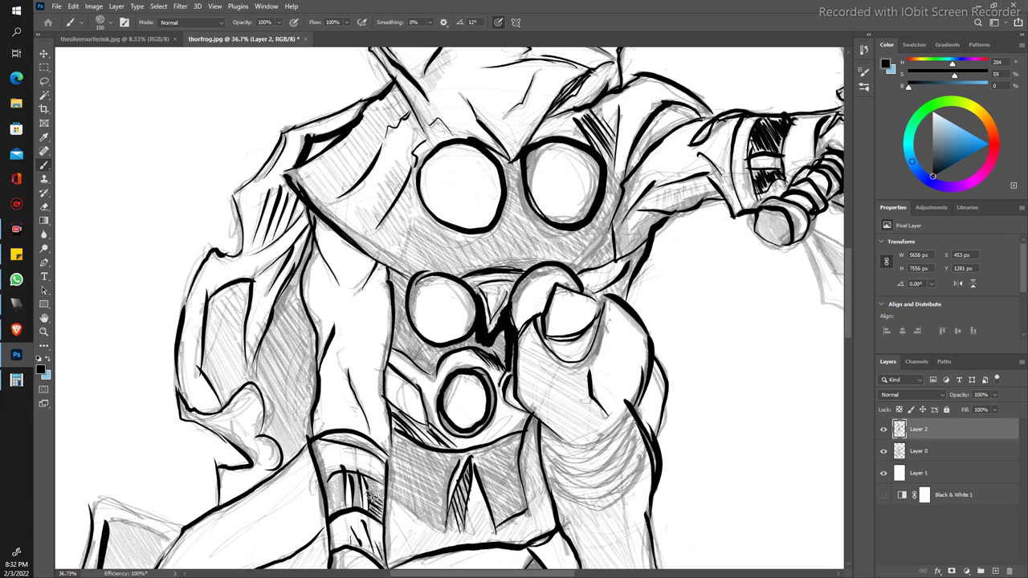
mouse_move(366, 472)
left_mouse_down()
mouse_move(381, 488)
mouse_move(337, 480)
mouse_move(337, 464)
mouse_move(354, 495)
mouse_move(337, 438)
mouse_move(305, 443)
left_mouse_up()
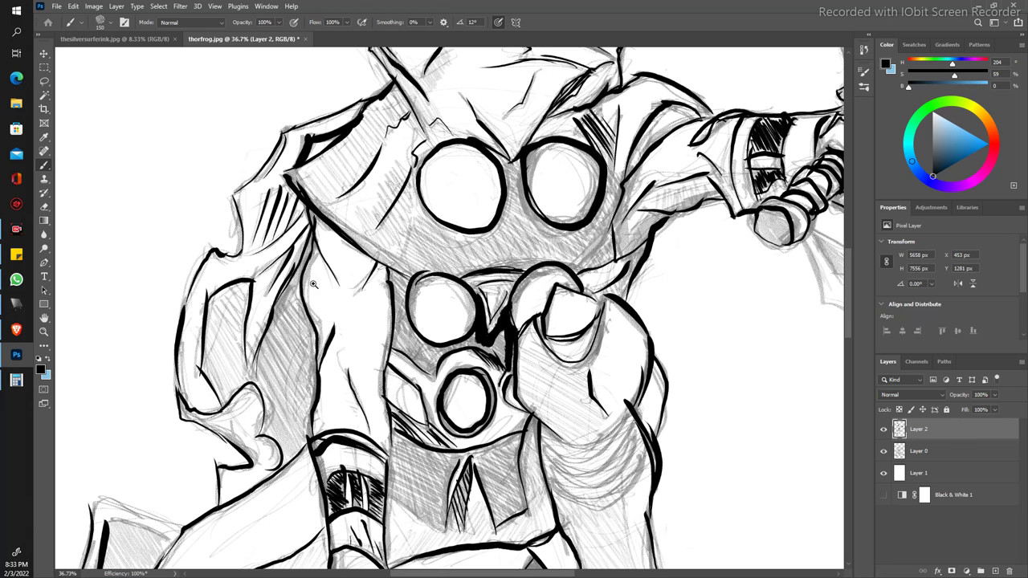
key("z")
left_click_drag(313, 284, 271, 272)
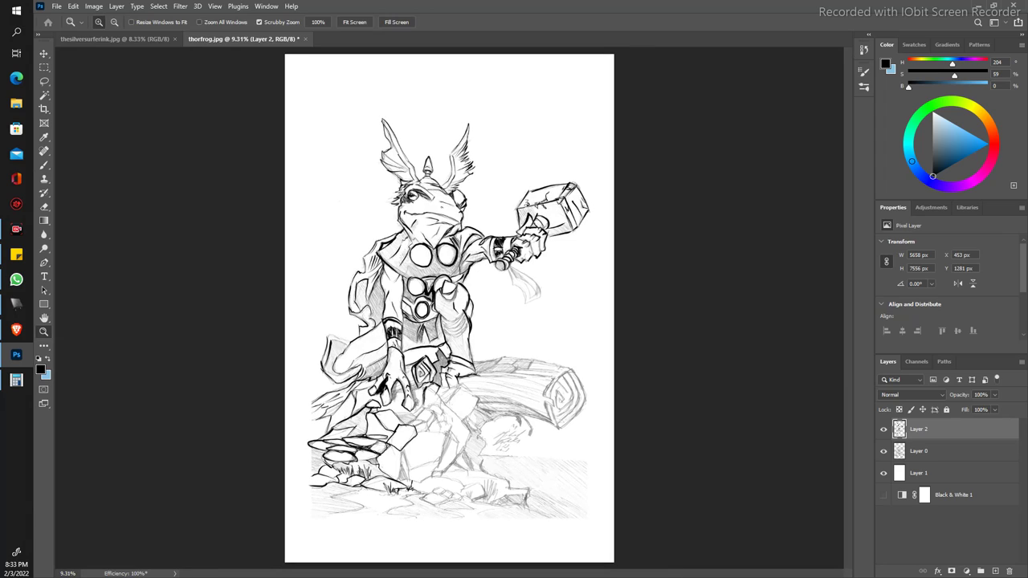
Step: Hatch the shadowed cloak fold beside the arm with diagonal strokes
mouse_move(320, 345)
left_mouse_down()
mouse_move(300, 324)
mouse_move(297, 378)
left_mouse_up()
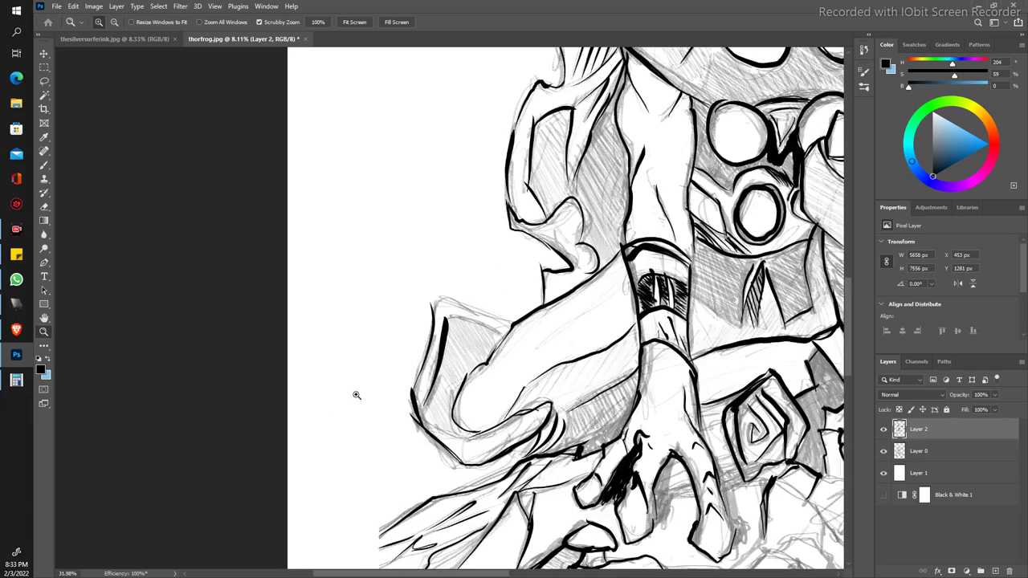
key("b")
left_click_drag(314, 255, 294, 287)
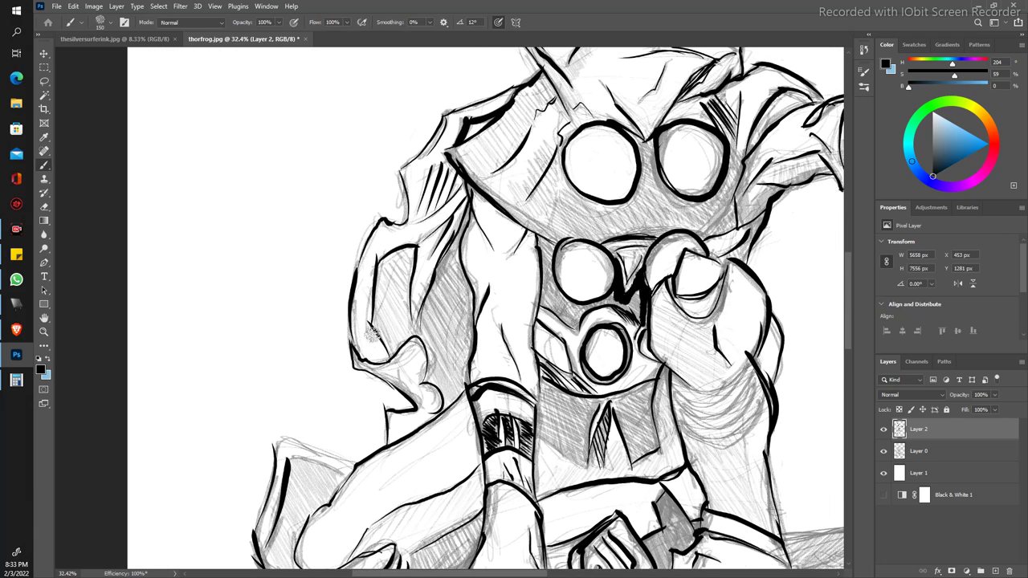
left_click_drag(379, 328, 394, 344)
mouse_move(373, 293)
left_mouse_down()
mouse_move(402, 333)
mouse_move(406, 326)
left_mouse_up()
mouse_move(370, 265)
left_mouse_down()
mouse_move(410, 315)
mouse_move(403, 260)
mouse_move(412, 295)
left_mouse_up()
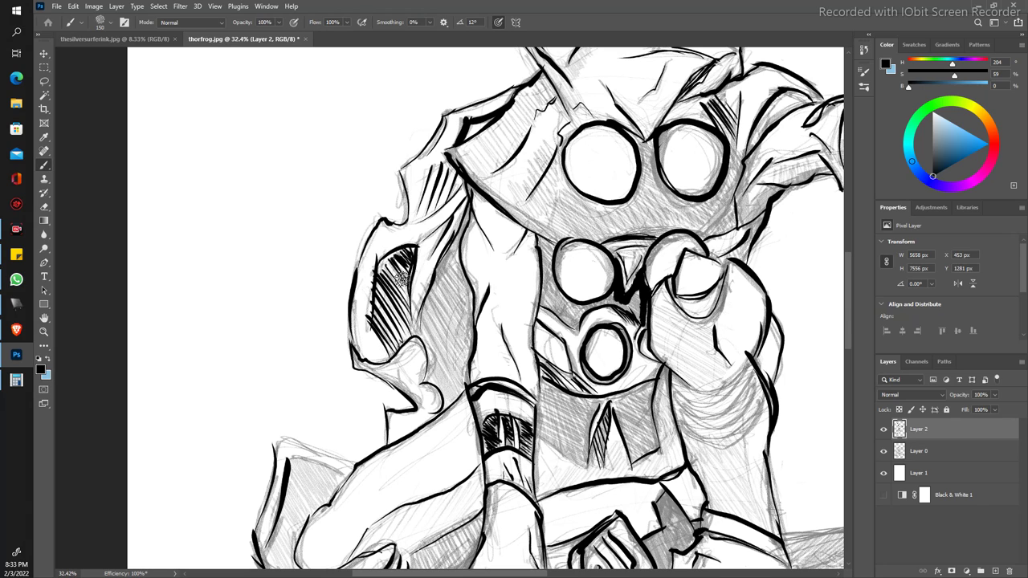
left_click_drag(401, 252, 407, 312)
left_click_drag(430, 267, 407, 322)
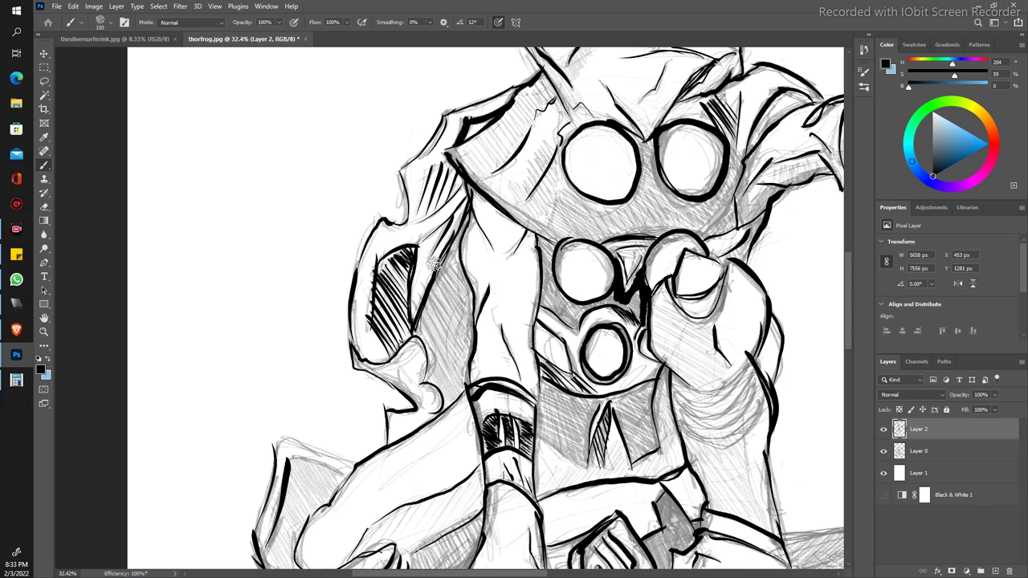
Step: Ink the arm and hand edges and fill the cloak-edge gap solid black
left_click_drag(470, 207, 454, 241)
left_click_drag(422, 366, 404, 336)
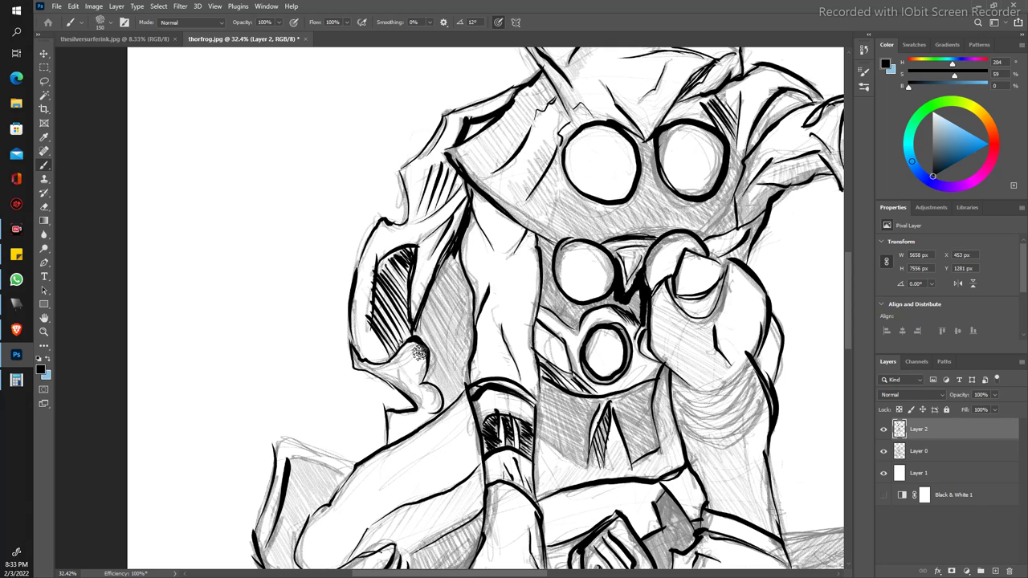
mouse_move(419, 374)
left_mouse_down()
mouse_move(440, 403)
mouse_move(464, 363)
mouse_move(447, 249)
left_mouse_up()
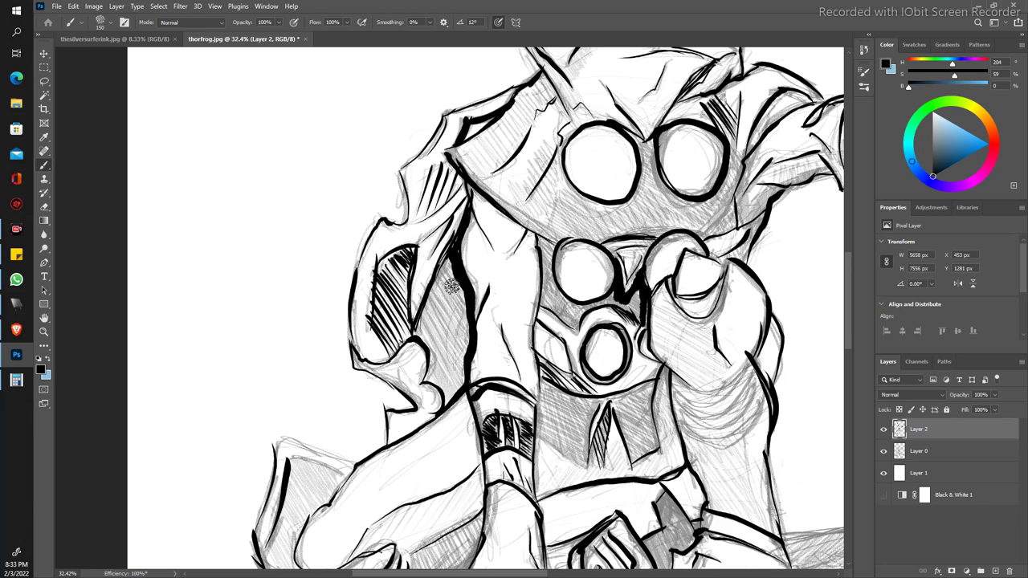
mouse_move(458, 282)
left_mouse_down()
mouse_move(428, 338)
mouse_move(440, 405)
mouse_move(456, 354)
mouse_move(437, 384)
mouse_move(458, 378)
mouse_move(455, 353)
mouse_move(440, 347)
mouse_move(455, 286)
mouse_move(459, 343)
left_mouse_up()
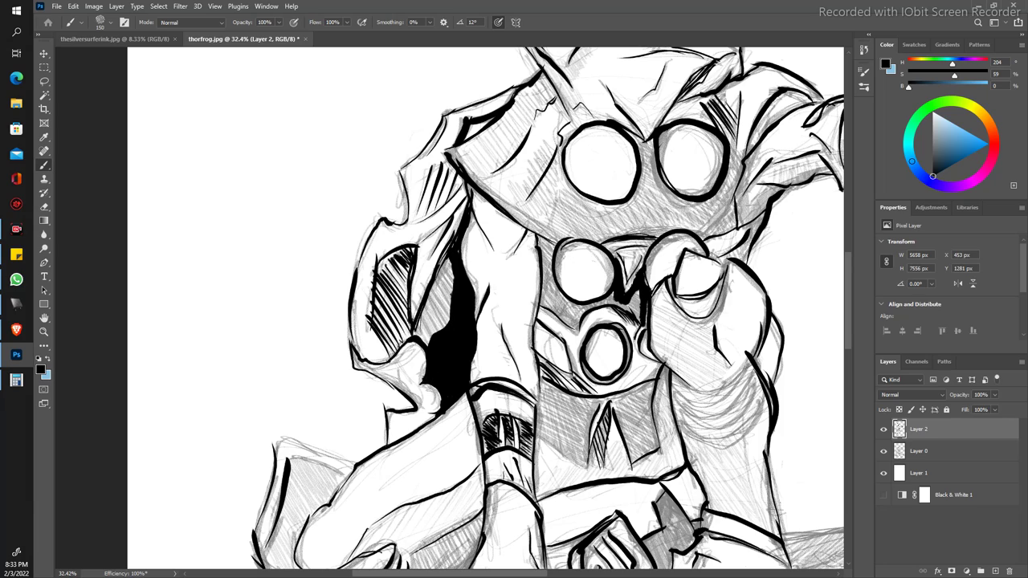
mouse_move(459, 283)
left_mouse_down()
mouse_move(456, 234)
mouse_move(448, 246)
left_mouse_up()
key("z")
mouse_move(346, 249)
left_mouse_down()
mouse_move(303, 211)
mouse_move(338, 251)
mouse_move(321, 245)
left_mouse_up()
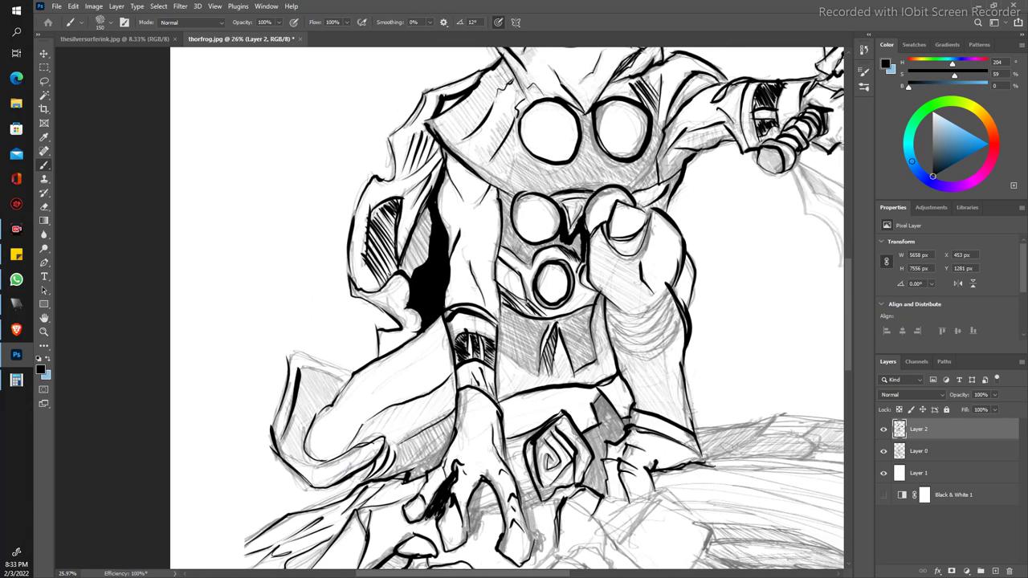
Step: Retrace the hatched fold's left edge and lower edge with bold ink strokes
key("b")
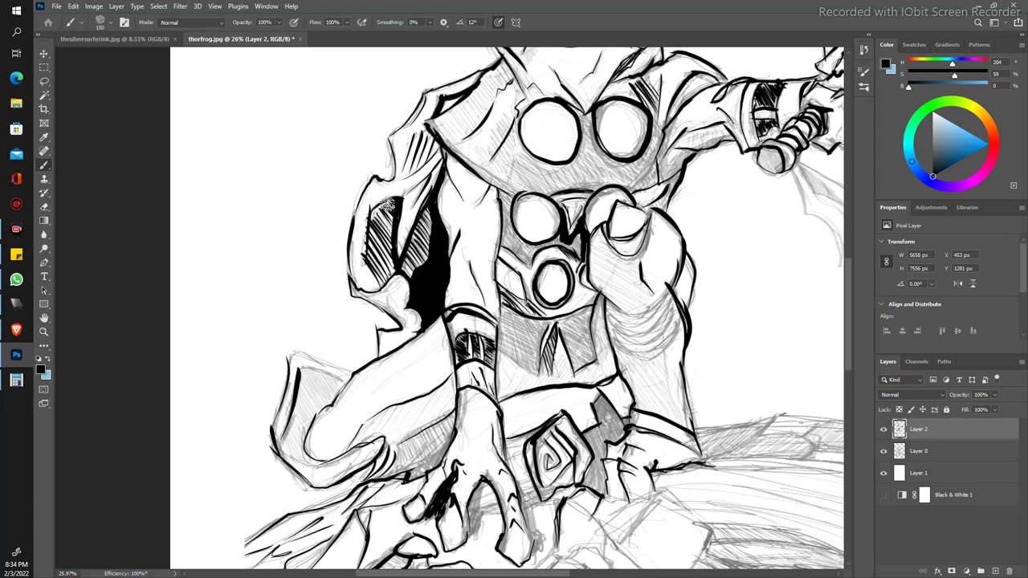
mouse_move(368, 215)
left_mouse_down()
mouse_move(366, 265)
mouse_move(378, 285)
left_mouse_up()
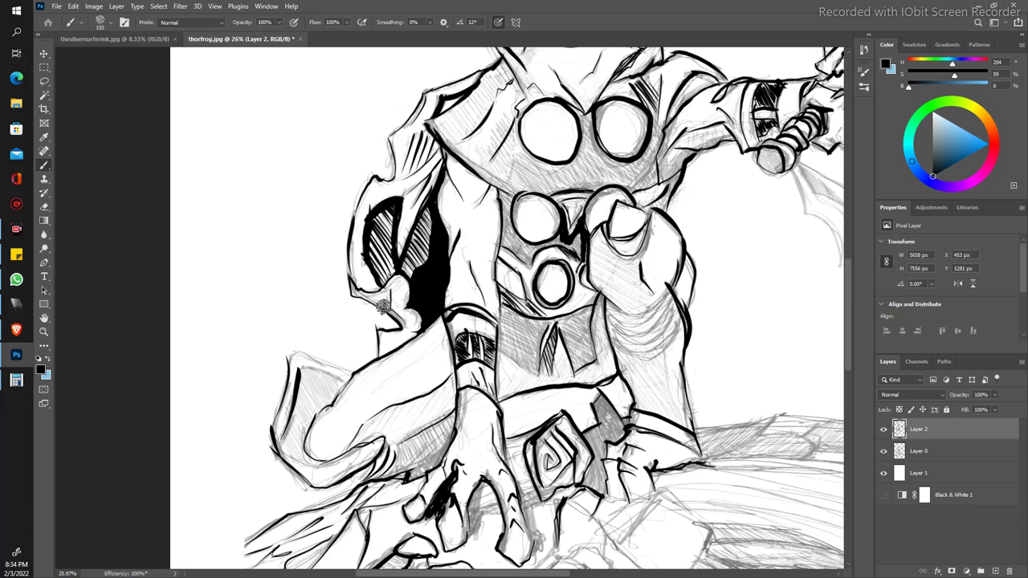
mouse_move(383, 306)
left_mouse_down()
mouse_move(367, 302)
mouse_move(412, 328)
left_mouse_up()
key("z")
mouse_move(361, 221)
left_mouse_down()
mouse_move(321, 202)
mouse_move(418, 329)
mouse_move(438, 331)
mouse_move(411, 338)
left_mouse_up()
key("b")
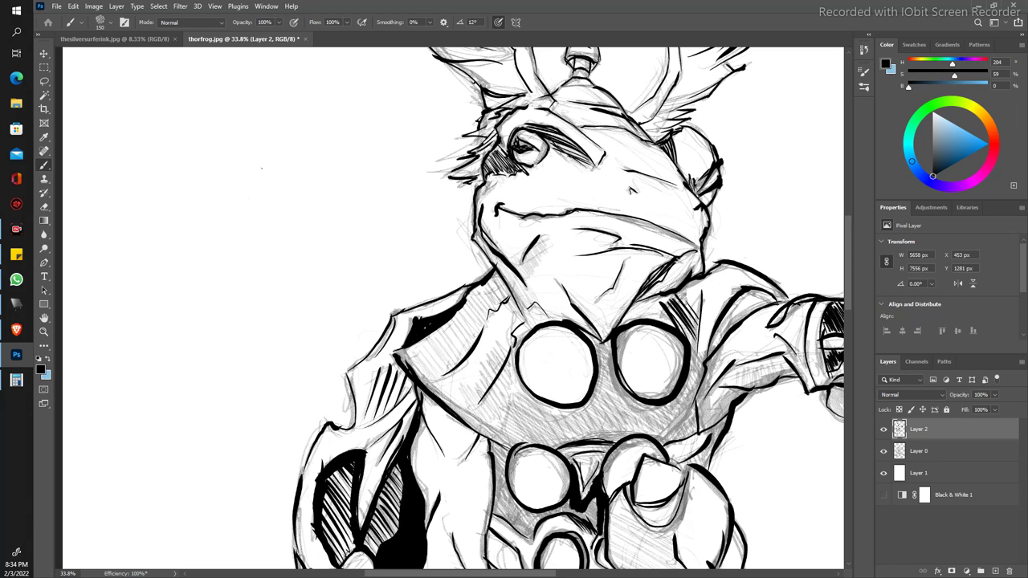
key("r")
left_click_drag(350, 429, 295, 323)
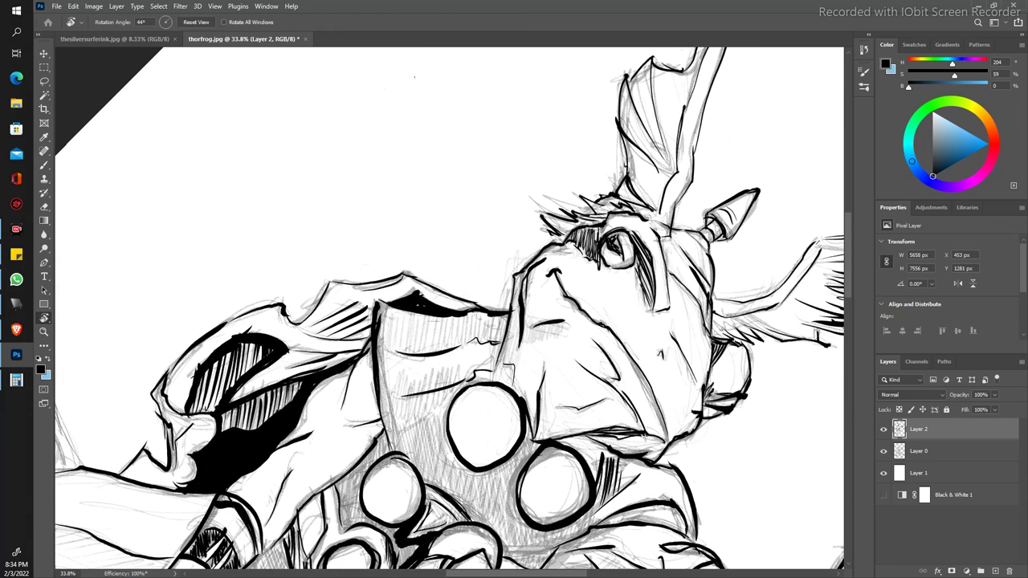
Step: Brush and thicken a bold black line down the cape edge beside the chest
key("b")
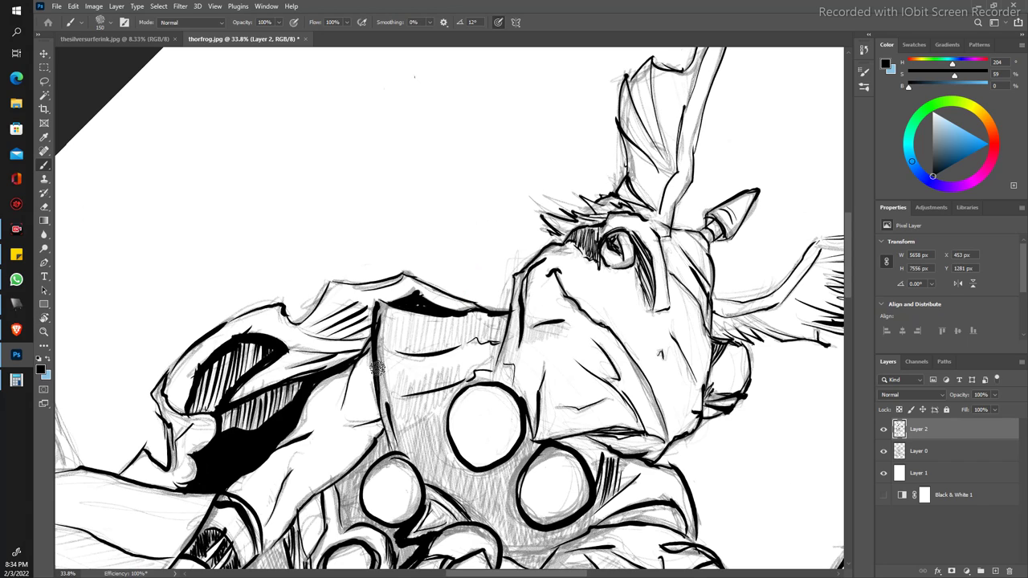
left_click_drag(389, 436, 378, 363)
mouse_move(378, 299)
left_mouse_down()
mouse_move(375, 367)
mouse_move(377, 306)
left_mouse_up()
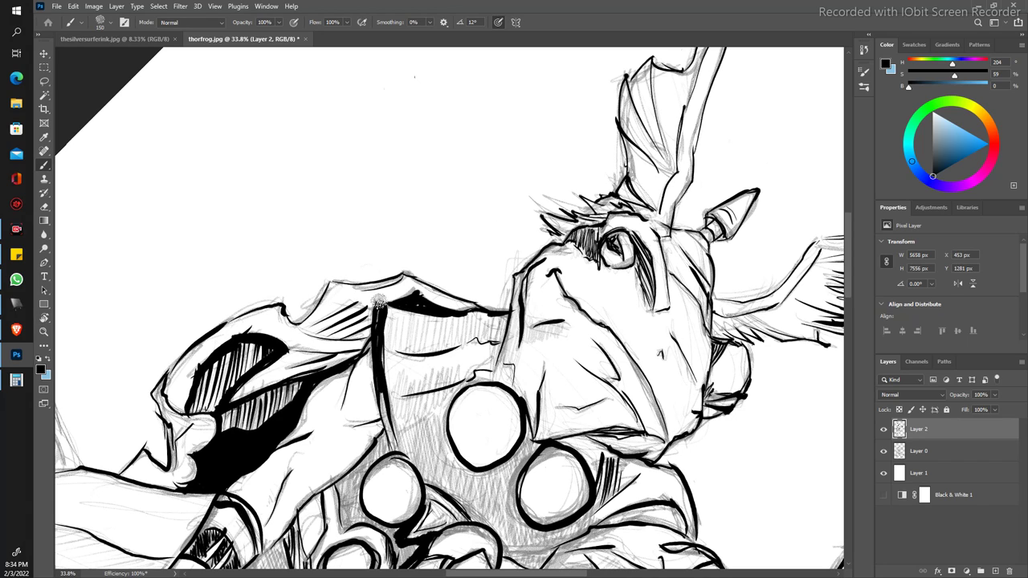
left_click_drag(377, 365, 391, 447)
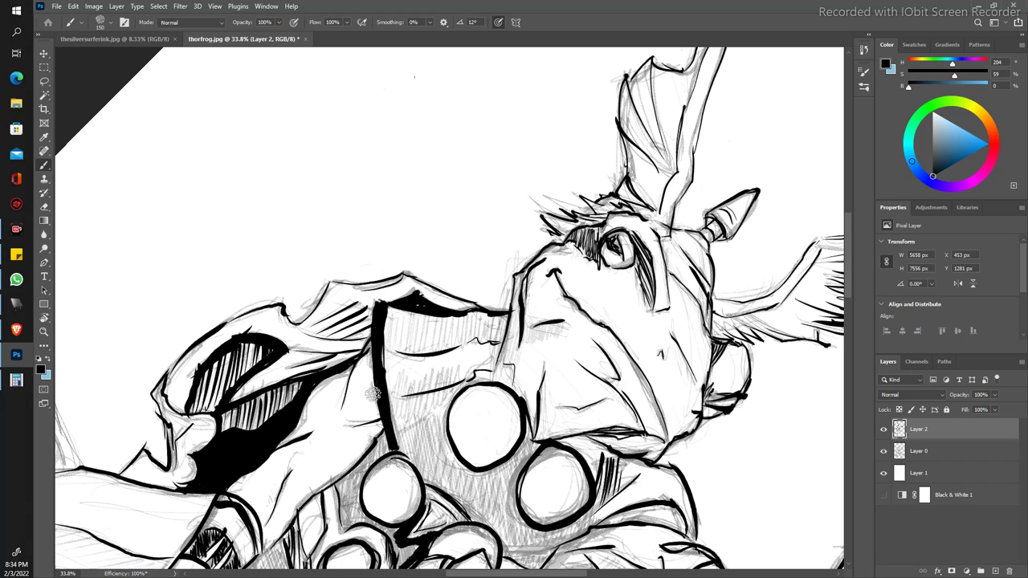
left_click_drag(375, 384, 381, 440)
left_click_drag(373, 399, 379, 453)
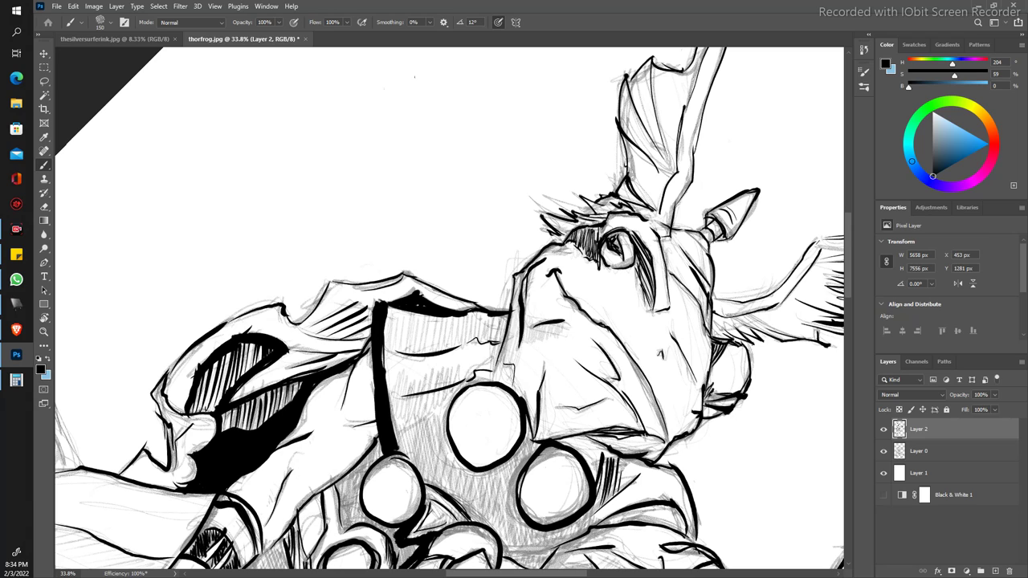
Step: Rotate the view back toward upright and zoom in on the frog's chest
scroll(271, 229, "down", 3)
scroll(257, 222, "down", 2)
scroll(257, 223, "up", 1)
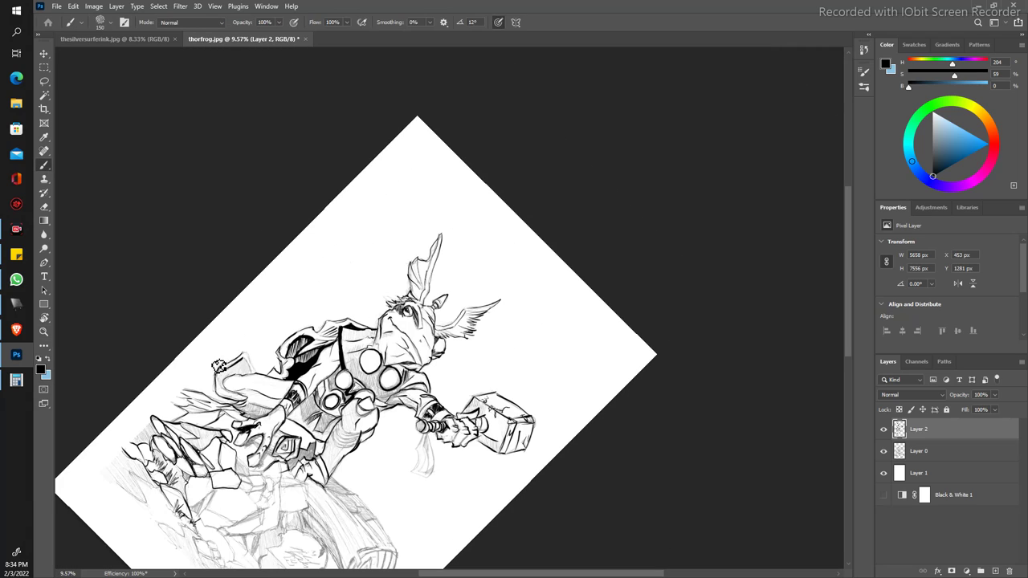
key("r")
mouse_move(219, 367)
left_mouse_down()
mouse_move(217, 435)
mouse_move(208, 420)
left_mouse_up()
key("b")
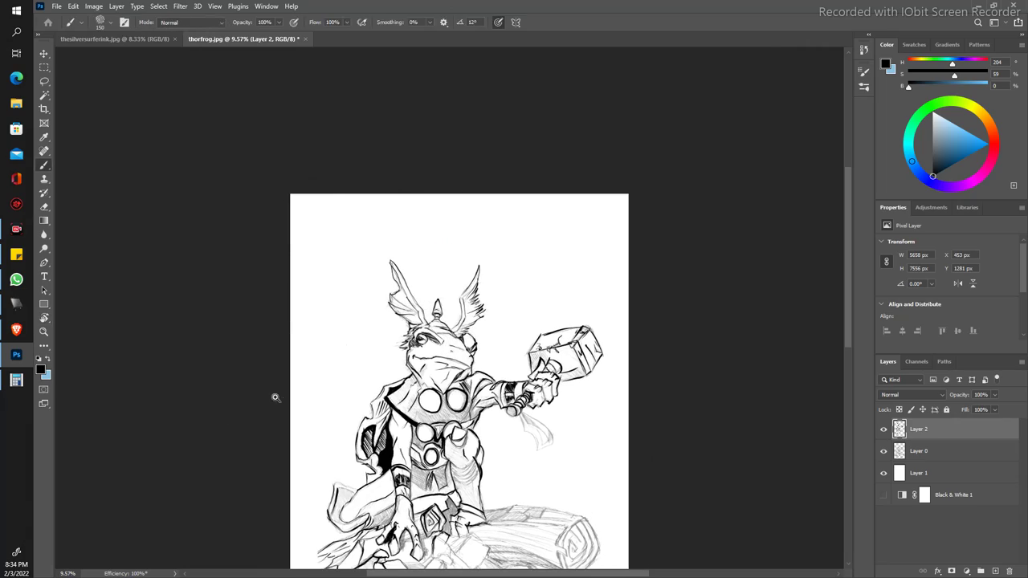
mouse_move(275, 397)
left_mouse_down()
mouse_move(340, 426)
mouse_move(216, 276)
mouse_move(59, 466)
left_mouse_up()
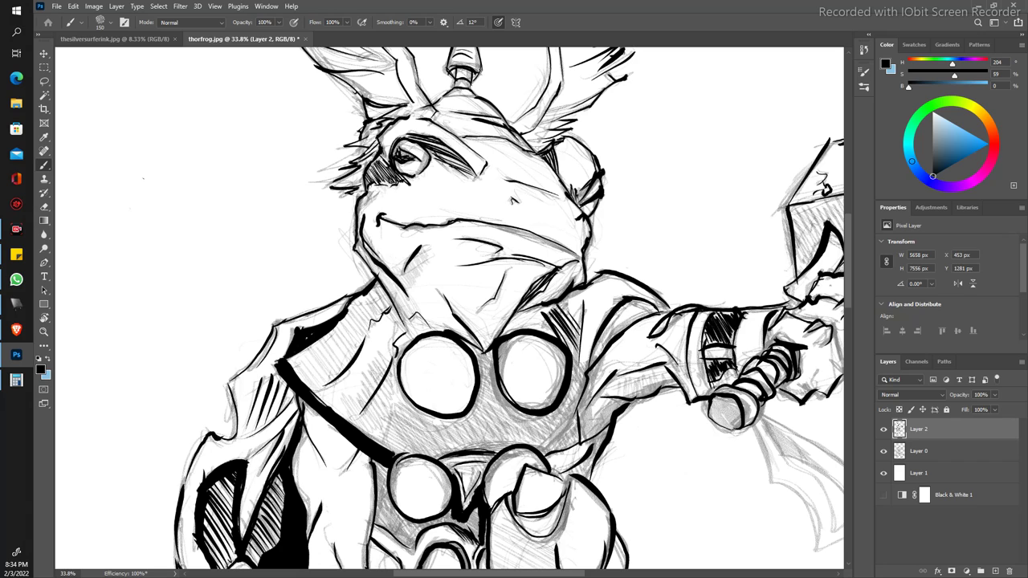
Step: Fill the chest between the two circles with diagonal hatching
mouse_move(368, 424)
left_mouse_down()
mouse_move(403, 455)
mouse_move(402, 443)
mouse_move(438, 459)
left_mouse_up()
mouse_move(375, 397)
left_mouse_down()
mouse_move(438, 458)
mouse_move(444, 441)
mouse_move(471, 451)
left_mouse_up()
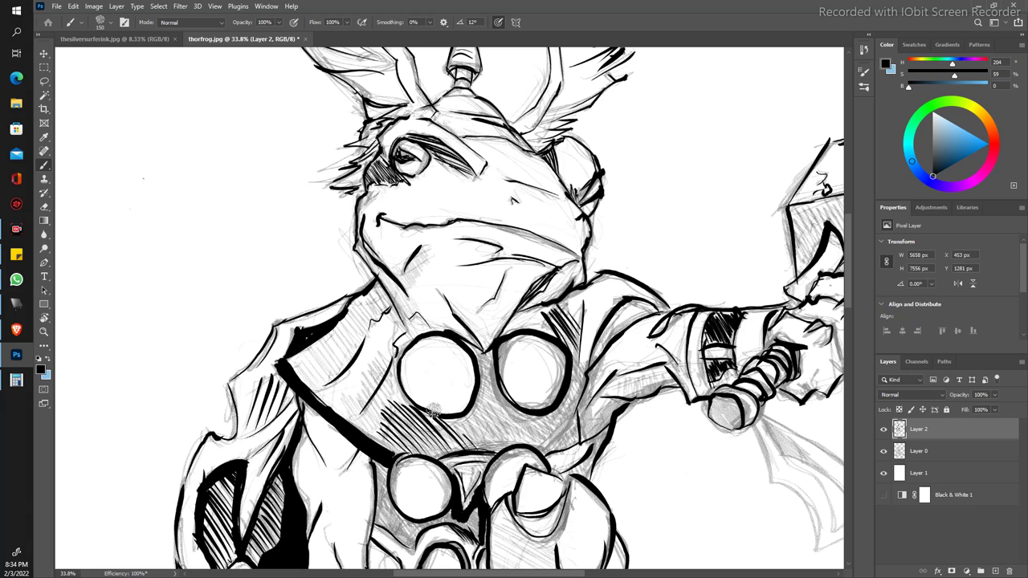
left_click_drag(468, 409, 487, 447)
mouse_move(464, 406)
left_mouse_down()
mouse_move(501, 444)
mouse_move(522, 443)
left_mouse_up()
left_click_drag(478, 384, 521, 430)
left_click_drag(467, 365, 494, 397)
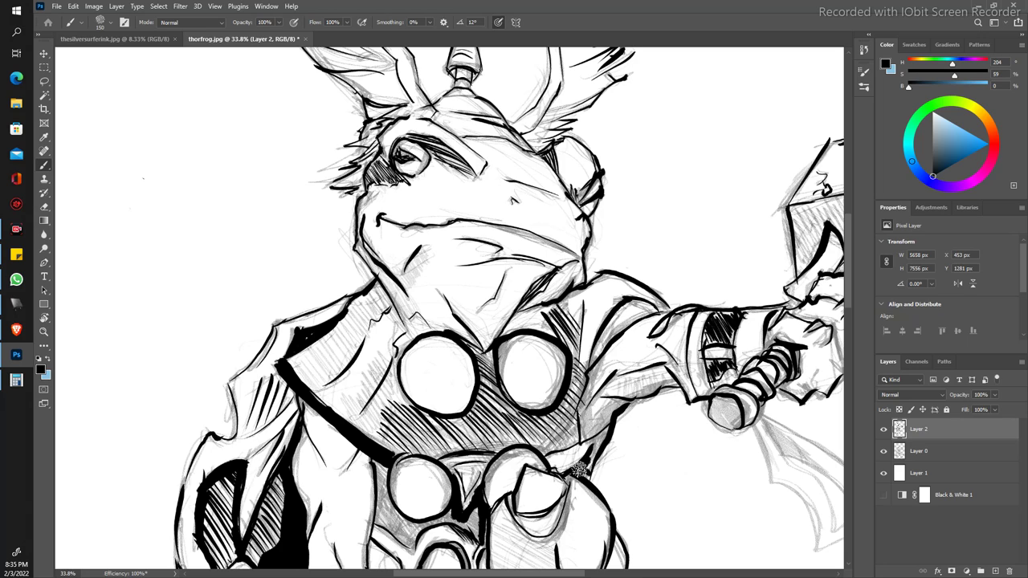
Step: Darken the robe edge beside the lower hand and hatch the arm's underside
mouse_move(580, 461)
left_mouse_down()
mouse_move(601, 426)
mouse_move(593, 438)
left_mouse_up()
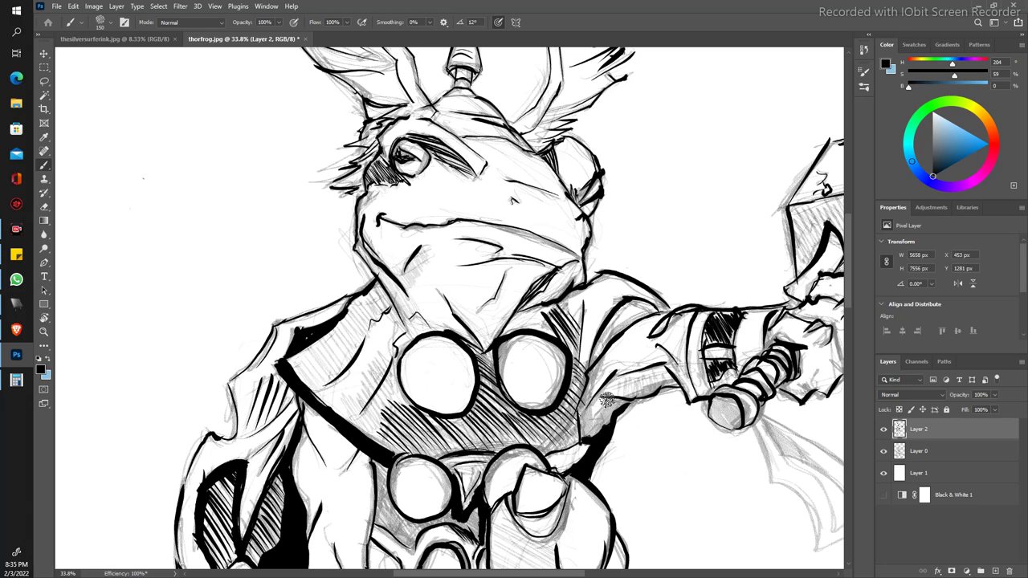
mouse_move(573, 409)
left_mouse_down()
mouse_move(585, 446)
mouse_move(615, 400)
mouse_move(581, 406)
mouse_move(579, 429)
mouse_move(593, 365)
mouse_move(569, 404)
mouse_move(586, 363)
left_mouse_up()
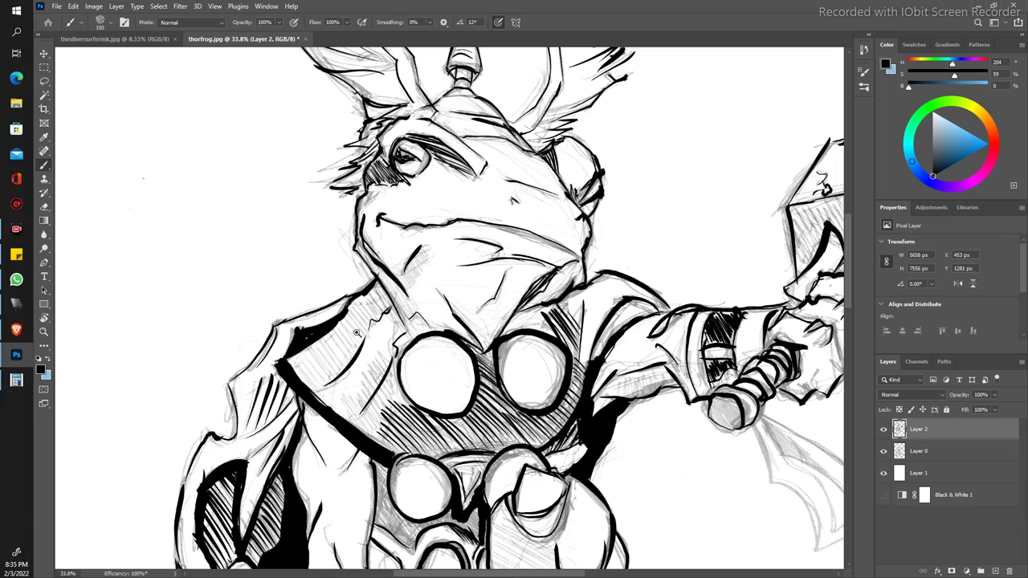
key("z")
mouse_move(345, 265)
left_mouse_down()
mouse_move(299, 265)
mouse_move(380, 289)
left_mouse_up()
key("b")
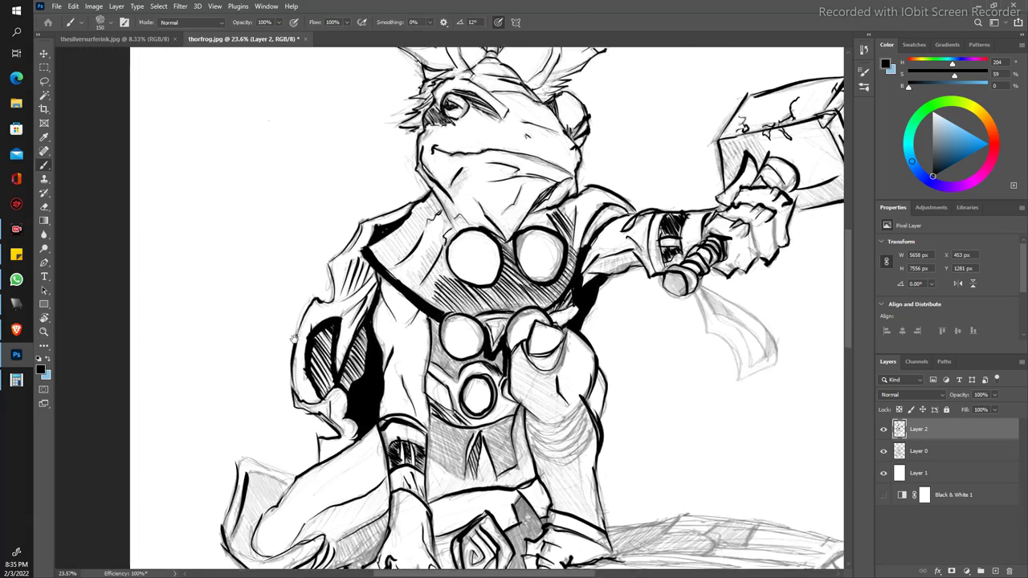
left_click_drag(294, 338, 278, 360)
left_click_drag(360, 318, 393, 318)
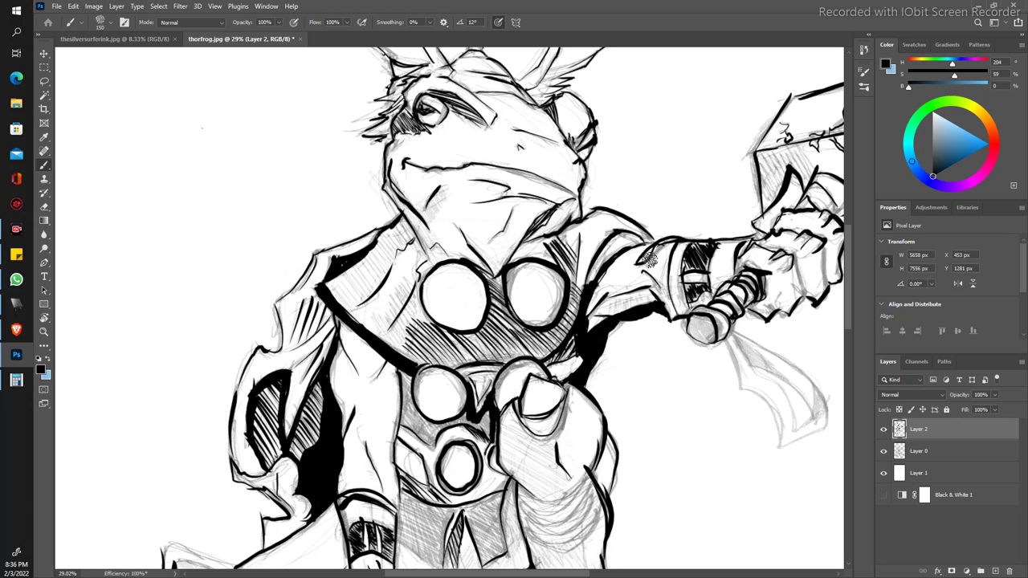
mouse_move(598, 294)
left_mouse_down()
mouse_move(629, 318)
mouse_move(648, 294)
mouse_move(639, 288)
left_mouse_up()
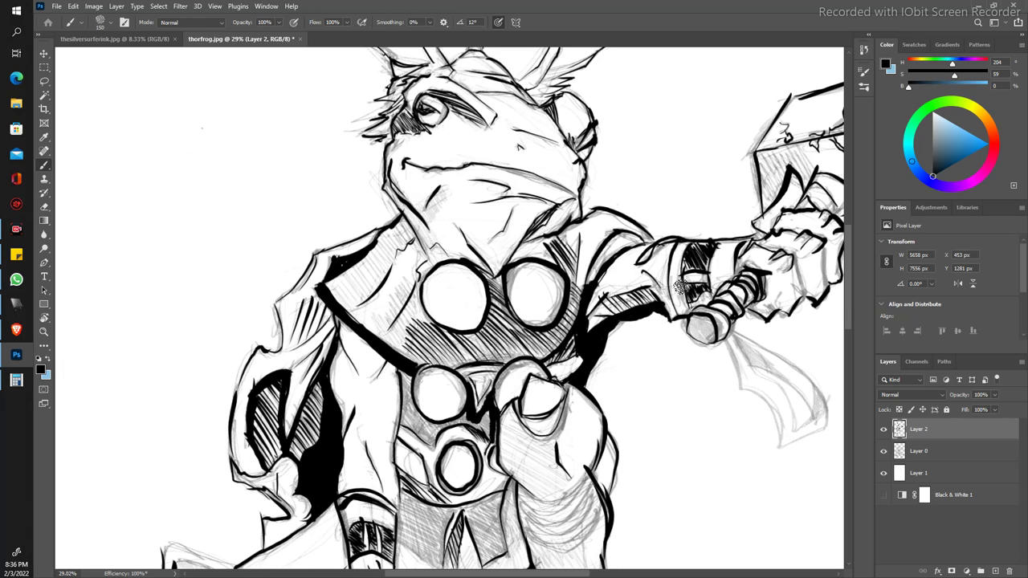
Step: Fill the hammer pommel black and stroke bold outlines along the cloth tip below it
mouse_move(695, 321)
left_mouse_down()
mouse_move(712, 336)
mouse_move(700, 329)
mouse_move(716, 325)
mouse_move(688, 313)
left_mouse_up()
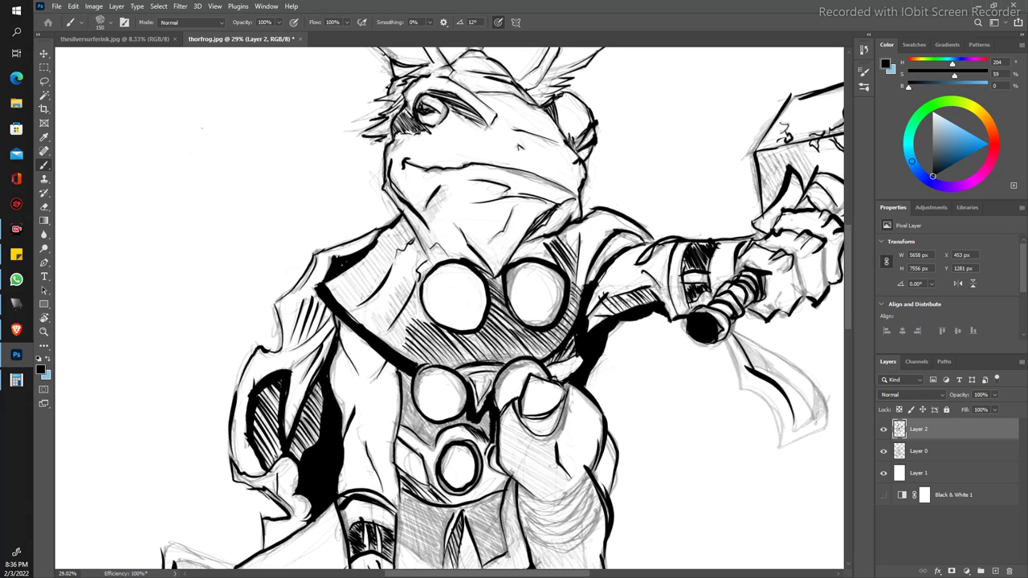
left_click_drag(775, 438, 740, 385)
mouse_move(799, 443)
left_mouse_down()
mouse_move(819, 426)
mouse_move(758, 365)
left_mouse_up()
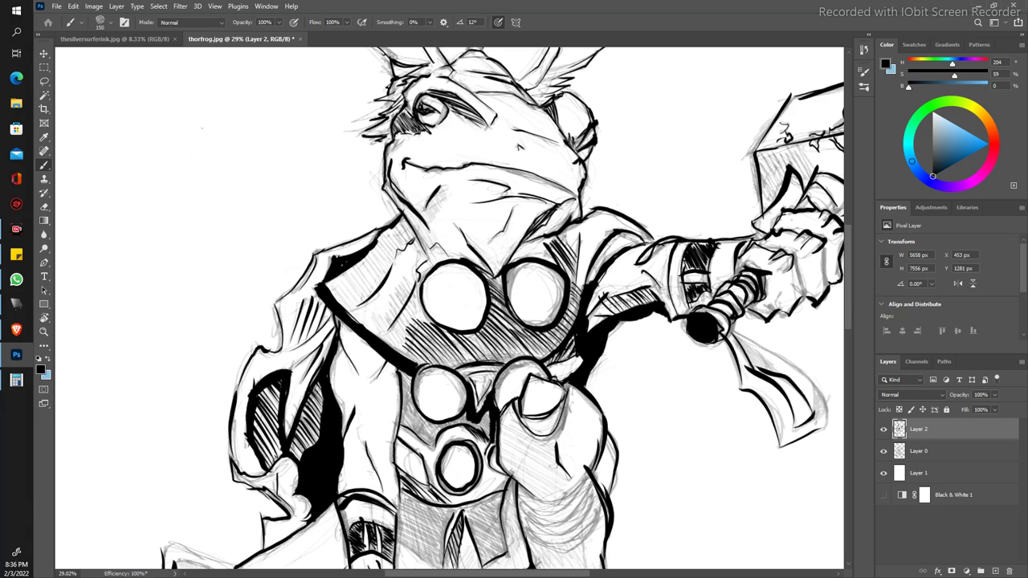
mouse_move(727, 327)
left_mouse_down()
mouse_move(775, 353)
mouse_move(823, 412)
left_mouse_up()
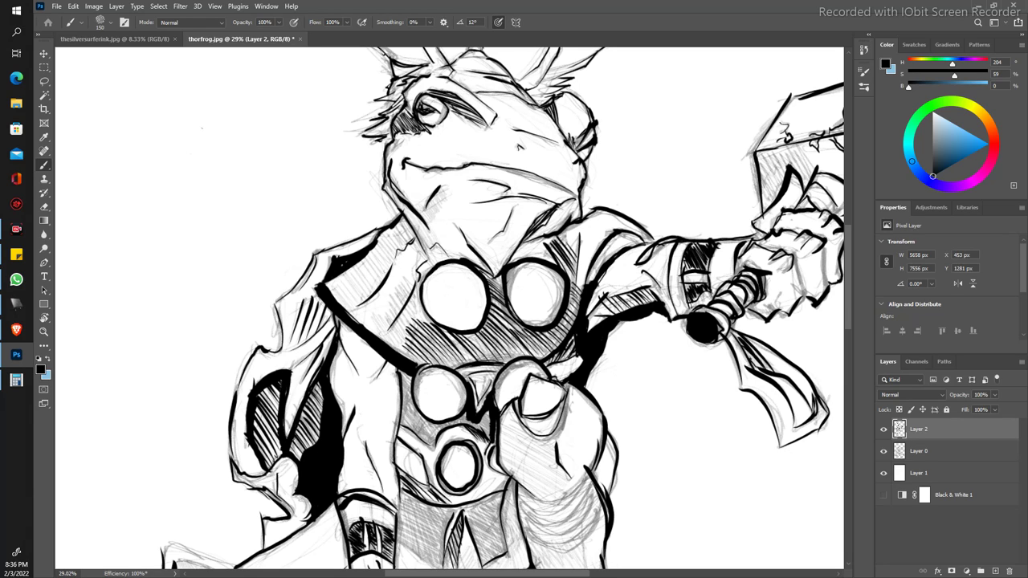
Step: Ink the shoulder and collar edge, then cross-hatch the collar and shoulder
key("z")
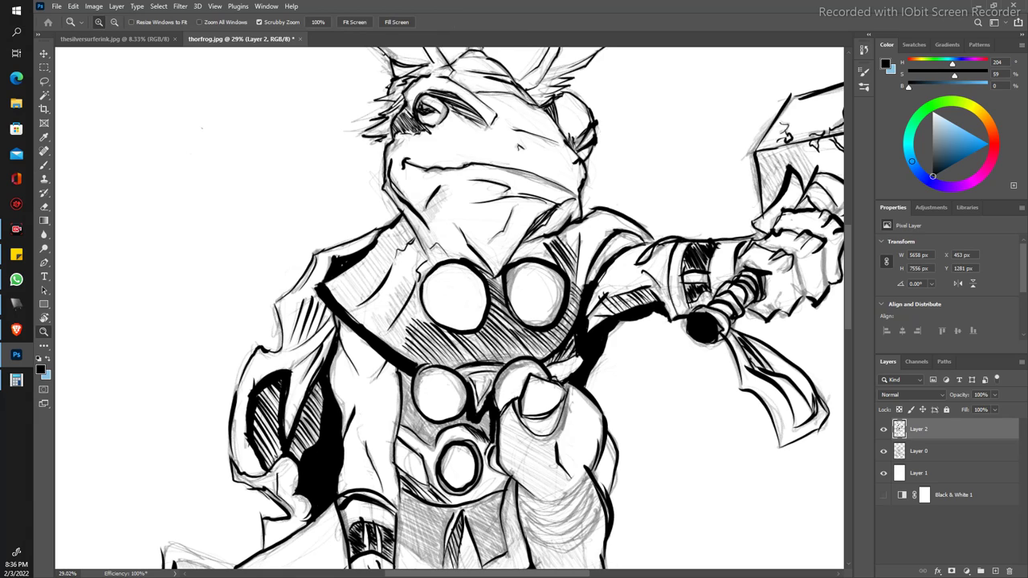
mouse_move(339, 350)
left_mouse_down()
mouse_move(282, 277)
mouse_move(377, 303)
mouse_move(253, 375)
left_mouse_up()
key("b")
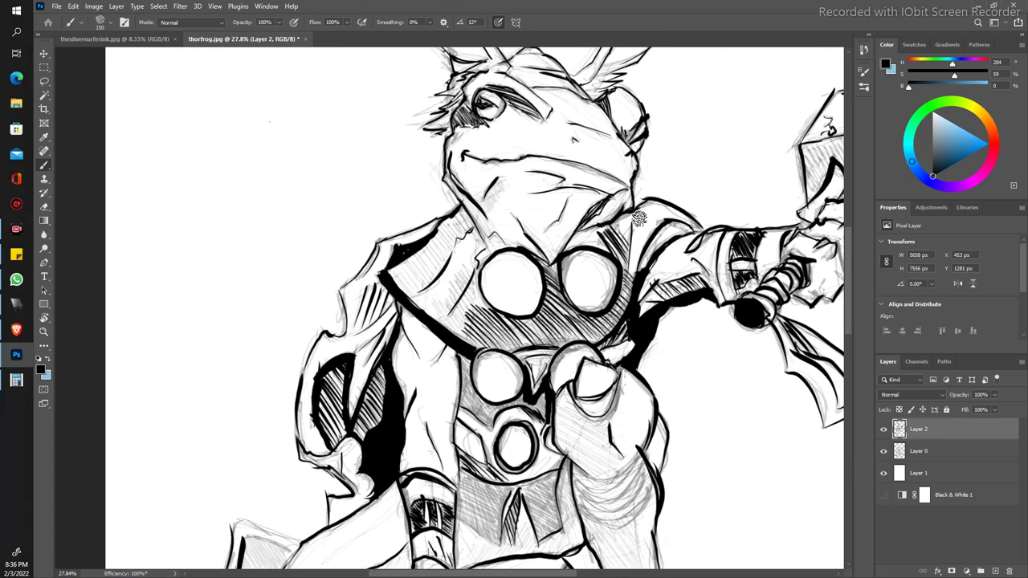
left_click_drag(663, 204, 617, 218)
left_click_drag(626, 206, 570, 231)
mouse_move(600, 235)
left_mouse_down()
mouse_move(586, 252)
mouse_move(595, 239)
left_mouse_up()
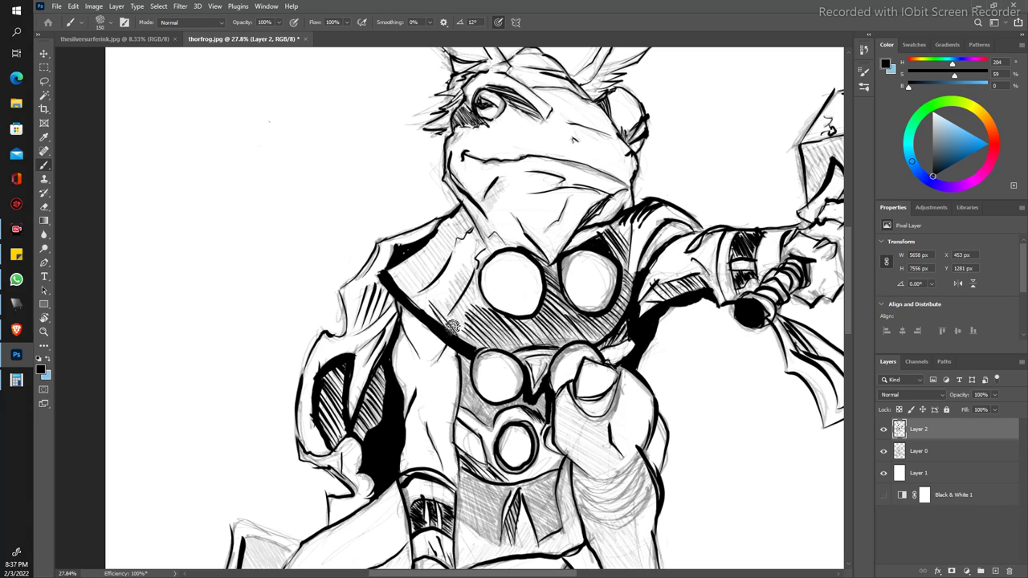
mouse_move(468, 325)
left_mouse_down()
mouse_move(462, 297)
mouse_move(470, 289)
mouse_move(484, 302)
left_mouse_up()
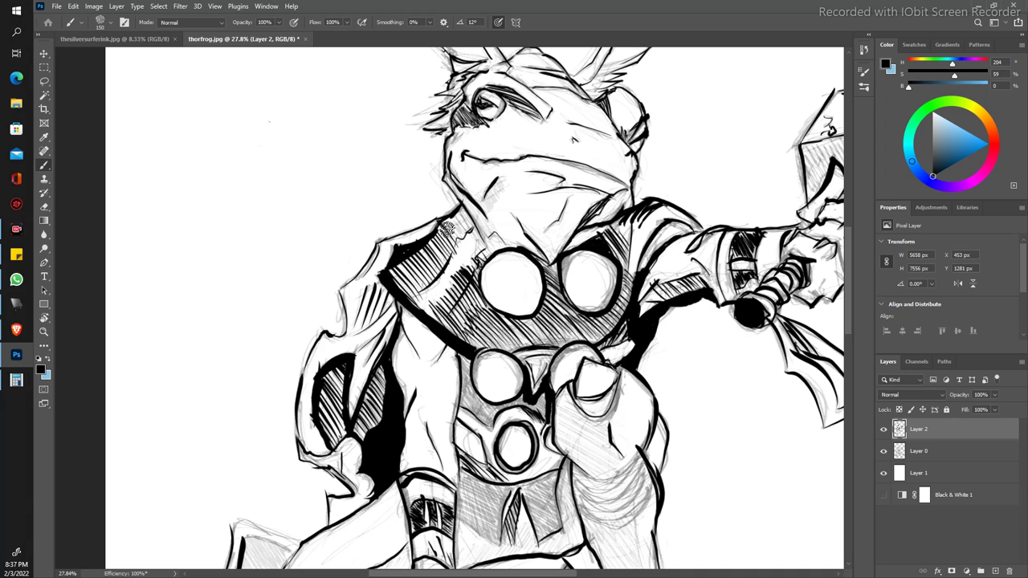
left_click_drag(457, 218, 481, 238)
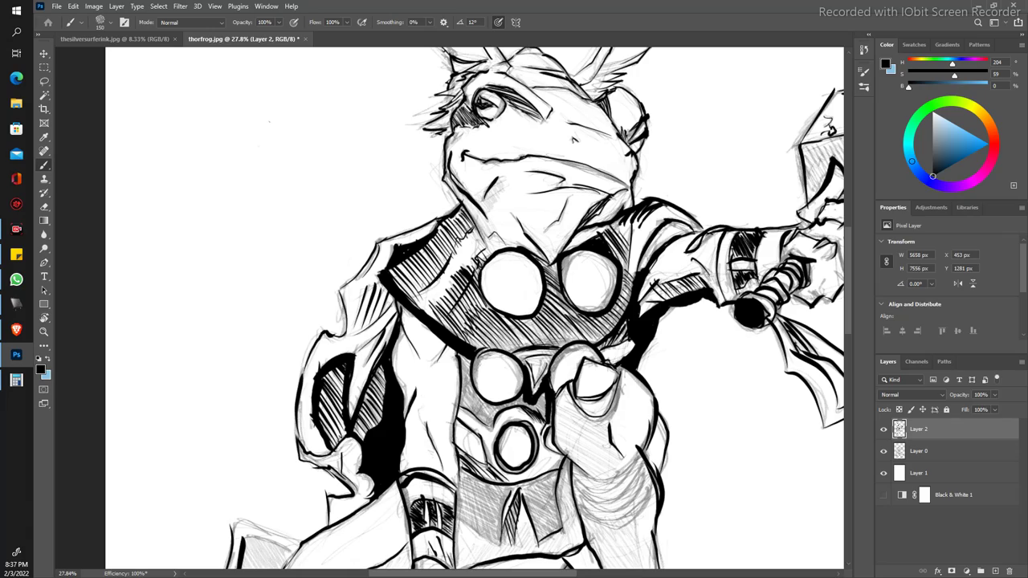
Step: Add a thick black line along the collar between the chest circles
key("z")
mouse_move(316, 188)
left_mouse_down()
mouse_move(274, 201)
mouse_move(325, 330)
mouse_move(253, 193)
left_mouse_up()
key("b")
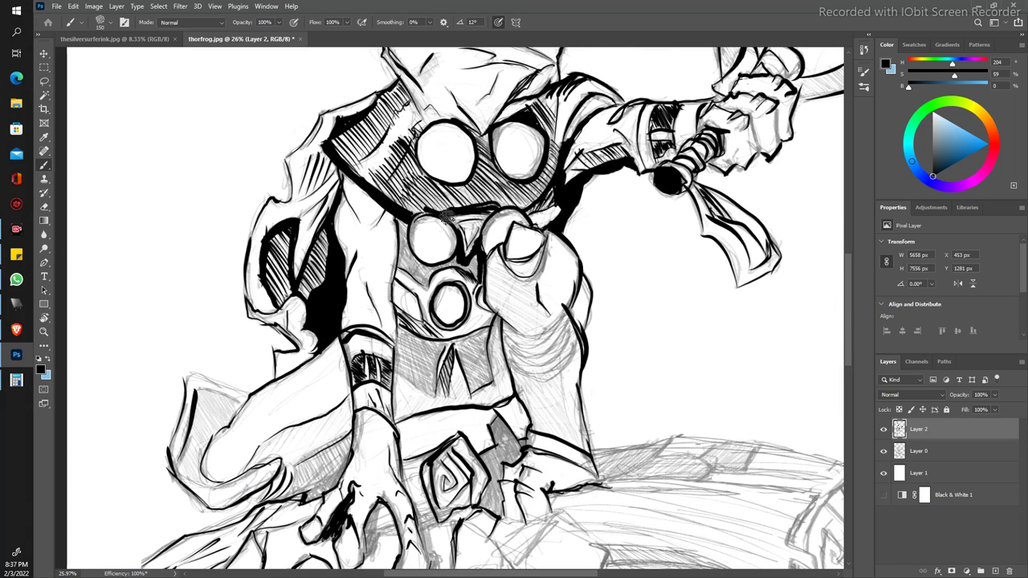
left_click_drag(447, 215, 493, 205)
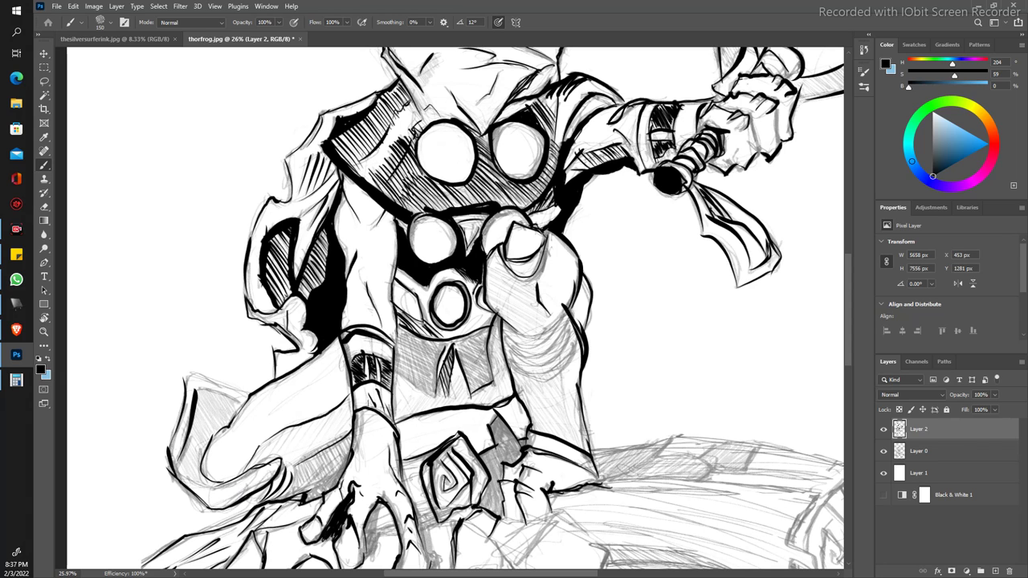
key("z")
left_click_drag(276, 230, 257, 202)
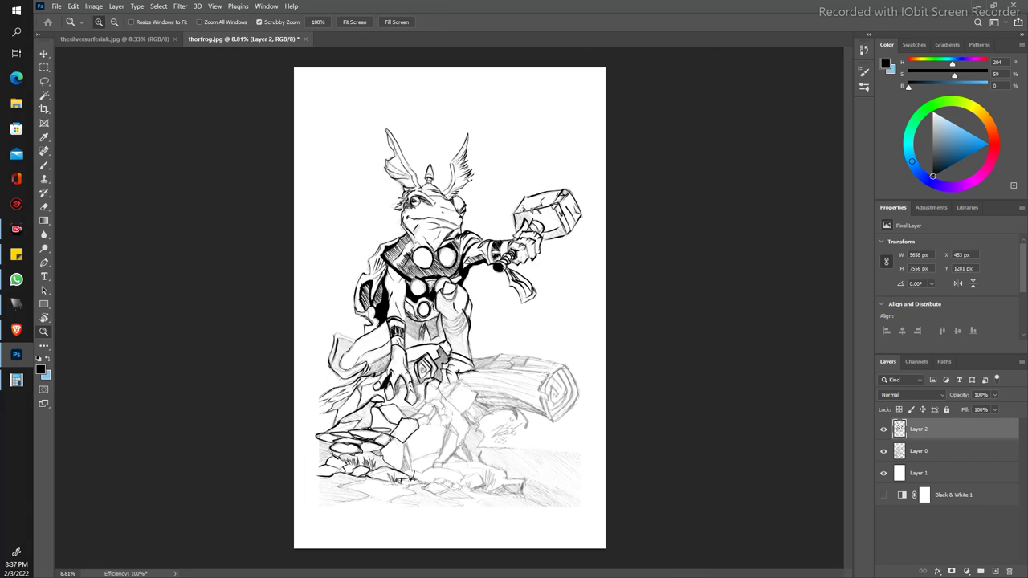
Step: Zoom to the belt and ink its curved line and the panel below it
mouse_move(328, 303)
left_mouse_down()
mouse_move(314, 263)
mouse_move(219, 379)
left_mouse_up()
key("b")
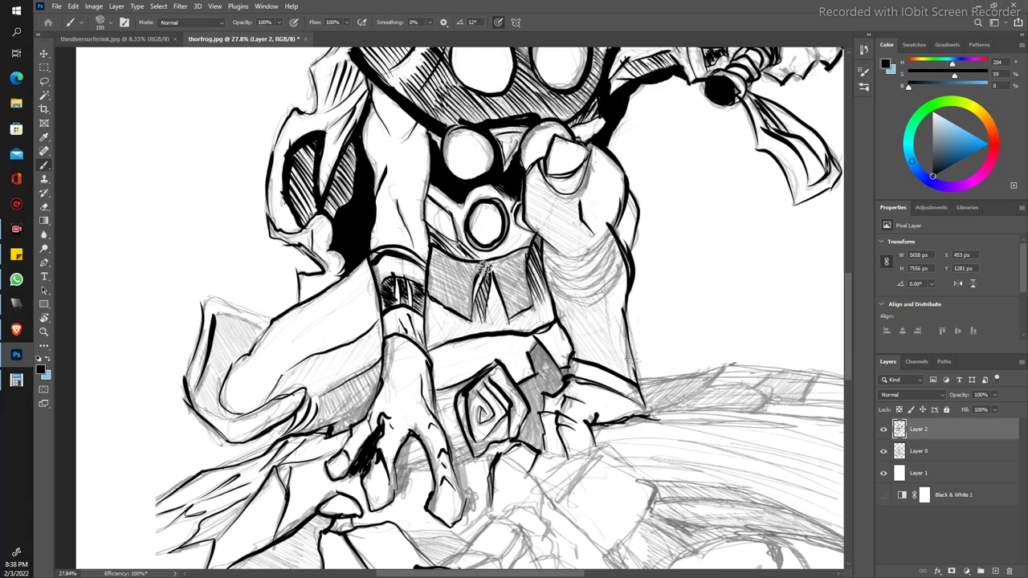
mouse_move(498, 285)
left_mouse_down()
mouse_move(506, 317)
mouse_move(526, 309)
mouse_move(526, 273)
mouse_move(509, 315)
mouse_move(502, 277)
mouse_move(522, 301)
mouse_move(514, 265)
mouse_move(510, 284)
mouse_move(522, 245)
mouse_move(498, 269)
mouse_move(500, 259)
left_mouse_up()
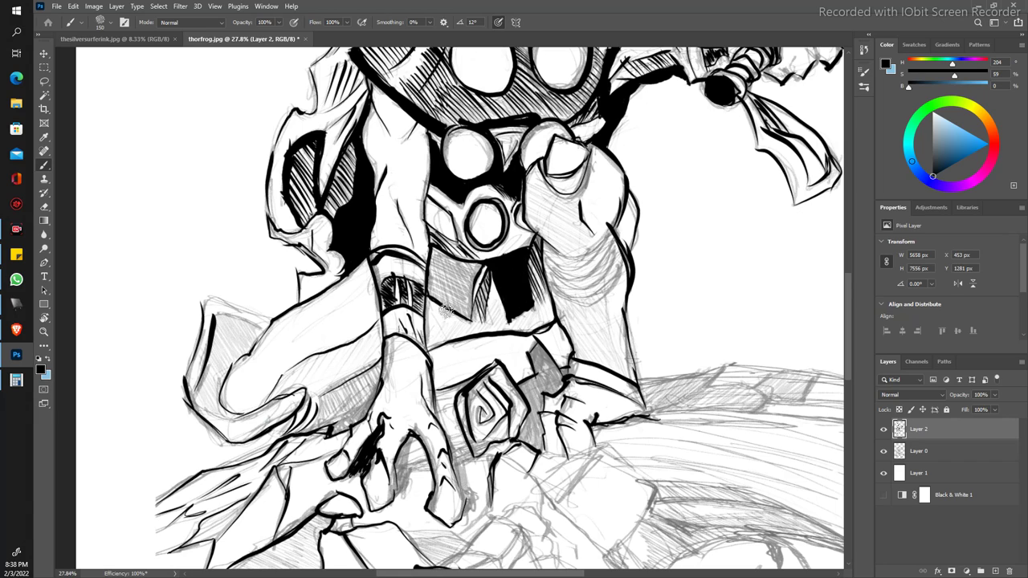
mouse_move(484, 263)
left_mouse_down()
mouse_move(470, 305)
mouse_move(450, 297)
mouse_move(454, 277)
mouse_move(440, 261)
mouse_move(454, 305)
mouse_move(427, 284)
mouse_move(464, 273)
mouse_move(460, 299)
mouse_move(472, 266)
mouse_move(452, 273)
mouse_move(462, 270)
mouse_move(440, 257)
left_mouse_up()
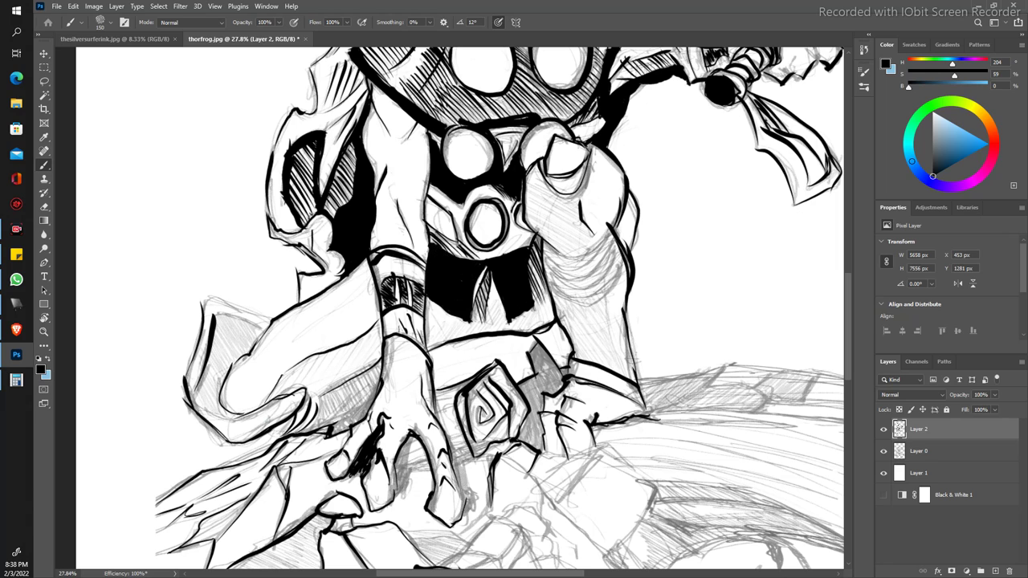
Step: Zoom onto the torso, then ink the knuckles darker and shade the gem patch under the belt
key("z")
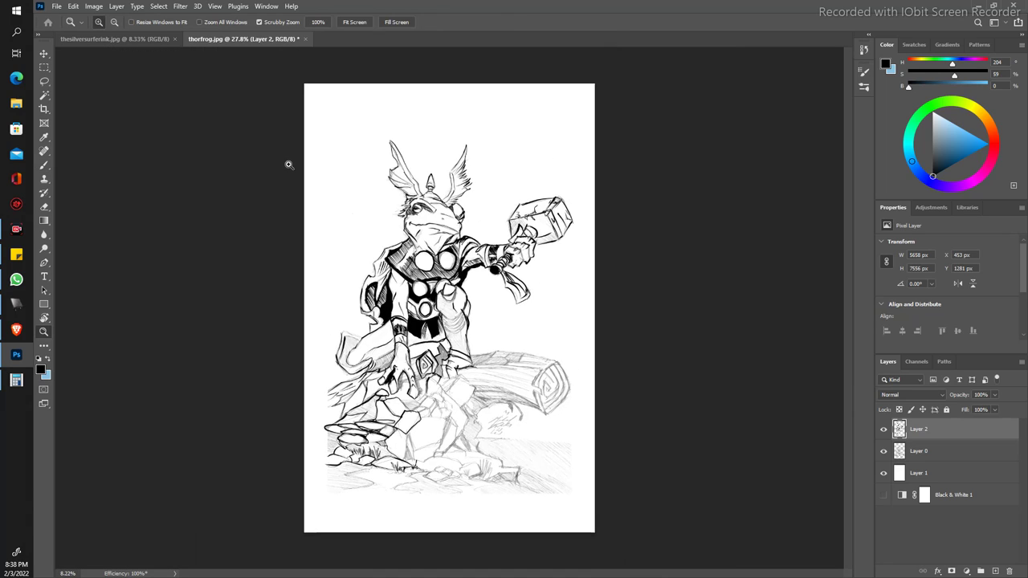
left_click_drag(313, 194, 287, 163)
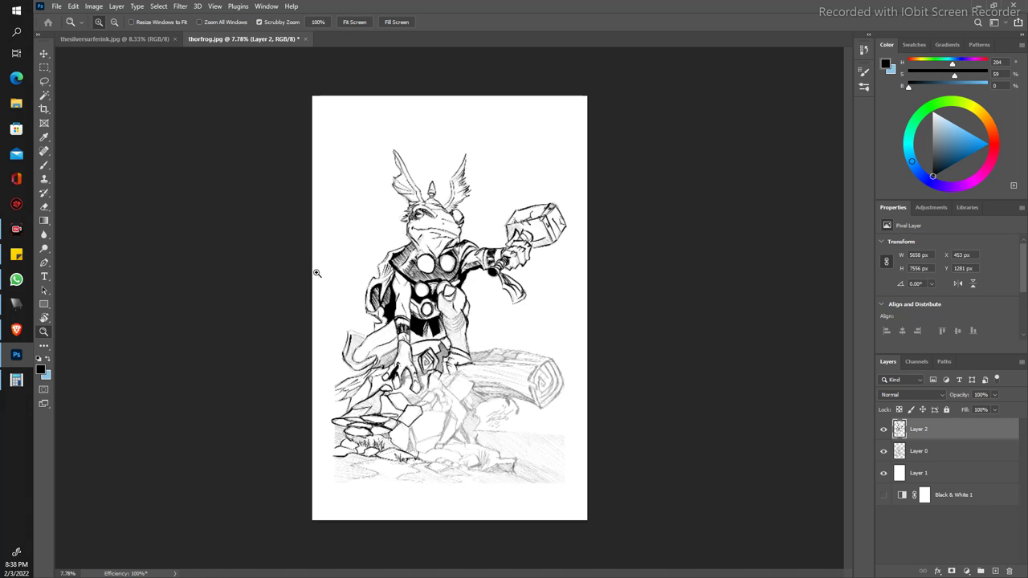
mouse_move(316, 273)
left_mouse_down()
mouse_move(353, 280)
mouse_move(277, 343)
left_mouse_up()
key("b")
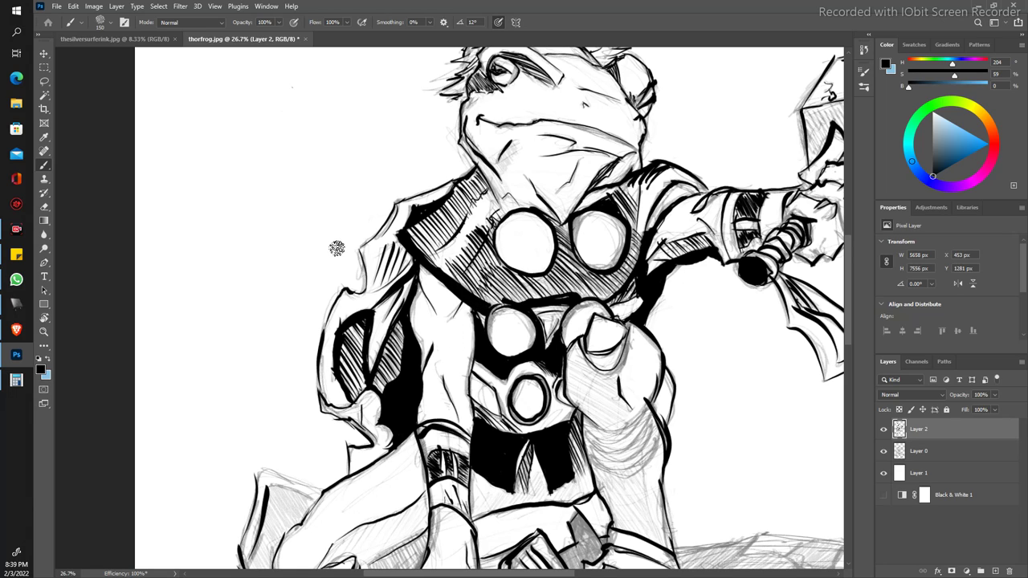
key("z")
mouse_move(364, 269)
left_mouse_down()
mouse_move(327, 216)
mouse_move(386, 249)
left_mouse_up()
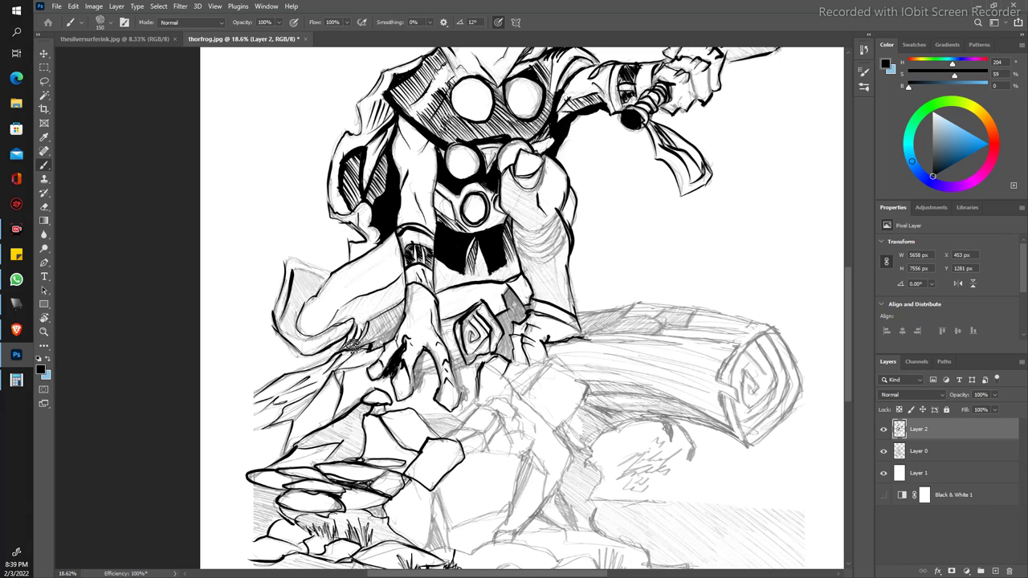
mouse_move(361, 340)
left_mouse_down()
mouse_move(384, 346)
mouse_move(399, 319)
mouse_move(379, 320)
mouse_move(363, 347)
left_mouse_up()
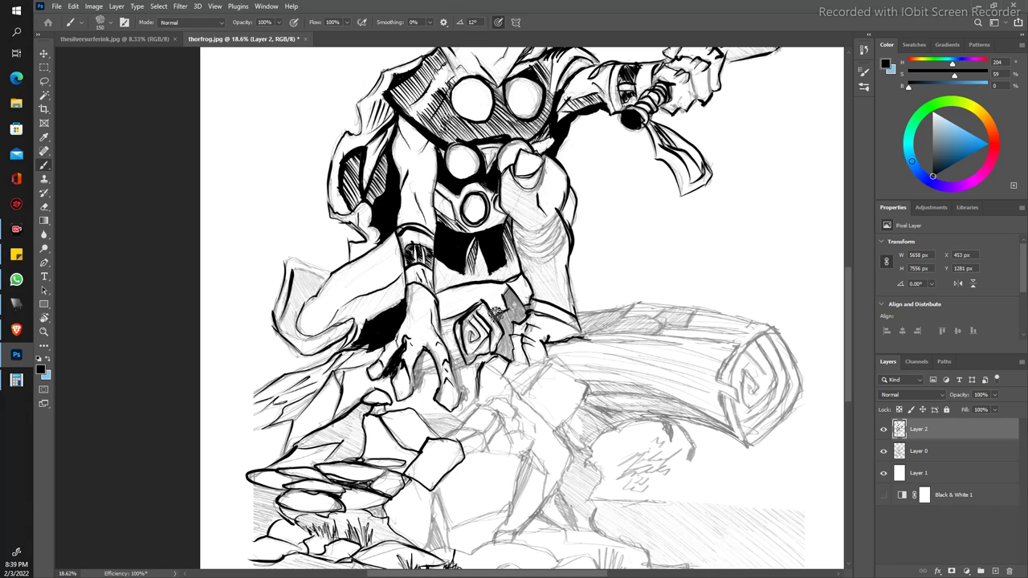
left_click_drag(497, 345, 501, 341)
Step: Magic-wand select the shaded gem area and fill it with the black foreground color
left_click(44, 94)
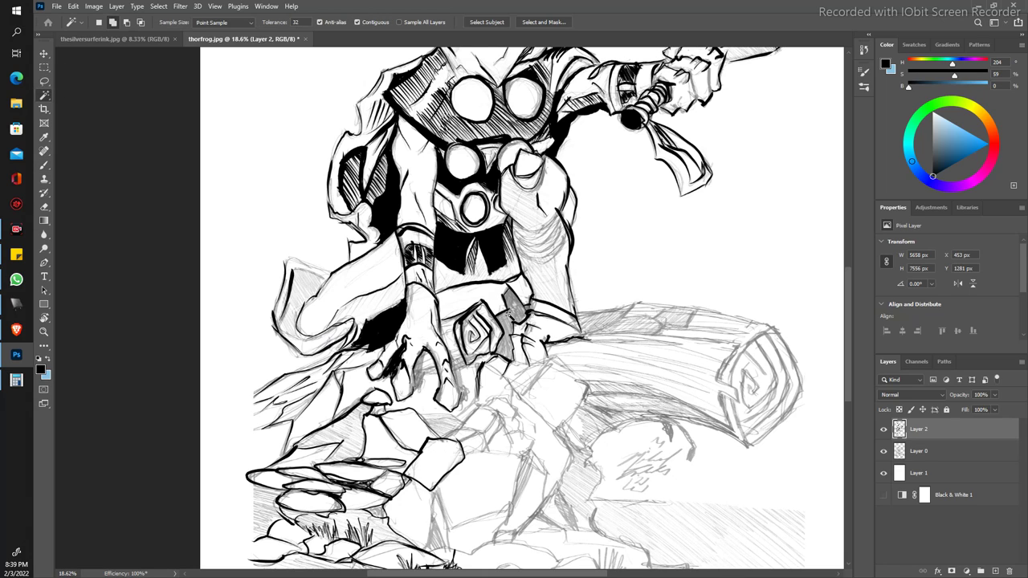
left_click(510, 318)
left_click(72, 5)
left_click(88, 173)
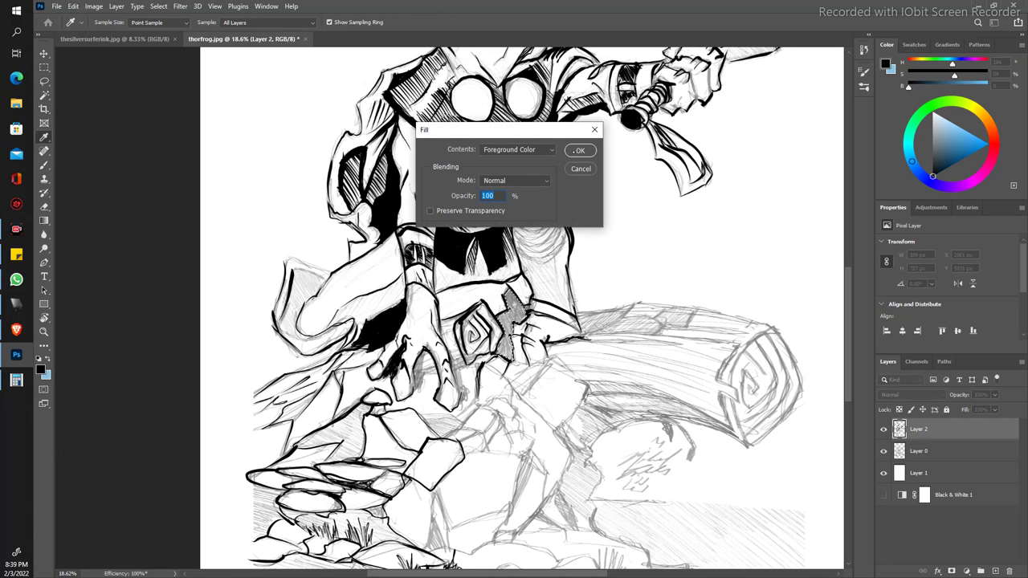
left_click(578, 150)
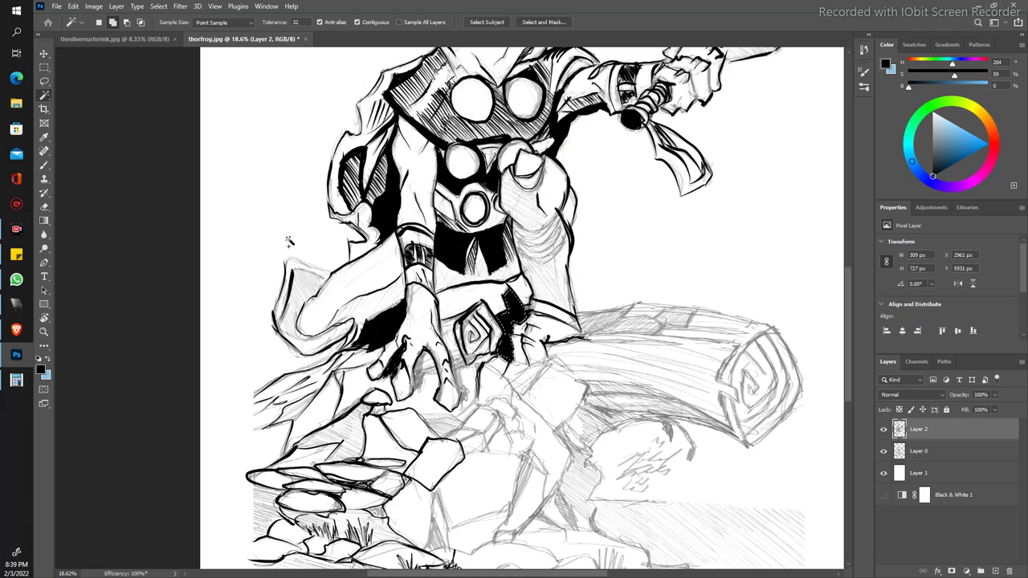
Step: Zoom out to the whole drawing, then zoom in on the frog's lower body
key("z")
left_click_drag(426, 357, 354, 357)
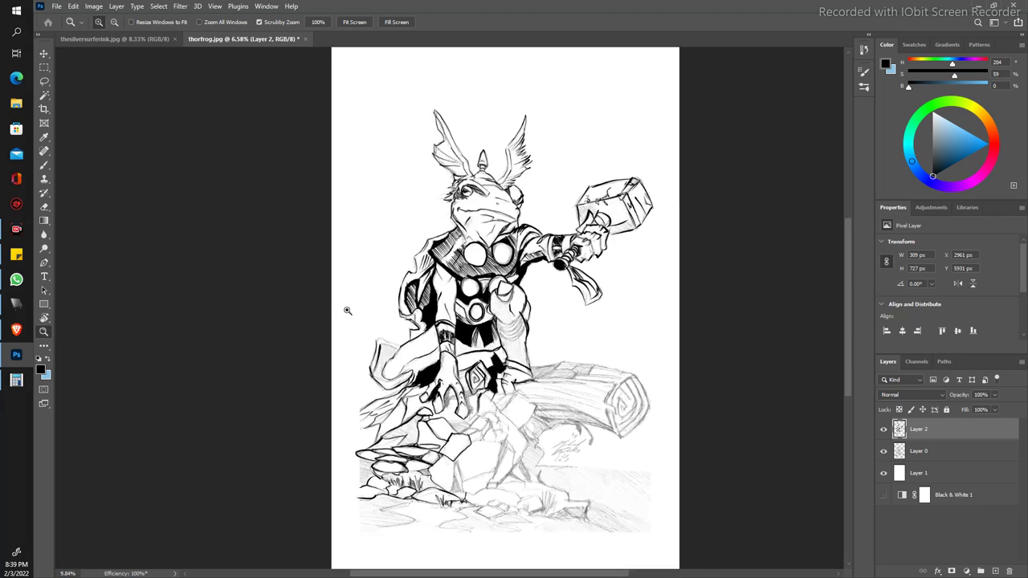
left_click_drag(337, 305, 358, 303)
key("w")
scroll(260, 313, "down", 3)
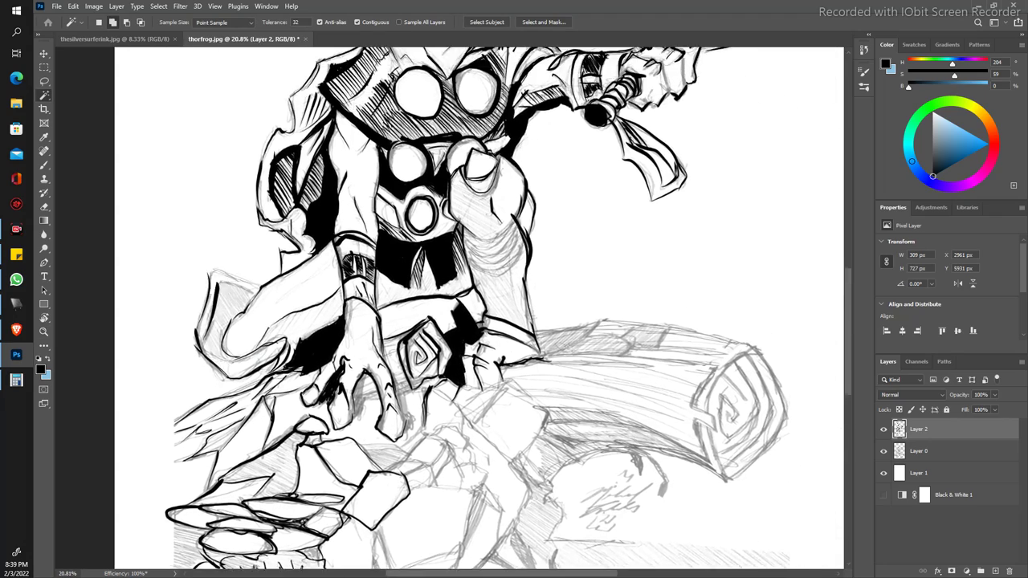
Step: Deselect, then hatch near the left hand and ink the arm's top and lower outlines
left_click_drag(260, 313, 195, 395)
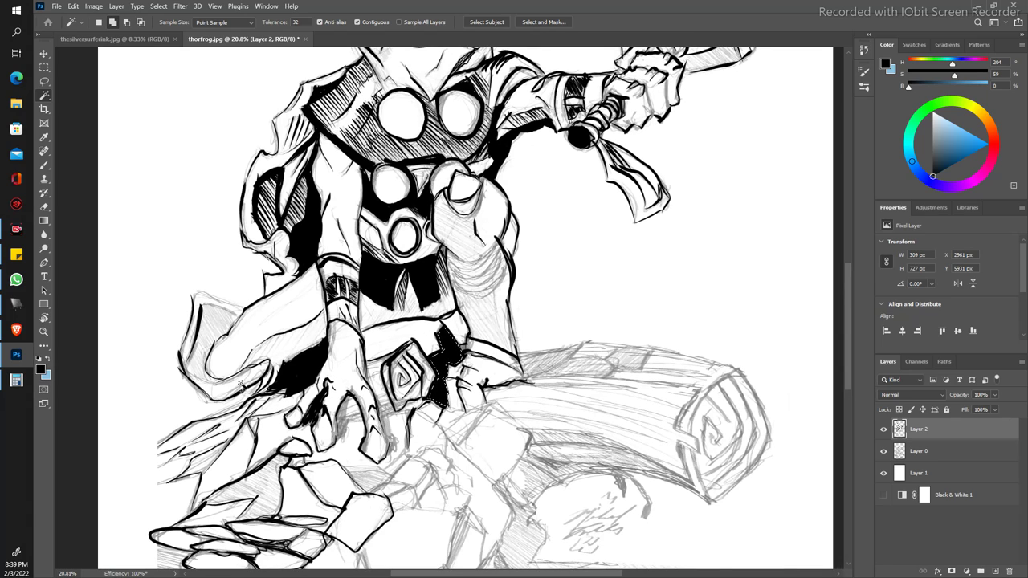
key("b")
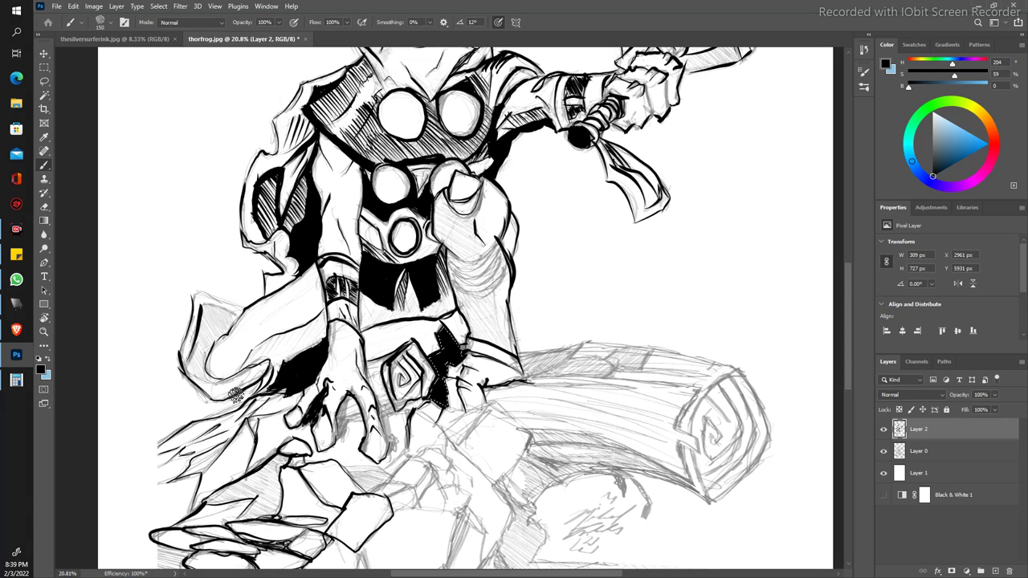
key("ctrl+d")
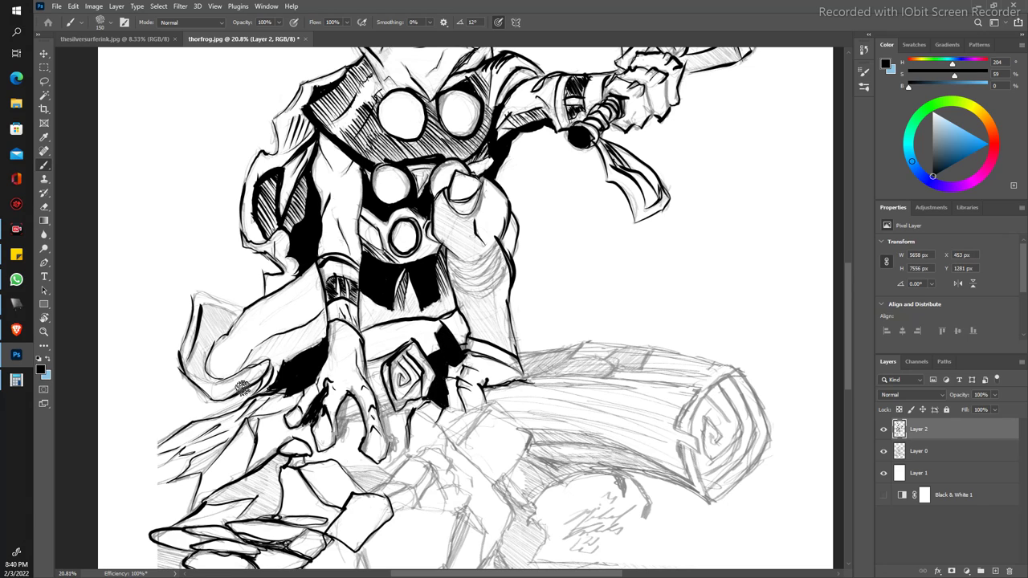
left_click_drag(241, 394, 314, 345)
left_click_drag(197, 295, 224, 306)
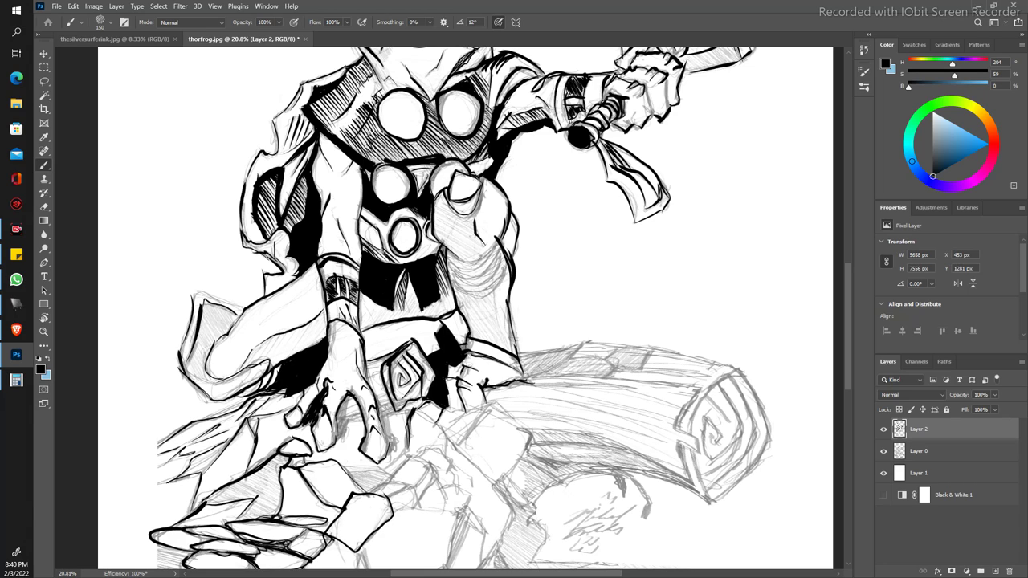
left_click_drag(189, 365, 213, 385)
mouse_move(207, 379)
left_mouse_down()
mouse_move(252, 366)
mouse_move(266, 375)
left_mouse_up()
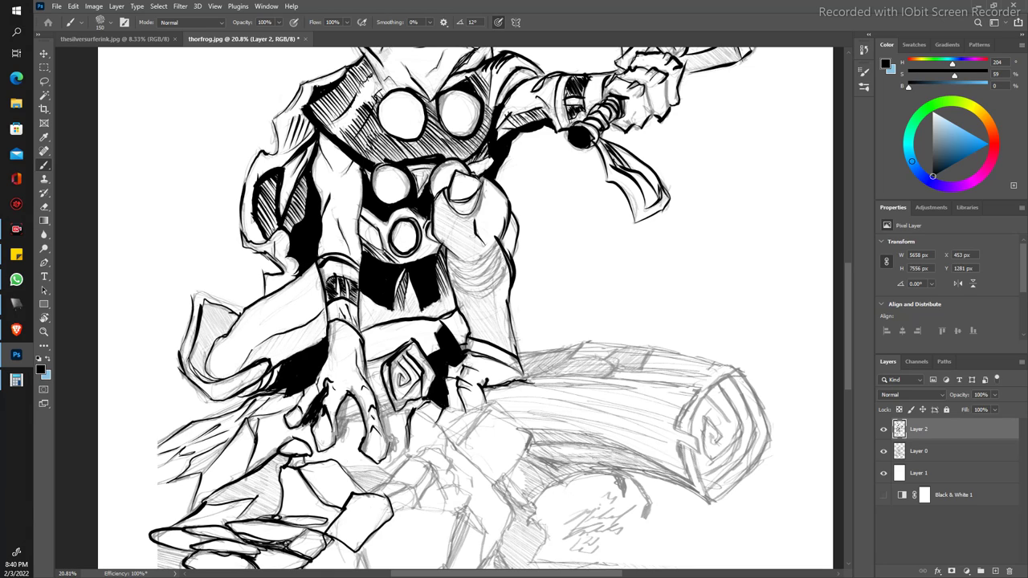
Step: Fill the knee's left edge black, hatch its upper-left area, and extend its outline upward
mouse_move(195, 364)
left_mouse_down()
mouse_move(205, 372)
mouse_move(194, 355)
mouse_move(211, 347)
mouse_move(200, 362)
mouse_move(200, 337)
left_mouse_up()
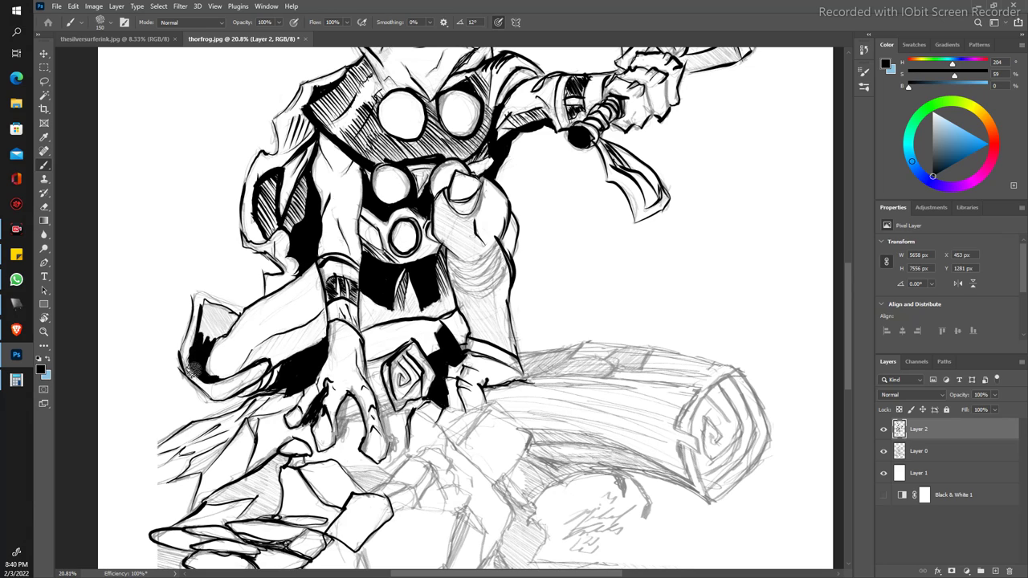
mouse_move(193, 367)
left_mouse_down()
mouse_move(209, 347)
mouse_move(201, 313)
mouse_move(205, 338)
mouse_move(225, 345)
left_mouse_up()
mouse_move(221, 306)
left_mouse_down()
mouse_move(227, 330)
mouse_move(235, 309)
left_mouse_up()
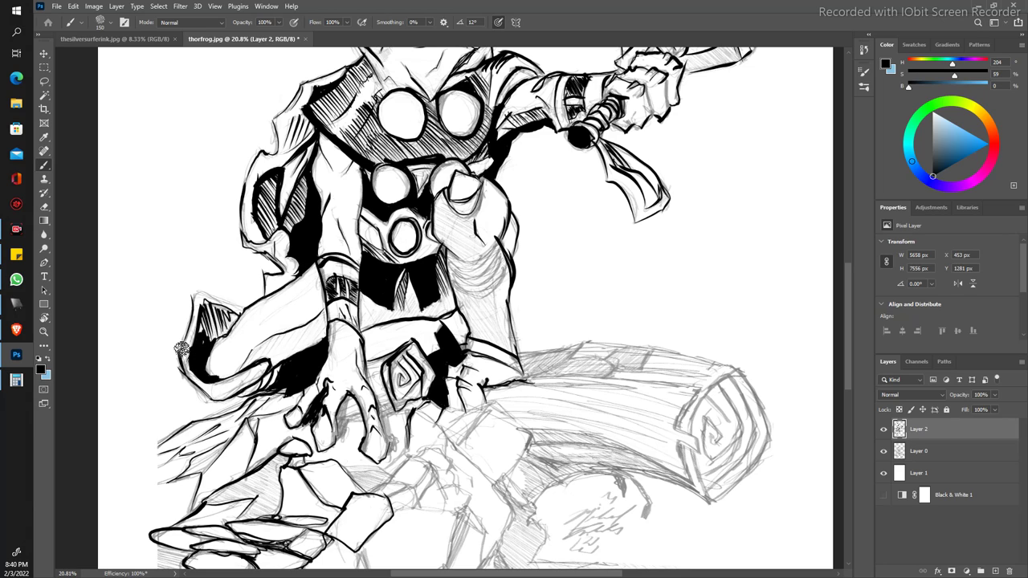
left_click_drag(182, 351, 193, 294)
mouse_move(180, 350)
left_mouse_down()
mouse_move(192, 296)
mouse_move(238, 310)
left_mouse_up()
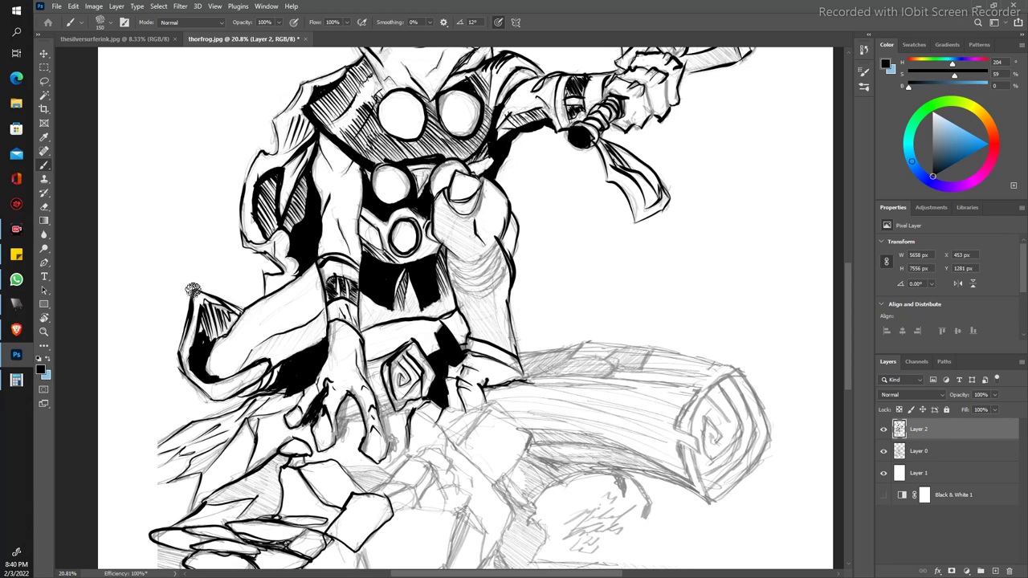
key("z")
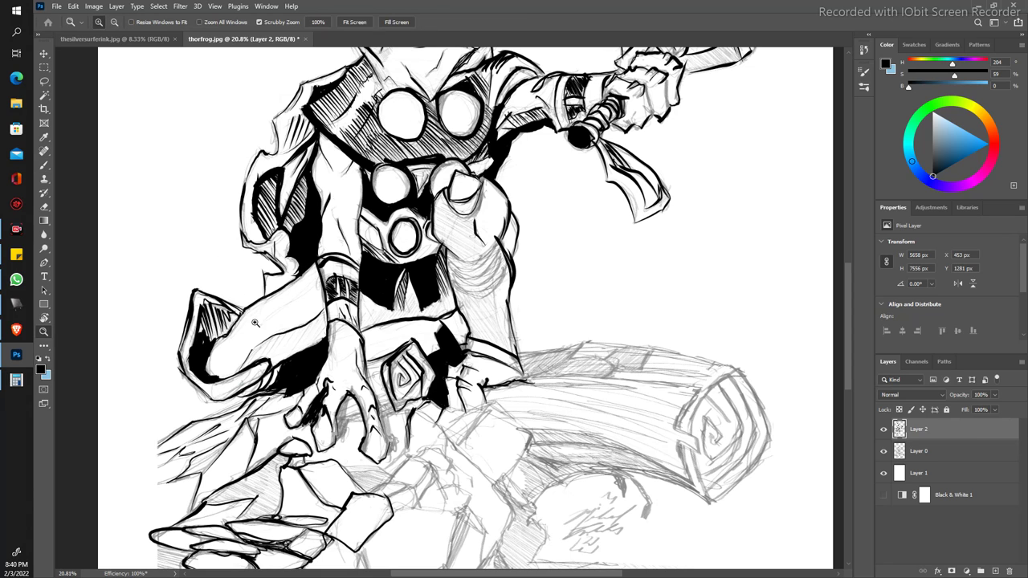
left_click_drag(230, 253, 201, 255)
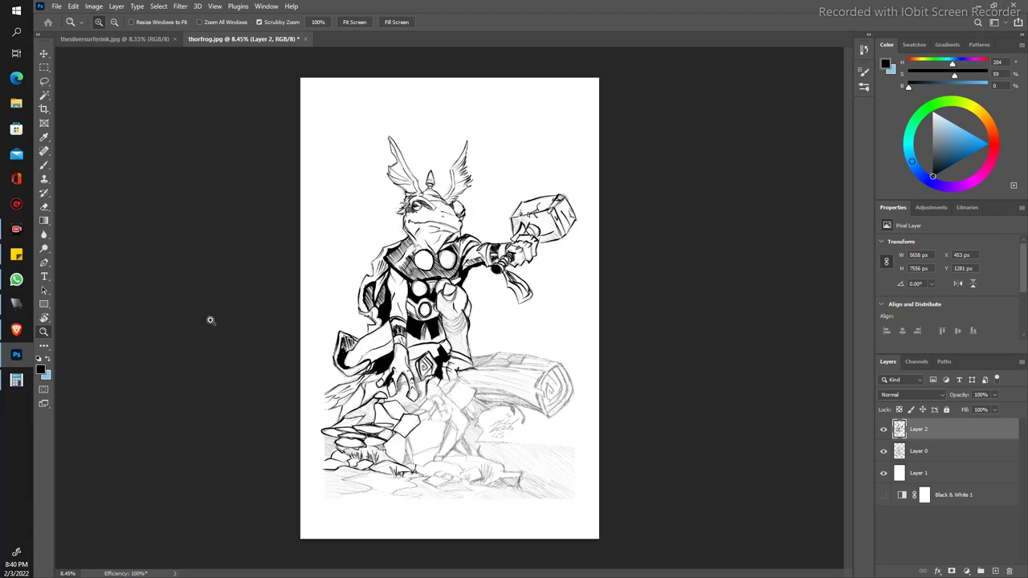
Step: Hatch the chest between and beside the top circles, and ink dark strokes on the shoulder
left_click(254, 362)
key("b")
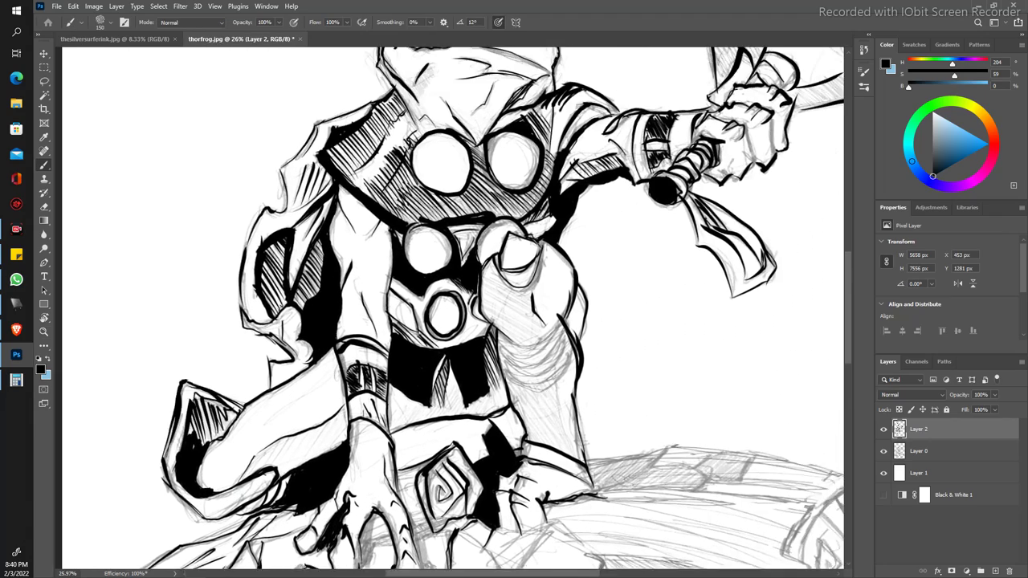
mouse_move(466, 254)
left_mouse_down()
mouse_move(415, 321)
mouse_move(419, 331)
left_mouse_up()
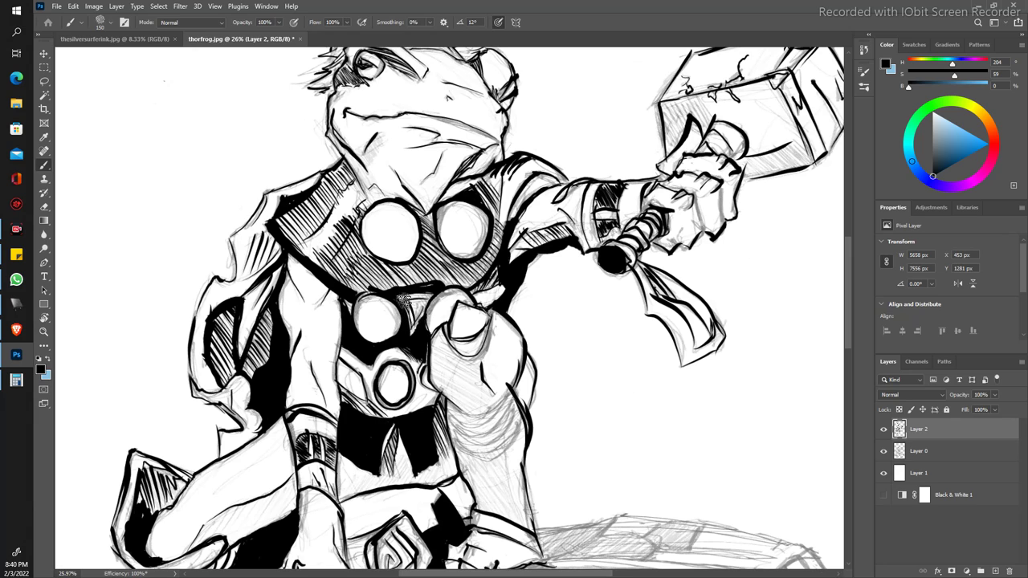
mouse_move(400, 297)
left_mouse_down()
mouse_move(414, 323)
mouse_move(429, 310)
mouse_move(426, 323)
mouse_move(432, 310)
mouse_move(416, 299)
left_mouse_up()
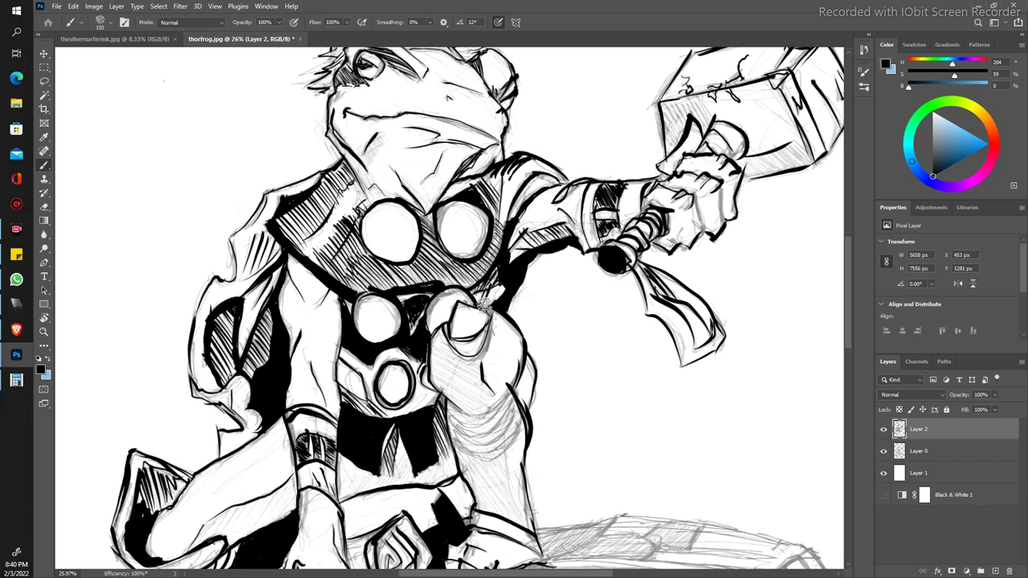
mouse_move(506, 269)
left_mouse_down()
mouse_move(496, 294)
mouse_move(481, 299)
mouse_move(500, 288)
left_mouse_up()
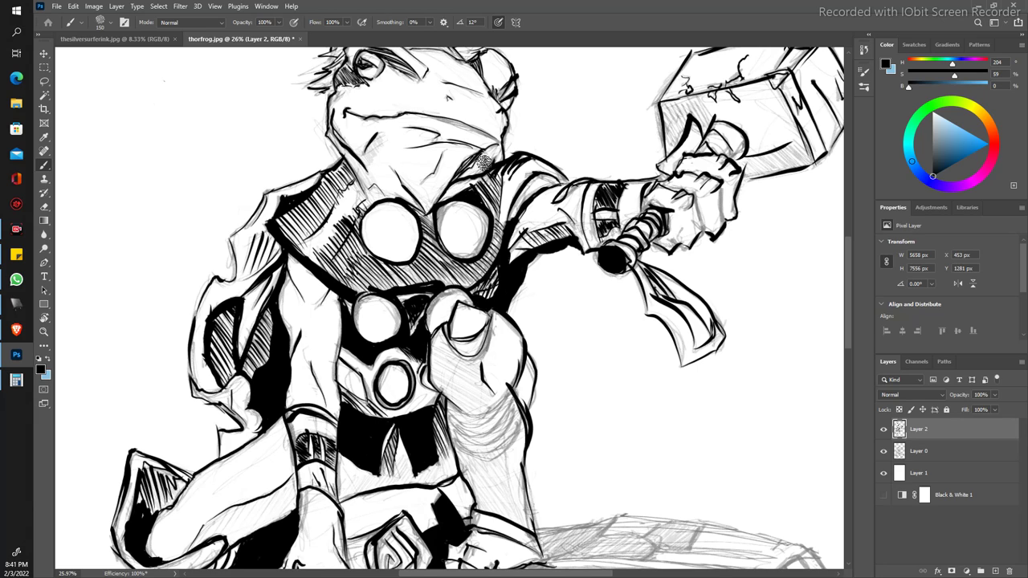
left_click_drag(522, 170, 502, 204)
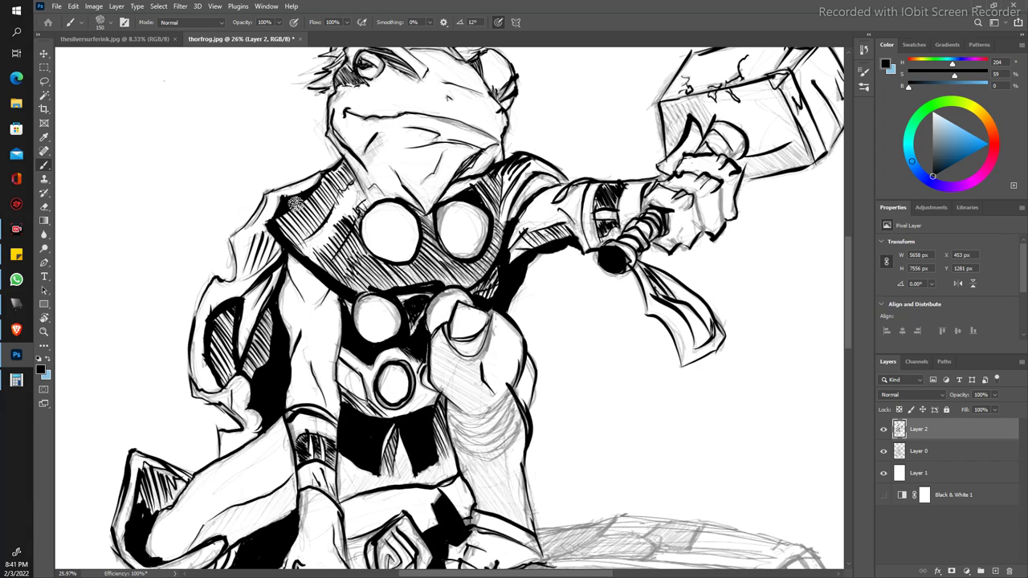
mouse_move(296, 203)
left_mouse_down()
mouse_move(281, 227)
mouse_move(344, 164)
left_mouse_up()
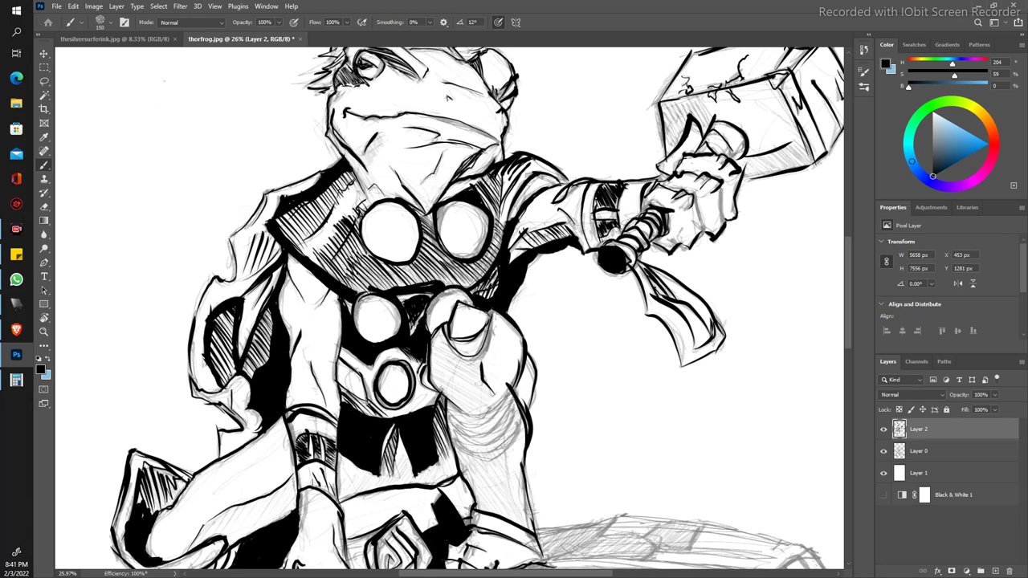
Step: Add more hatching on the cape shoulder and cape chest, then zoom out to check
key("z")
mouse_move(260, 186)
left_mouse_down()
mouse_move(236, 128)
mouse_move(282, 180)
mouse_move(317, 180)
mouse_move(298, 243)
left_mouse_up()
key("b")
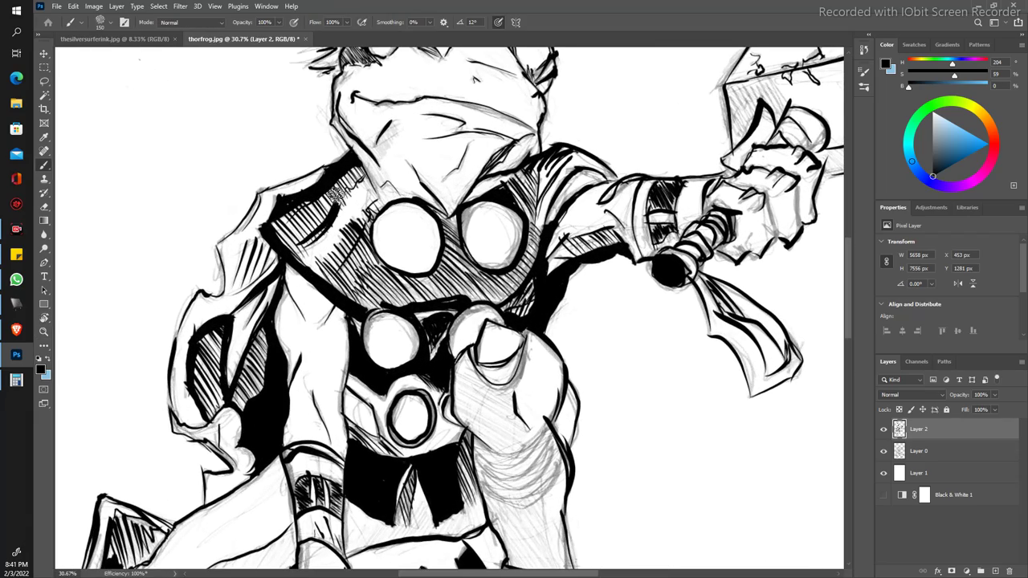
mouse_move(341, 186)
left_mouse_down()
mouse_move(303, 245)
mouse_move(353, 178)
left_mouse_up()
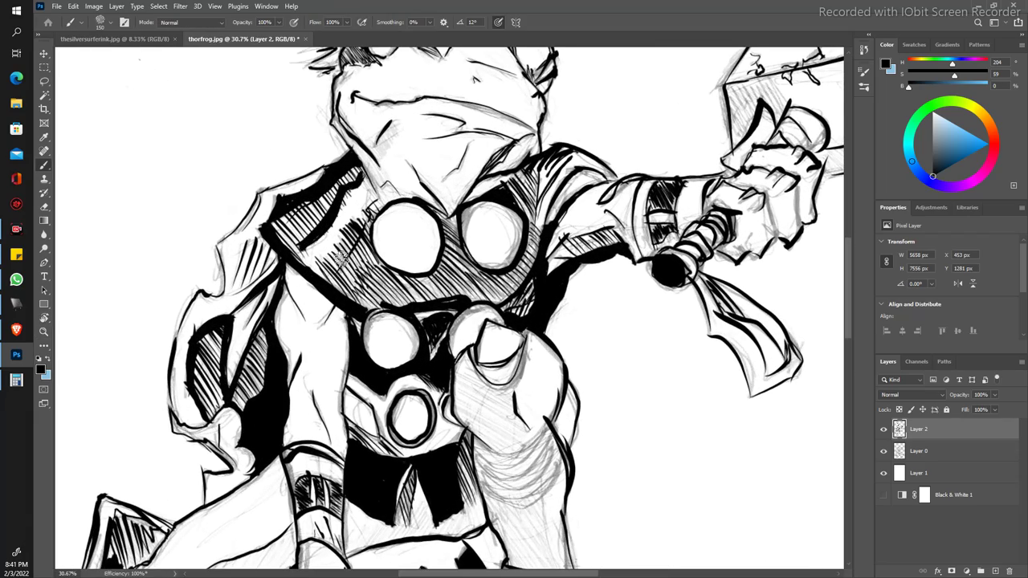
left_click_drag(331, 273, 377, 196)
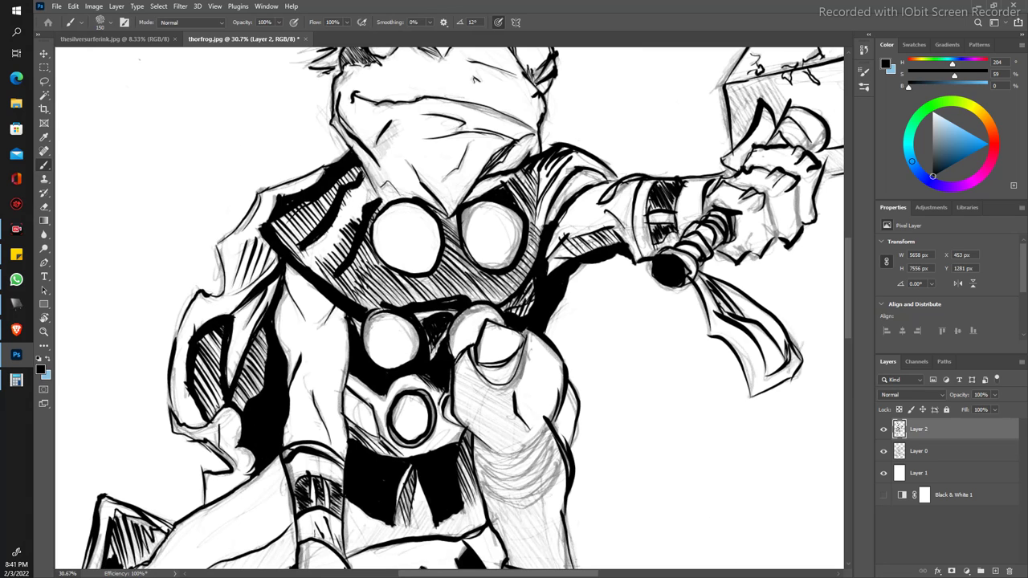
key("z")
left_click_drag(305, 153, 231, 153)
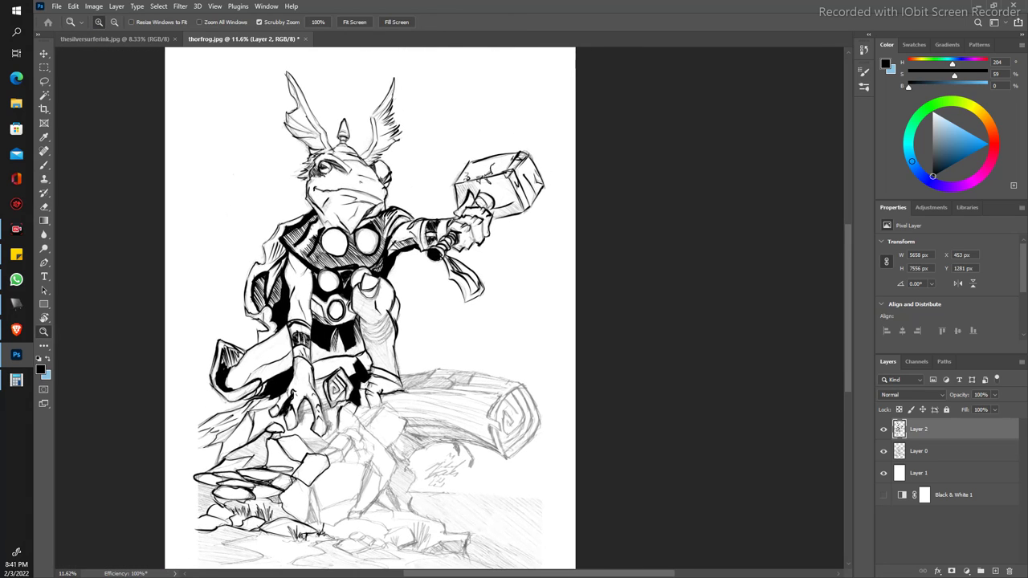
left_click_drag(260, 251, 245, 226)
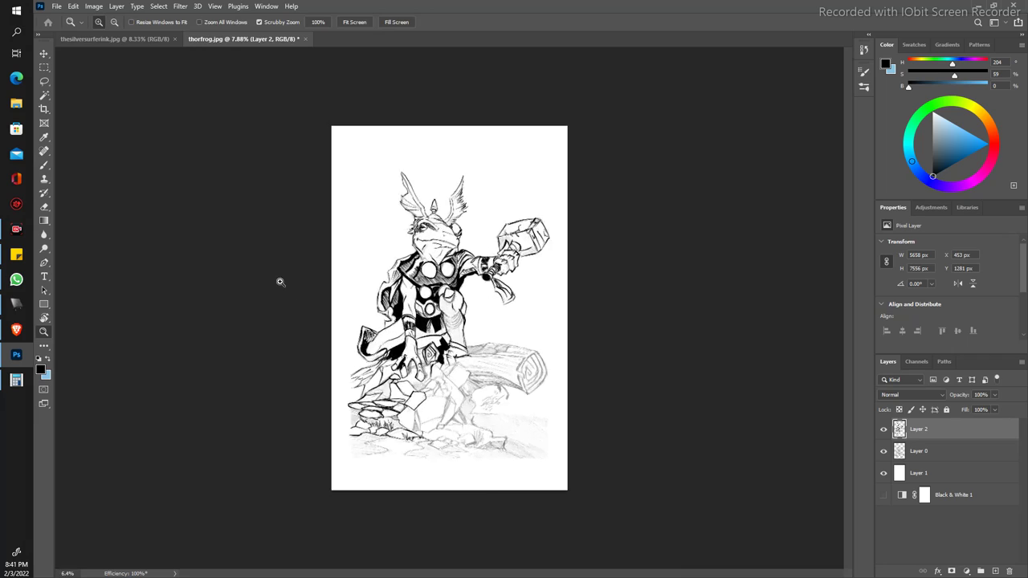
scroll(281, 282, "up", 5)
Step: Darken the chest hatching between the circles and the belt
key("b")
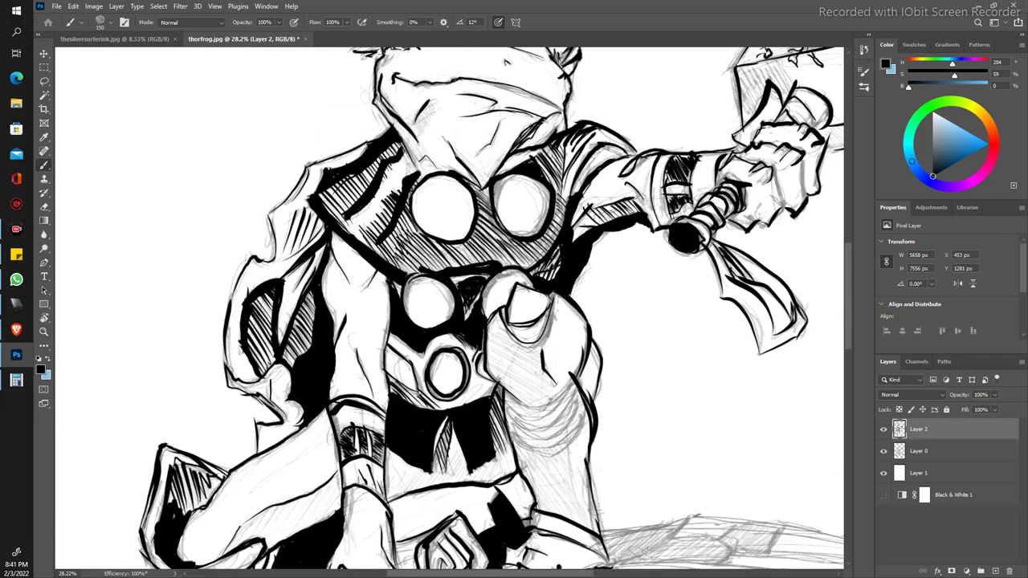
left_click_drag(451, 210, 439, 219)
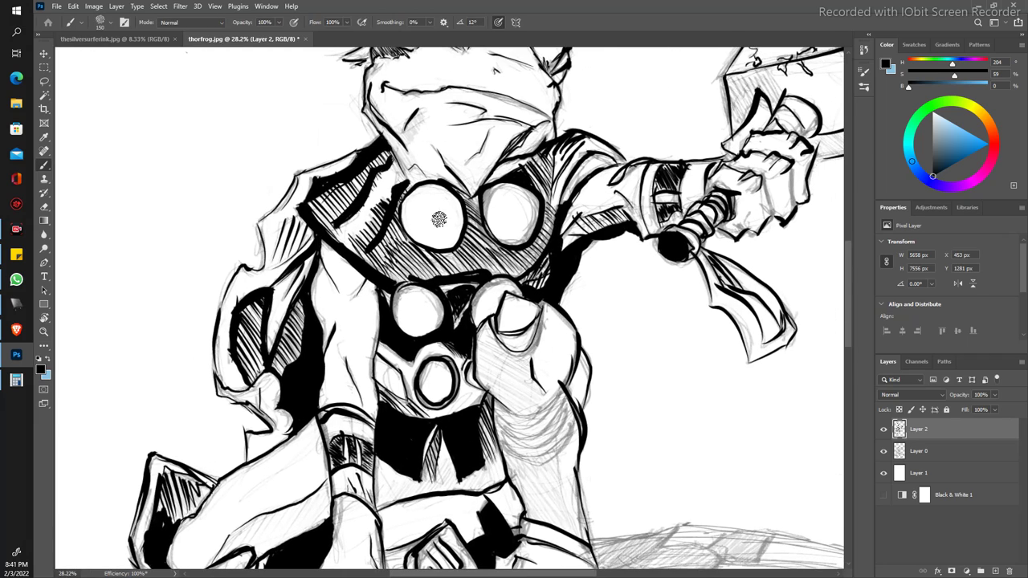
mouse_move(401, 268)
left_mouse_down()
mouse_move(412, 259)
mouse_move(429, 270)
mouse_move(419, 246)
mouse_move(455, 271)
mouse_move(474, 265)
mouse_move(482, 241)
mouse_move(470, 207)
mouse_move(487, 245)
mouse_move(518, 250)
mouse_move(502, 261)
mouse_move(523, 255)
mouse_move(482, 265)
mouse_move(494, 246)
left_mouse_up()
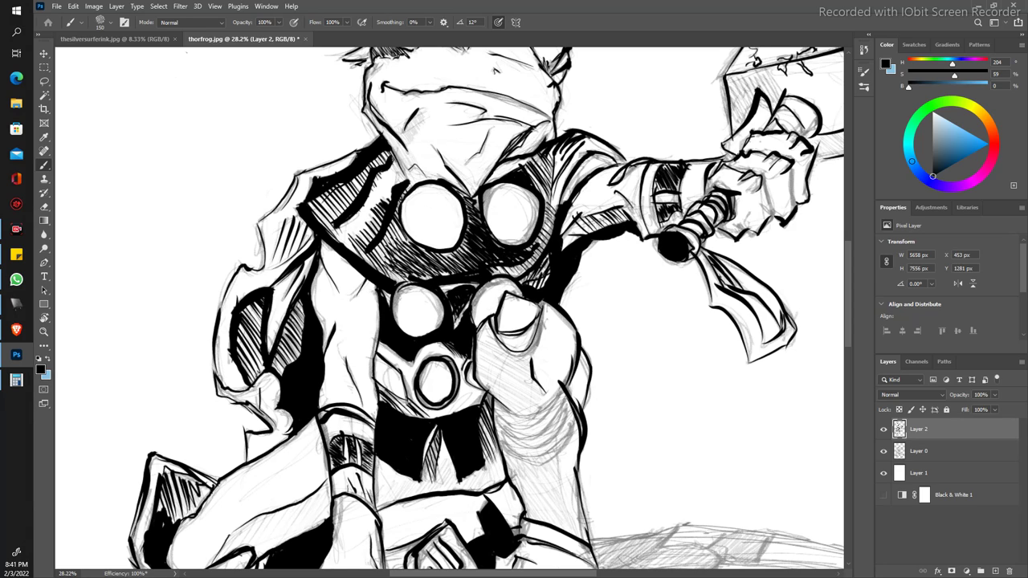
key("z")
mouse_move(267, 273)
left_mouse_down()
mouse_move(252, 222)
mouse_move(235, 211)
left_mouse_up()
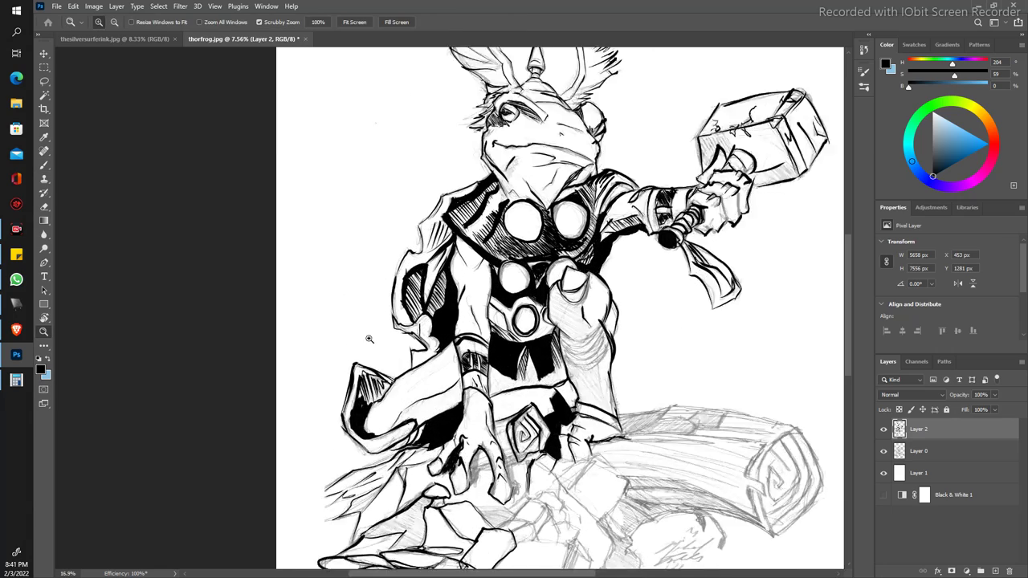
mouse_move(328, 271)
left_mouse_down()
mouse_move(396, 345)
mouse_move(283, 311)
mouse_move(268, 331)
left_mouse_up()
Step: Touch up with the Eraser, then outline the lower round gem in thick black ink
key("e")
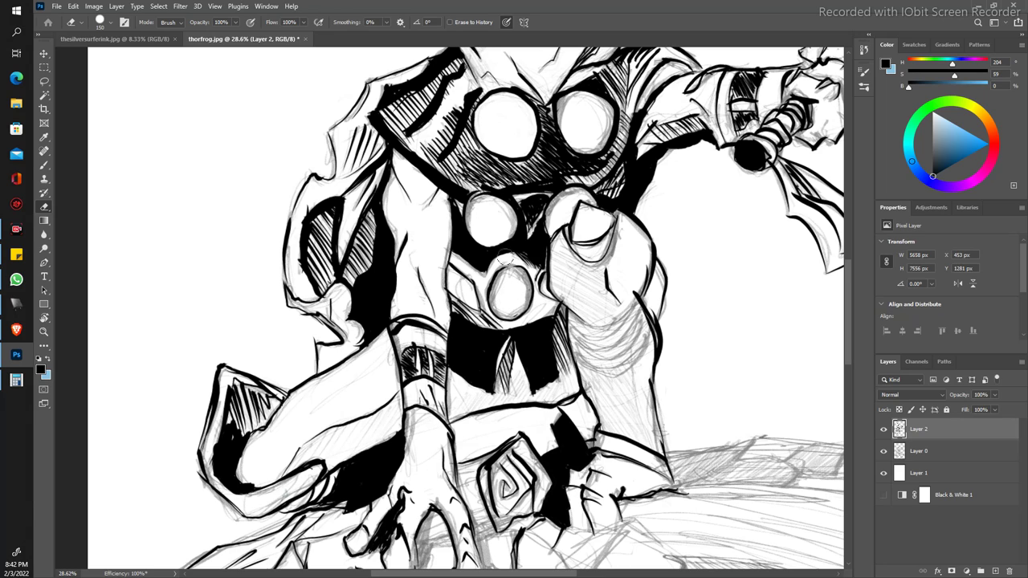
key("b")
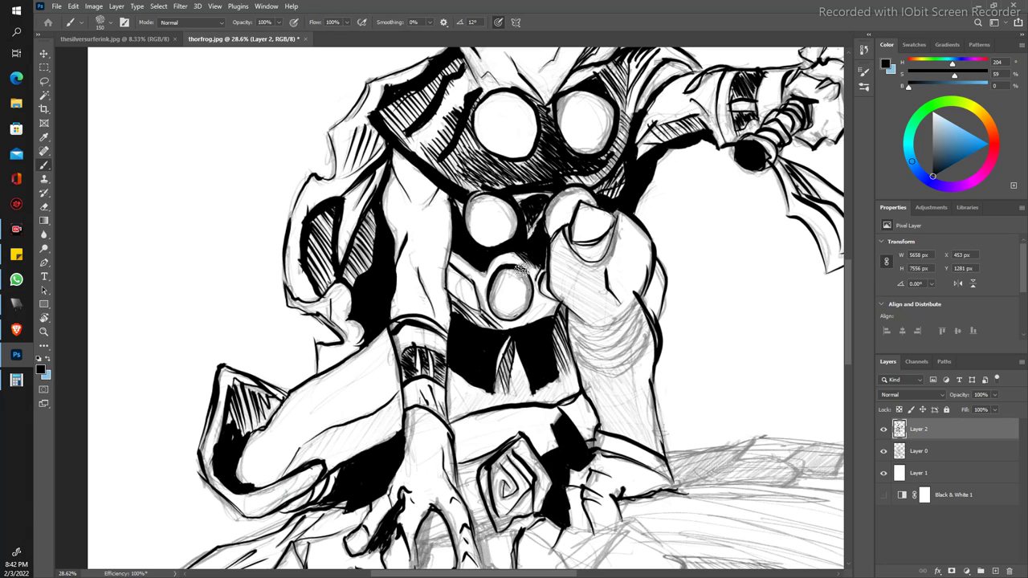
mouse_move(521, 270)
left_mouse_down()
mouse_move(514, 318)
mouse_move(485, 307)
mouse_move(490, 280)
left_mouse_up()
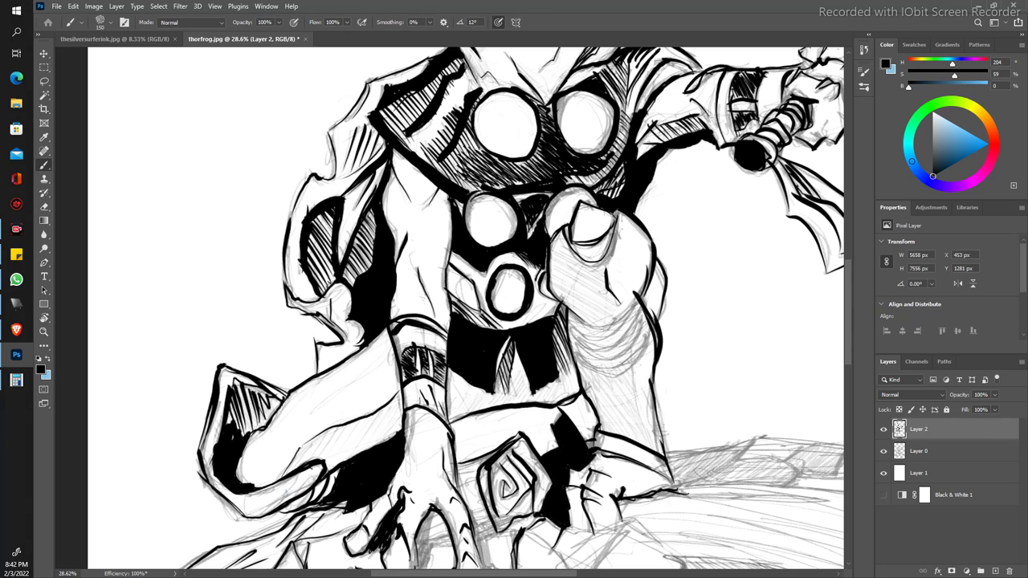
key("z")
left_click(298, 226, "alt")
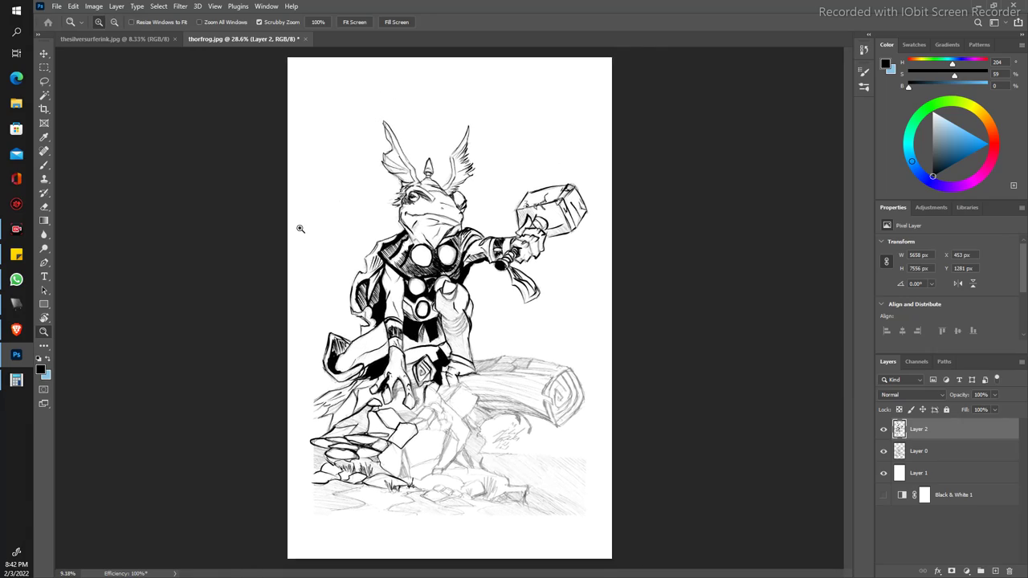
Step: Ink a thick curved line and curved hatching across the raised fist's wrist
left_click_drag(375, 315, 353, 310)
key("b")
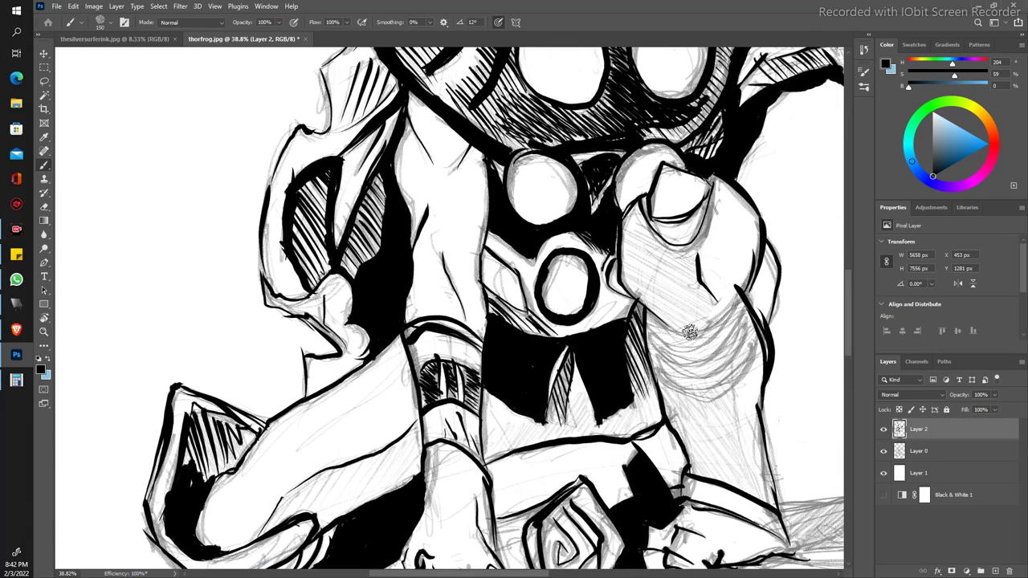
left_click_drag(643, 304, 742, 285)
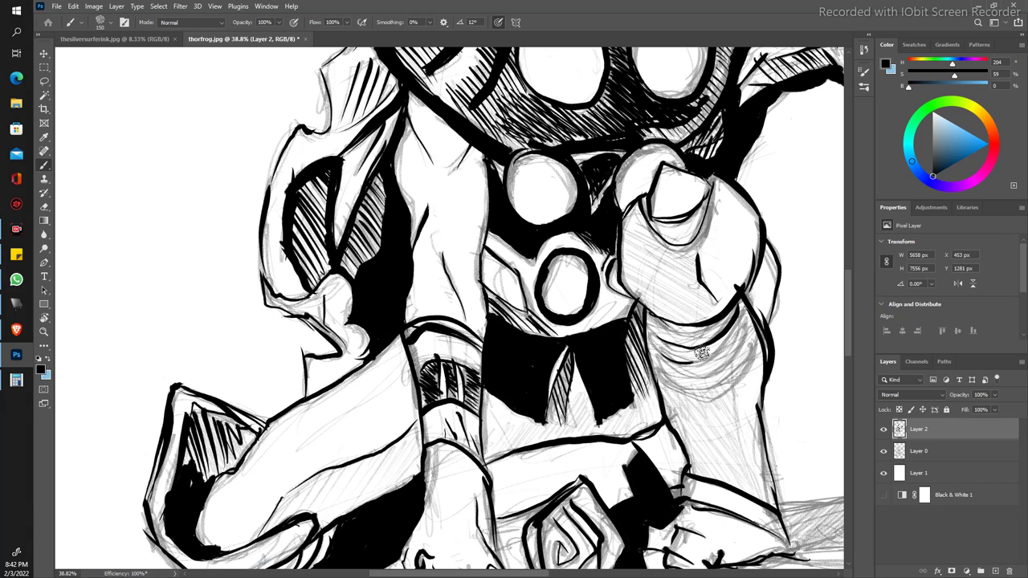
left_click_drag(701, 352, 740, 301)
left_click_drag(659, 368, 739, 306)
mouse_move(663, 374)
left_mouse_down()
mouse_move(751, 337)
mouse_move(692, 399)
mouse_move(738, 374)
left_mouse_up()
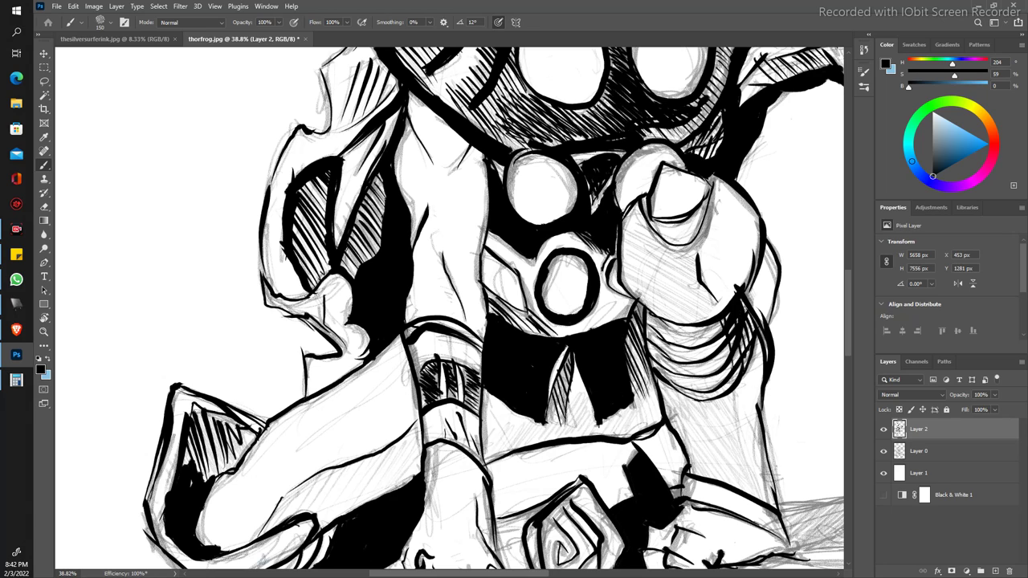
Step: Erase stray strokes and ink a bold outline along the thumb's right edge
key("e")
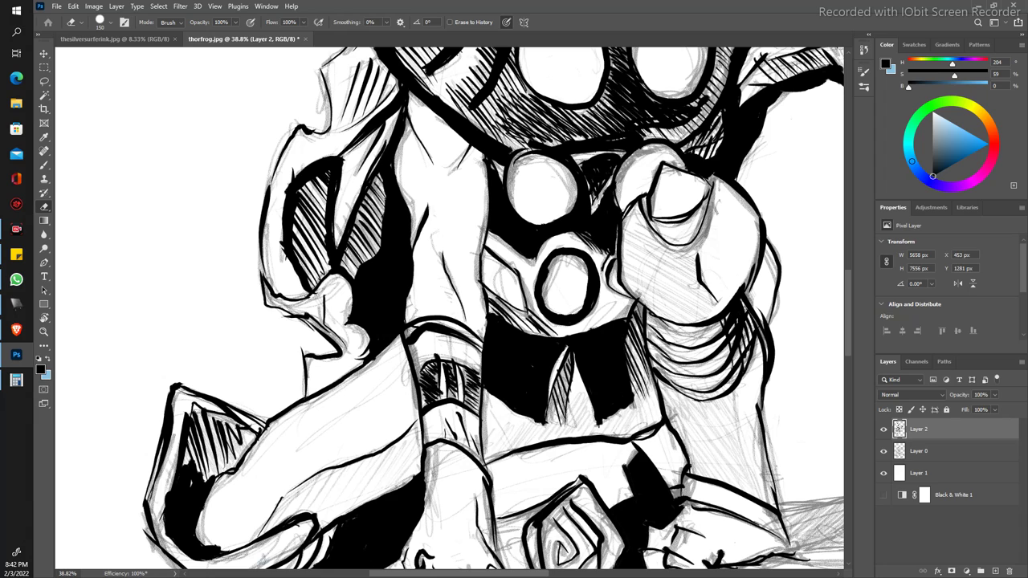
key("b")
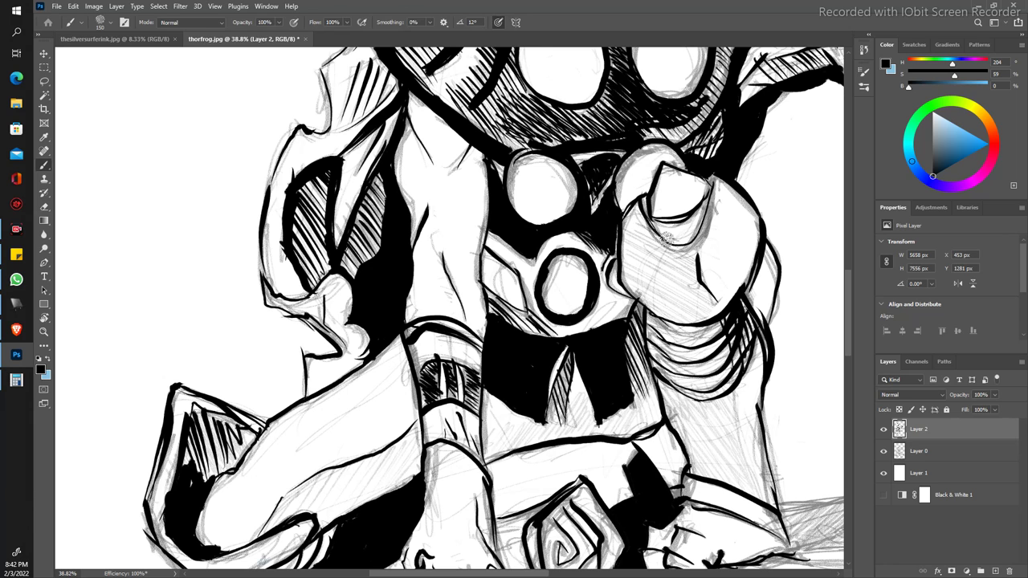
left_click_drag(687, 234, 702, 173)
key("z")
left_click_drag(453, 188, 317, 220)
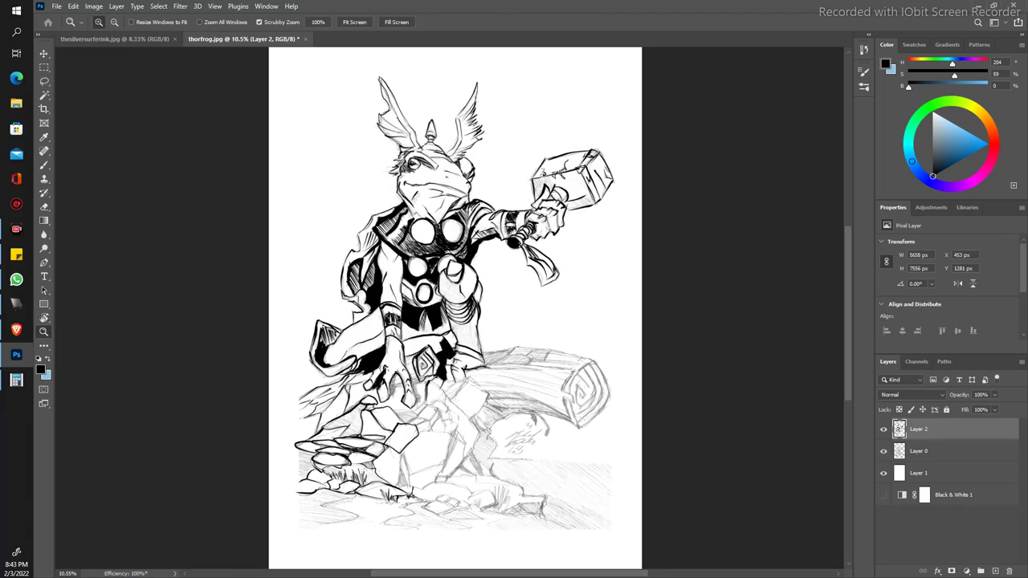
Step: Ink the hammer fist's right edge and knuckles, plus light strokes where it meets the handle
left_click(450, 265)
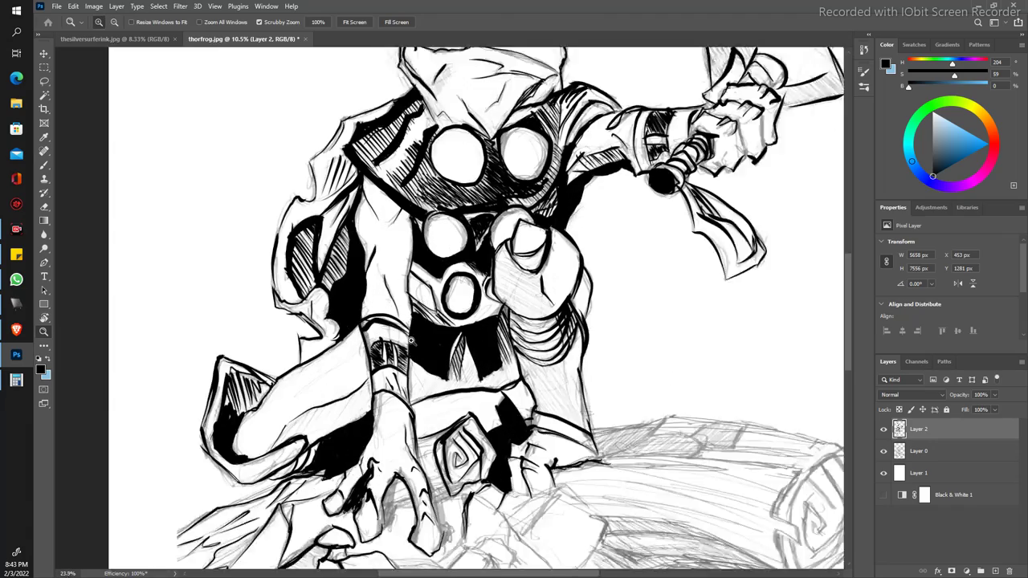
key("b")
left_click_drag(402, 321, 333, 439)
left_click_drag(325, 359, 275, 433)
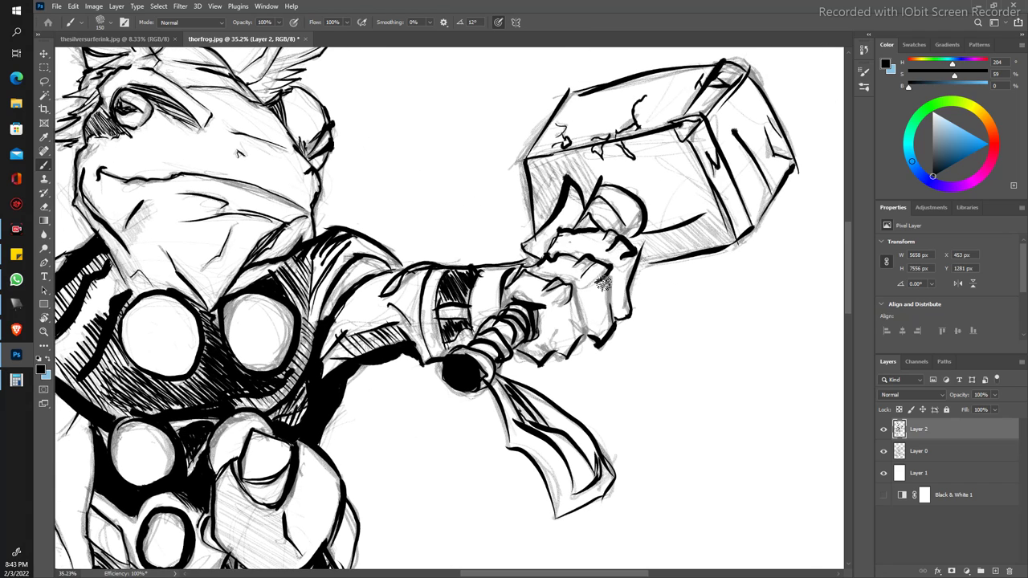
mouse_move(604, 273)
left_mouse_down()
mouse_move(607, 309)
mouse_move(575, 283)
left_mouse_up()
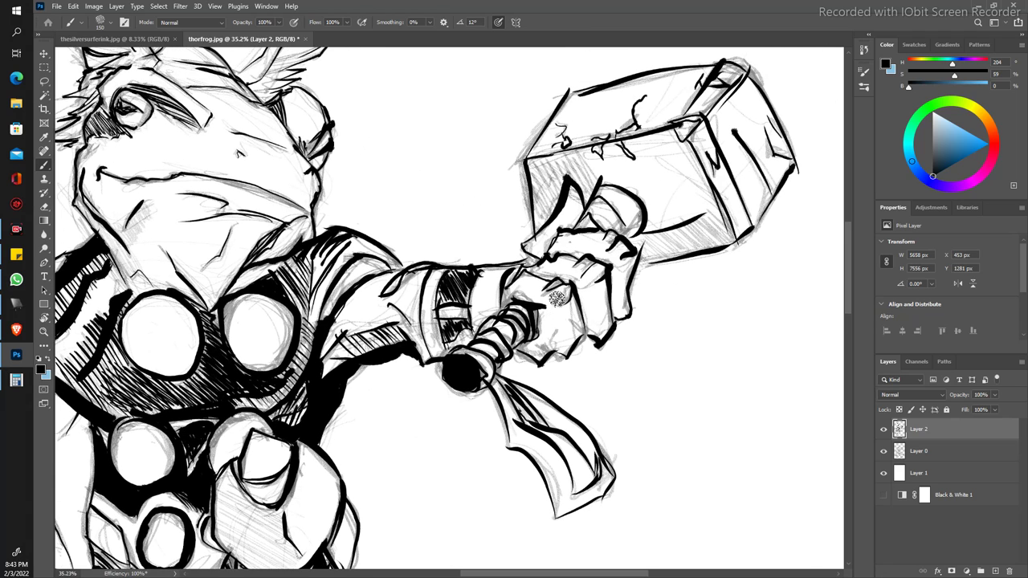
left_click_drag(549, 325, 554, 349)
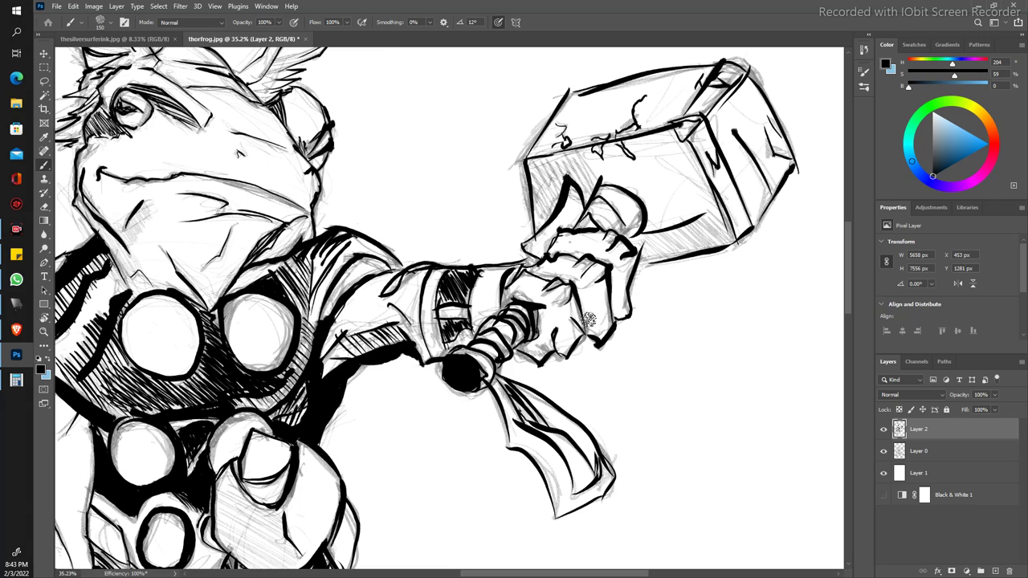
left_click_drag(610, 301, 623, 318)
left_click_drag(524, 353, 546, 337)
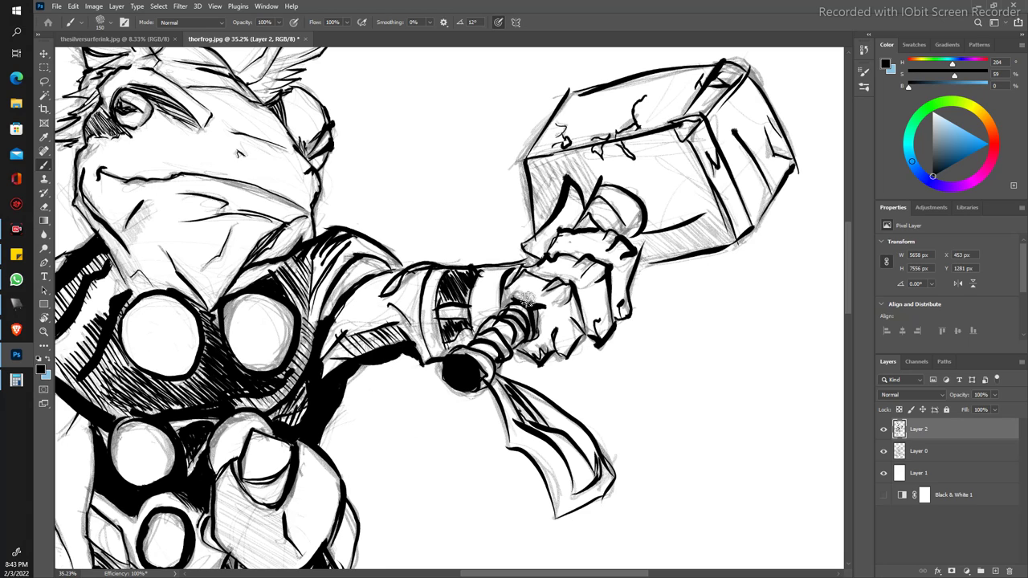
mouse_move(527, 302)
left_mouse_down()
mouse_move(502, 290)
mouse_move(522, 261)
left_mouse_up()
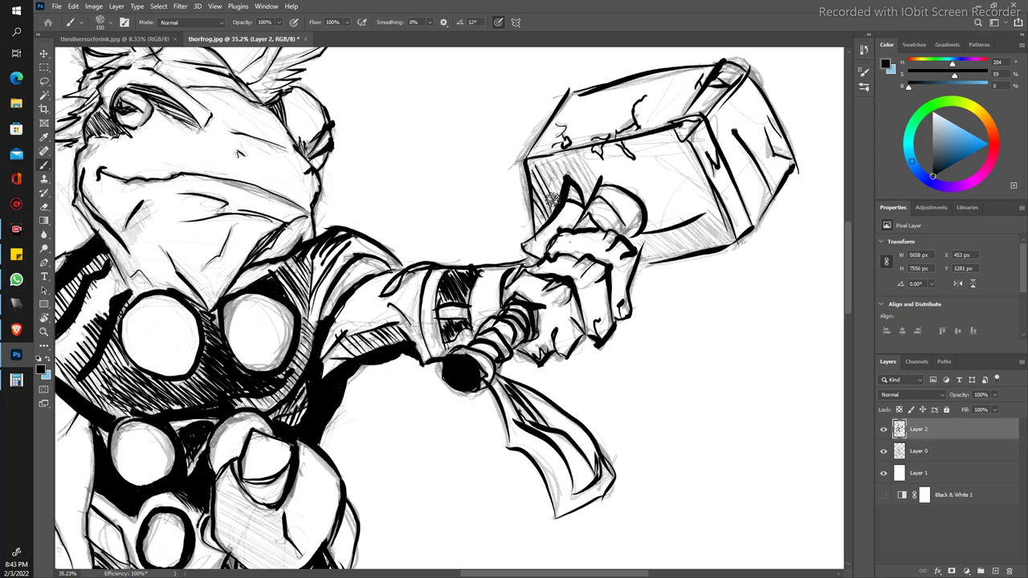
Step: Add diagonal hatching to the hammer head's left and lower faces
mouse_move(552, 198)
left_mouse_down()
mouse_move(534, 160)
mouse_move(562, 156)
mouse_move(569, 142)
left_mouse_up()
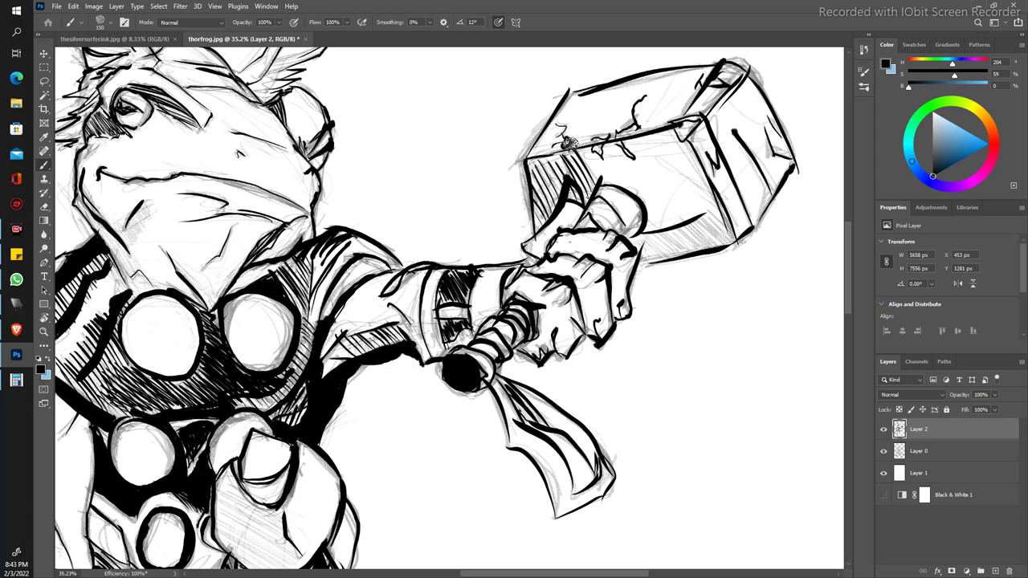
left_click_drag(643, 265, 635, 223)
mouse_move(675, 255)
left_mouse_down()
mouse_move(647, 220)
mouse_move(687, 228)
mouse_move(715, 213)
mouse_move(715, 200)
left_mouse_up()
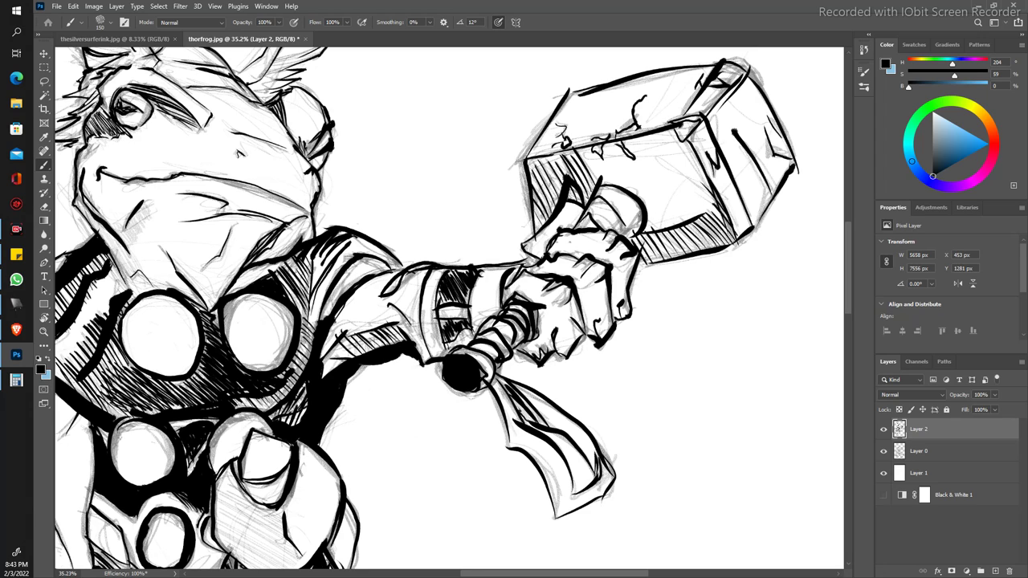
key("z")
mouse_move(310, 297)
left_mouse_down()
mouse_move(245, 209)
mouse_move(273, 219)
left_mouse_up()
key("b")
scroll(253, 297, "down", 3)
scroll(254, 297, "down", 3)
Step: Hatch the area below the arm and lay diagonal hatch strokes across the bent thigh
scroll(254, 297, "down", 3)
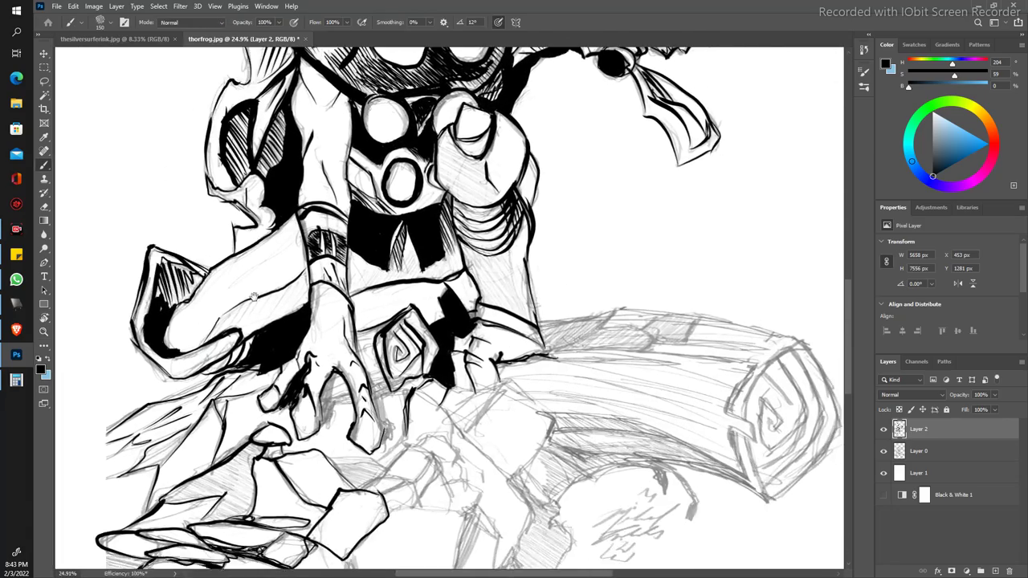
left_click_drag(254, 297, 249, 311)
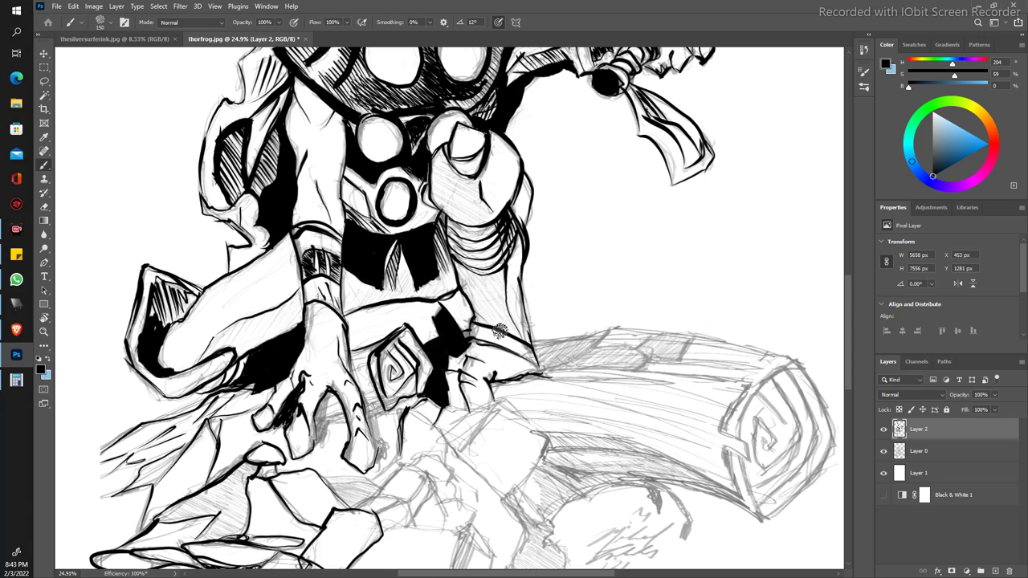
mouse_move(466, 274)
left_mouse_down()
mouse_move(530, 343)
mouse_move(503, 287)
left_mouse_up()
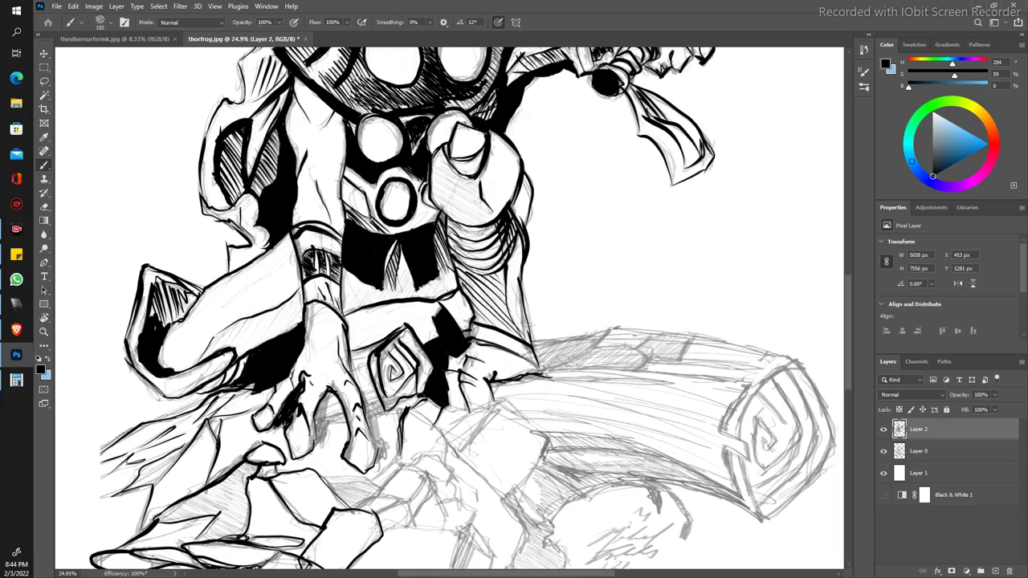
key("ctrl+0")
mouse_move(237, 272)
left_mouse_down()
mouse_move(275, 333)
mouse_move(338, 289)
left_mouse_up()
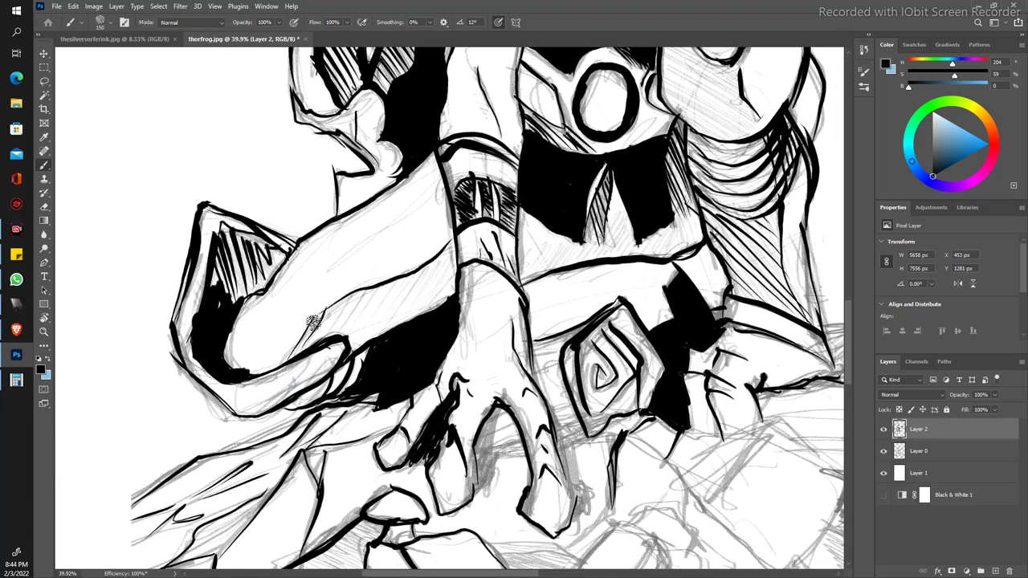
left_click_drag(306, 340, 336, 291)
mouse_move(330, 333)
left_mouse_down()
mouse_move(374, 279)
mouse_move(386, 288)
left_mouse_up()
left_click_drag(371, 337, 404, 263)
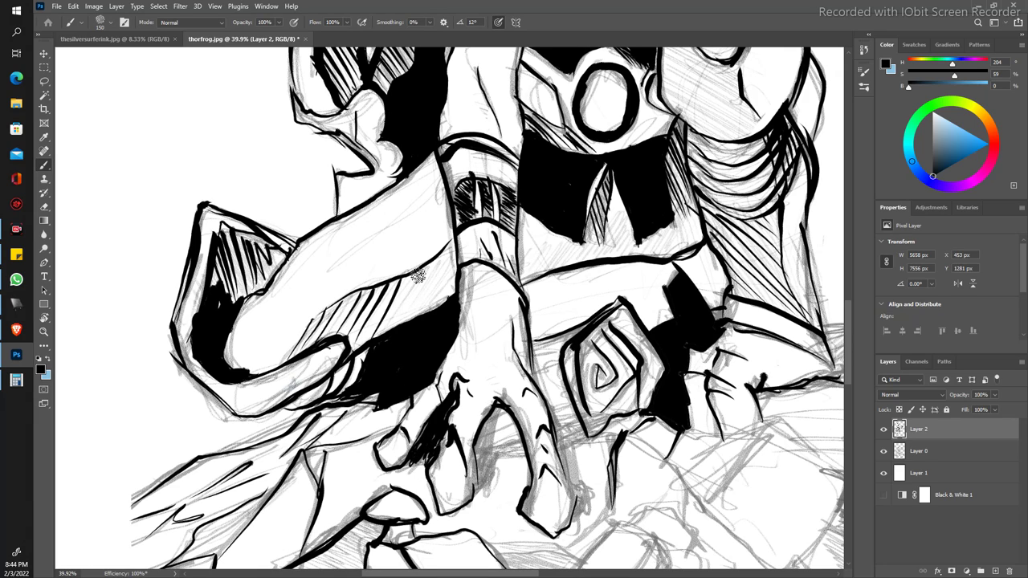
left_click_drag(398, 323, 446, 249)
left_click_drag(425, 311, 449, 268)
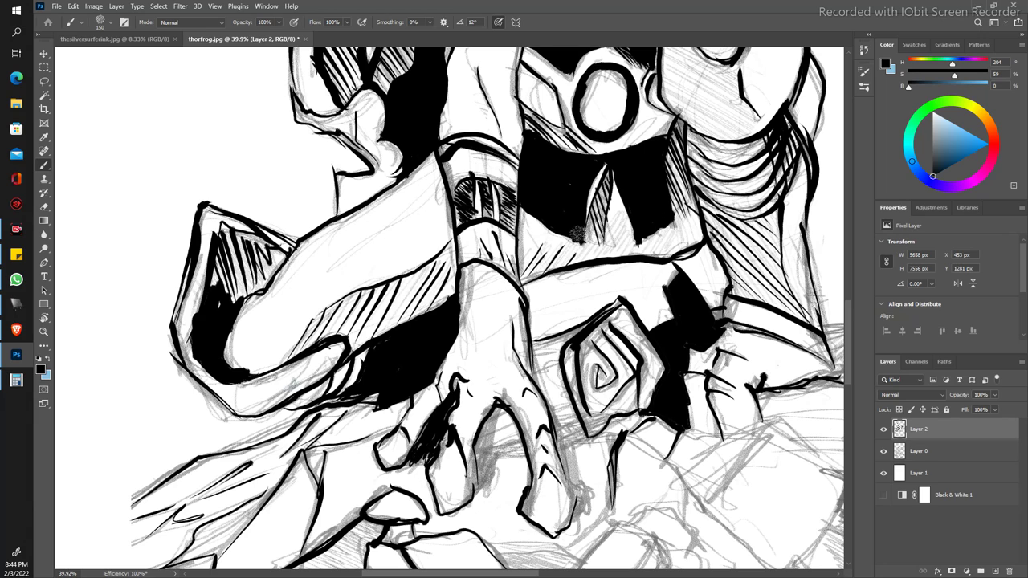
Step: Hatch below and between the black belt shapes, then zoom out
mouse_move(582, 262)
left_mouse_down()
mouse_move(603, 227)
mouse_move(641, 217)
left_mouse_up()
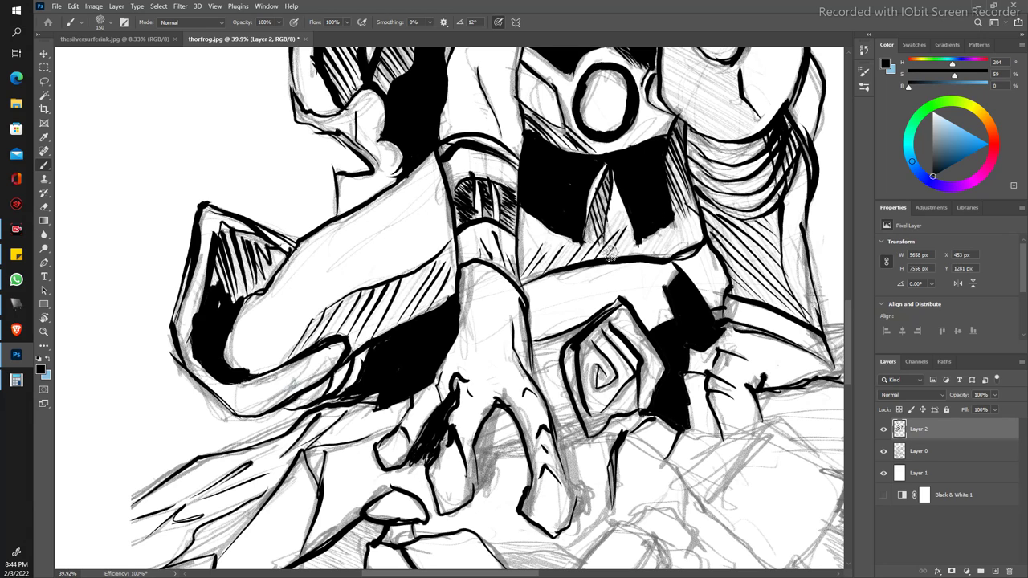
mouse_move(634, 262)
left_mouse_down()
mouse_move(660, 216)
mouse_move(666, 241)
mouse_move(695, 220)
left_mouse_up()
key("z")
left_click_drag(338, 195, 228, 199)
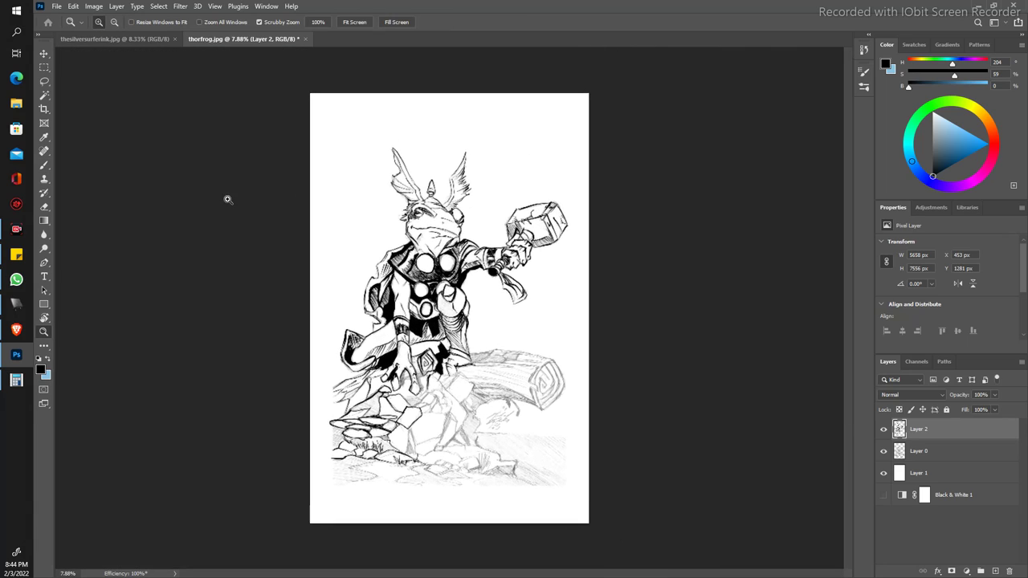
Step: Ink the rock beneath the hand: its top edge and a thick right edge
left_click_drag(270, 256, 293, 291)
key("b")
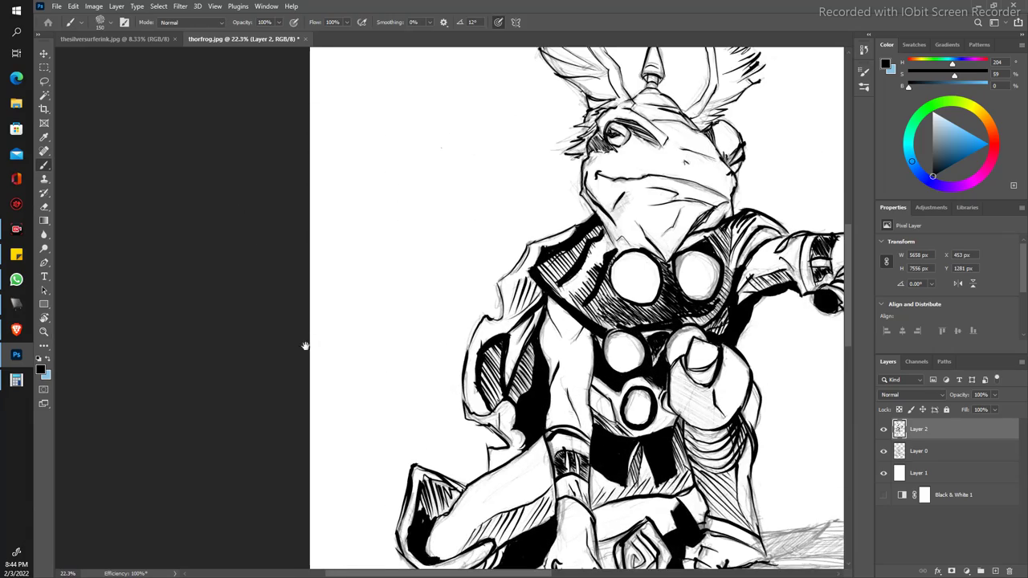
left_click_drag(305, 345, 214, 232)
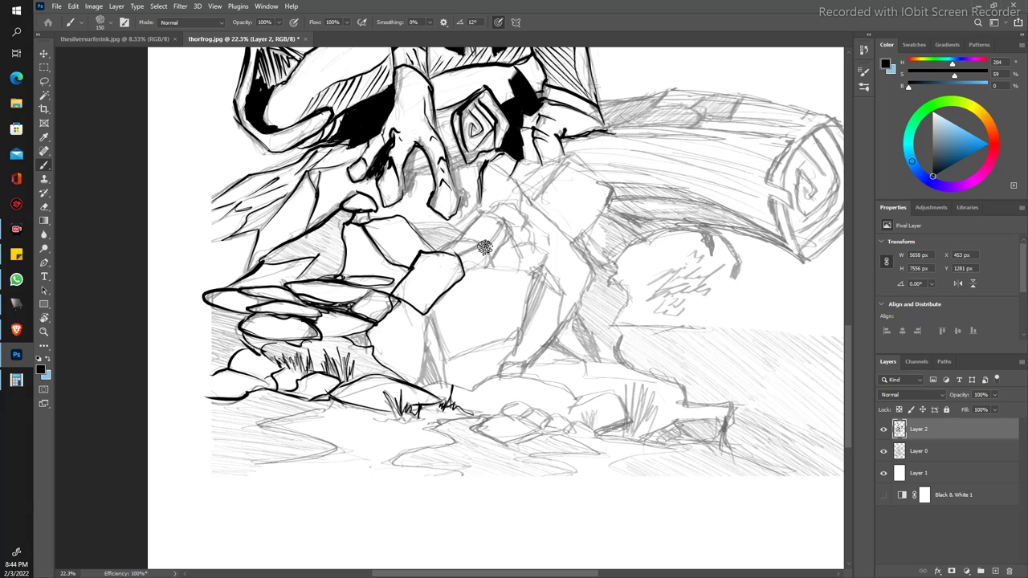
mouse_move(458, 245)
left_mouse_down()
mouse_move(491, 227)
mouse_move(508, 232)
mouse_move(491, 254)
mouse_move(457, 258)
mouse_move(534, 277)
mouse_move(518, 333)
mouse_move(494, 345)
mouse_move(443, 354)
mouse_move(426, 334)
mouse_move(429, 309)
mouse_move(442, 361)
mouse_move(413, 386)
mouse_move(482, 399)
left_mouse_up()
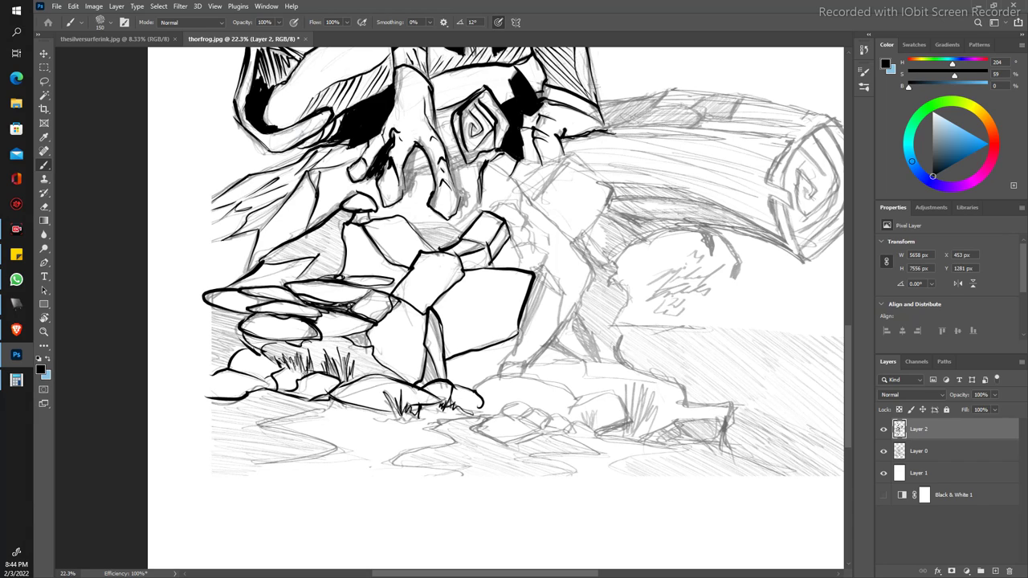
left_click_drag(408, 224, 459, 229)
mouse_move(457, 219)
left_mouse_down()
mouse_move(482, 181)
mouse_move(550, 265)
mouse_move(512, 250)
left_mouse_up()
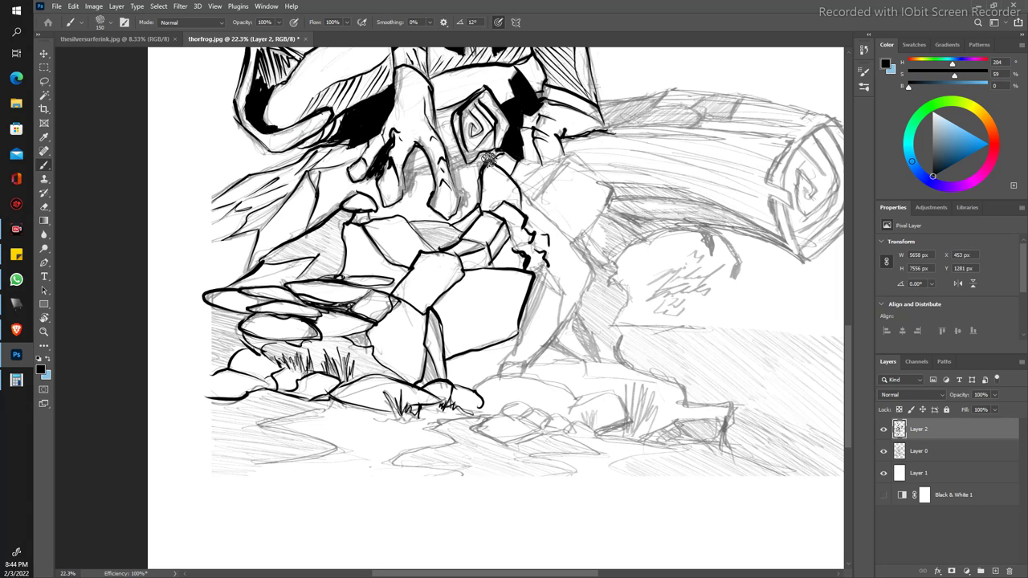
mouse_move(522, 197)
left_mouse_down()
mouse_move(578, 254)
mouse_move(589, 286)
mouse_move(526, 366)
mouse_move(495, 375)
left_mouse_up()
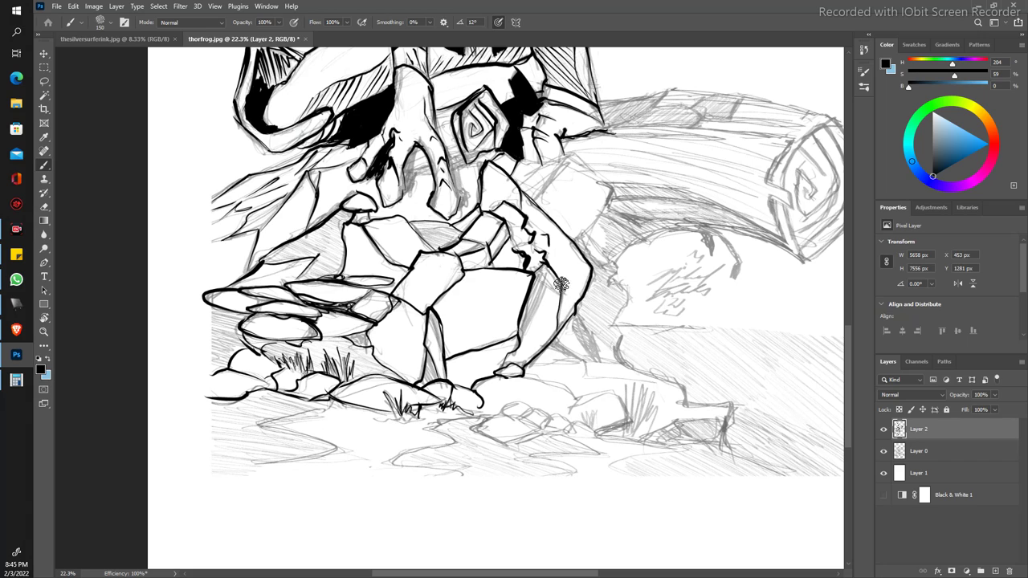
Step: Ink the lower-right and outer right edges of the rocks and the rightmost rock's top
mouse_move(551, 344)
left_mouse_down()
mouse_move(587, 361)
mouse_move(558, 380)
mouse_move(575, 406)
mouse_move(600, 395)
mouse_move(628, 416)
left_mouse_up()
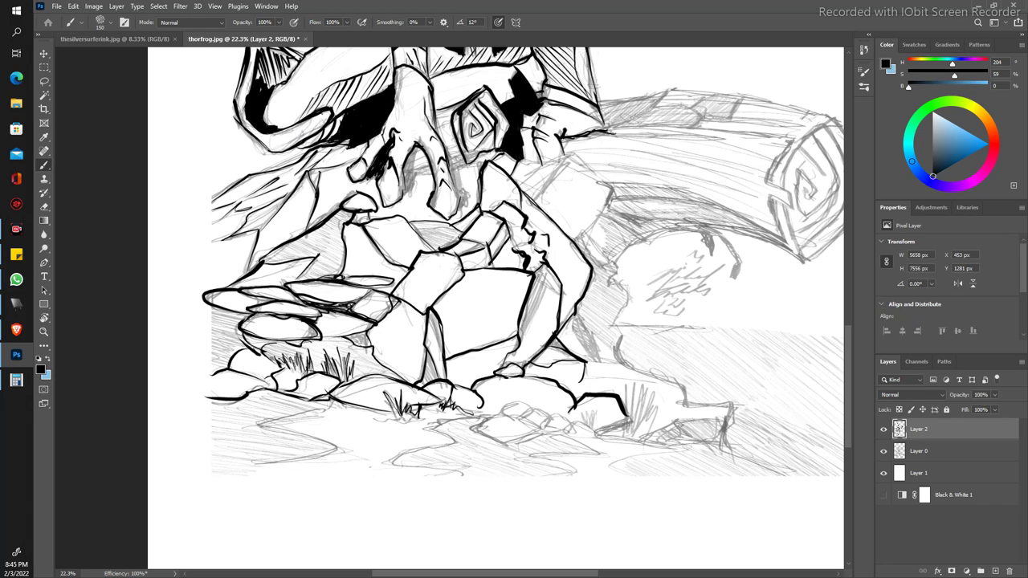
left_click_drag(594, 362, 570, 323)
left_click_drag(598, 362, 577, 316)
mouse_move(619, 361)
left_mouse_down()
mouse_move(625, 296)
mouse_move(598, 219)
mouse_move(612, 192)
left_mouse_up()
mouse_move(572, 154)
left_mouse_down()
mouse_move(530, 165)
mouse_move(592, 173)
mouse_move(612, 189)
left_mouse_up()
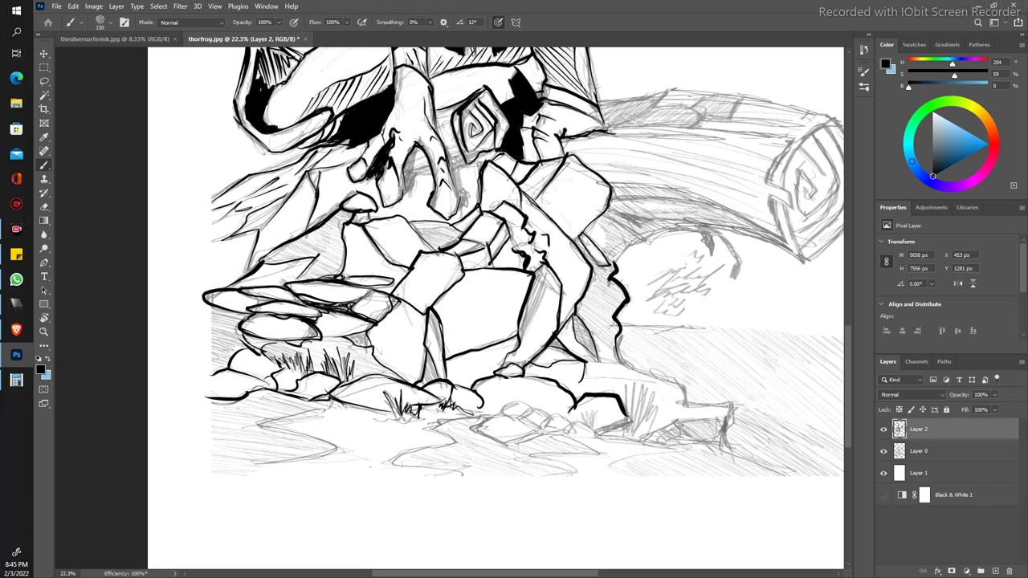
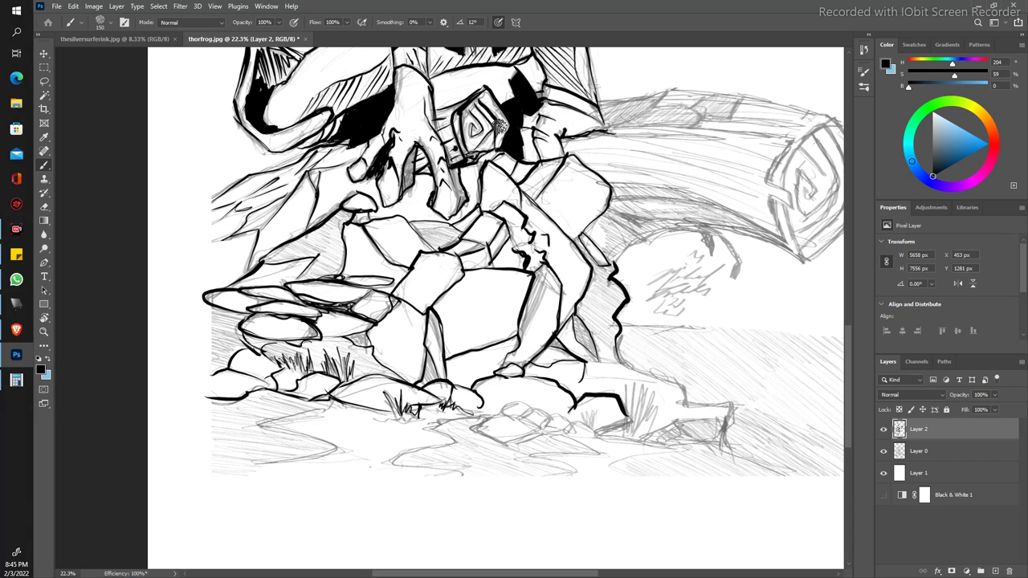
Step: Hatch over the waist buckle's spiral and along its top and right edges, then fit the canvas
left_click_drag(463, 130, 488, 137)
left_click_drag(482, 93, 474, 106)
left_click_drag(487, 147, 498, 135)
key("z")
key("ctrl+0")
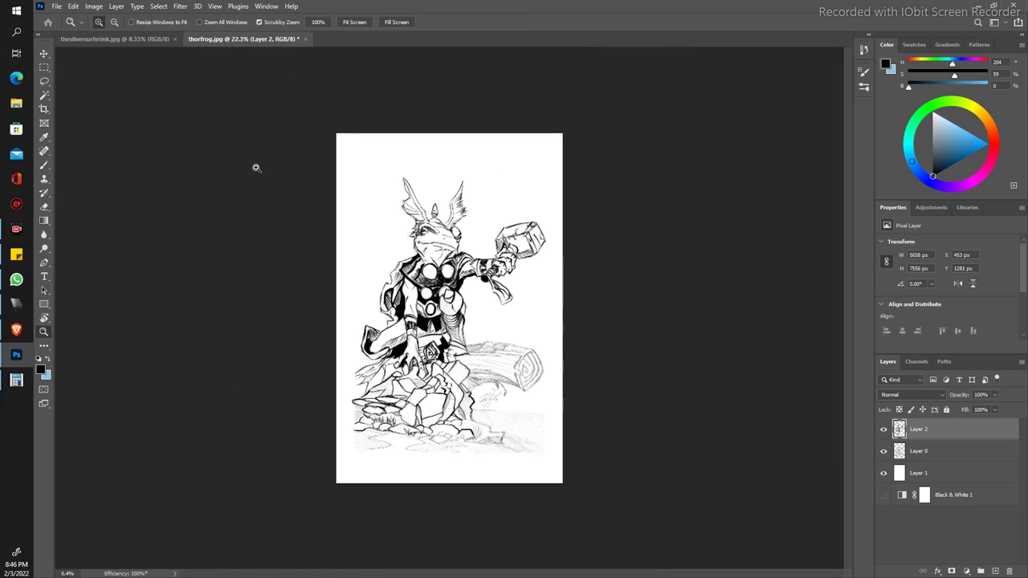
Step: Hatch the leg's shadowed edge and add a grass blade stroke at lower right
mouse_move(271, 188)
left_mouse_down()
mouse_move(353, 339)
mouse_move(227, 183)
left_mouse_up()
key("b")
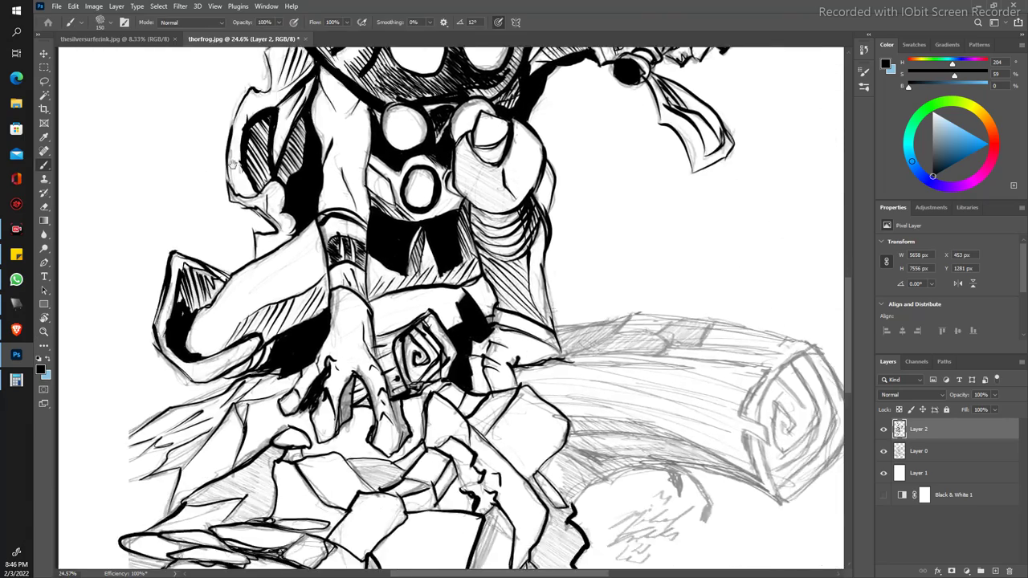
left_click_drag(240, 288, 195, 102)
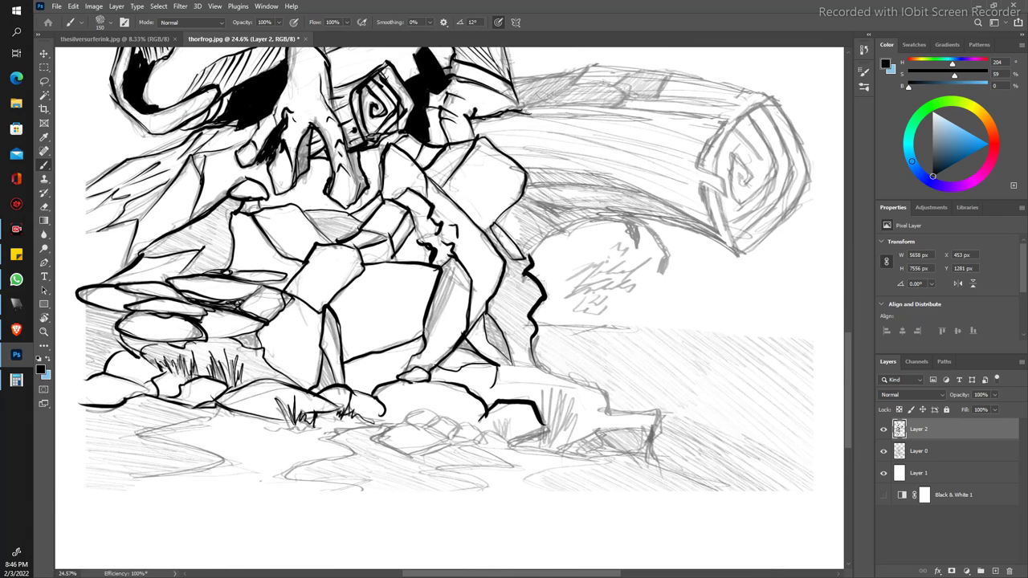
left_click_drag(427, 323, 450, 262)
mouse_move(428, 305)
left_mouse_down()
mouse_move(438, 253)
mouse_move(447, 262)
left_mouse_up()
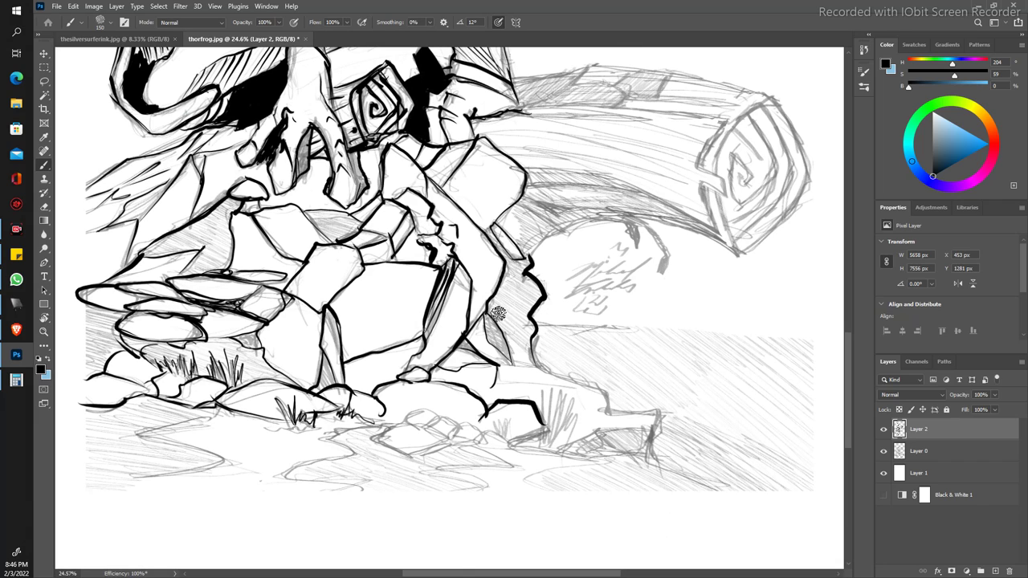
mouse_move(547, 432)
left_mouse_down()
mouse_move(549, 383)
mouse_move(572, 390)
mouse_move(572, 402)
mouse_move(580, 394)
mouse_move(577, 421)
mouse_move(583, 408)
mouse_move(647, 436)
mouse_move(660, 410)
mouse_move(604, 408)
mouse_move(596, 389)
mouse_move(530, 349)
mouse_move(495, 364)
left_mouse_up()
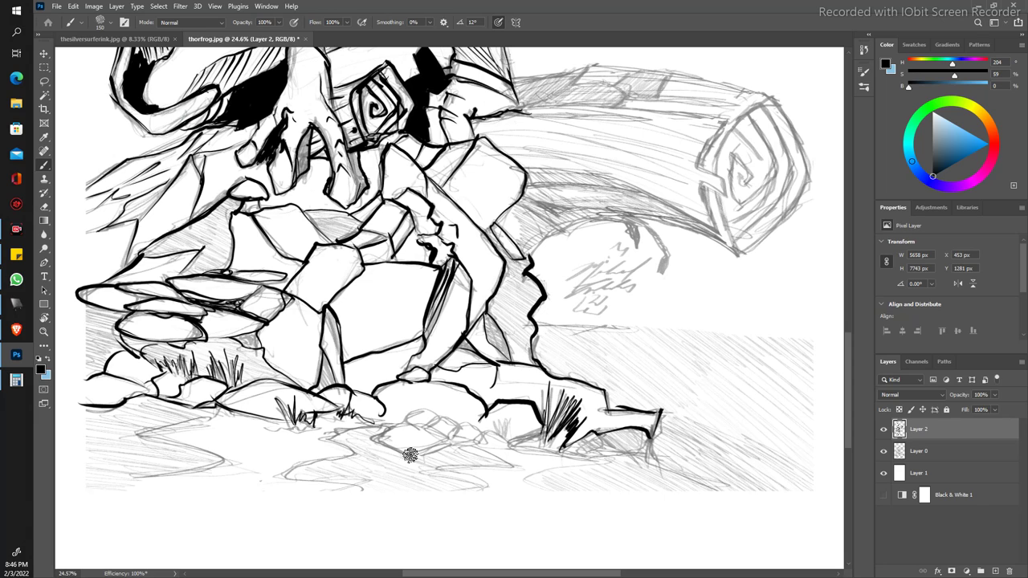
Step: Ink the outline of a small rock, redrawing its top edge after one undo
mouse_move(385, 442)
left_mouse_down()
mouse_move(453, 438)
mouse_move(373, 434)
left_mouse_up()
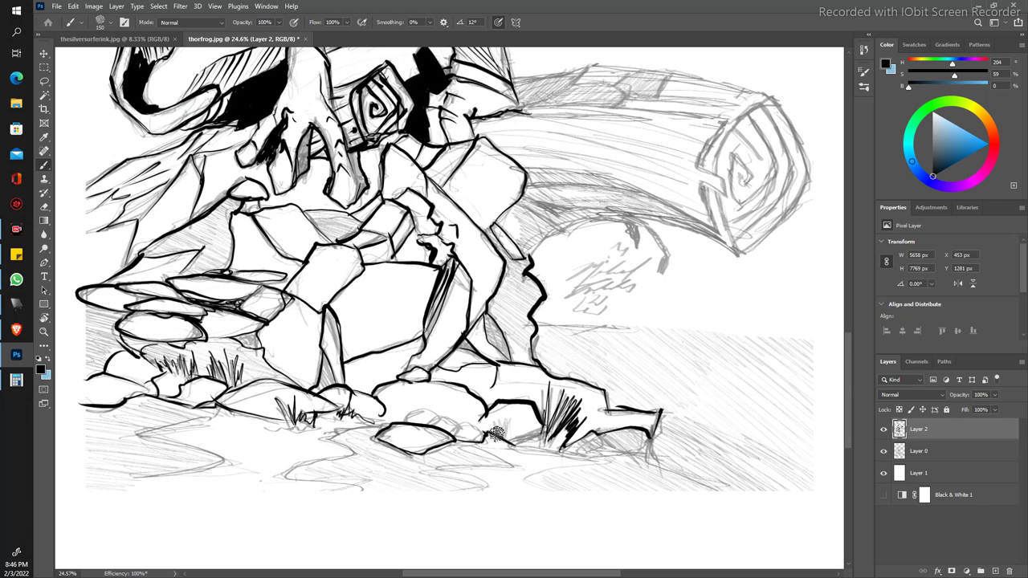
left_click_drag(496, 432, 493, 419)
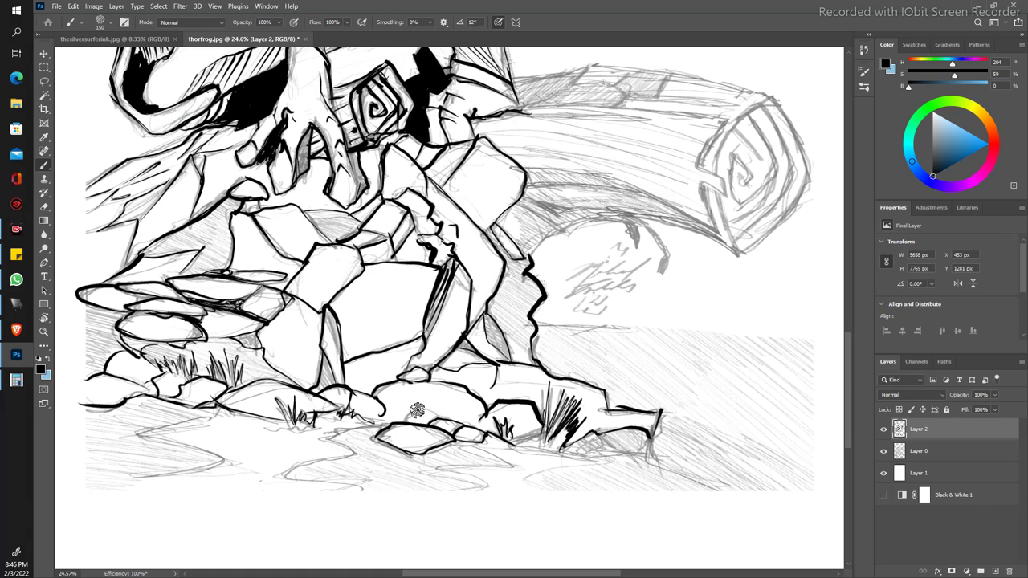
mouse_move(453, 419)
left_mouse_down()
mouse_move(410, 408)
mouse_move(392, 423)
left_mouse_up()
key("ctrl+z")
left_click_drag(439, 414, 404, 421)
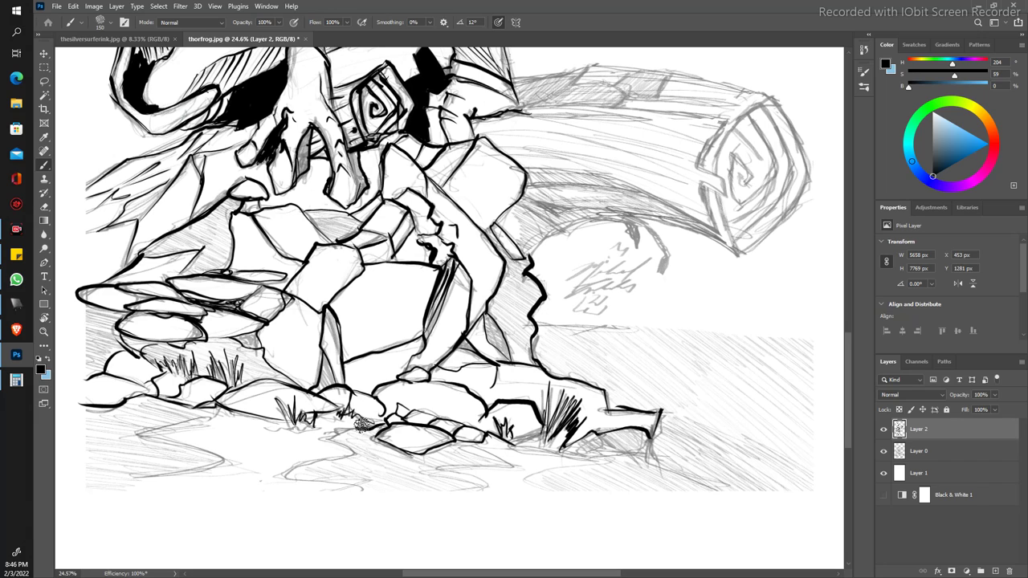
mouse_move(387, 423)
left_mouse_down()
mouse_move(363, 426)
mouse_move(348, 483)
left_mouse_up()
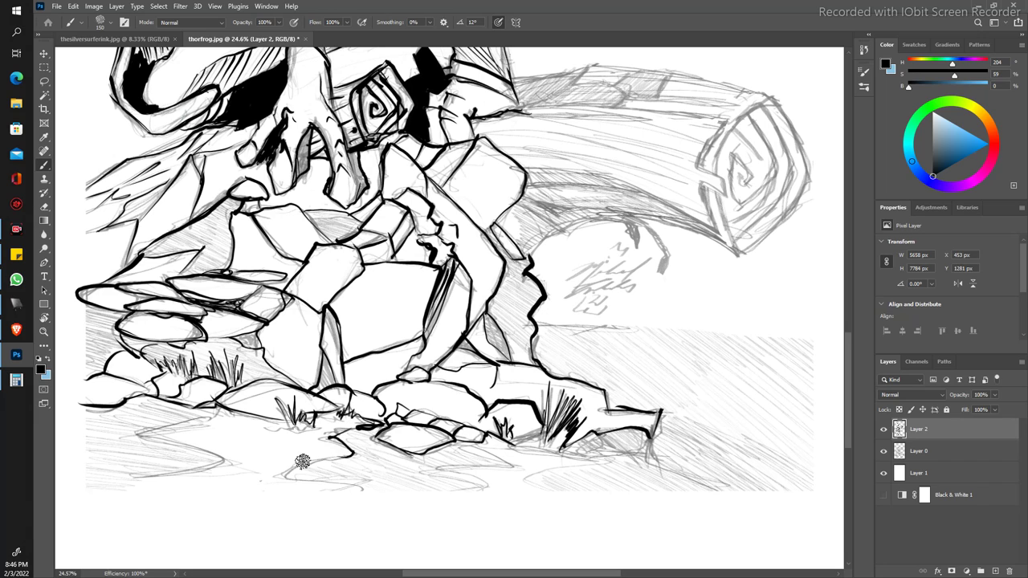
Step: Draw zigzag ground lines at the left, the lower right and under the grass
left_click_drag(194, 423, 100, 487)
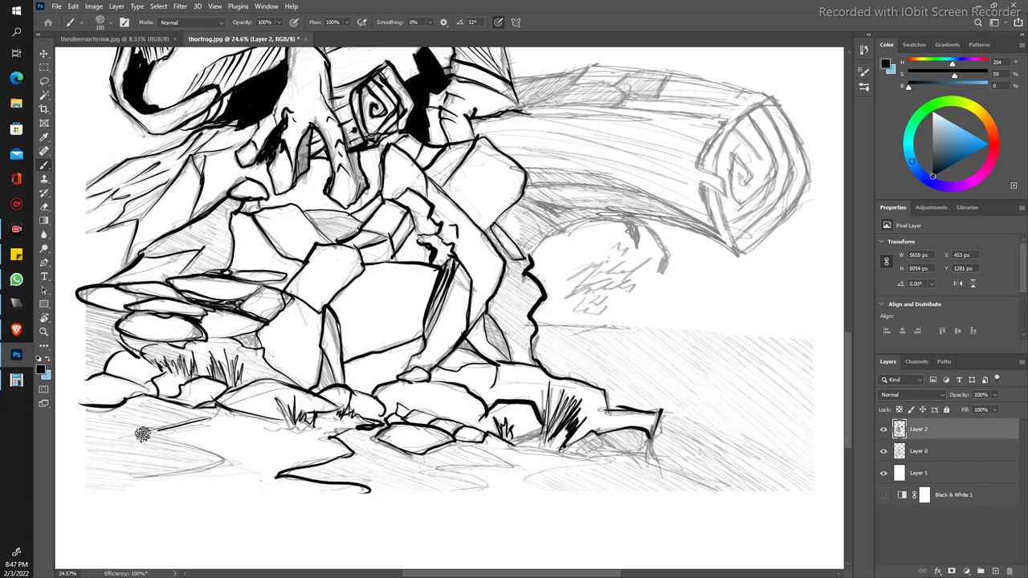
mouse_move(439, 462)
left_mouse_down()
mouse_move(486, 482)
mouse_move(513, 466)
left_mouse_up()
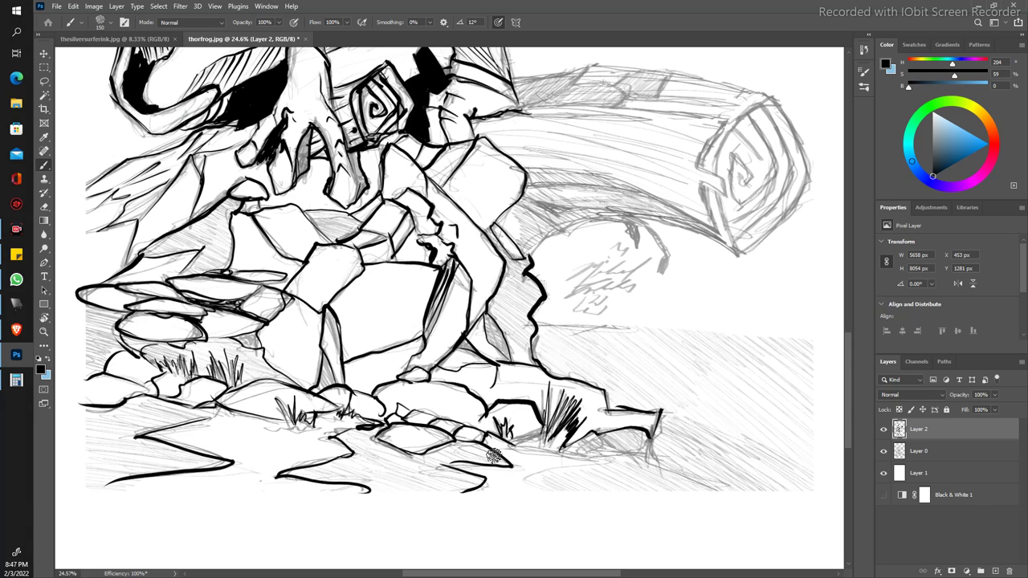
left_click_drag(536, 472, 560, 488)
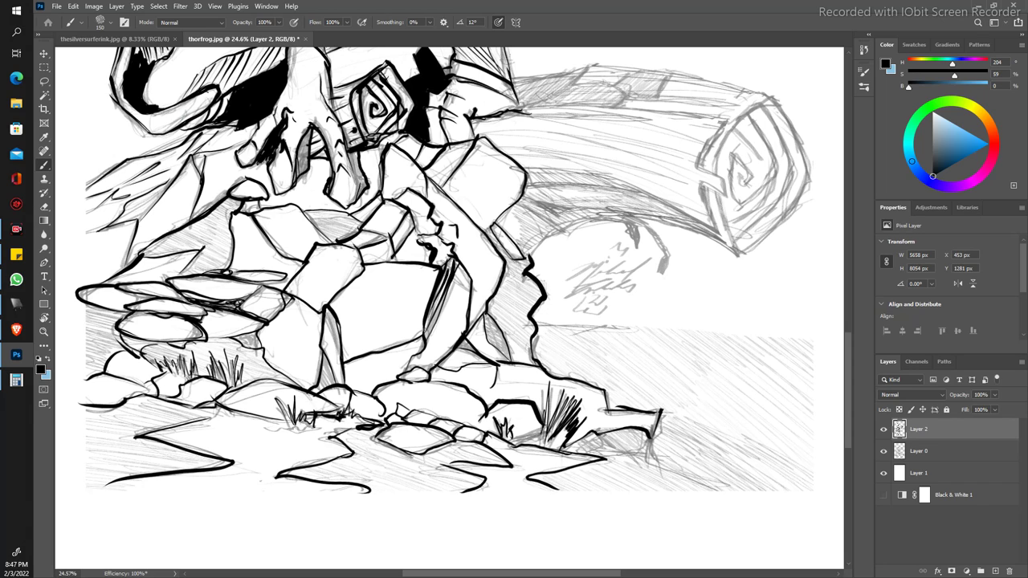
mouse_move(298, 425)
left_mouse_down()
mouse_move(245, 423)
mouse_move(222, 398)
left_mouse_up()
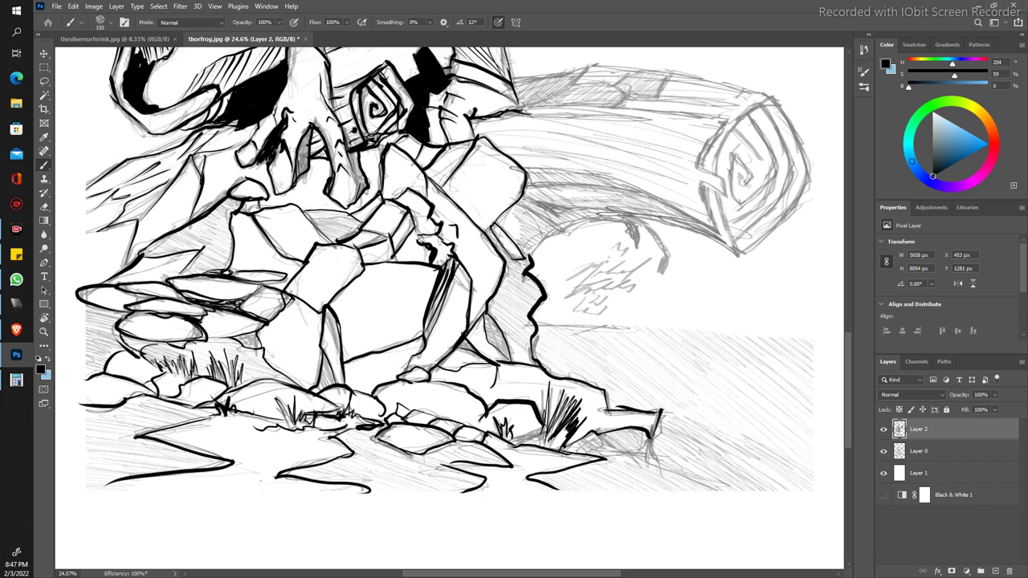
Step: Hatch the shadow between the rocks diagonally, extending it up the rock edge
left_click_drag(516, 351, 535, 365)
mouse_move(498, 324)
left_mouse_down()
mouse_move(535, 363)
mouse_move(485, 310)
left_mouse_up()
mouse_move(531, 347)
left_mouse_down()
mouse_move(488, 304)
mouse_move(493, 293)
left_mouse_up()
mouse_move(534, 321)
left_mouse_down()
mouse_move(491, 276)
mouse_move(539, 289)
mouse_move(480, 228)
left_mouse_up()
mouse_move(514, 265)
left_mouse_down()
mouse_move(486, 228)
mouse_move(531, 263)
mouse_move(511, 225)
mouse_move(527, 207)
left_mouse_up()
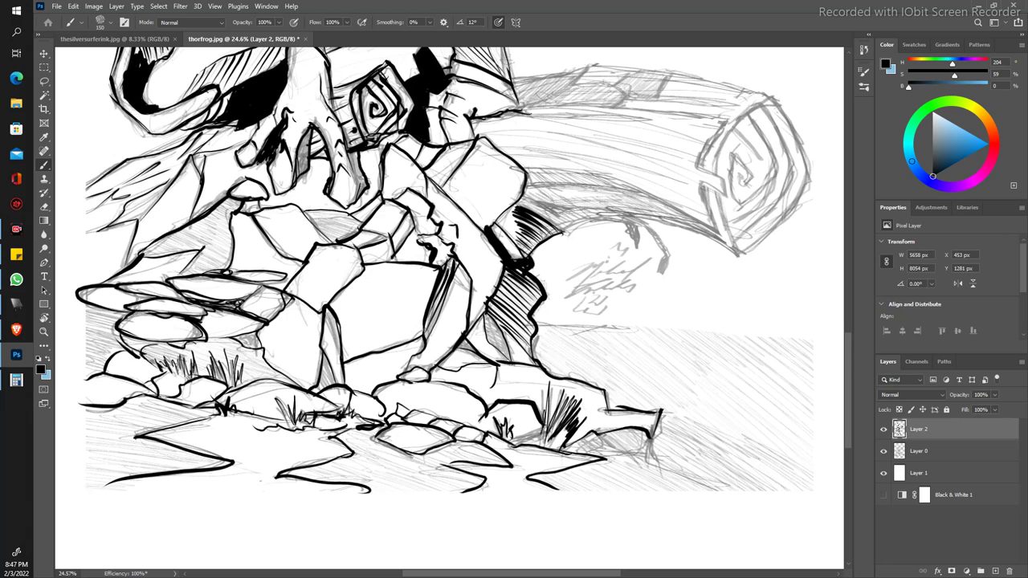
key("ctrl+0")
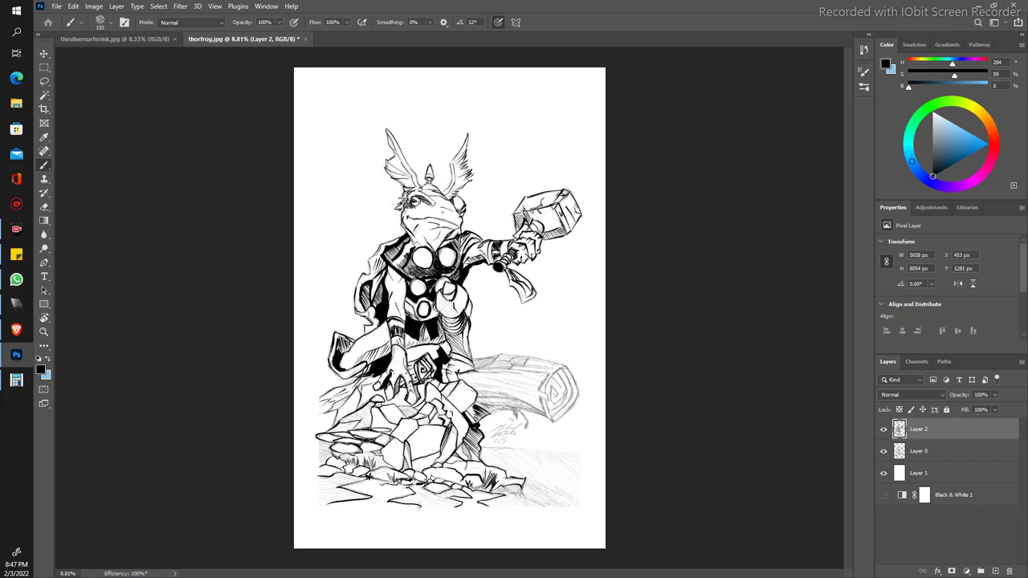
Step: Hatch around the hand and thumb and paint solid black between the frog's fingers
key("z")
scroll(377, 344, "up", 2)
scroll(392, 374, "up", 2)
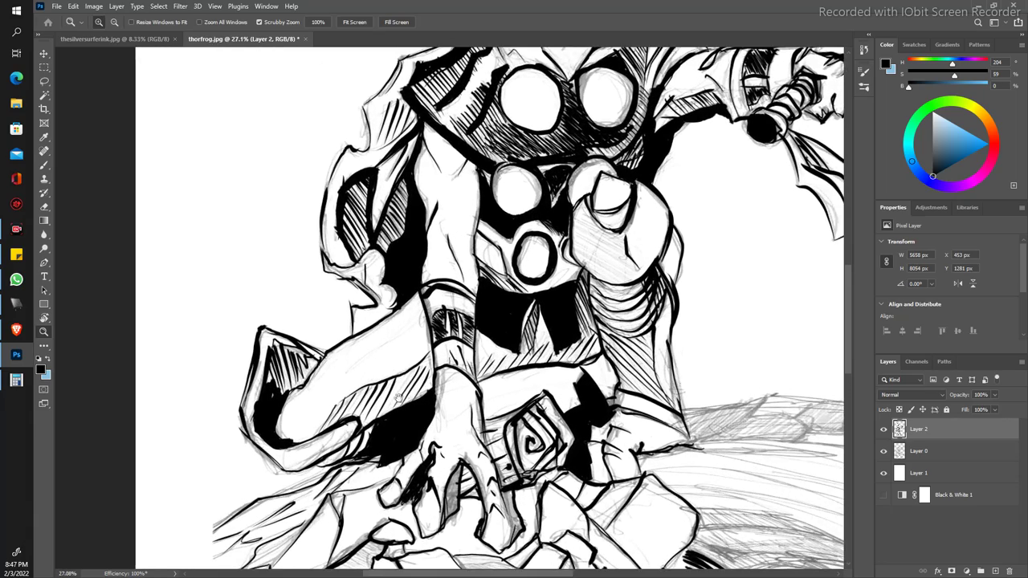
left_click_drag(461, 463, 385, 298)
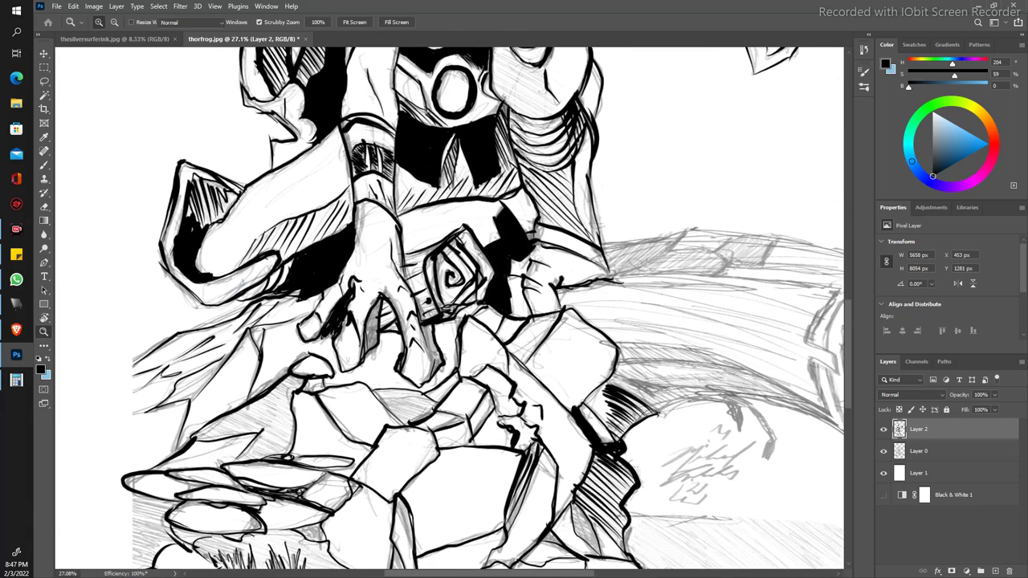
key("b")
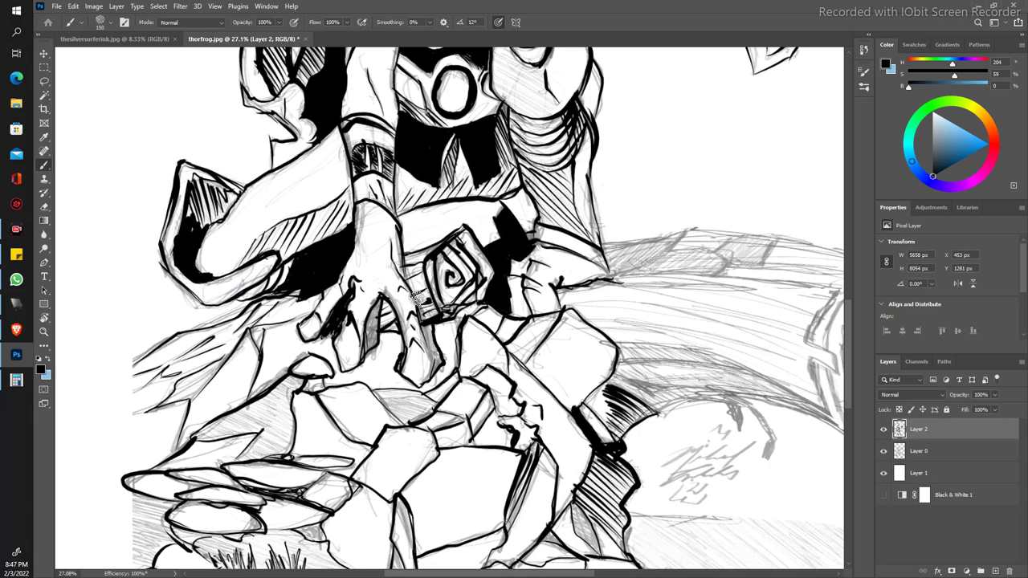
left_click_drag(415, 295, 432, 315)
mouse_move(368, 344)
left_mouse_down()
mouse_move(373, 303)
mouse_move(366, 314)
mouse_move(426, 334)
mouse_move(440, 374)
left_mouse_up()
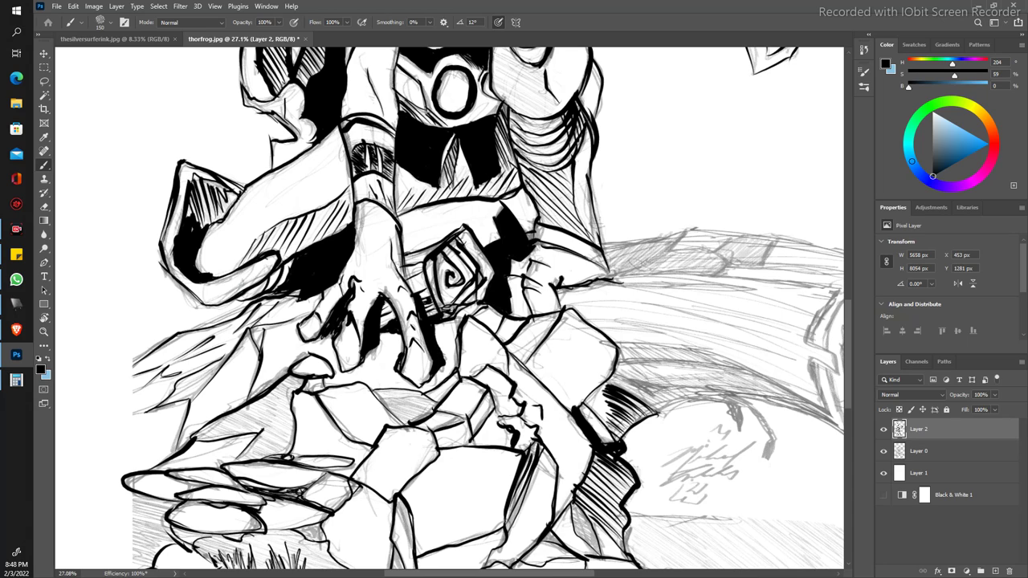
mouse_move(334, 318)
left_mouse_down()
mouse_move(341, 307)
mouse_move(317, 334)
left_mouse_up()
left_click_drag(363, 355, 381, 319)
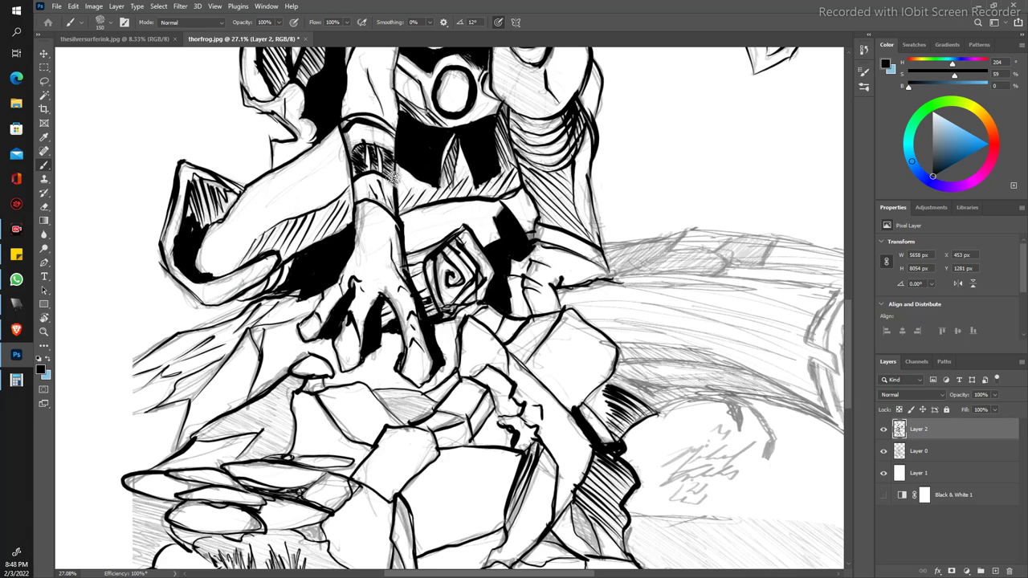
Step: Thicken the ink along the belt edge and the forearm edge line
left_click_drag(398, 191, 390, 147)
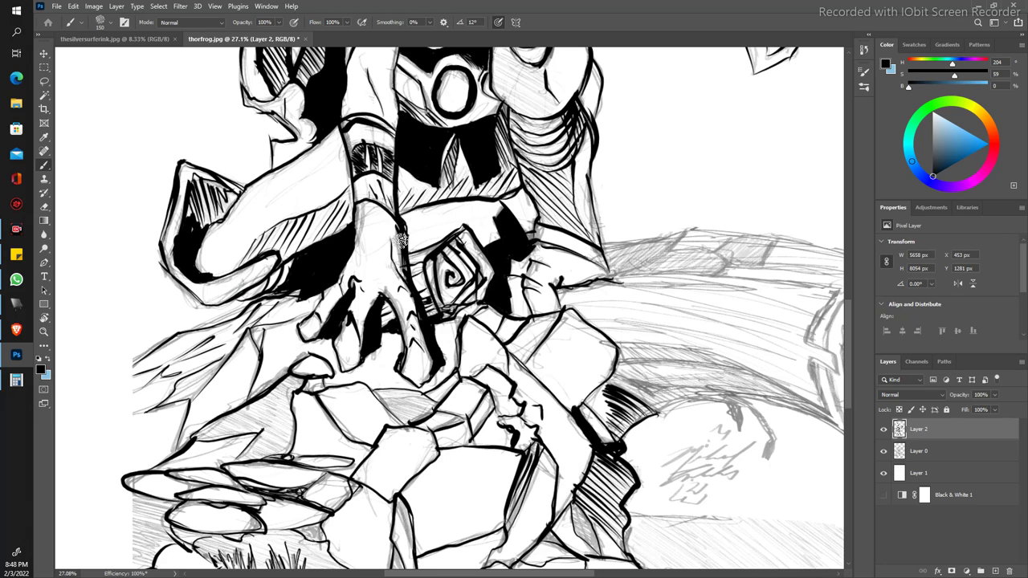
left_click_drag(402, 237, 392, 204)
mouse_move(267, 219)
left_mouse_down()
mouse_move(236, 184)
mouse_move(278, 267)
mouse_move(303, 284)
mouse_move(307, 317)
mouse_move(220, 321)
mouse_move(196, 389)
left_mouse_up()
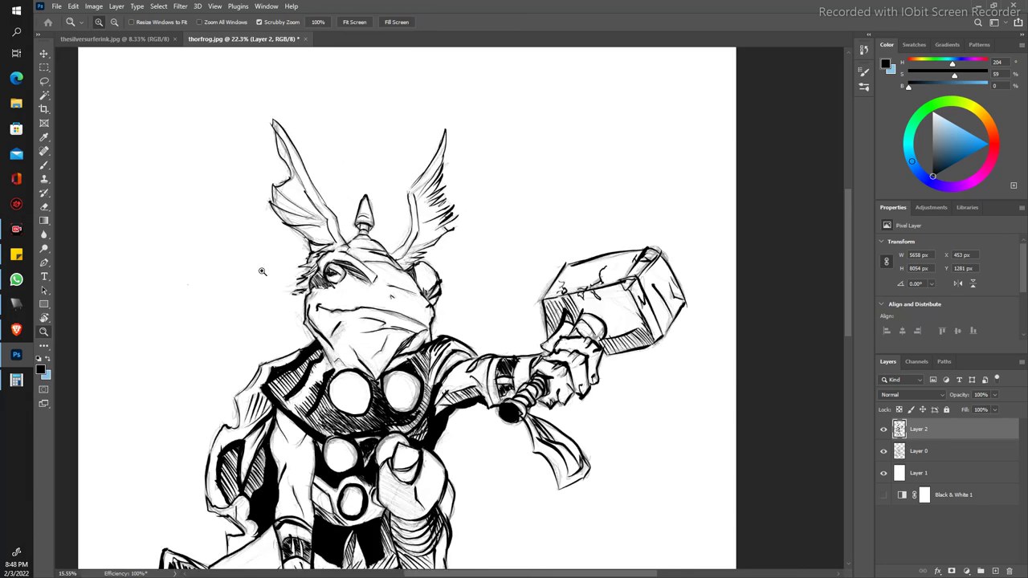
Step: Ink the frog's chin with short hatching, a bold mouth line and the cheek edge
scroll(272, 308, "up", 5)
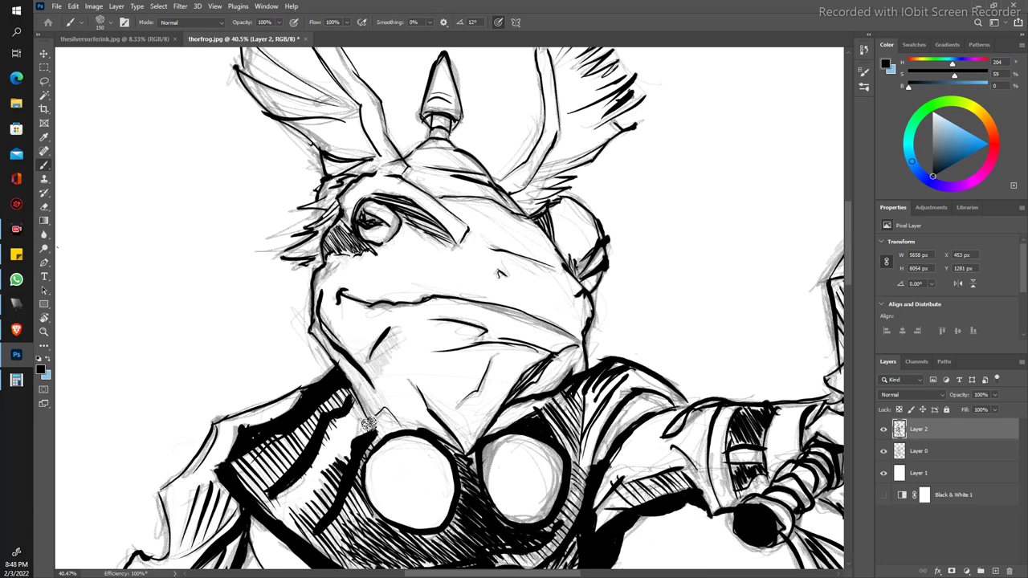
left_click_drag(345, 366, 378, 405)
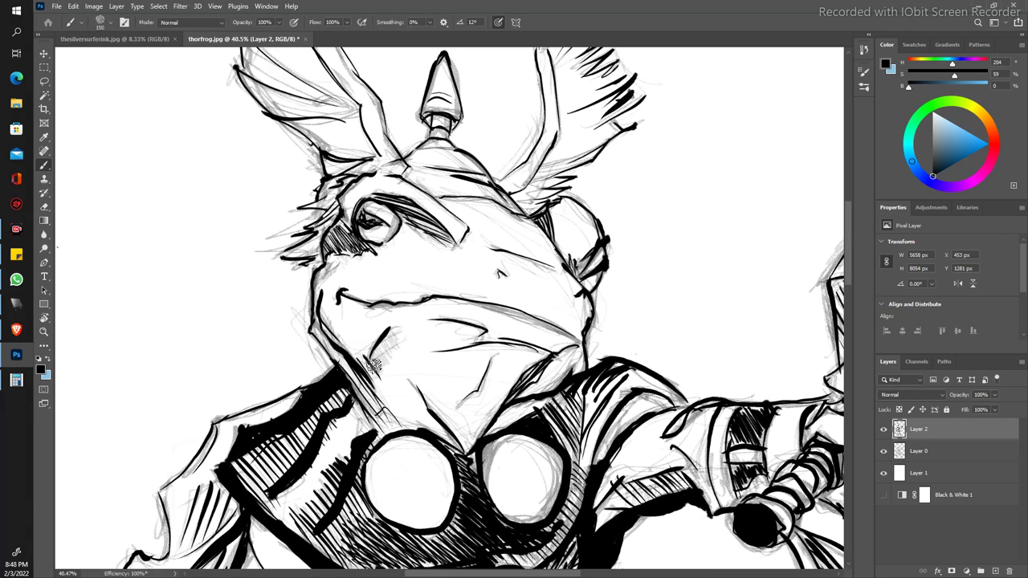
mouse_move(384, 350)
left_mouse_down()
mouse_move(371, 371)
mouse_move(397, 326)
mouse_move(384, 337)
left_mouse_up()
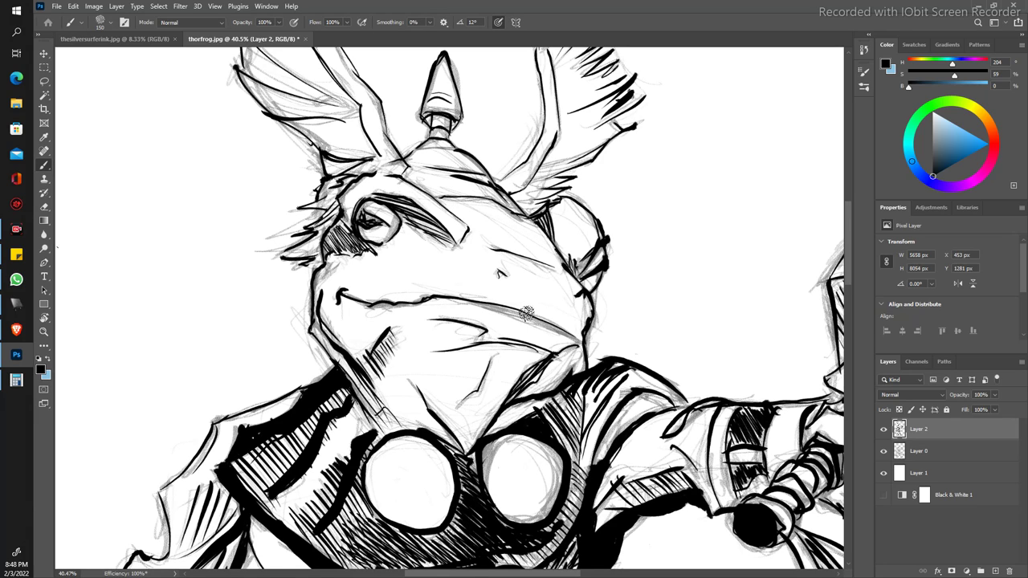
left_click_drag(561, 329, 467, 297)
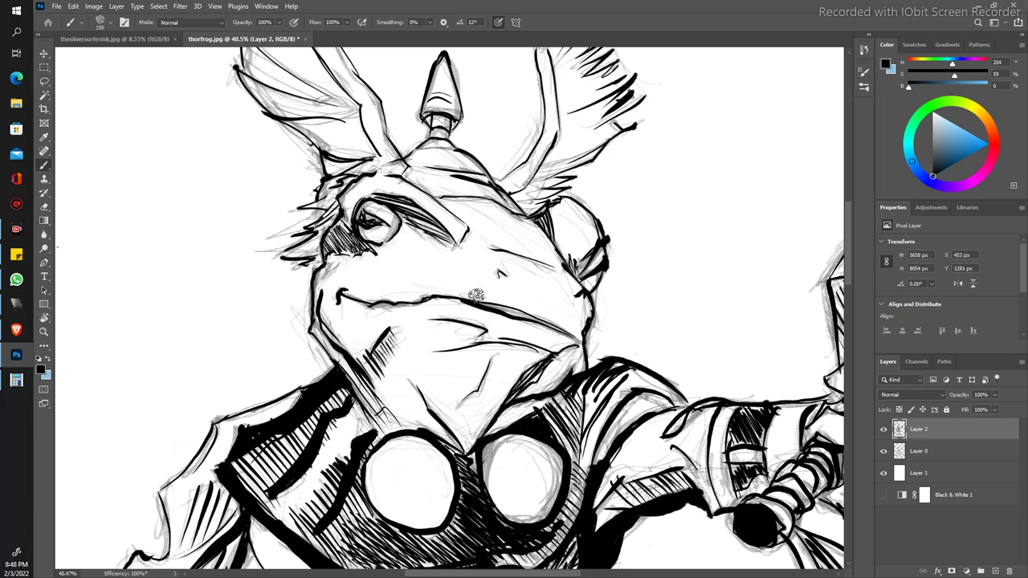
left_click_drag(526, 316, 421, 293)
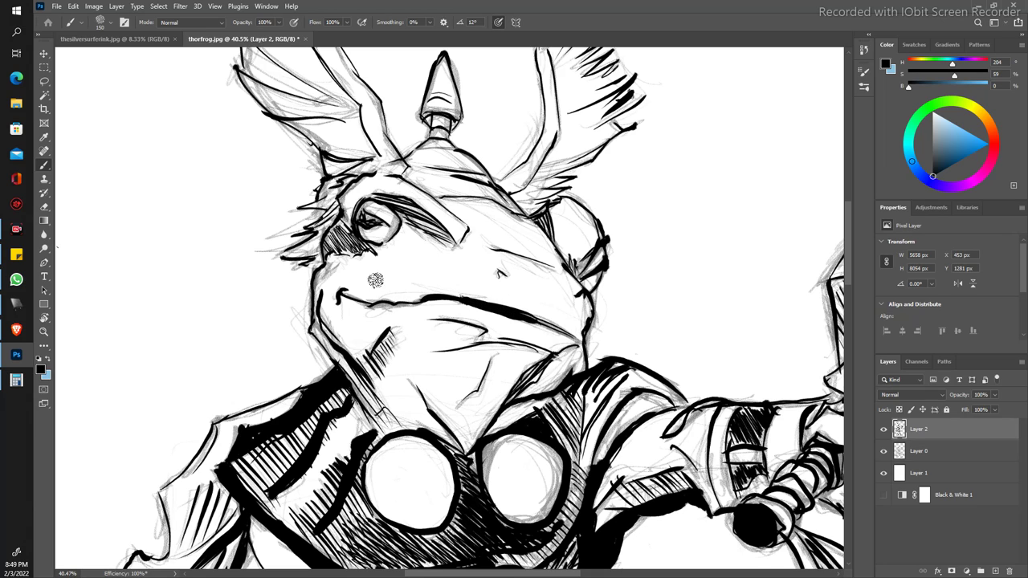
left_click_drag(490, 298, 562, 328)
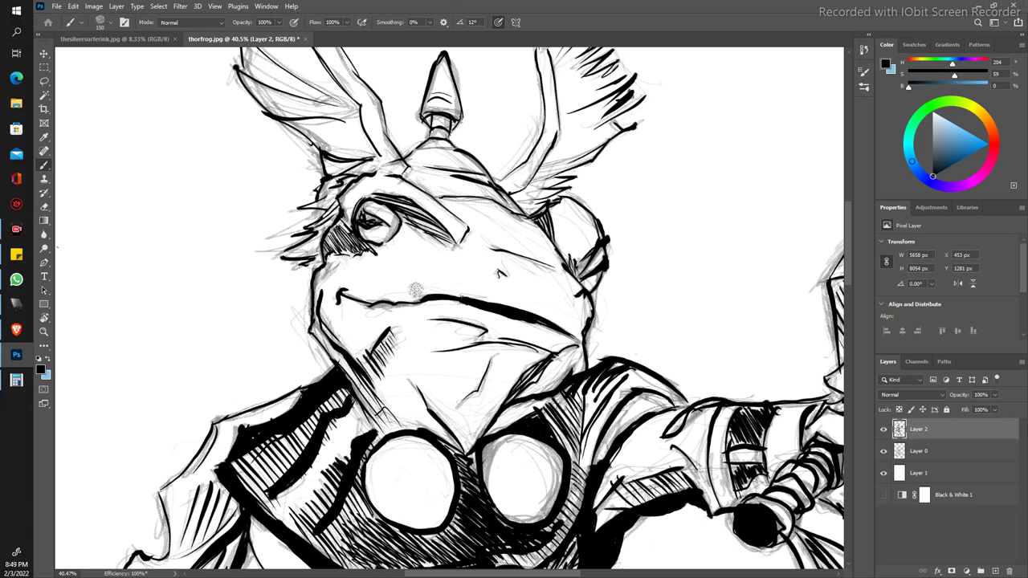
left_click_drag(408, 291, 387, 297)
left_click_drag(306, 321, 350, 370)
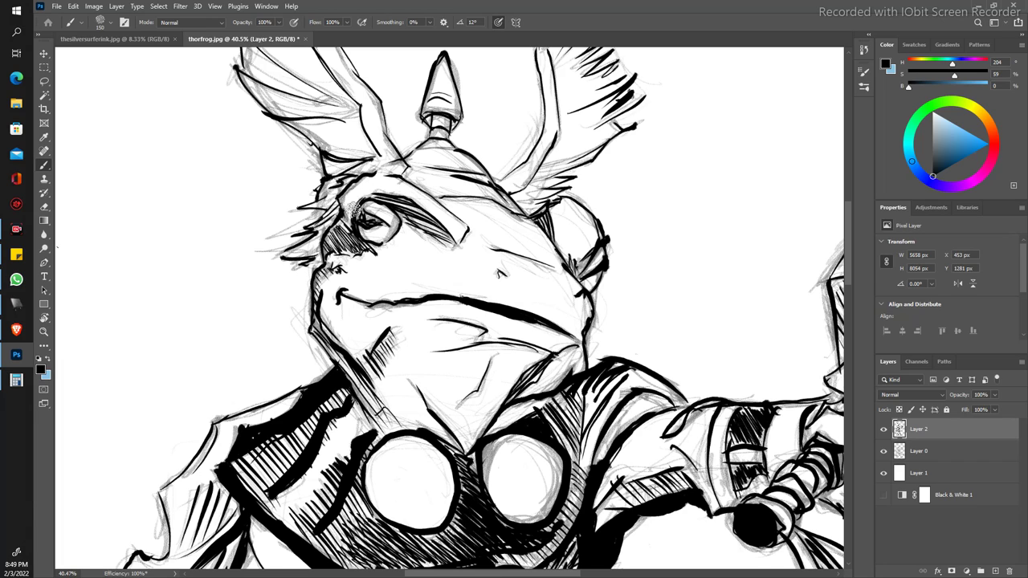
Step: Fill the pupil black, thicken the eyelid, and add strokes to the ear and helmet wing
mouse_move(363, 215)
left_mouse_down()
mouse_move(371, 218)
mouse_move(358, 212)
left_mouse_up()
left_click_drag(584, 245, 575, 261)
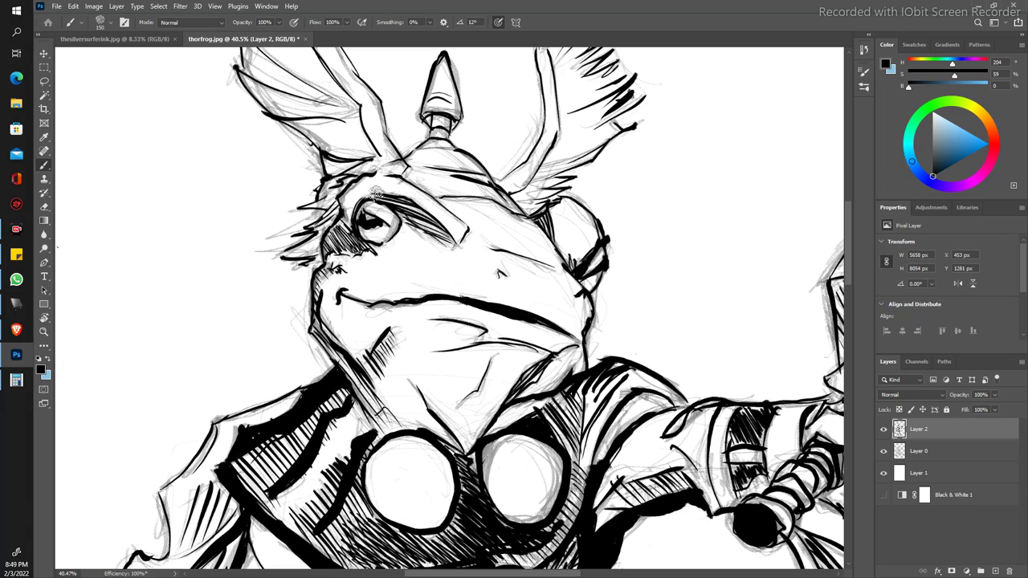
mouse_move(376, 193)
left_mouse_down()
mouse_move(397, 205)
mouse_move(371, 194)
left_mouse_up()
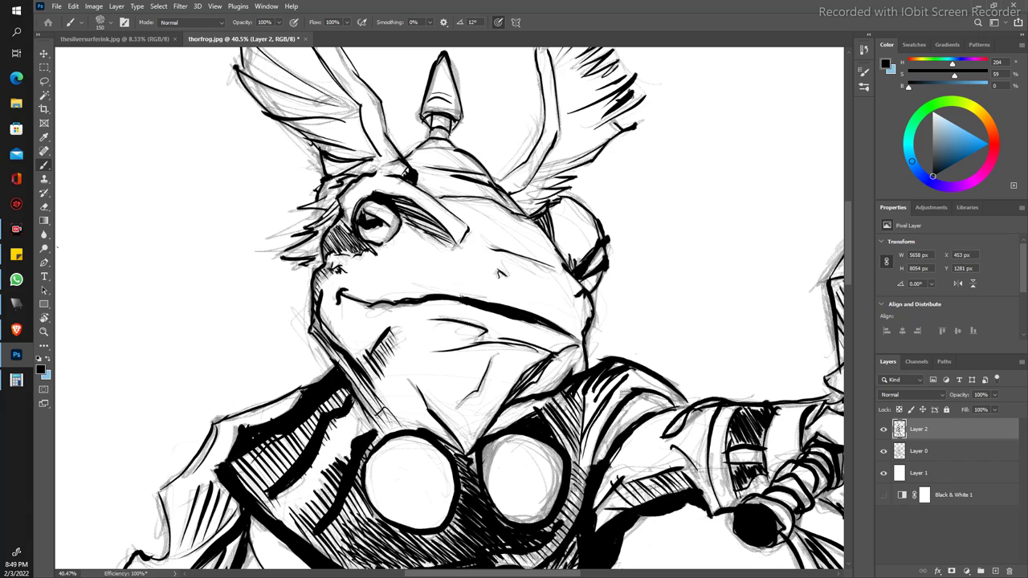
left_click_drag(535, 169, 589, 151)
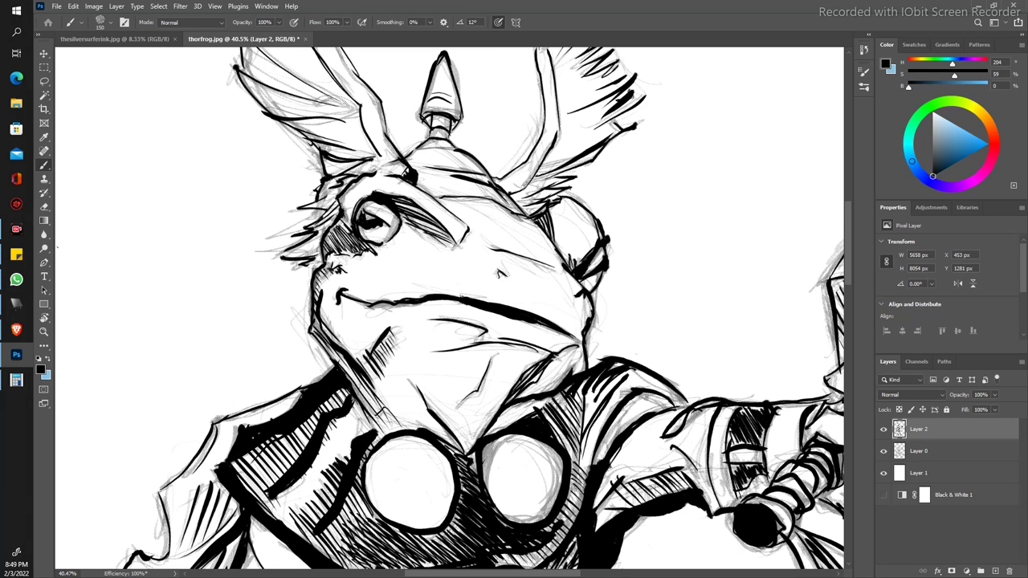
key("z")
left_click_drag(241, 138, 236, 133)
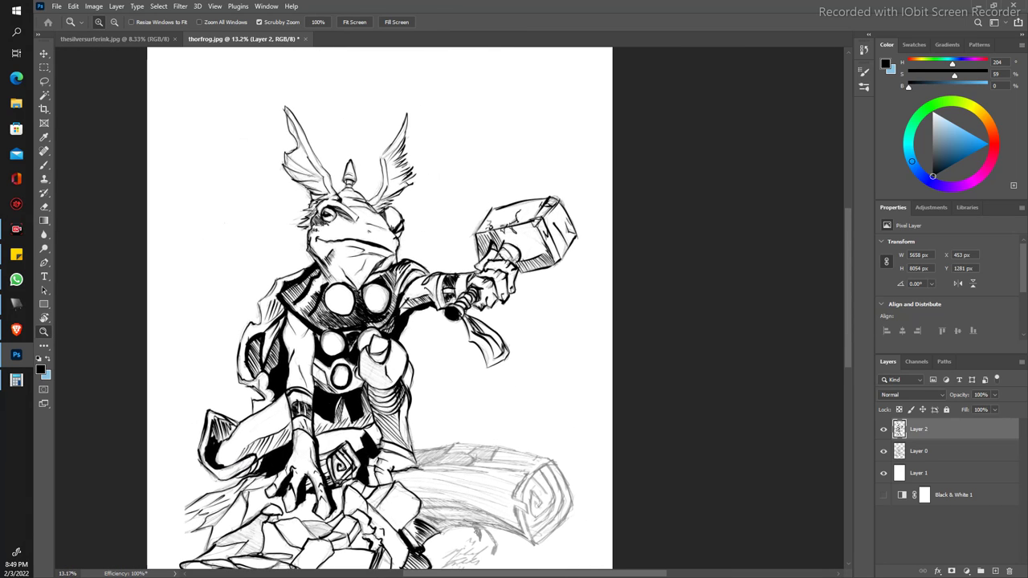
left_click_drag(296, 292, 289, 291)
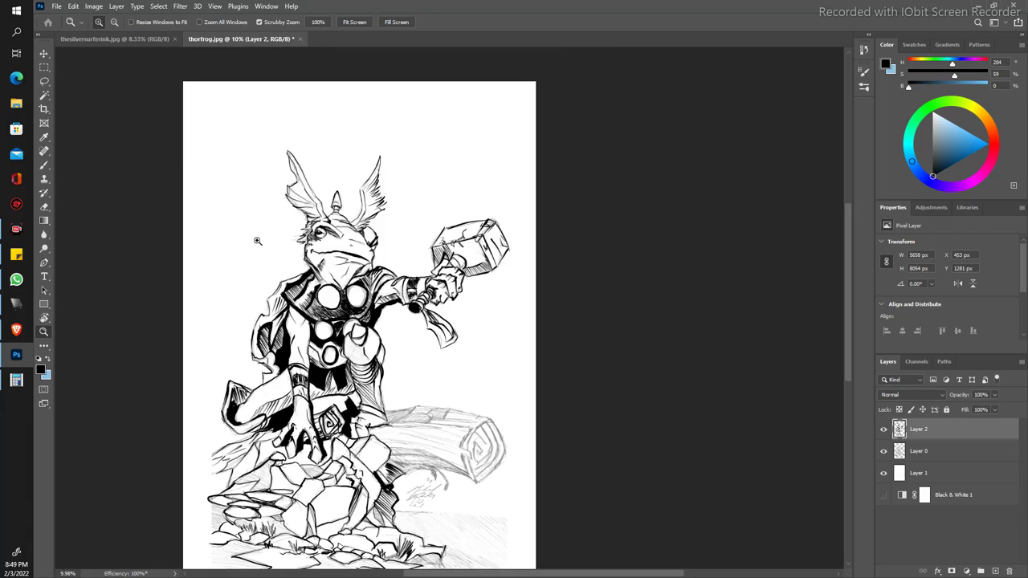
left_click_drag(248, 236, 313, 305)
key("b")
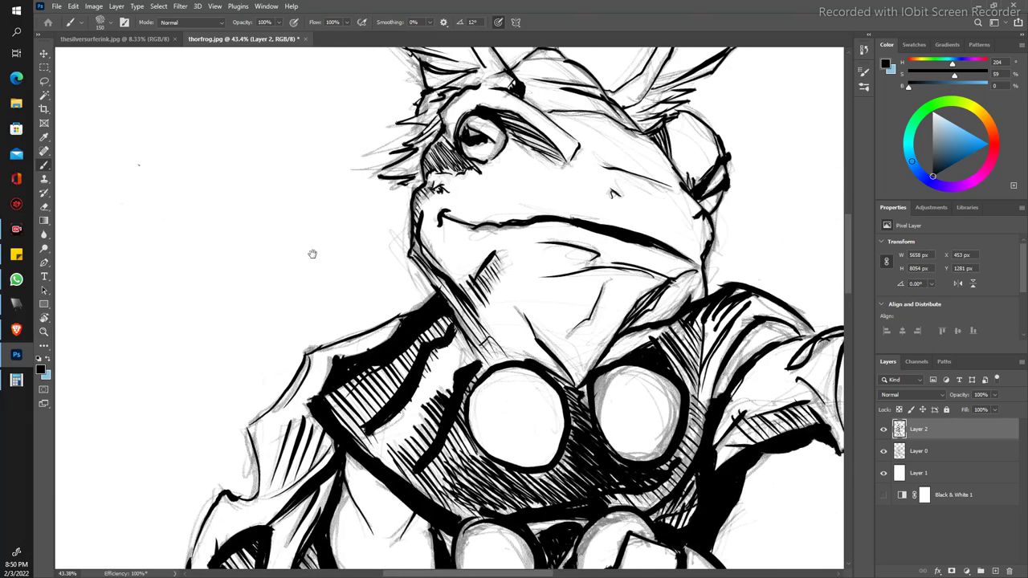
mouse_move(313, 252)
left_mouse_down()
mouse_move(214, 301)
mouse_move(191, 327)
left_mouse_up()
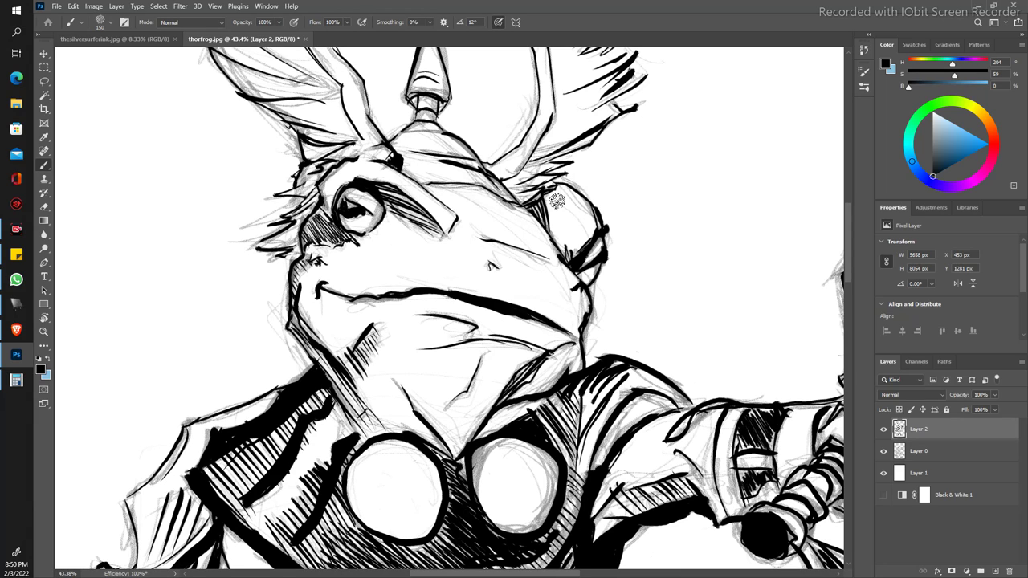
key("e")
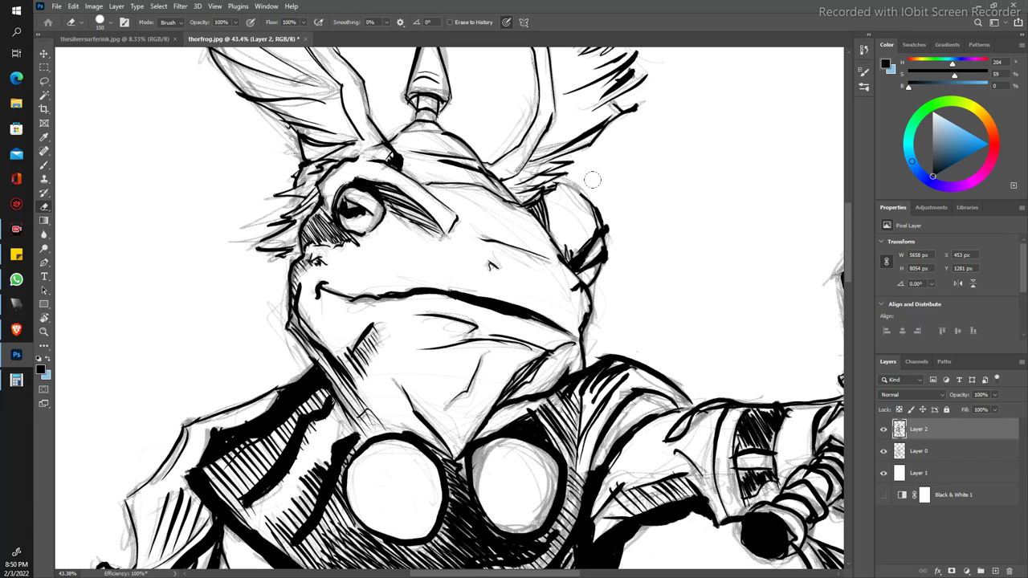
key("b")
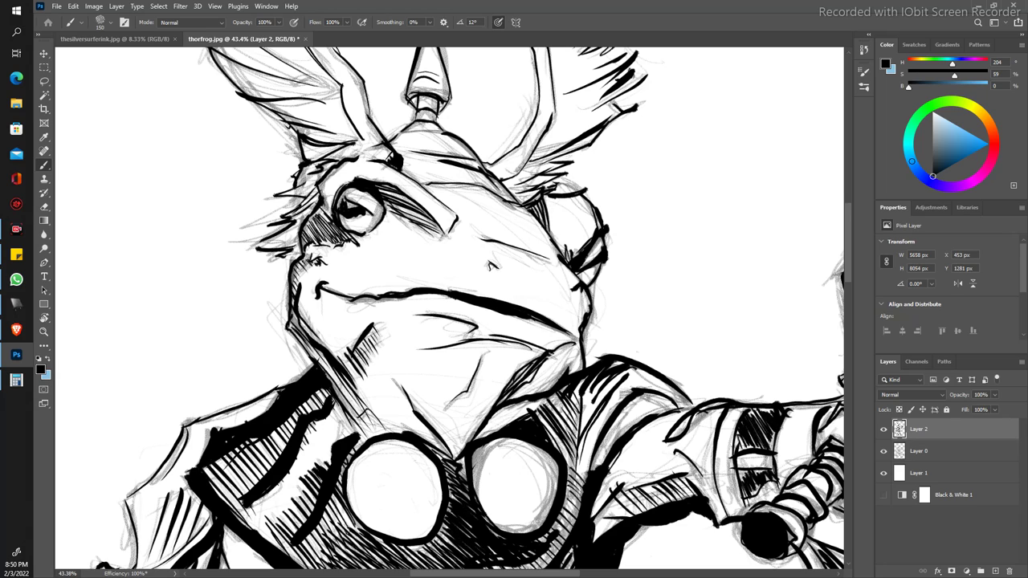
key("e")
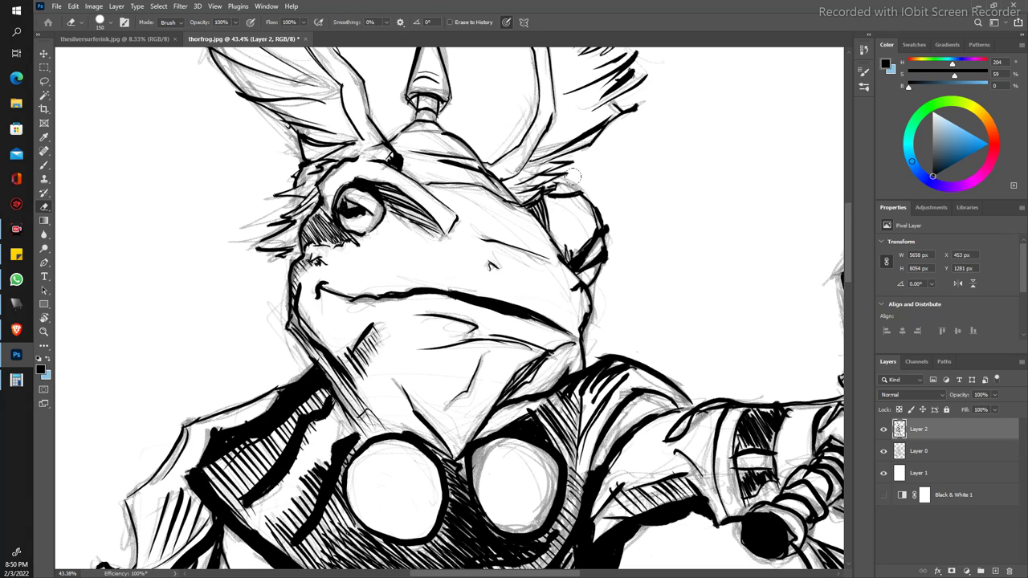
key("ctrl+minus")
key("ctrl+minus")
key("ctrl+minus")
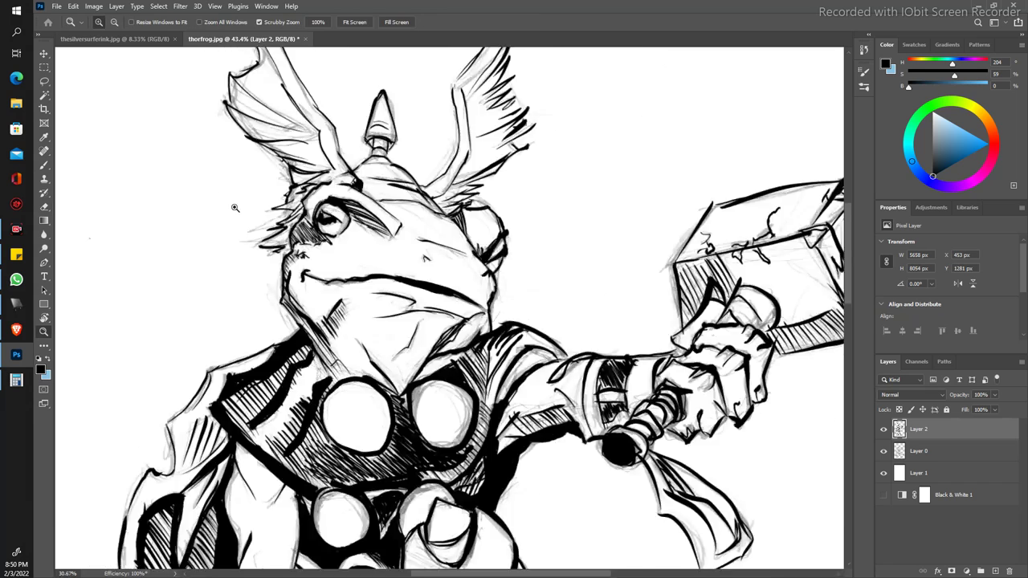
key("ctrl+minus")
key("ctrl+minus")
key("ctrl+0")
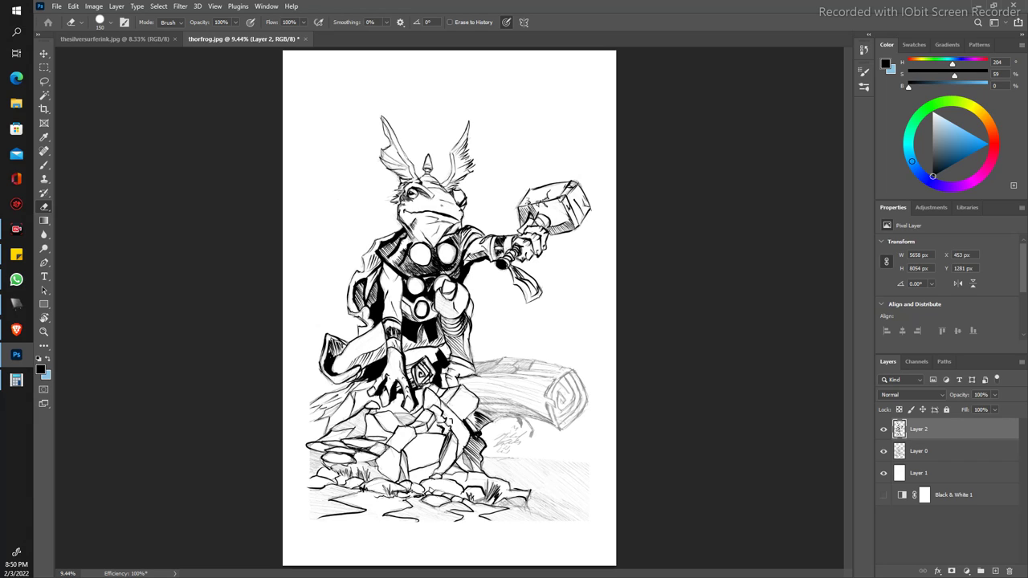
Step: Zoom to about 22% on the frog's lower body and rocks, with the Brush ready
scroll(302, 285, "up", 3, "alt")
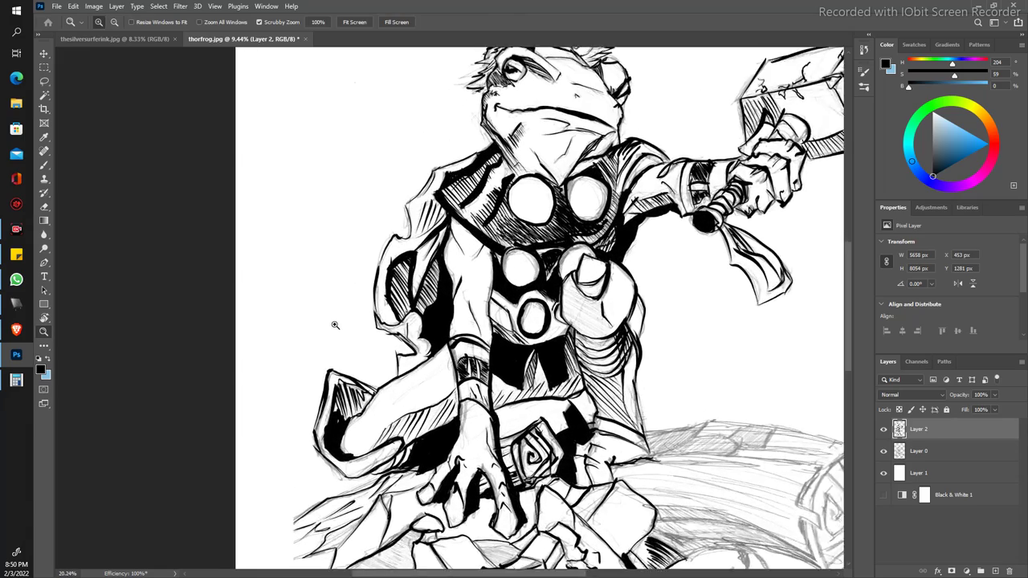
scroll(309, 299, "down", 5)
left_click_drag(311, 302, 301, 247)
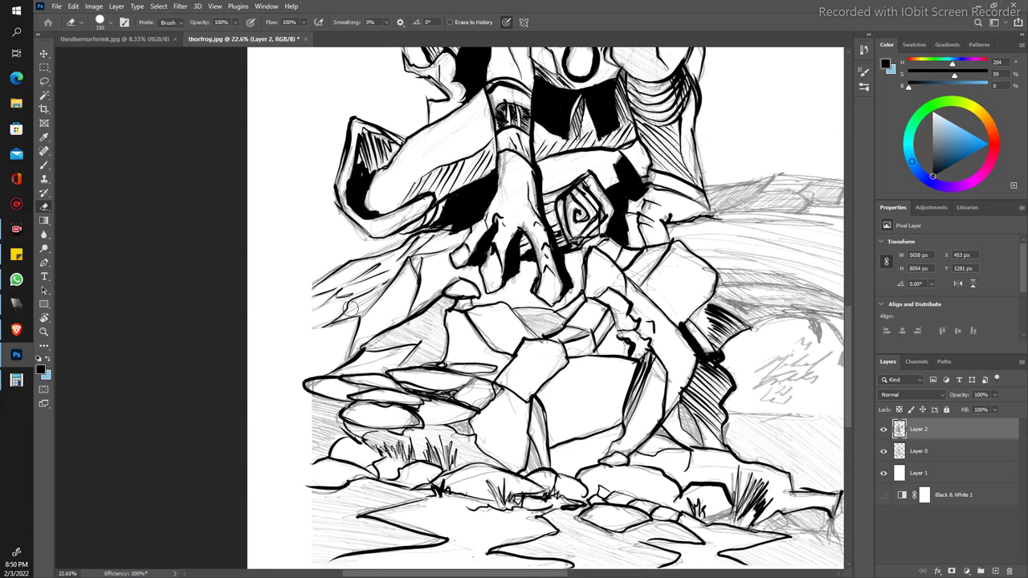
key("b")
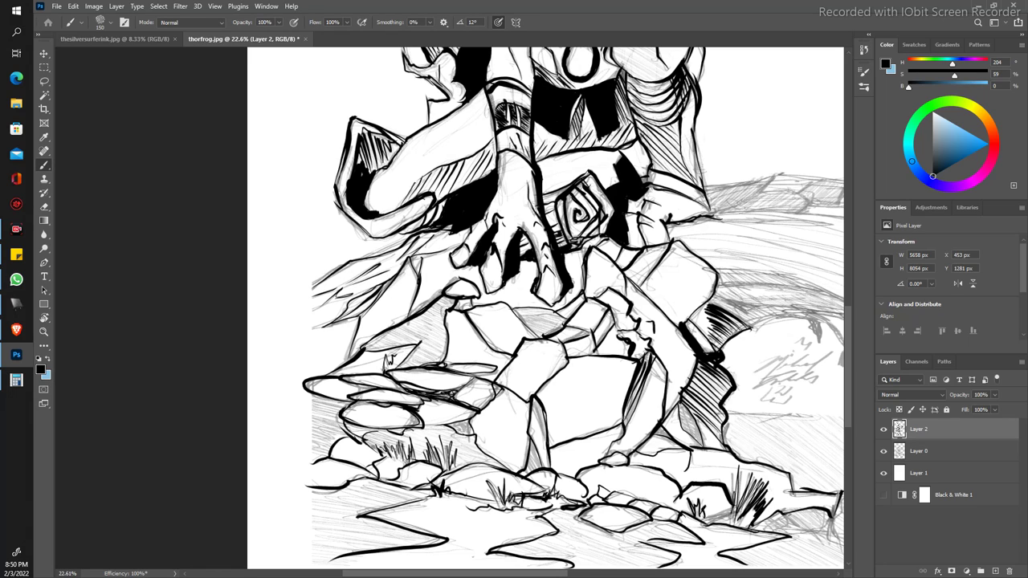
Step: Select a rock gap with the Magic Wand and fill it with black foreground colour
key("w")
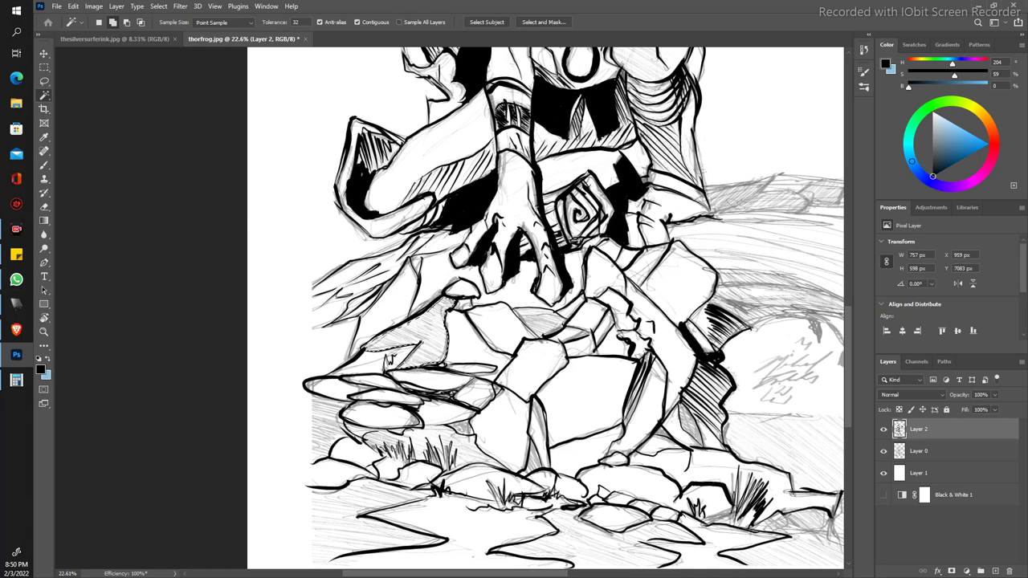
left_click(73, 6)
left_click(81, 173)
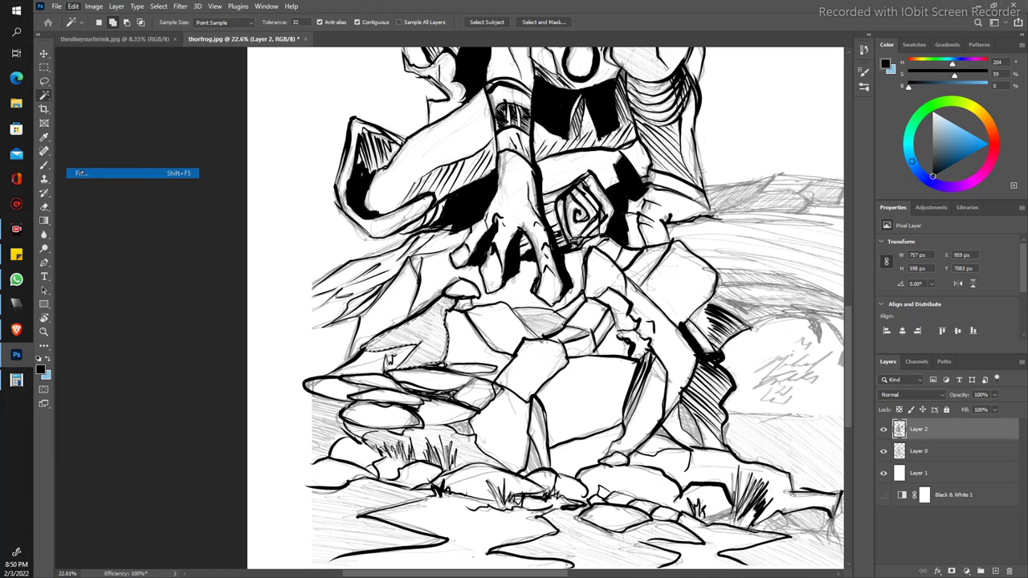
left_click(575, 150)
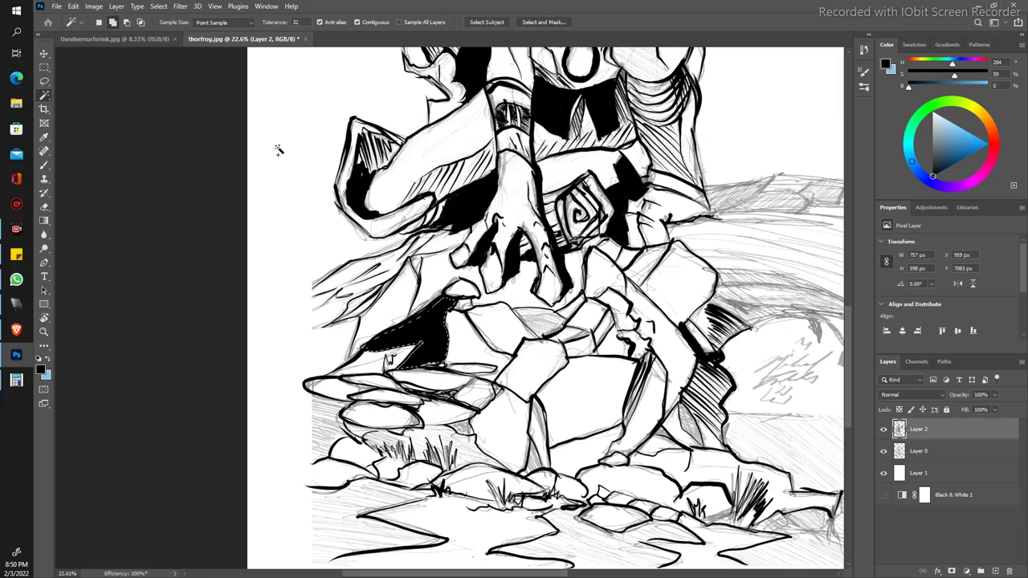
key("z")
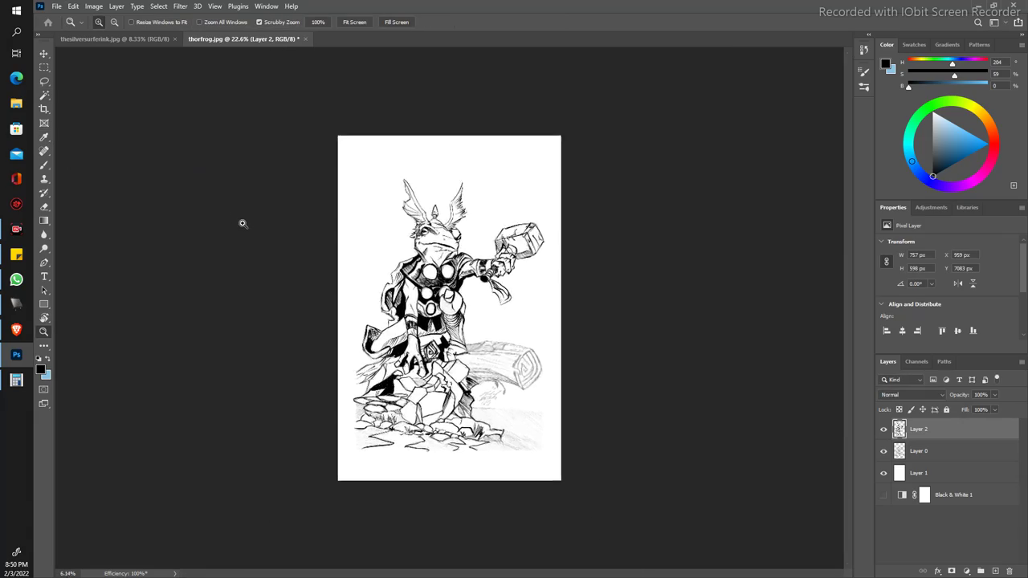
left_click_drag(302, 315, 287, 266)
Step: Select further gaps between the rocks and fill them with black twice more
key("w")
left_click_drag(294, 336, 270, 247)
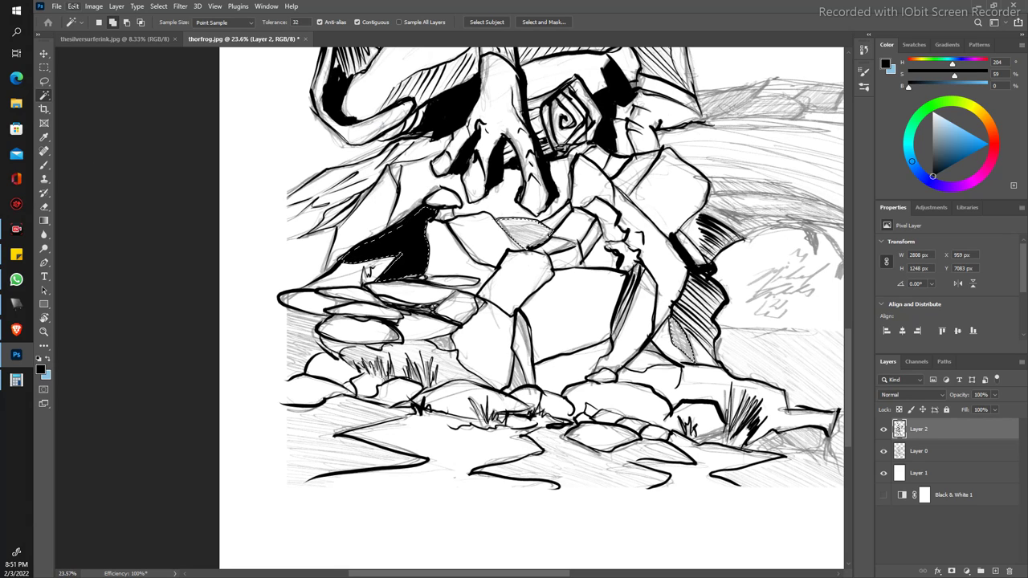
left_click(72, 5)
left_click(79, 172)
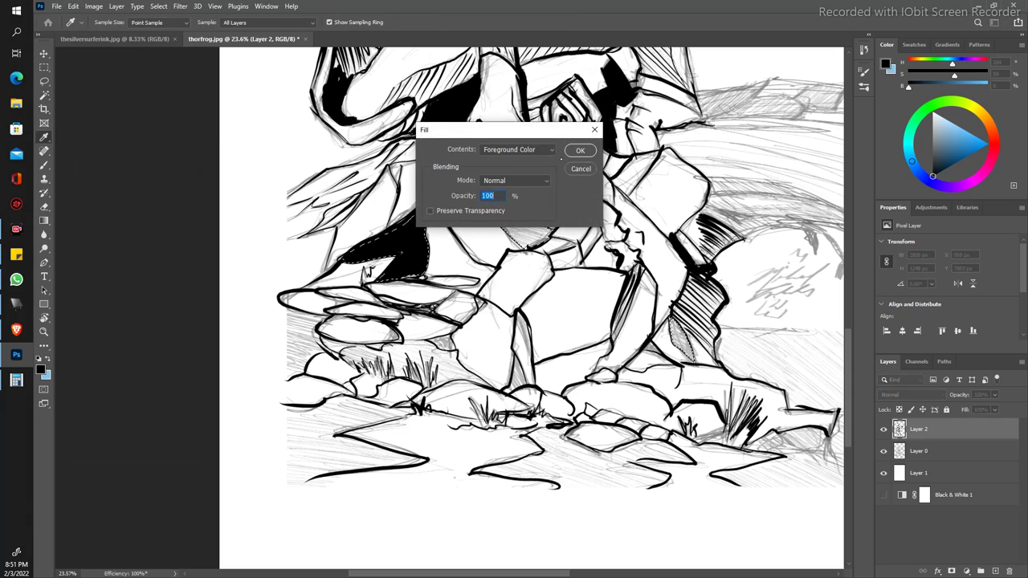
key("Return")
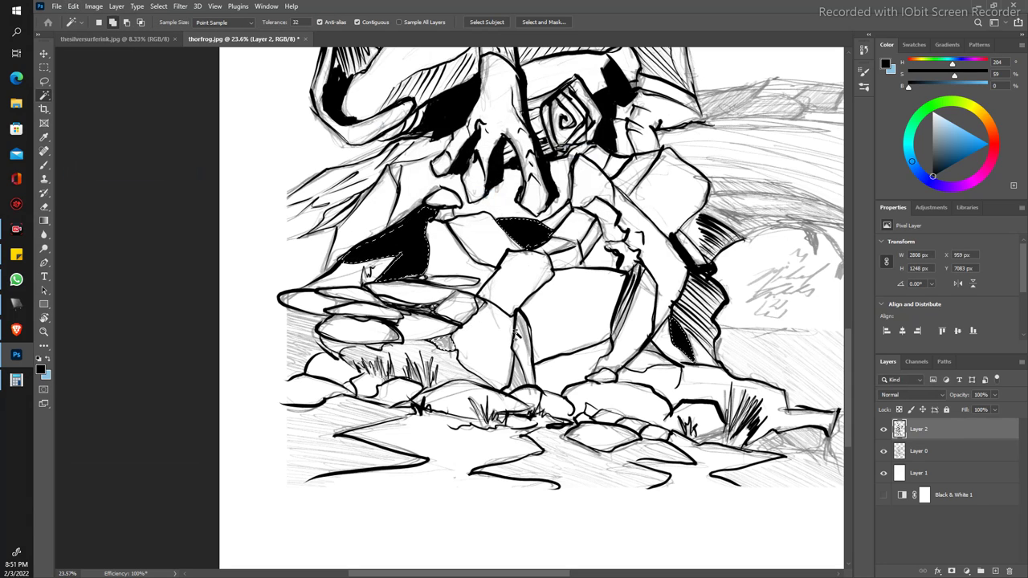
left_click(72, 6)
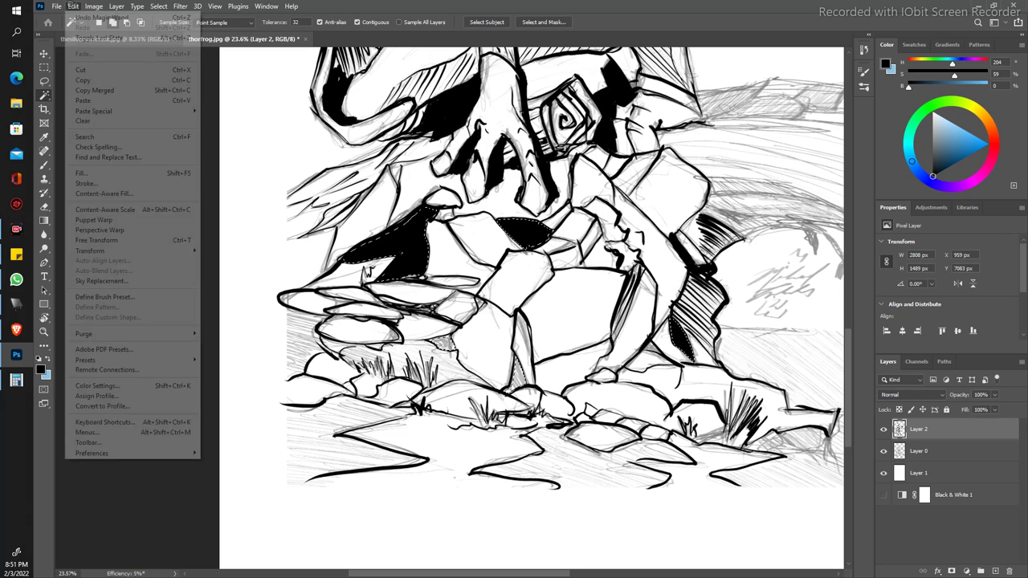
left_click(81, 172)
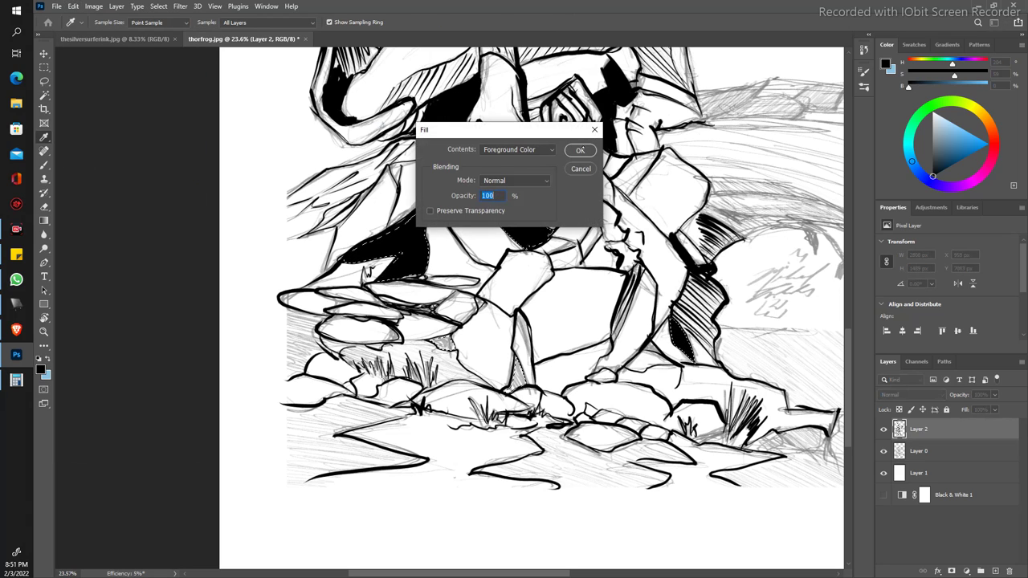
key("Return")
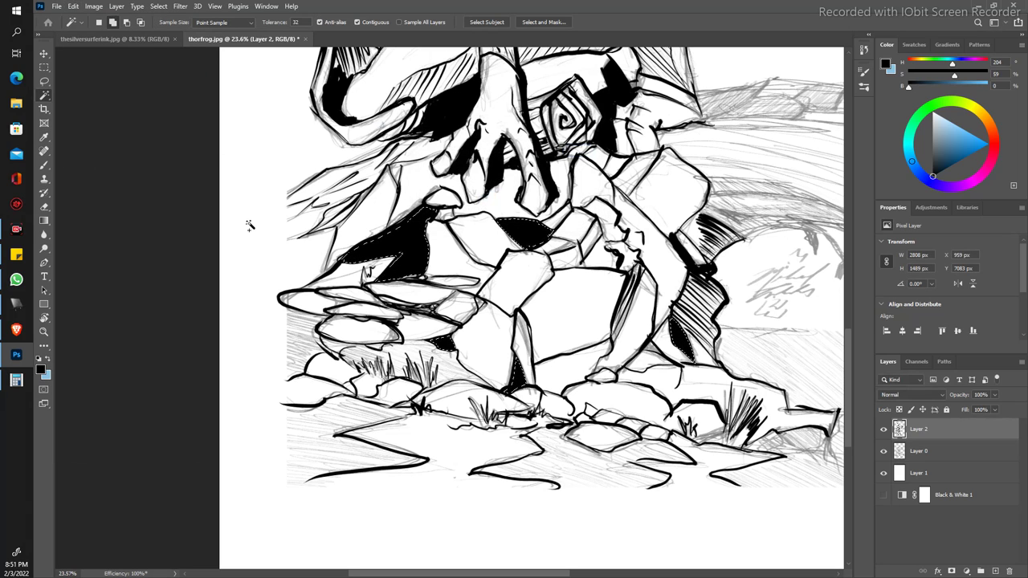
key("z")
mouse_move(248, 222)
left_mouse_down()
mouse_move(224, 179)
mouse_move(267, 240)
mouse_move(278, 310)
mouse_move(268, 280)
left_mouse_up()
Step: Zoom into the rocks and dab black into a small gap and under a rock's edge
key("w")
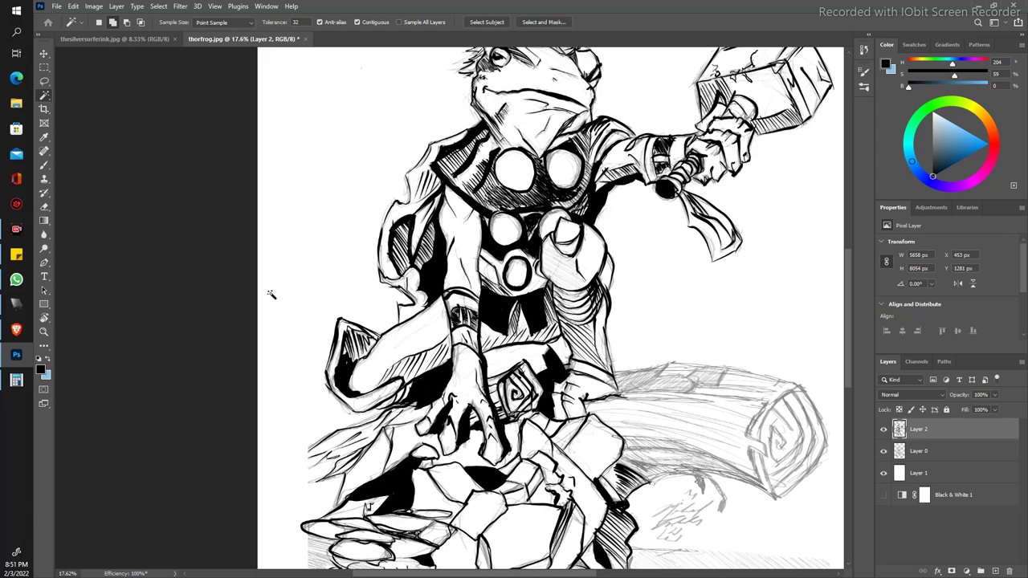
key("e")
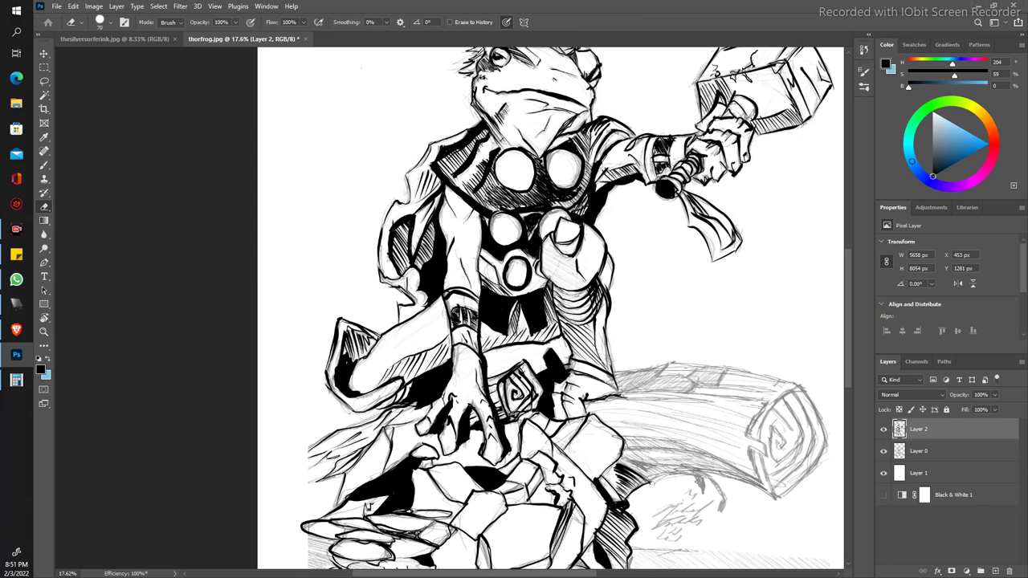
key("z")
mouse_move(333, 286)
left_mouse_down()
mouse_move(294, 252)
mouse_move(353, 312)
left_mouse_up()
key("e")
scroll(338, 314, "down", 8)
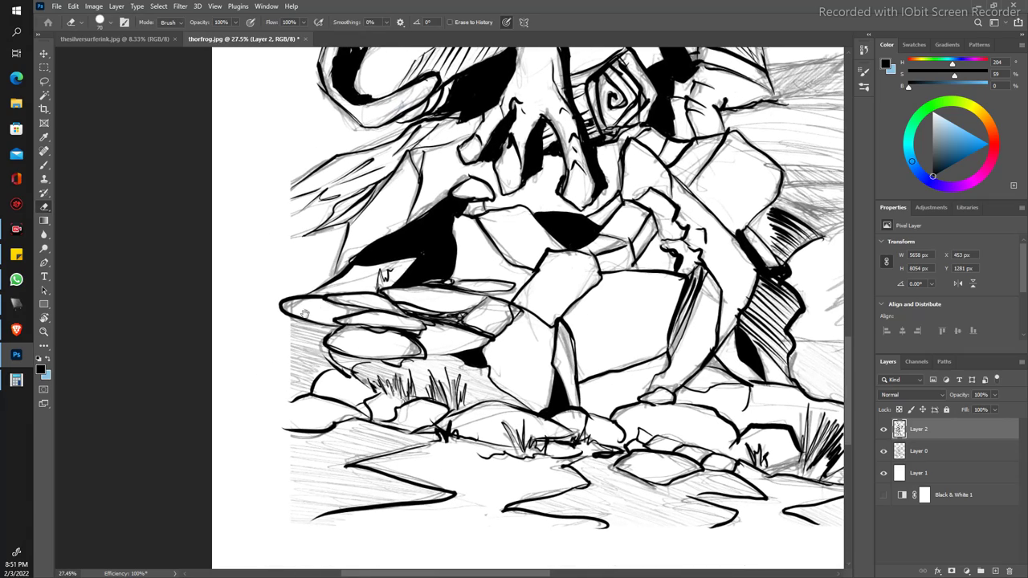
key("b")
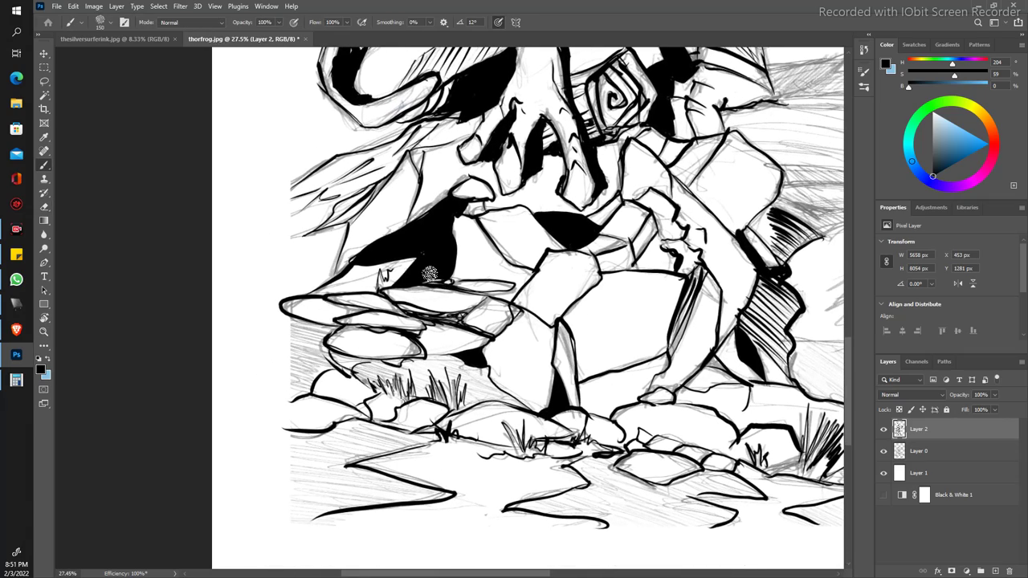
left_click(434, 280)
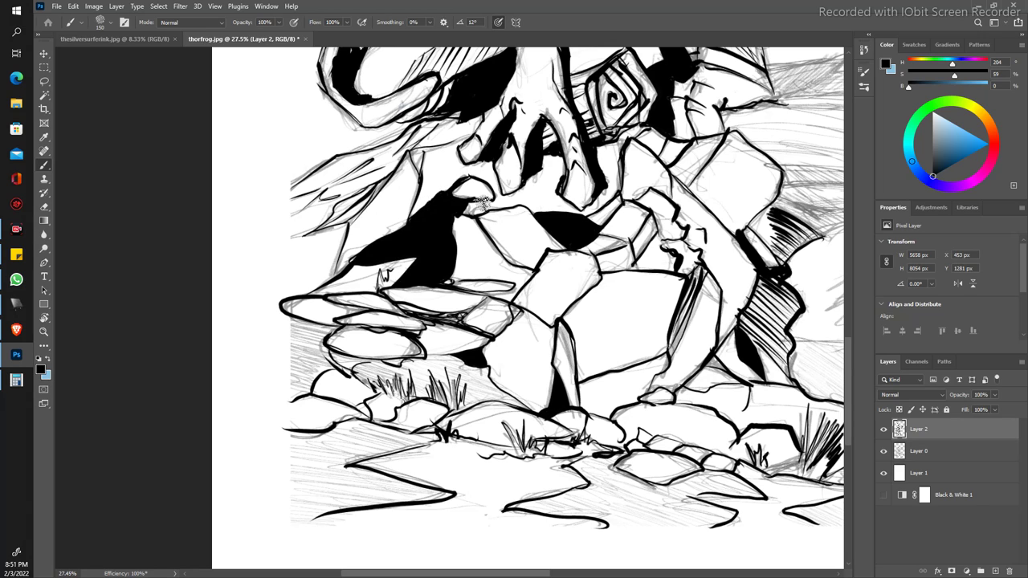
mouse_move(482, 203)
left_mouse_down()
mouse_move(491, 205)
mouse_move(483, 208)
left_mouse_up()
key("z")
scroll(236, 188, "down", 5)
scroll(236, 189, "down", 1)
scroll(236, 189, "up", 1)
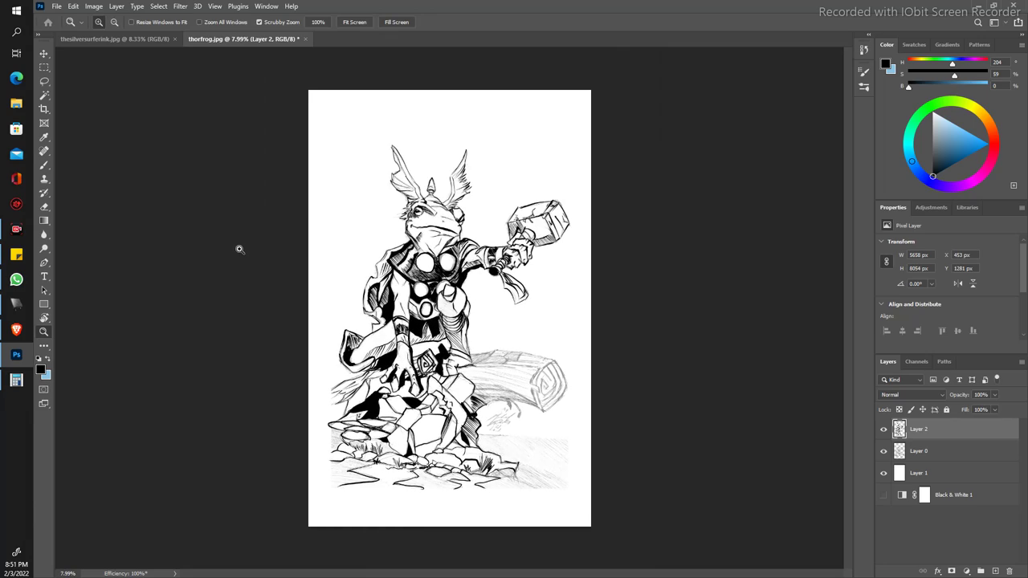
Step: Draw parallel hatch strokes on the block beside the spiral and paint black fill upward above it
scroll(296, 280, "up", 4)
key("b")
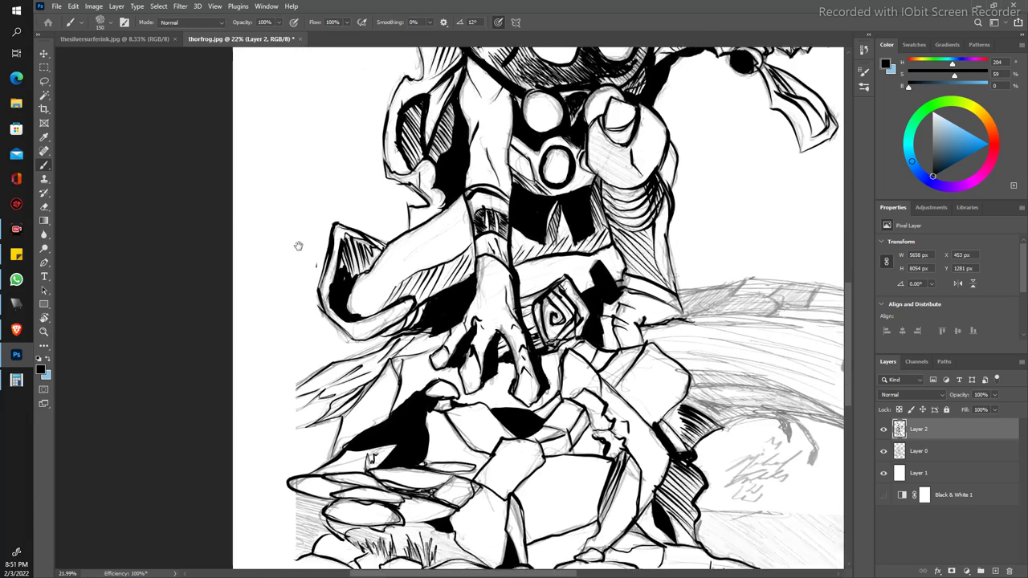
left_click_drag(481, 211, 407, 156)
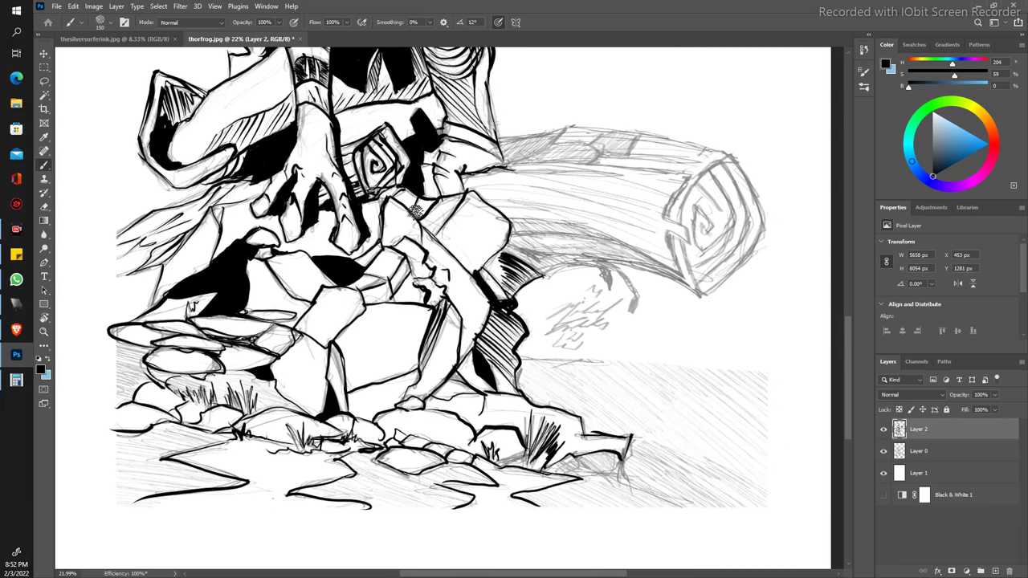
key("z")
scroll(426, 223, "down", 4)
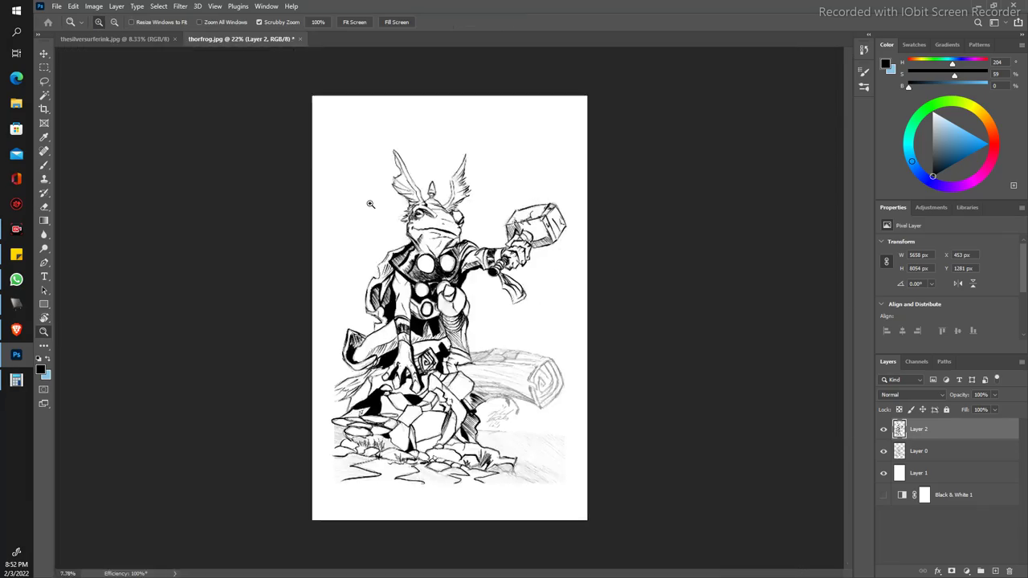
scroll(426, 223, "up", 6)
key("b")
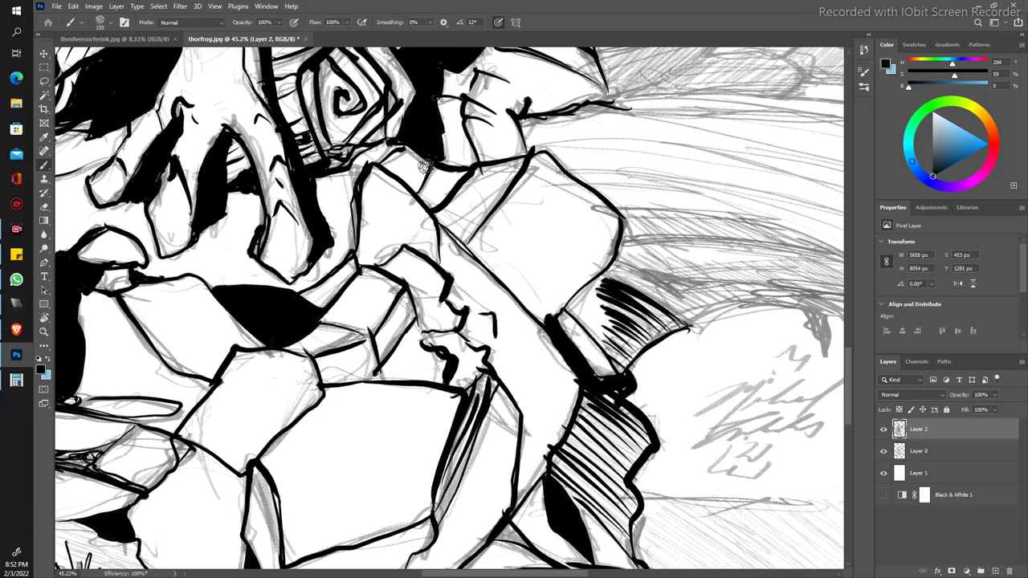
mouse_move(434, 209)
left_mouse_down()
mouse_move(464, 235)
mouse_move(511, 182)
left_mouse_up()
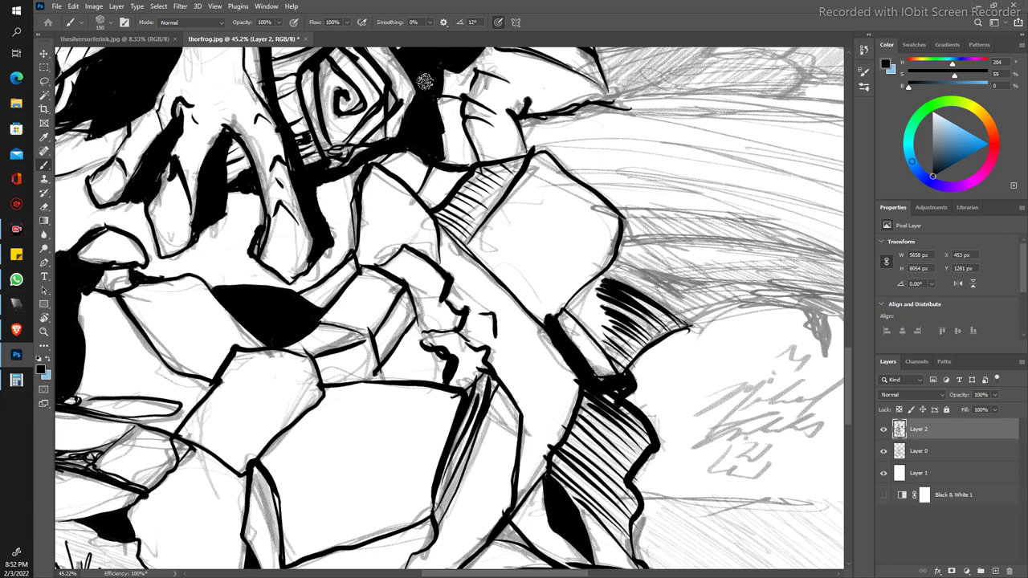
left_click_drag(422, 79, 427, 70)
Step: Zoom in on the frog's chest and the fist gripping the hammer
key("z")
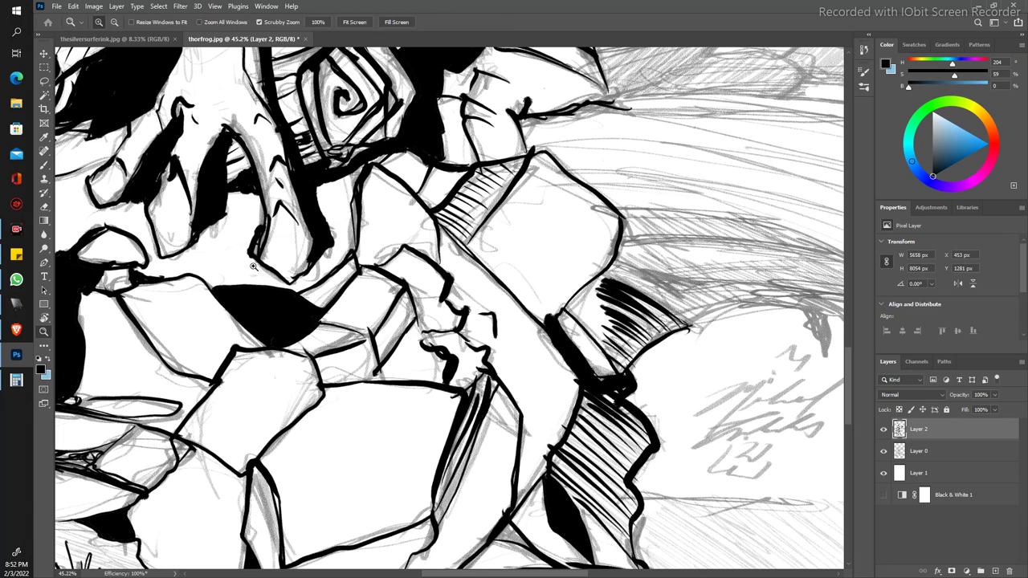
mouse_move(219, 198)
left_mouse_down()
mouse_move(236, 227)
mouse_move(216, 209)
left_mouse_up()
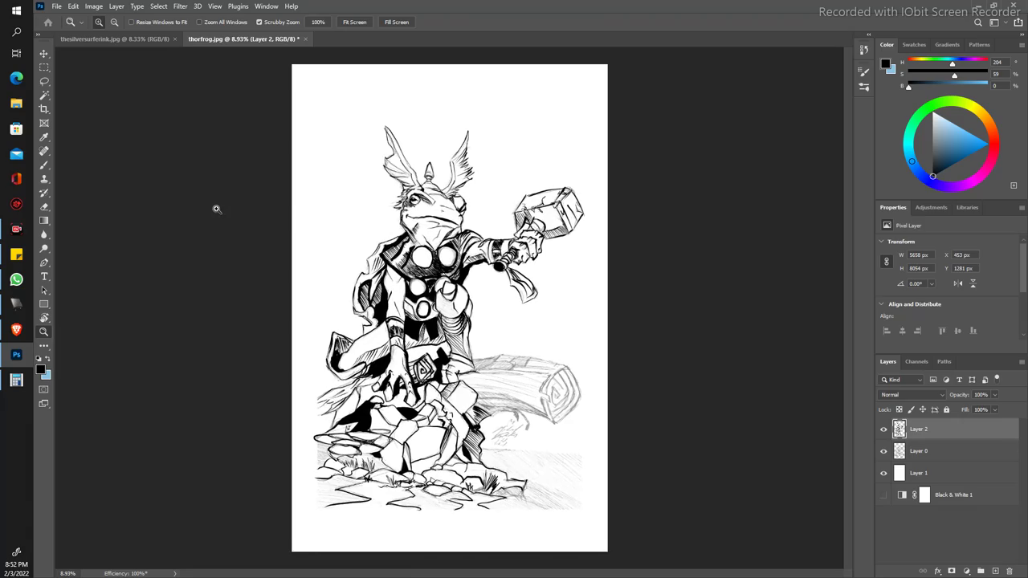
left_click_drag(253, 258, 265, 258)
key("b")
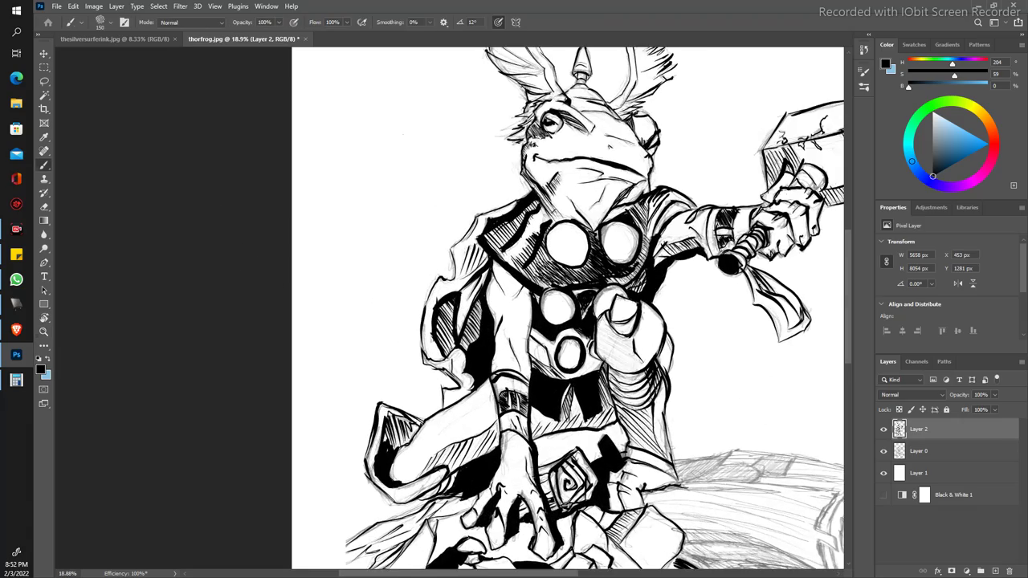
left_click_drag(321, 405, 321, 241)
scroll(254, 345, "down", 1)
left_click_drag(254, 346, 281, 306)
scroll(281, 306, "up", 1)
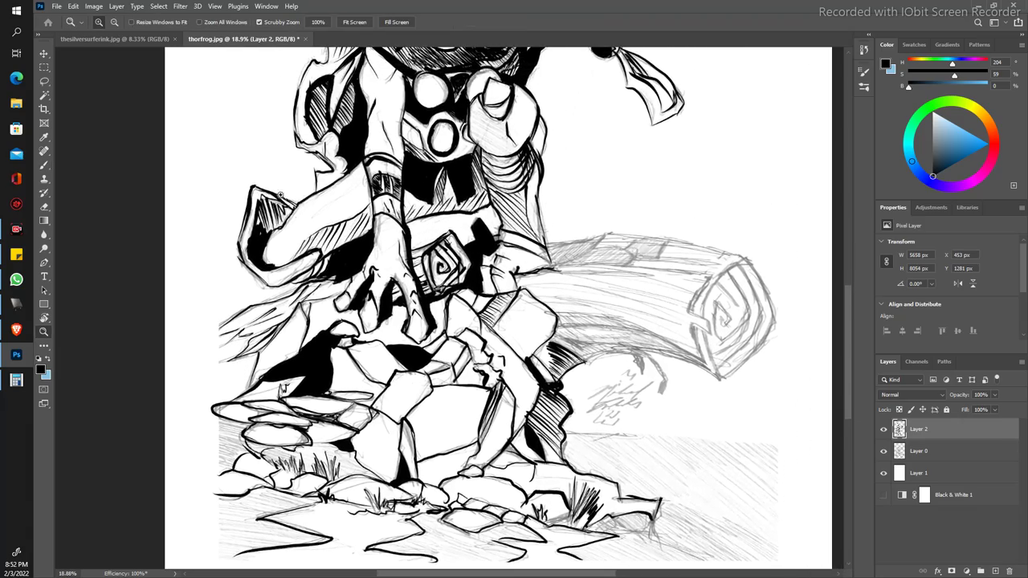
scroll(305, 218, "up", 1)
mouse_move(305, 218)
left_mouse_down()
mouse_move(224, 346)
mouse_move(217, 392)
left_mouse_up()
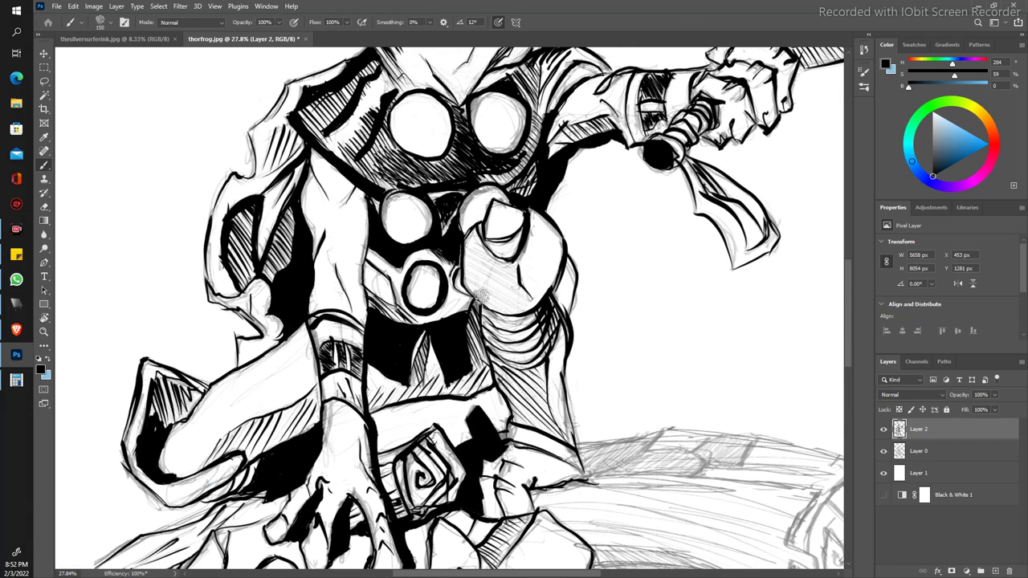
Step: Hatch diagonally across the fist and re-ink the curve and left edge of its fingers
mouse_move(463, 262)
left_mouse_down()
mouse_move(538, 305)
mouse_move(516, 283)
left_mouse_up()
mouse_move(461, 238)
left_mouse_down()
mouse_move(518, 273)
mouse_move(485, 250)
left_mouse_up()
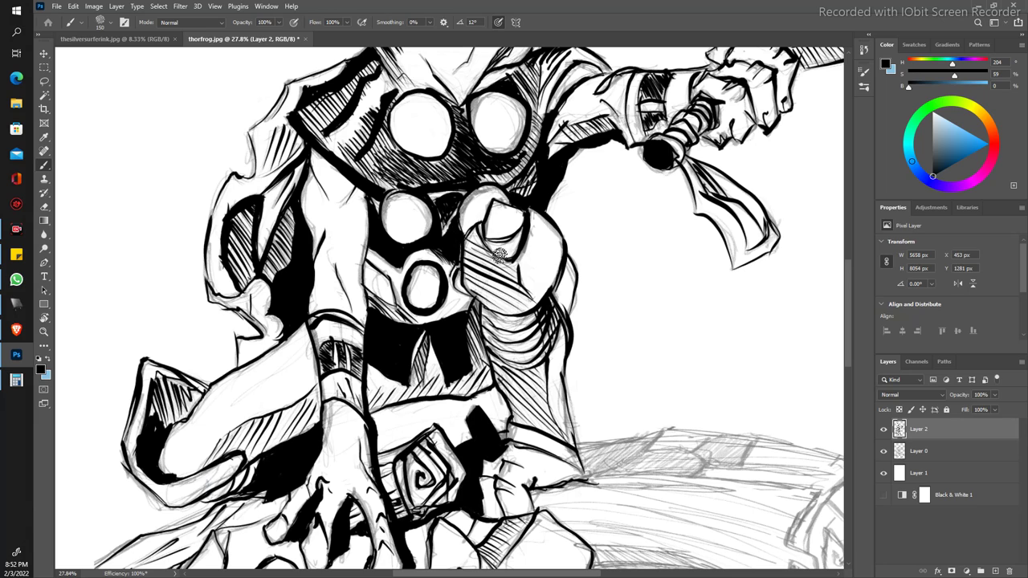
mouse_move(476, 225)
left_mouse_down()
mouse_move(495, 256)
mouse_move(522, 257)
left_mouse_up()
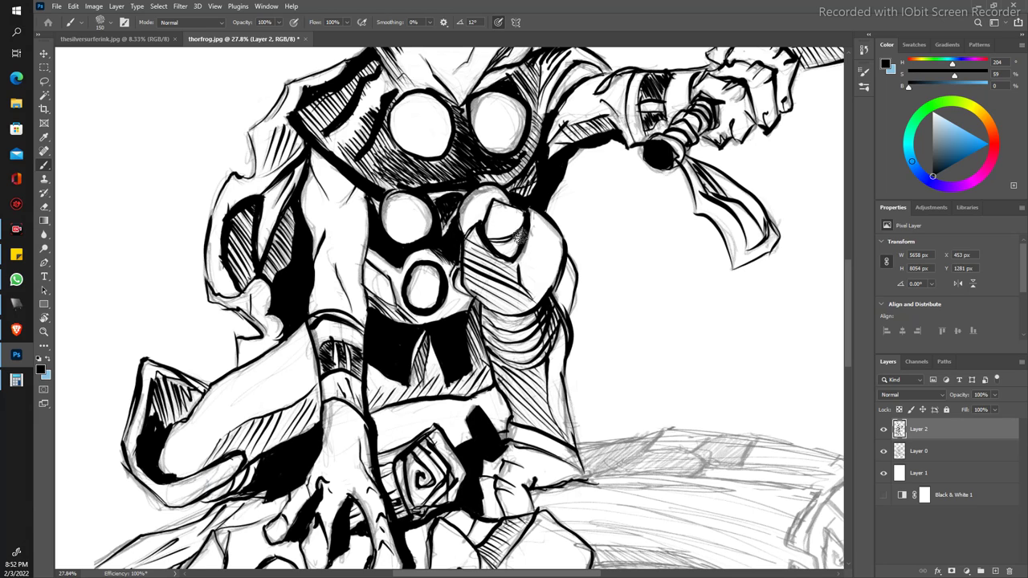
left_click_drag(482, 208, 464, 240)
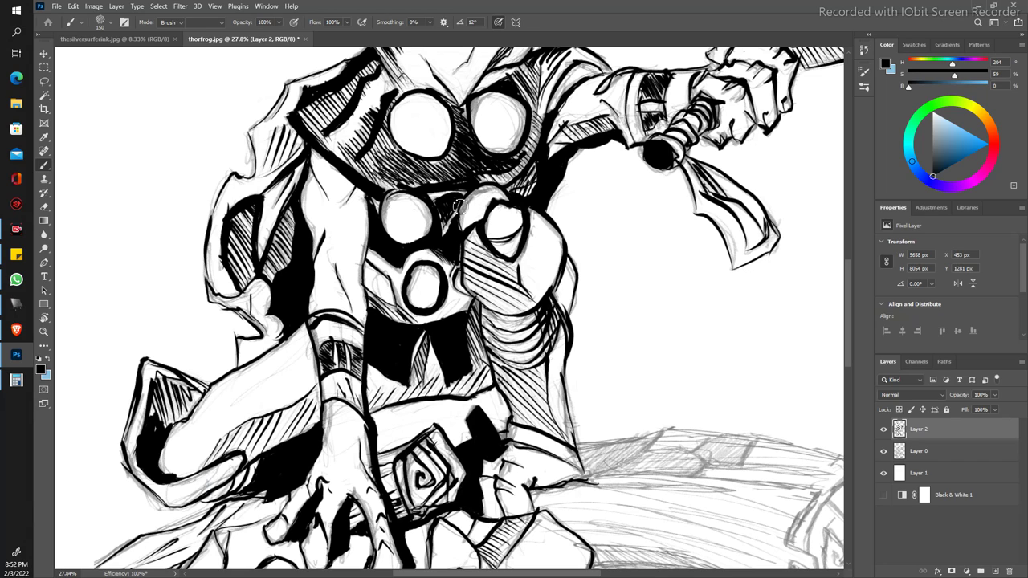
key("e")
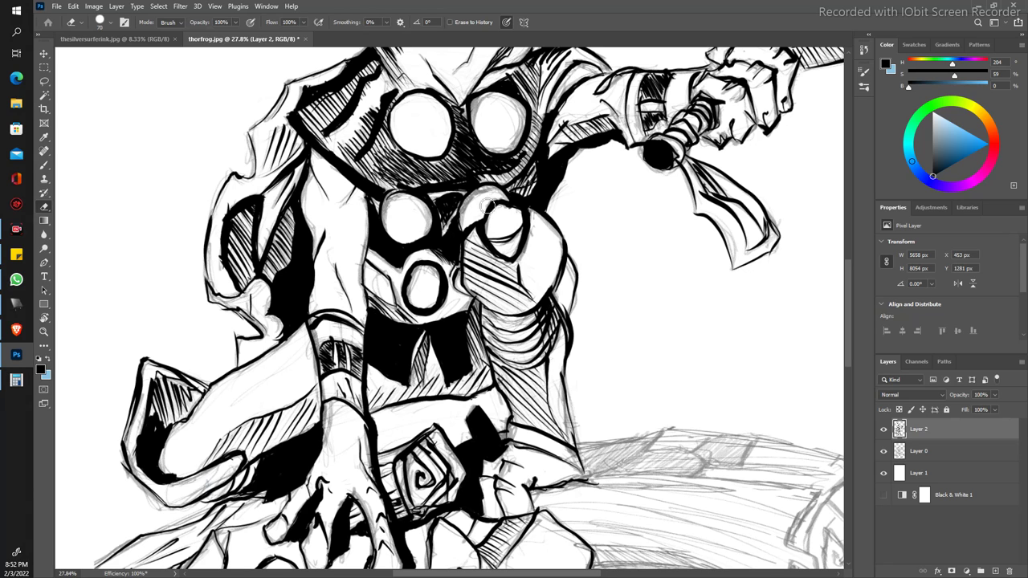
Step: Zoom in on the rocks beneath the frog and rotate the canvas view sideways
key("z")
left_click(207, 216, "alt")
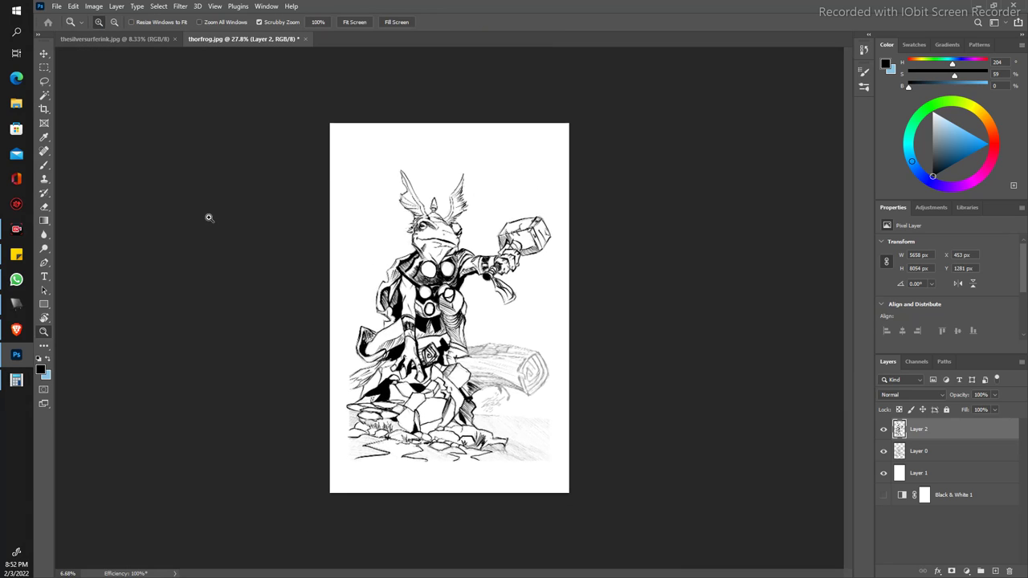
left_click_drag(207, 216, 212, 216)
mouse_move(239, 286)
left_mouse_down()
mouse_move(223, 260)
mouse_move(294, 328)
left_mouse_up()
key("e")
mouse_move(360, 372)
left_mouse_down()
mouse_move(169, 182)
mouse_move(209, 112)
left_mouse_up()
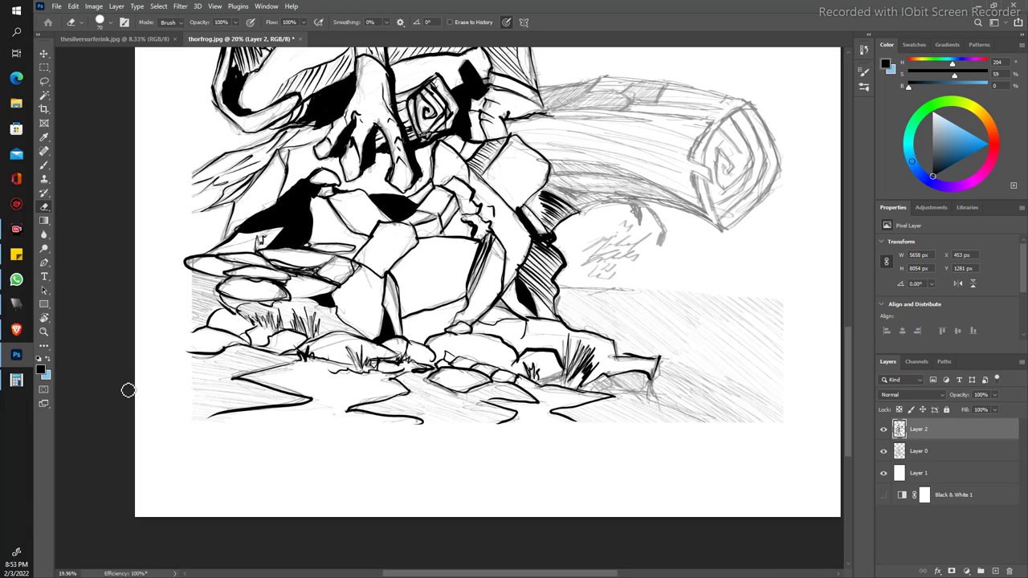
key("r")
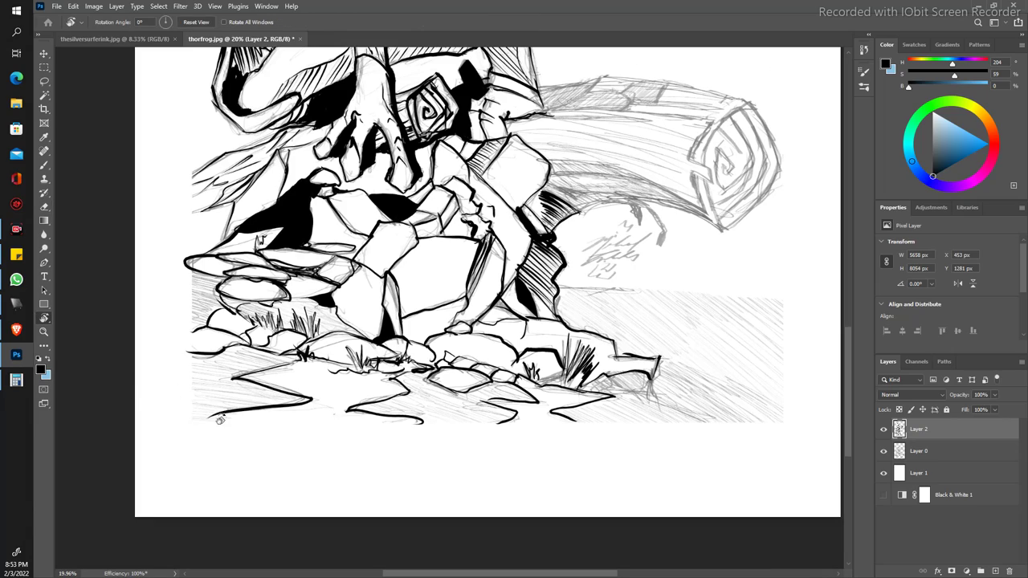
mouse_move(221, 414)
left_mouse_down()
mouse_move(234, 142)
mouse_move(289, 329)
left_mouse_up()
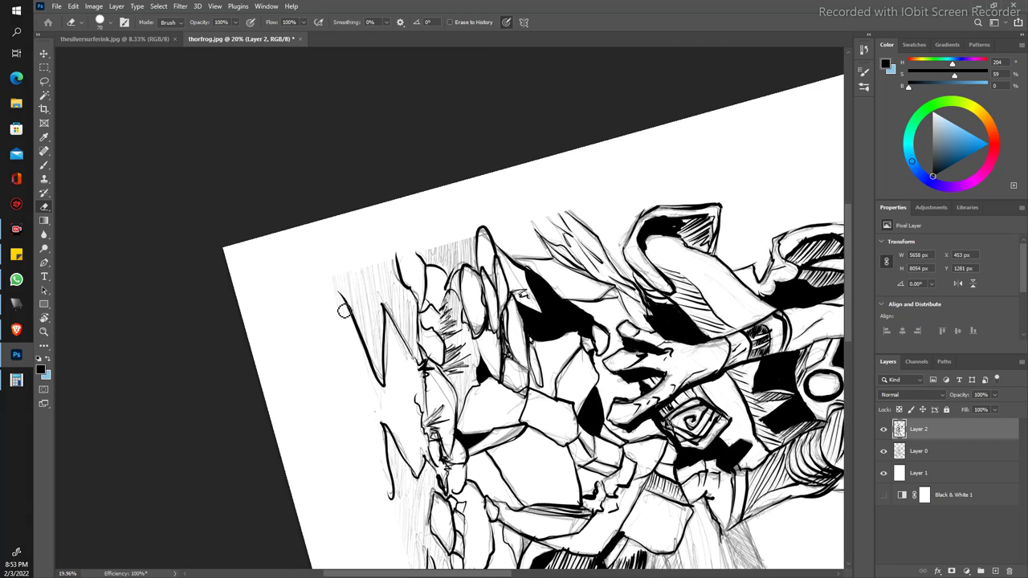
Step: Draw nine closely spaced vertical hatch strokes along the rock pile's left edge
key("b")
left_click_drag(338, 275, 358, 324)
left_click_drag(363, 264, 377, 378)
mouse_move(375, 273)
left_mouse_down()
mouse_move(379, 384)
mouse_move(387, 330)
left_mouse_up()
mouse_move(371, 244)
left_mouse_down()
mouse_move(393, 323)
mouse_move(399, 314)
left_mouse_up()
left_click_drag(392, 265, 408, 347)
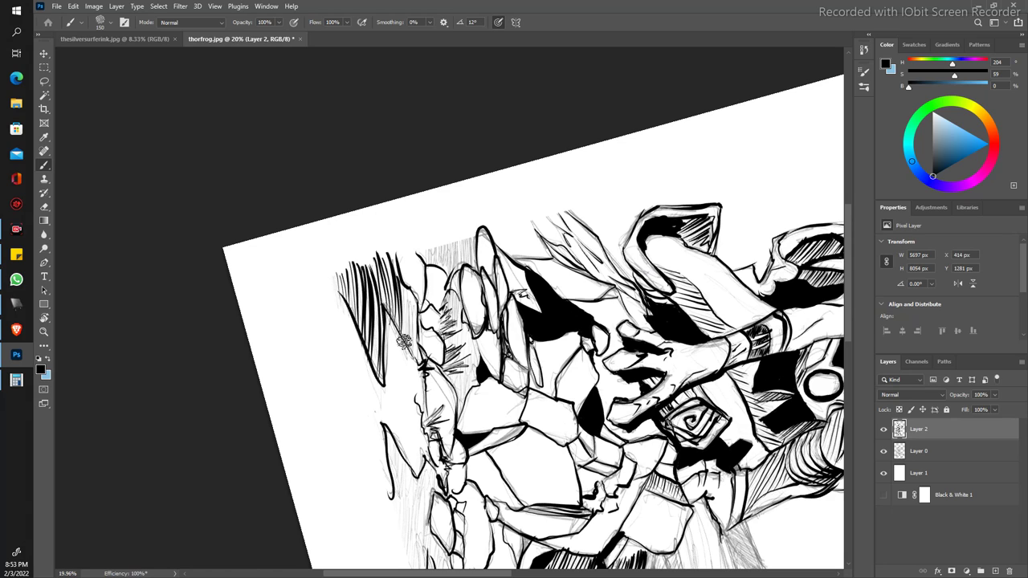
mouse_move(400, 287)
left_mouse_down()
mouse_move(414, 365)
mouse_move(416, 356)
left_mouse_up()
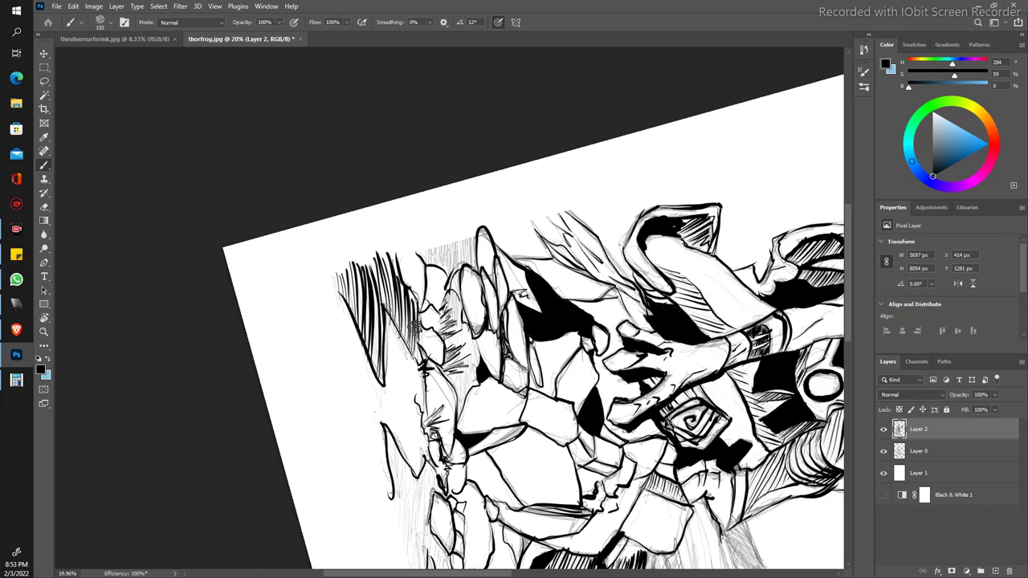
left_click_drag(411, 321, 420, 362)
left_click_drag(403, 279, 418, 326)
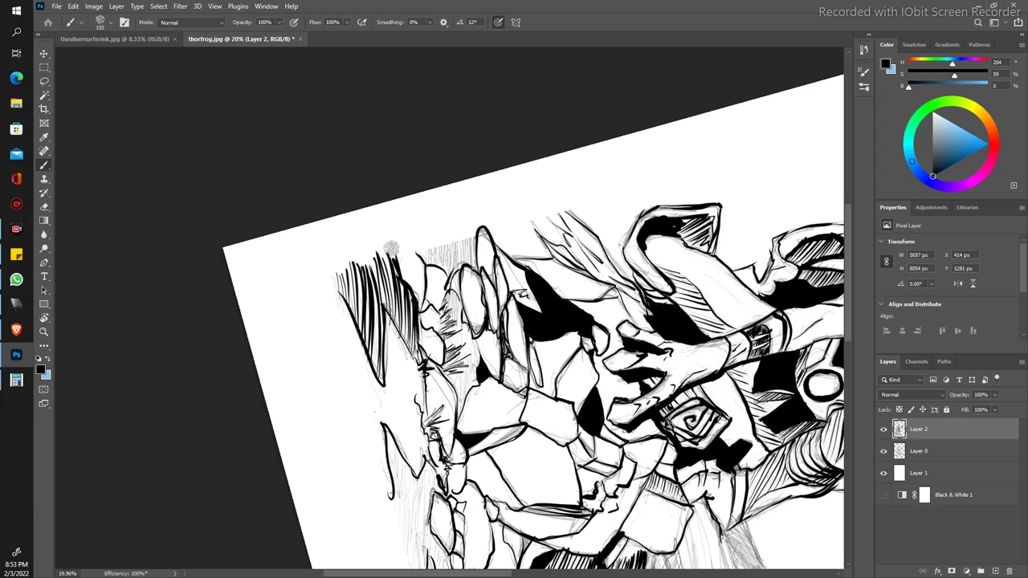
mouse_move(390, 245)
left_mouse_down()
mouse_move(421, 365)
mouse_move(412, 328)
left_mouse_up()
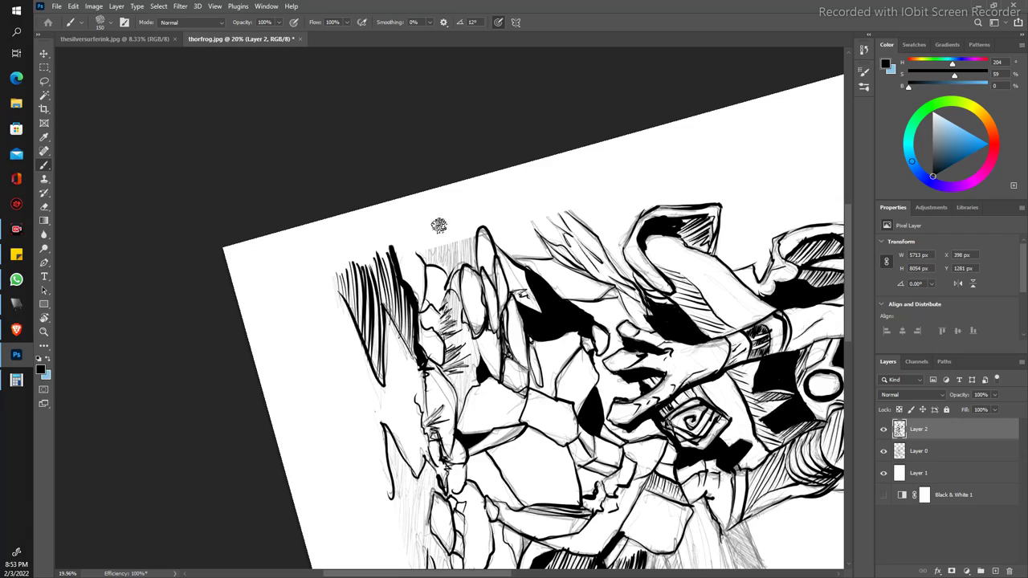
key("z")
scroll(294, 200, "down", 2)
Step: Ink and thicken the right and left edges of the central rock outline
scroll(294, 200, "up", 2)
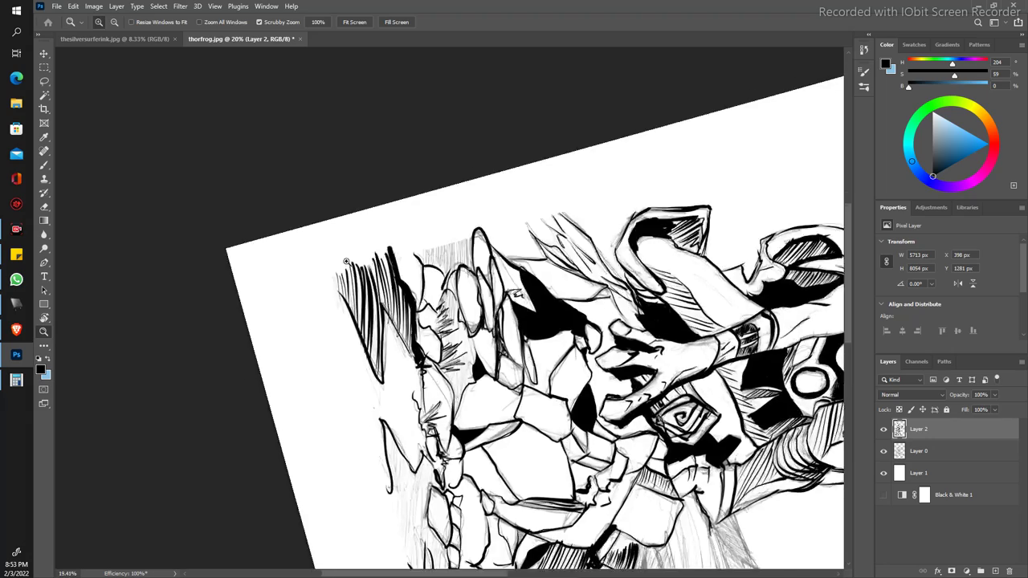
scroll(294, 200, "up", 2)
key("b")
scroll(450, 308, "up", 2)
scroll(450, 309, "right", 2)
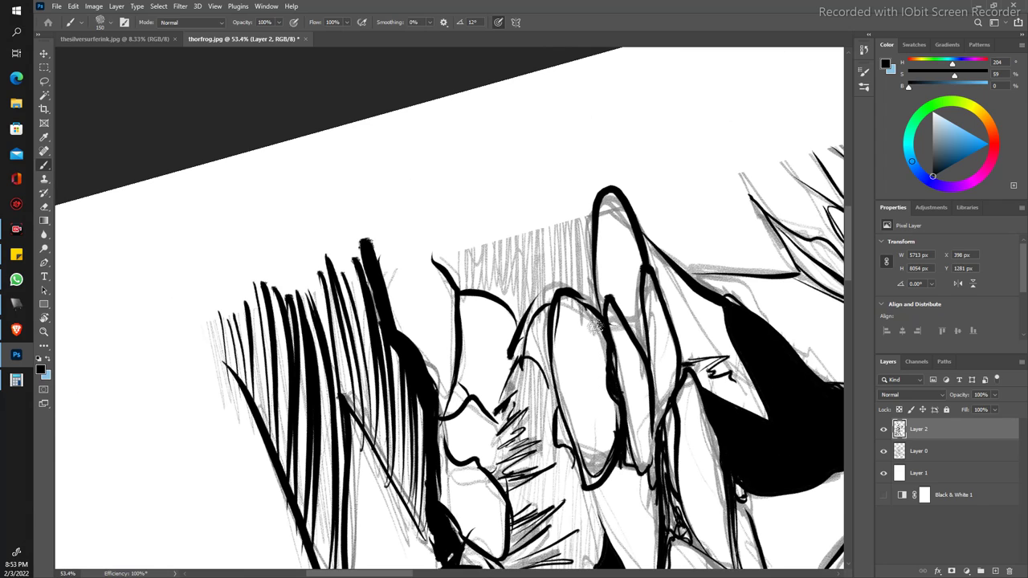
left_click_drag(643, 358, 639, 269)
left_click_drag(639, 339, 616, 311)
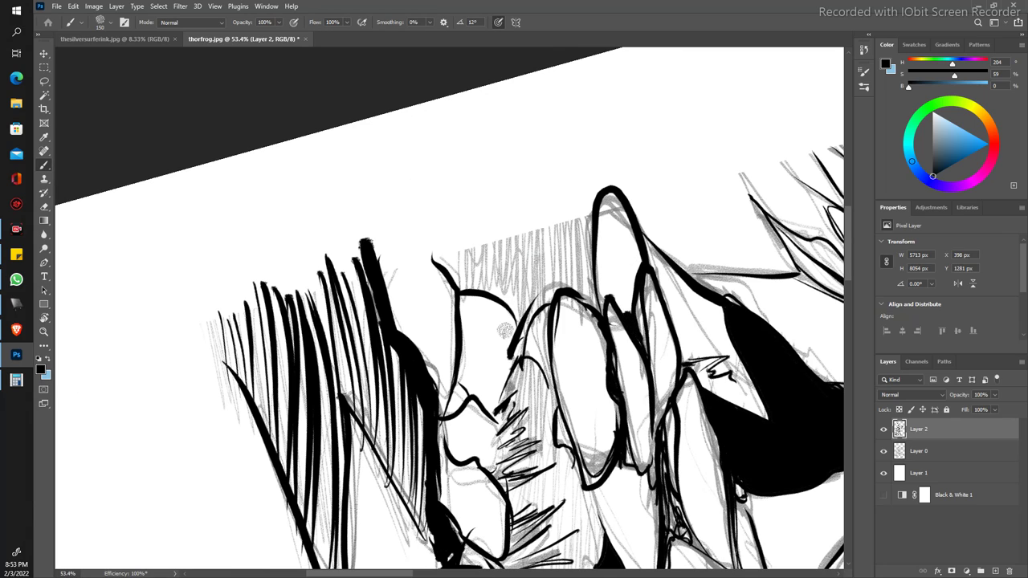
left_click_drag(510, 353, 526, 311)
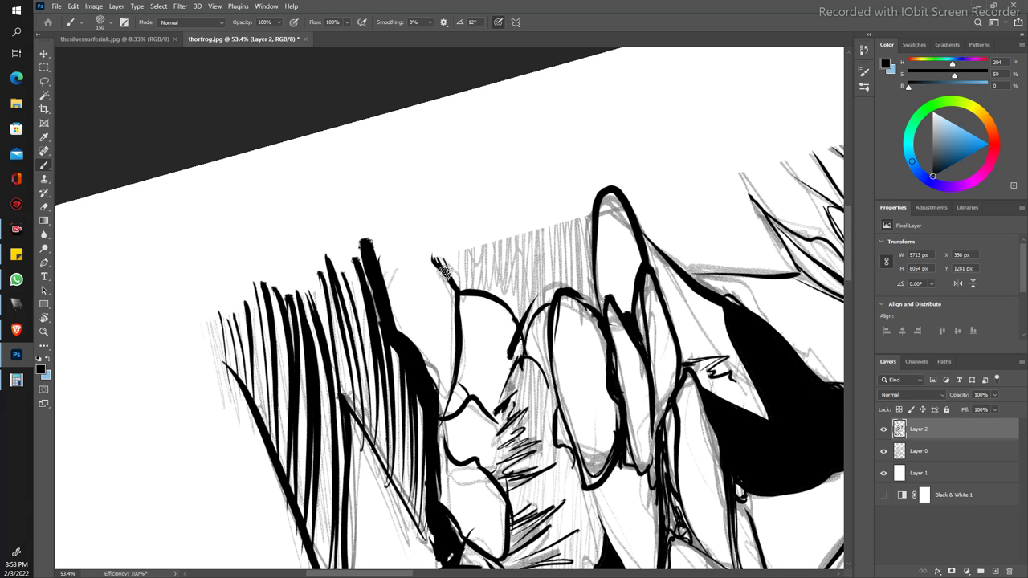
Step: Draw a new fan of black hatch strokes along the central rock's top edge
left_click_drag(434, 255, 463, 286)
mouse_move(454, 251)
left_mouse_down()
mouse_move(461, 283)
mouse_move(481, 289)
left_mouse_up()
left_click_drag(482, 241, 500, 299)
mouse_move(514, 243)
left_mouse_down()
mouse_move(525, 321)
mouse_move(530, 307)
left_mouse_up()
mouse_move(542, 226)
left_mouse_down()
mouse_move(527, 302)
mouse_move(533, 283)
left_mouse_up()
left_click_drag(550, 241, 547, 302)
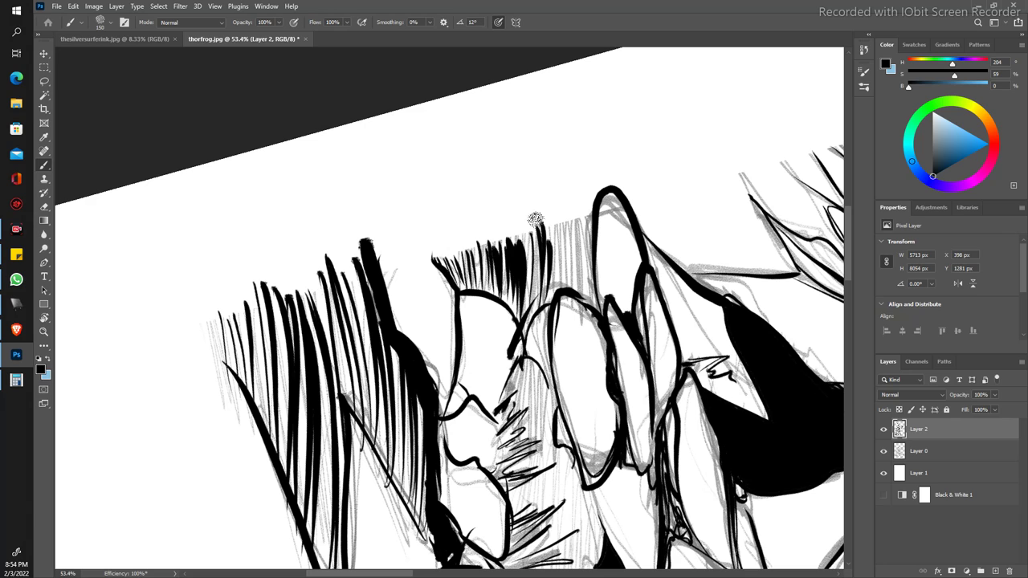
mouse_move(552, 224)
left_mouse_down()
mouse_move(550, 297)
mouse_move(560, 288)
left_mouse_up()
left_click_drag(568, 220, 564, 286)
left_click_drag(575, 215, 576, 291)
left_click_drag(572, 241, 574, 257)
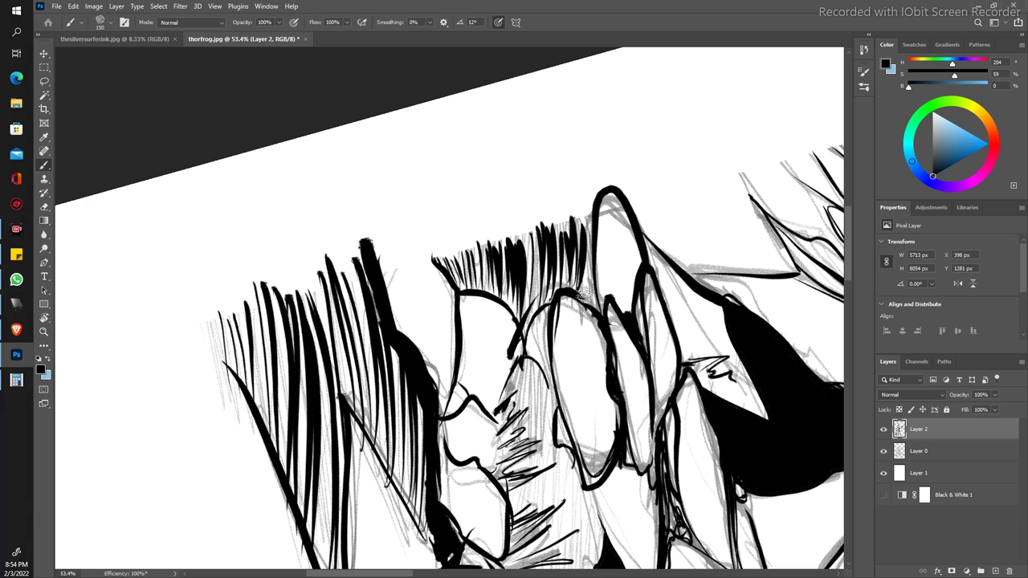
left_click_drag(578, 216, 586, 306)
mouse_move(580, 265)
left_mouse_down()
mouse_move(583, 305)
mouse_move(567, 293)
left_mouse_up()
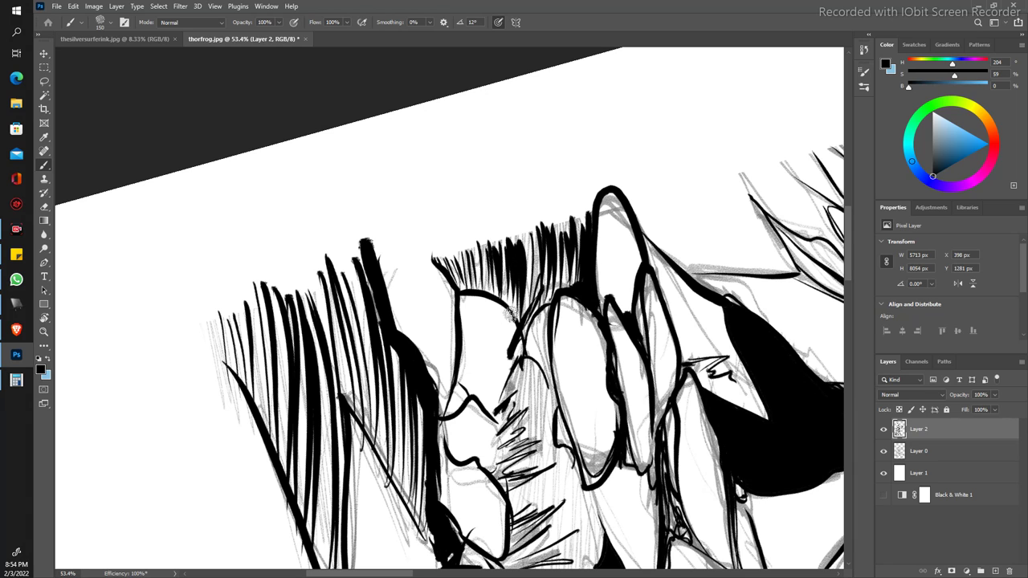
Step: Rotate the canvas back nearly upright, swap colours, and zoom in on the frog's torso
key("z")
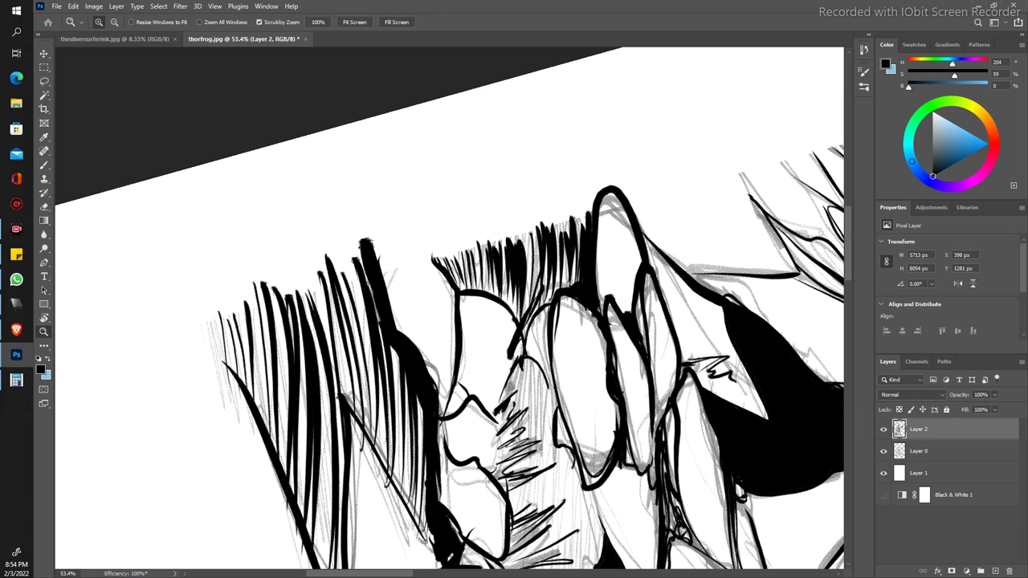
left_click_drag(276, 225, 236, 180)
key("r")
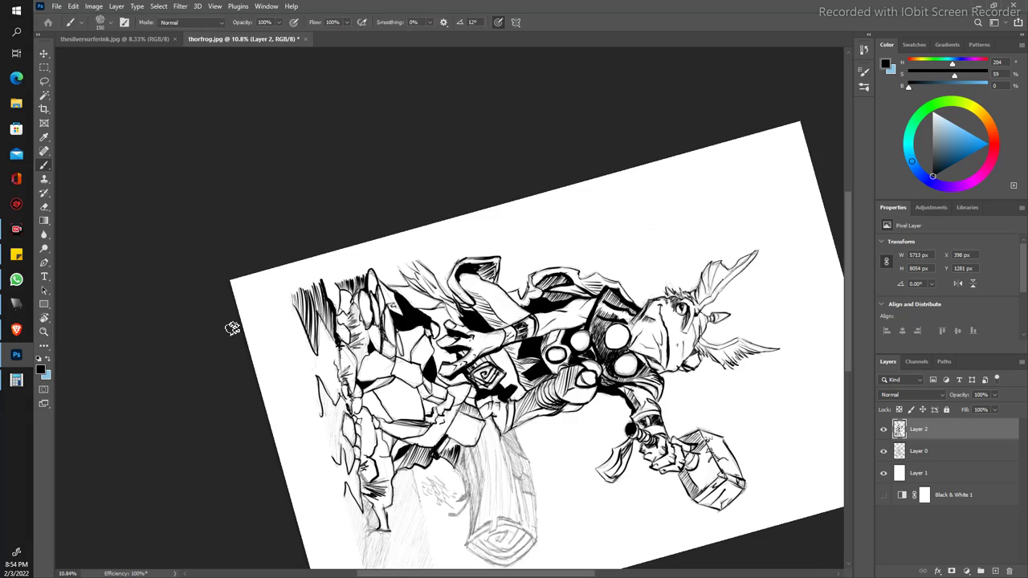
mouse_move(230, 329)
left_mouse_down()
mouse_move(274, 408)
mouse_move(234, 391)
left_mouse_up()
key("b")
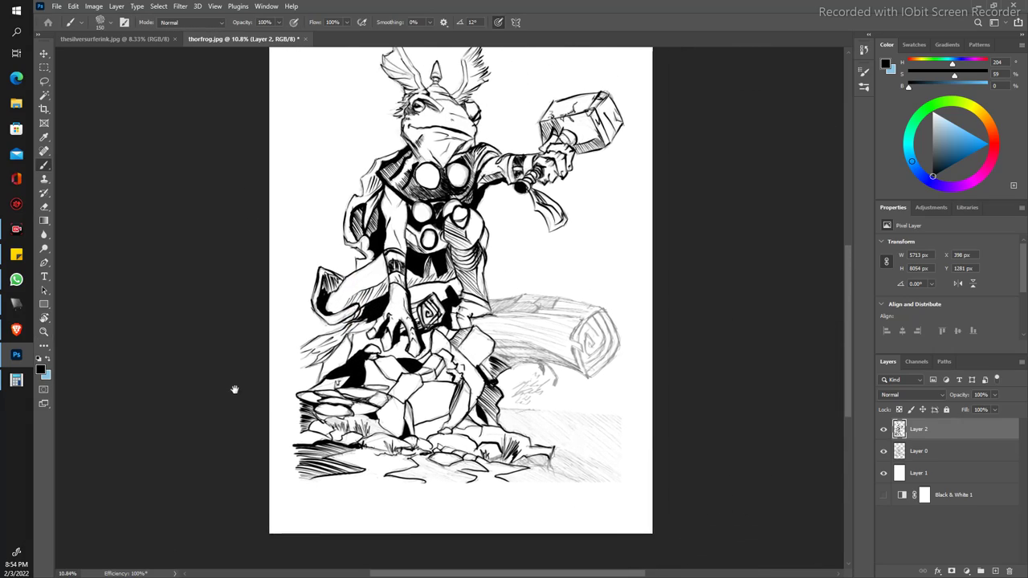
key("x")
key("z")
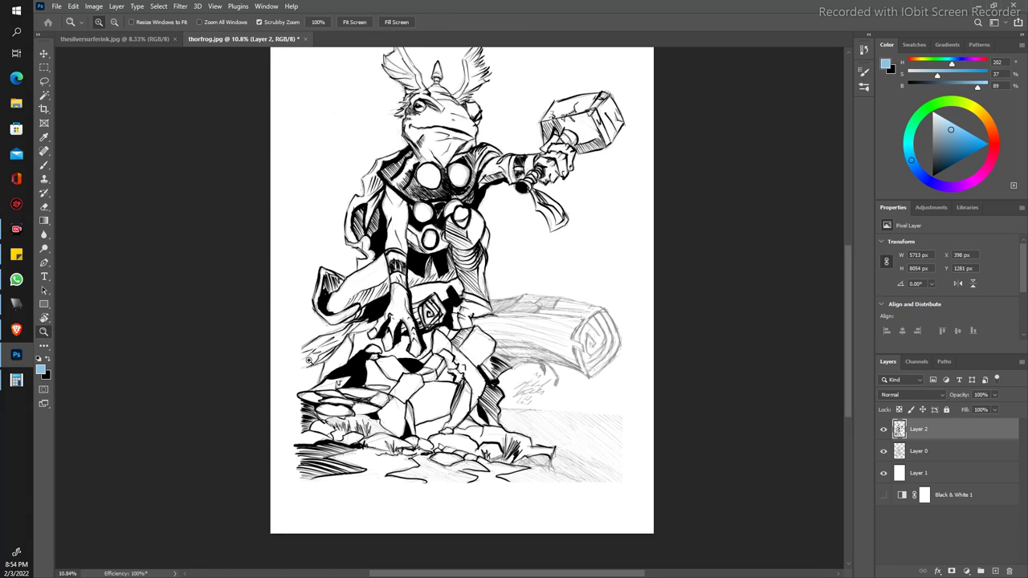
left_click_drag(313, 355, 299, 342)
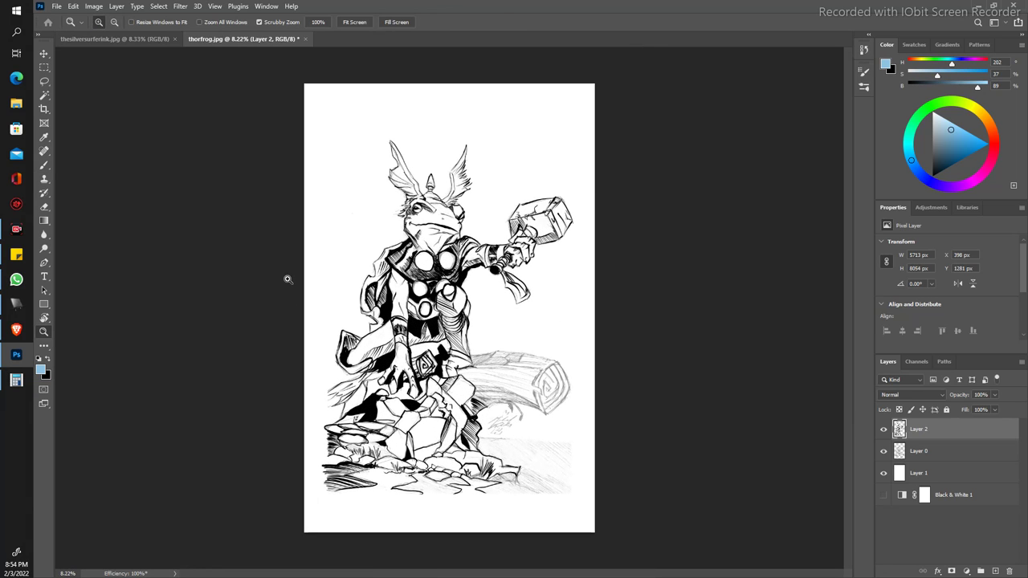
mouse_move(282, 248)
left_mouse_down()
mouse_move(340, 395)
mouse_move(271, 275)
mouse_move(253, 290)
mouse_move(241, 407)
left_mouse_up()
key("b")
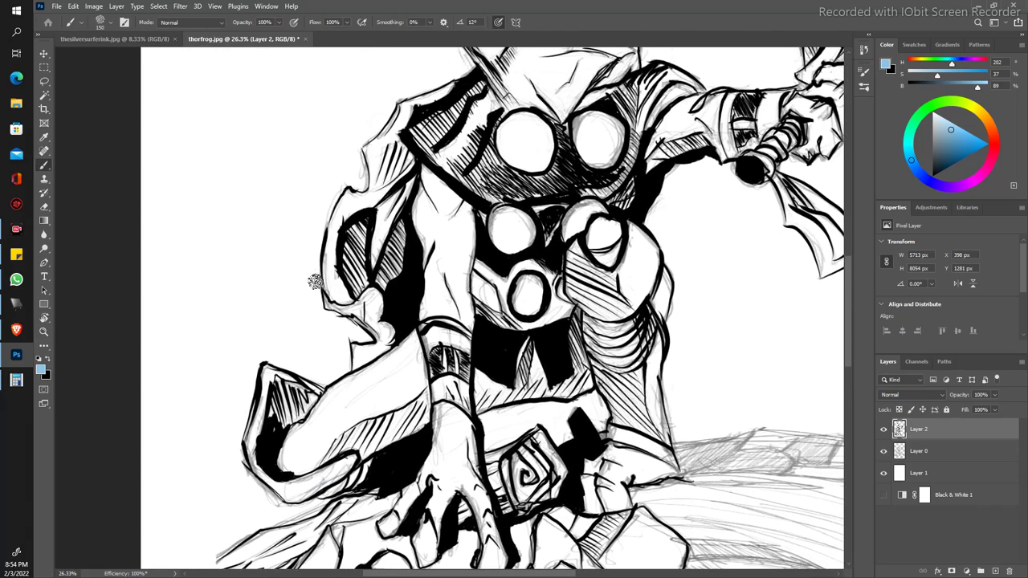
Step: Trace the cloak's left and lower-left outline and the hood's upper-left edge in black
left_click_drag(323, 309, 337, 193)
left_click(933, 176)
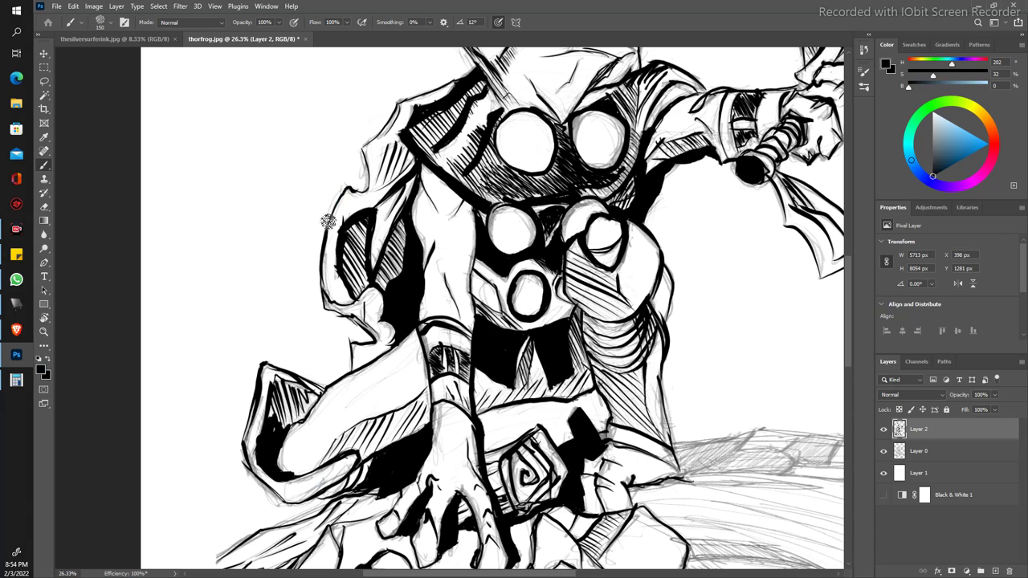
left_click_drag(326, 220, 358, 149)
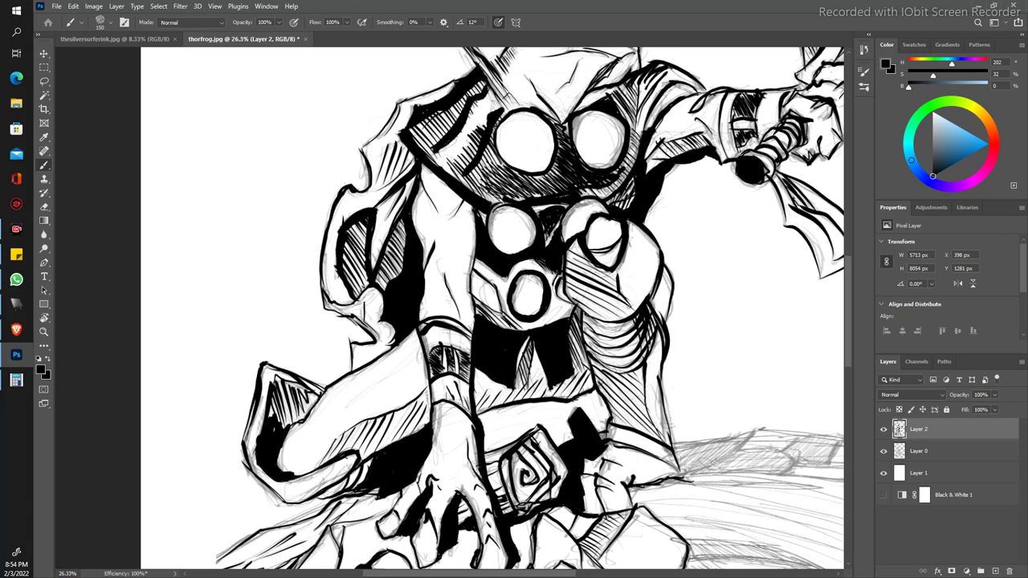
left_click_drag(321, 305, 349, 371)
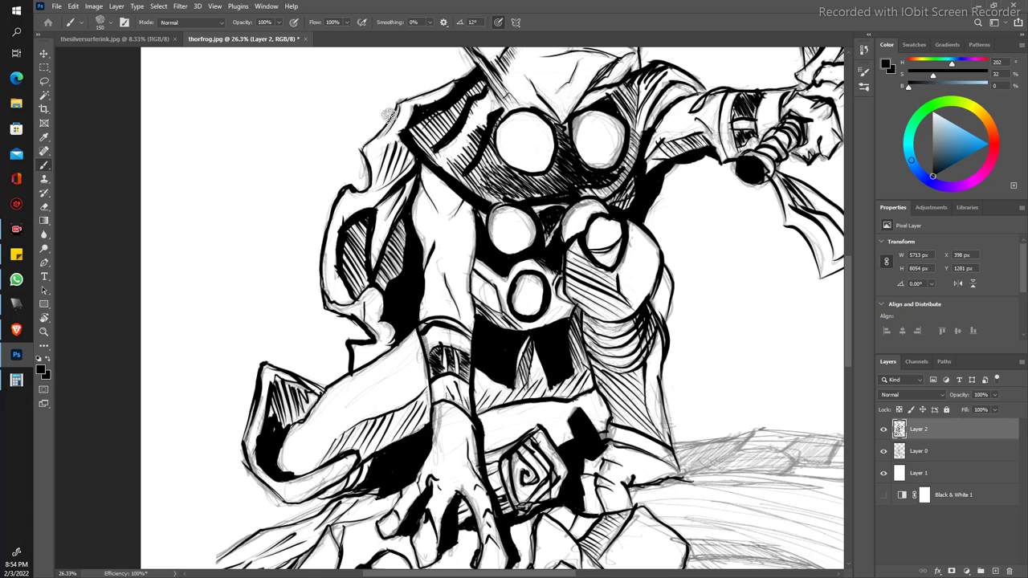
left_click_drag(384, 121, 402, 95)
key("z")
left_click_drag(265, 221, 244, 224)
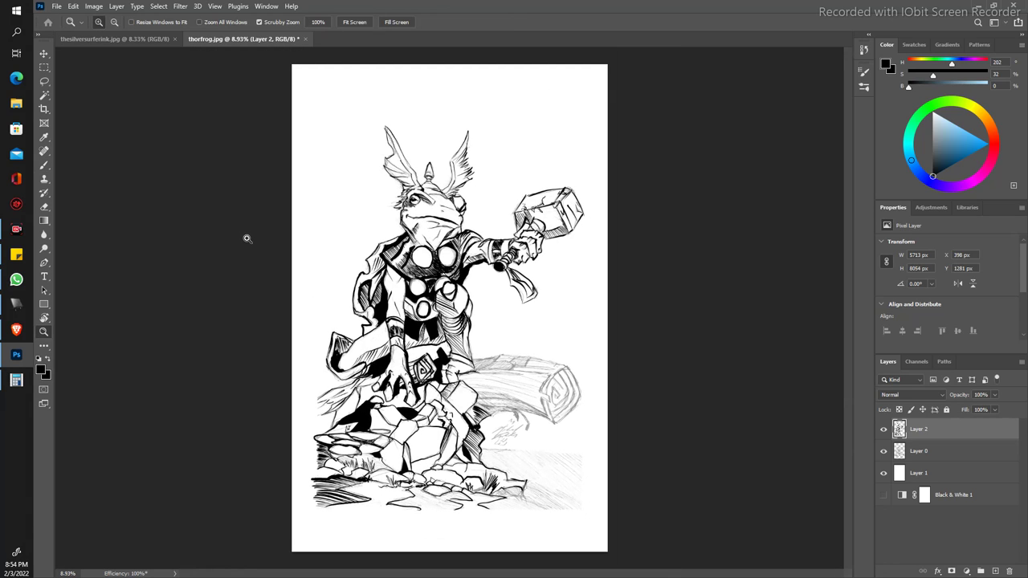
Step: Magic Wand-select the small gap between the central rocks, fill it black, and deselect
scroll(291, 324, "up", 5)
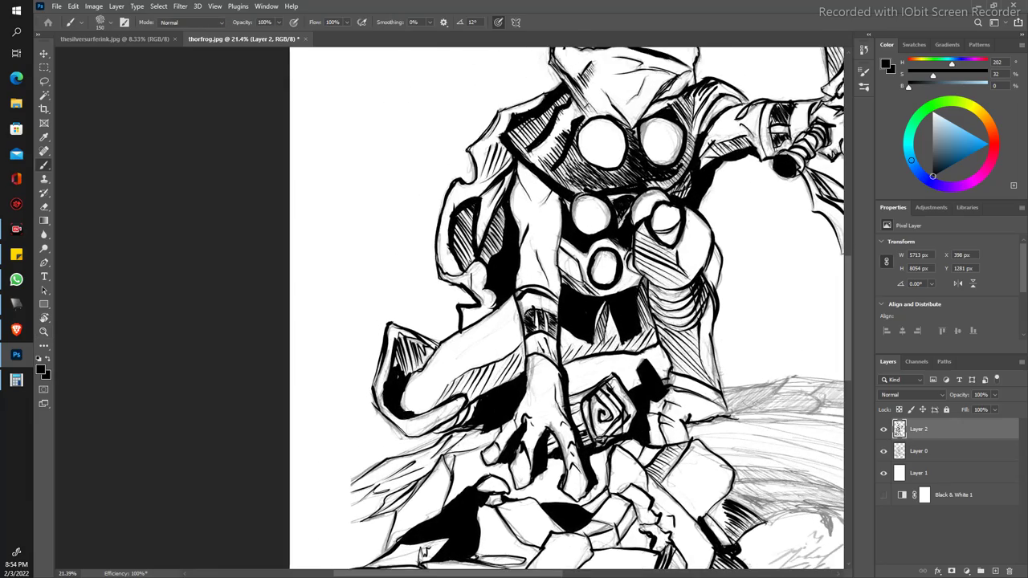
scroll(265, 241, "down", 1)
key("b")
left_click_drag(311, 308, 287, 296)
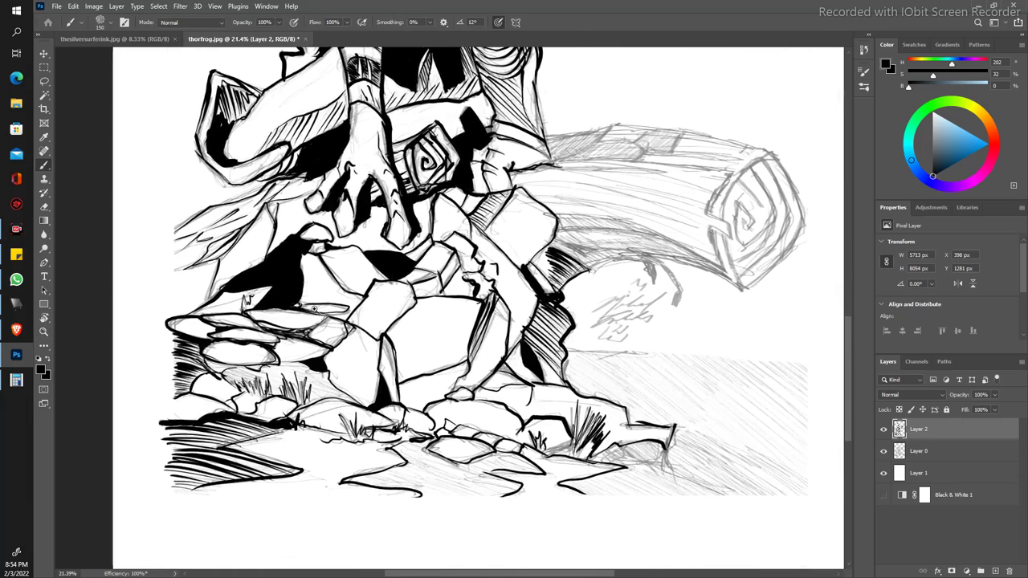
scroll(313, 309, "down", 5)
scroll(257, 236, "up", 5)
scroll(261, 253, "up", 2)
scroll(263, 265, "up", 2)
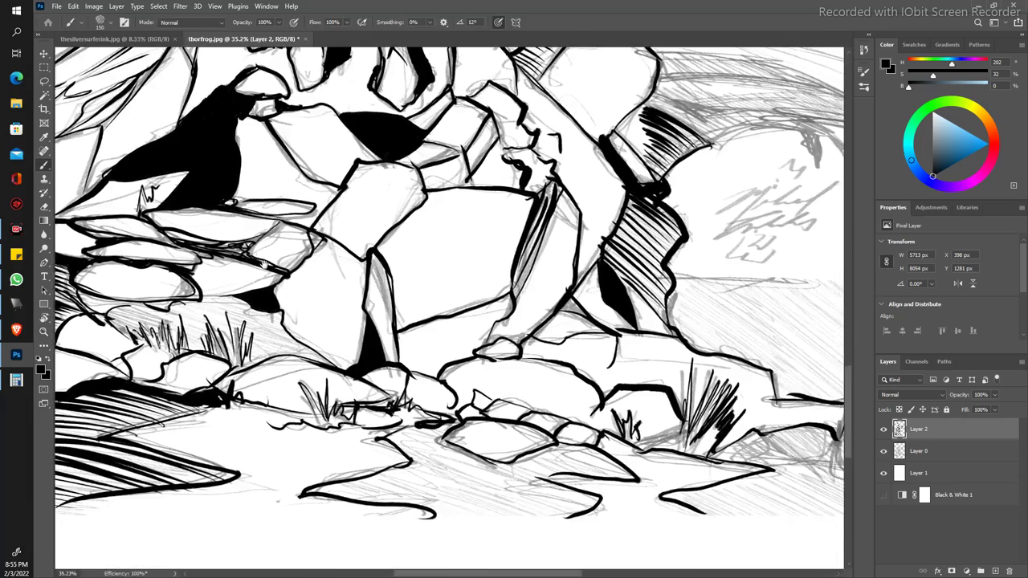
scroll(265, 265, "down", 4)
scroll(325, 315, "up", 3)
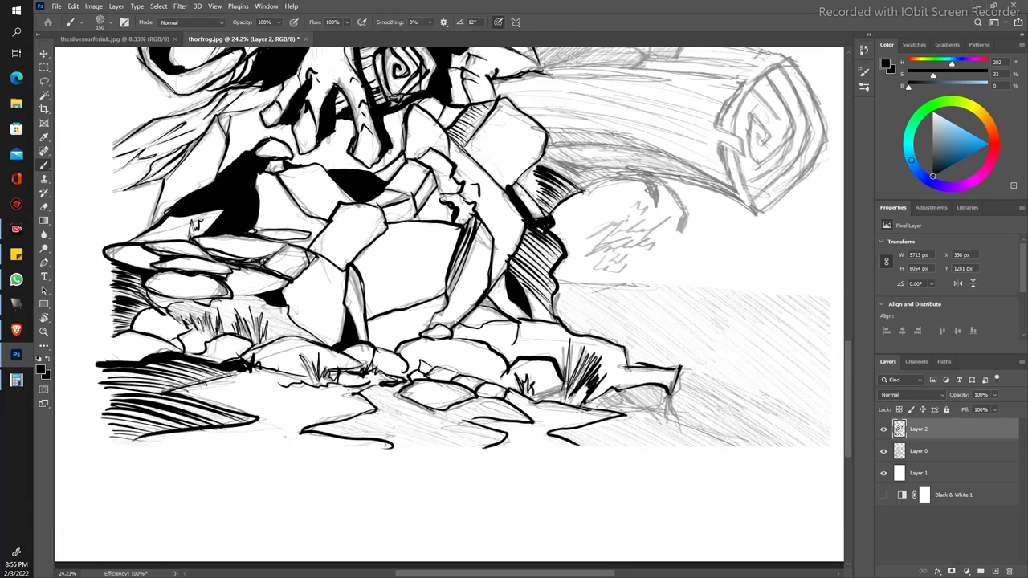
key("w")
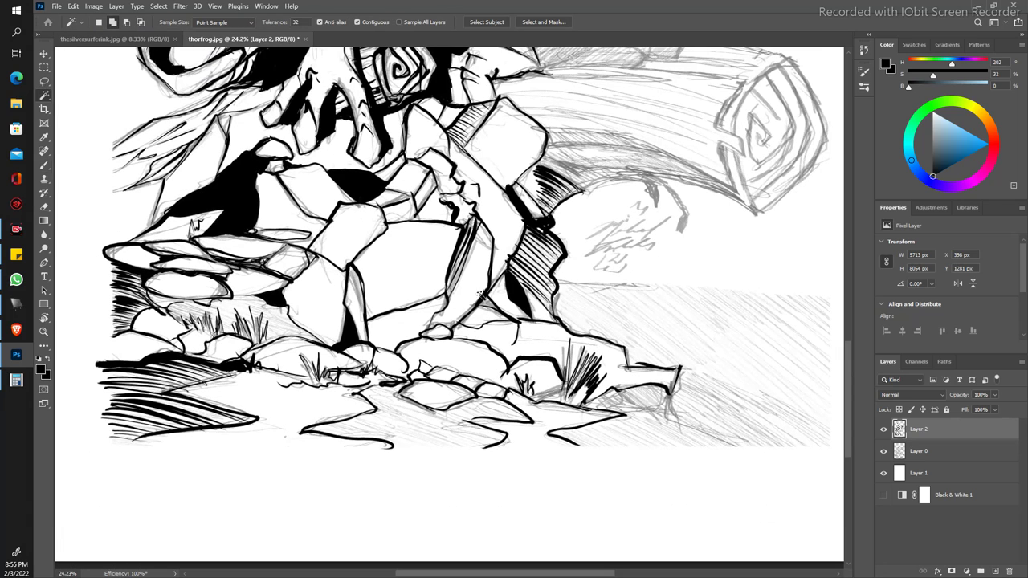
left_click(485, 303)
left_click(73, 6)
left_click(120, 173)
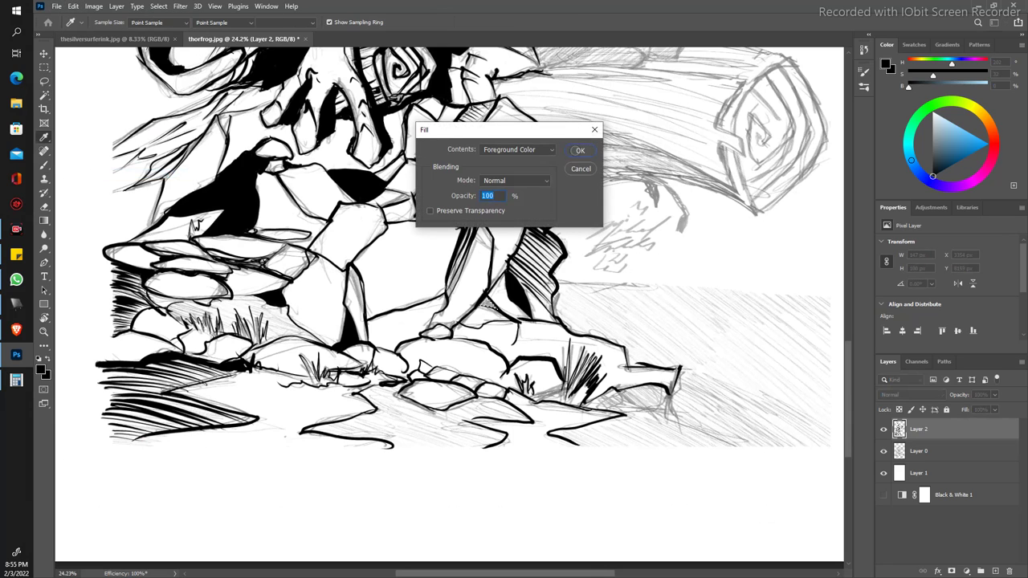
key("Return")
key("z")
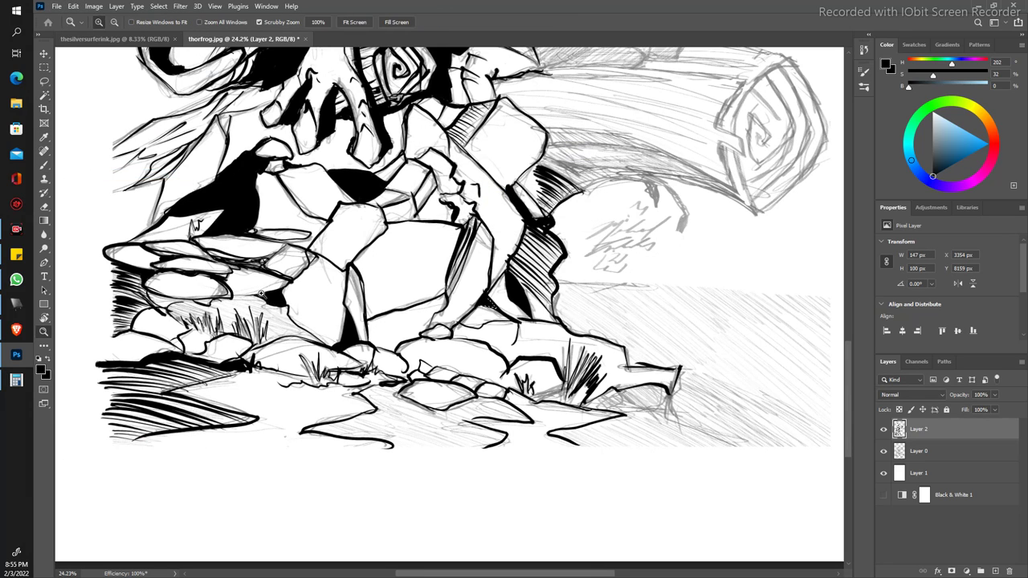
key("ctrl+d")
Step: Hatch diagonally from the rock base rightward along the ground and thicken the ground line
key("b")
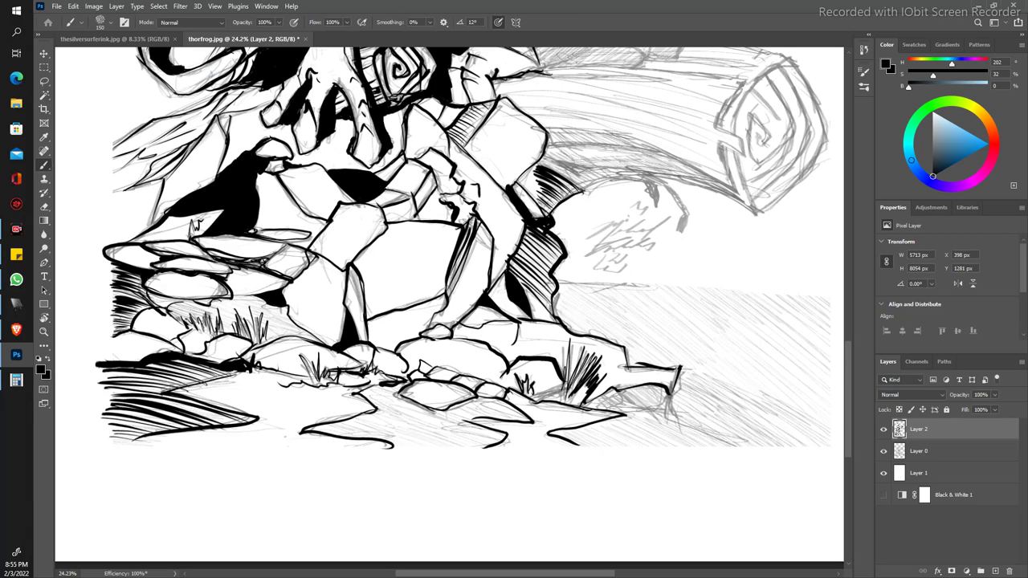
mouse_move(647, 400)
left_mouse_down()
mouse_move(666, 393)
mouse_move(679, 417)
left_mouse_up()
mouse_move(619, 384)
left_mouse_down()
mouse_move(640, 409)
mouse_move(608, 391)
mouse_move(590, 398)
mouse_move(617, 415)
mouse_move(627, 408)
mouse_move(615, 391)
mouse_move(655, 396)
left_mouse_up()
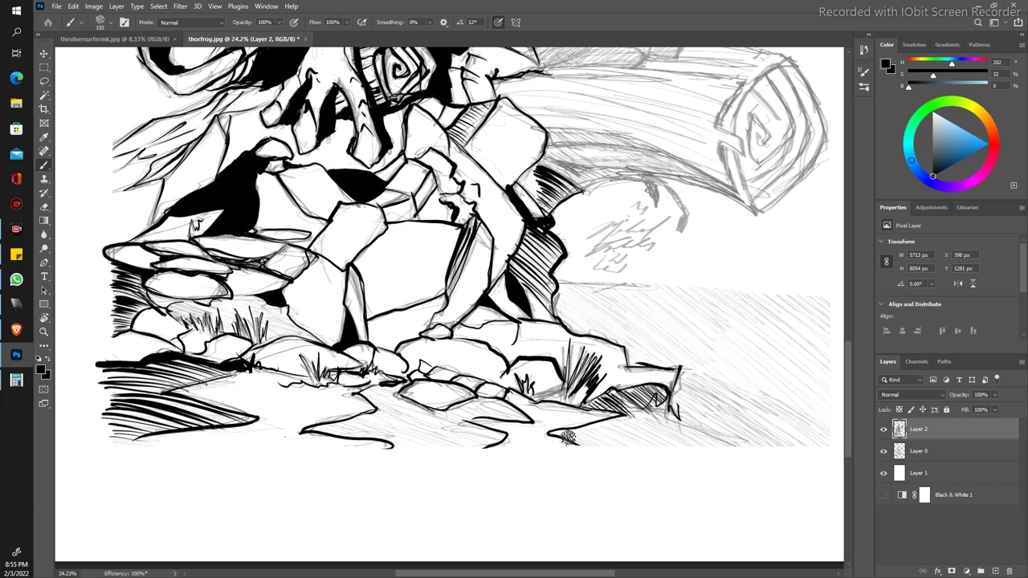
mouse_move(590, 448)
left_mouse_down()
mouse_move(554, 429)
mouse_move(607, 447)
left_mouse_up()
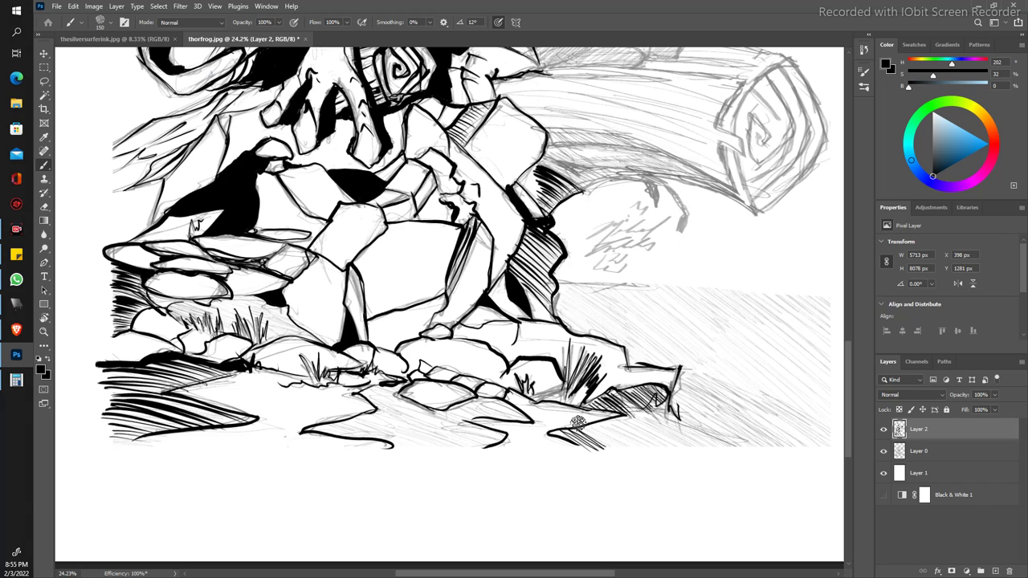
mouse_move(570, 416)
left_mouse_down()
mouse_move(615, 451)
mouse_move(634, 434)
mouse_move(654, 454)
left_mouse_up()
mouse_move(607, 413)
left_mouse_down()
mouse_move(694, 455)
mouse_move(696, 440)
mouse_move(728, 452)
left_mouse_up()
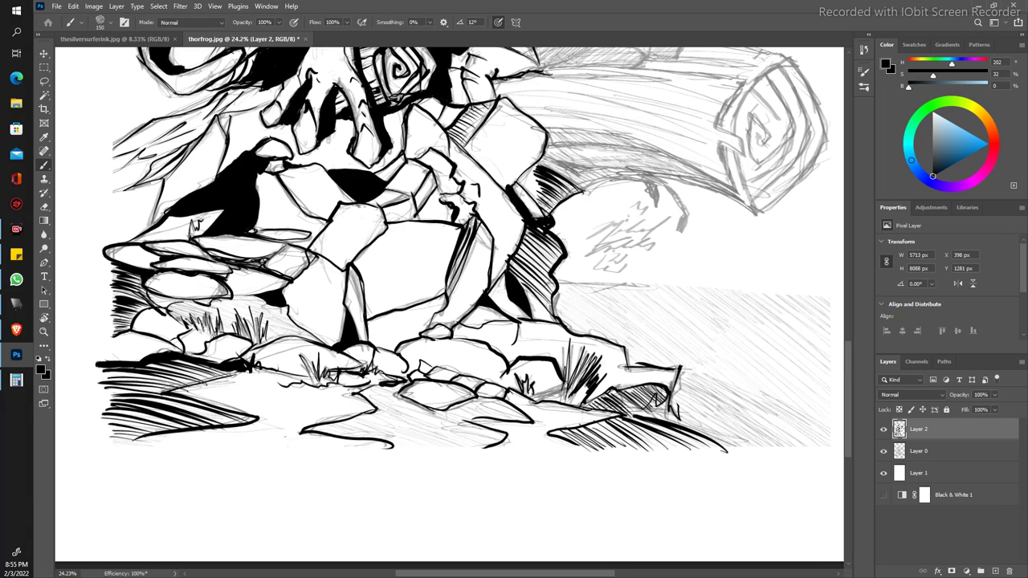
mouse_move(682, 394)
left_mouse_down()
mouse_move(728, 447)
mouse_move(742, 439)
mouse_move(750, 451)
mouse_move(776, 451)
mouse_move(787, 438)
left_mouse_up()
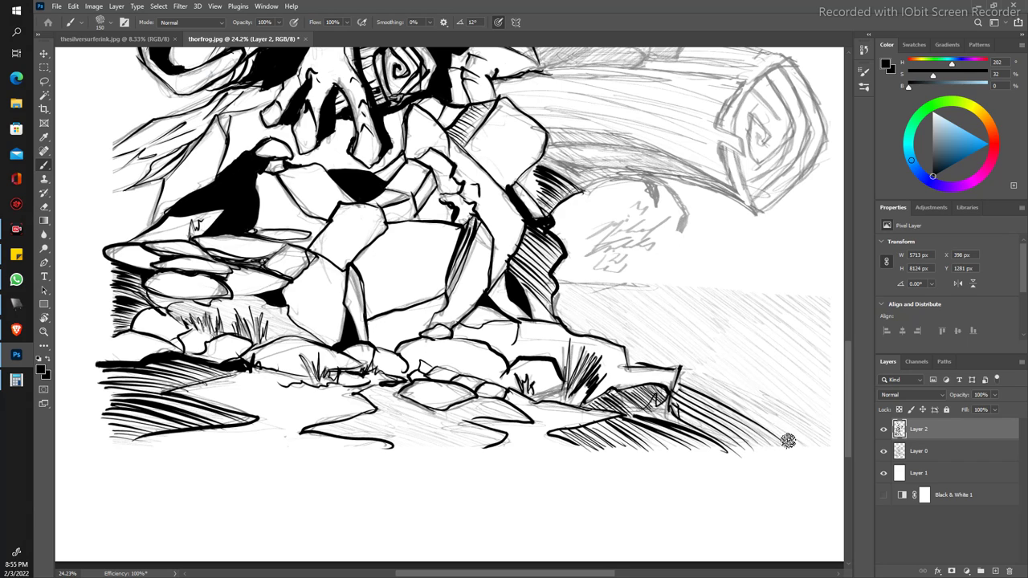
left_click_drag(683, 376, 808, 443)
left_click_drag(723, 387, 819, 440)
left_click_drag(733, 381, 827, 437)
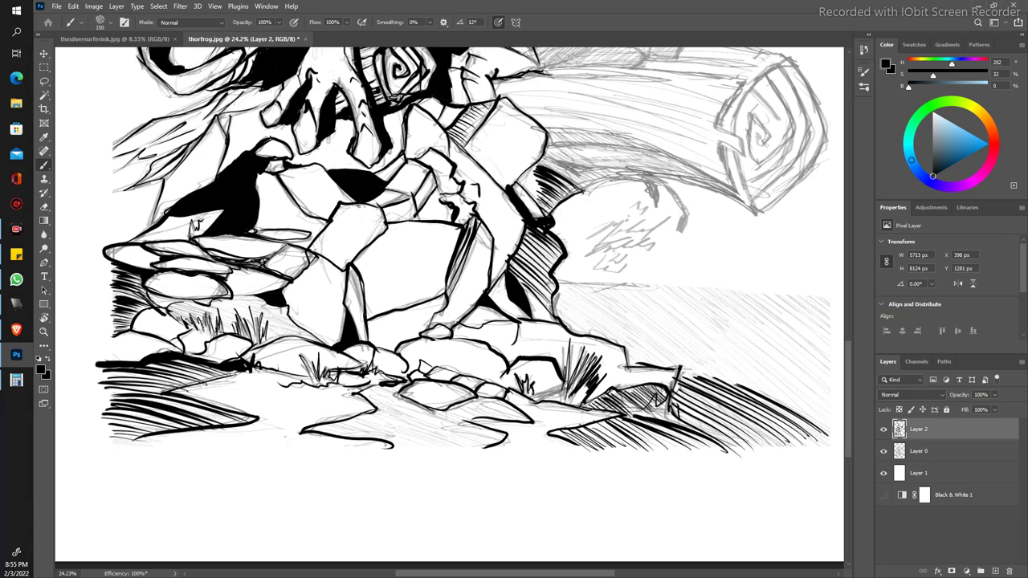
mouse_move(679, 369)
left_mouse_down()
mouse_move(634, 365)
mouse_move(554, 314)
mouse_move(553, 295)
left_mouse_up()
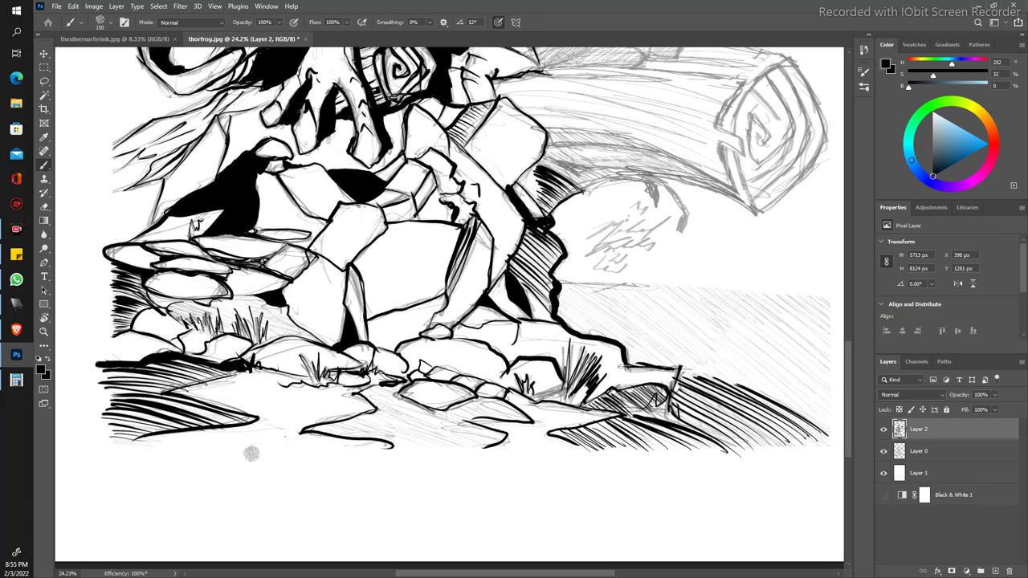
Step: Tilt the canvas and lay dense diagonal hatching on the ground in front of and below the rocks
key("e")
key("b")
key("r")
left_click_drag(235, 493, 254, 329)
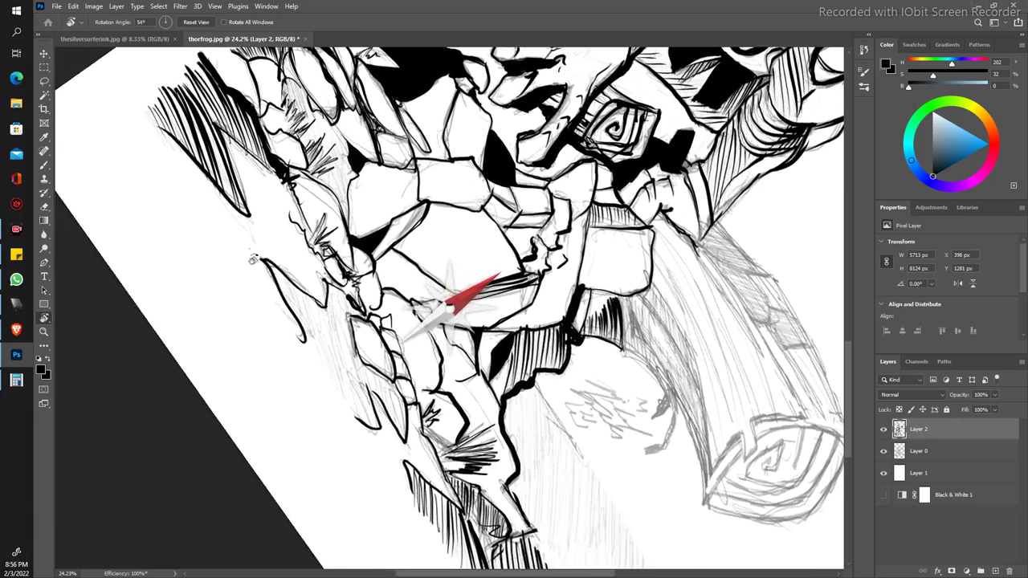
key("b")
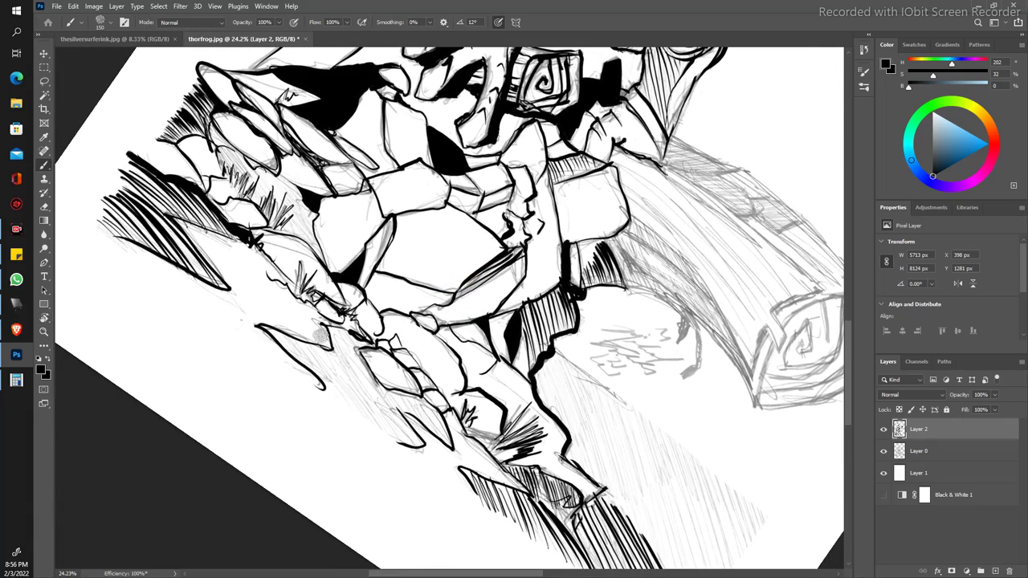
mouse_move(331, 387)
left_mouse_down()
mouse_move(338, 404)
mouse_move(396, 437)
left_mouse_up()
mouse_move(366, 397)
left_mouse_down()
mouse_move(406, 443)
mouse_move(419, 443)
mouse_move(406, 423)
mouse_move(425, 422)
left_mouse_up()
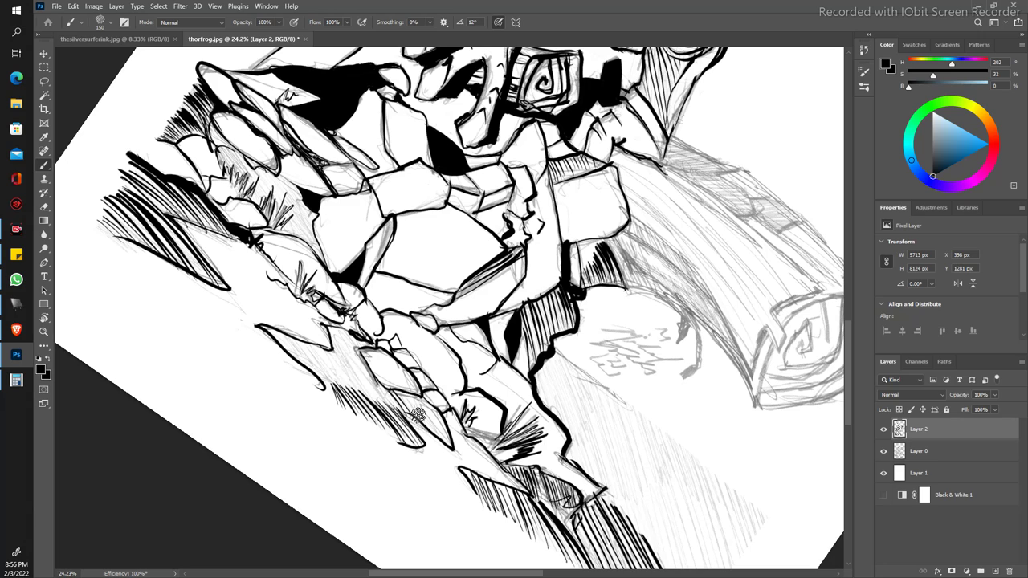
left_click_drag(387, 380, 450, 446)
left_click_drag(416, 395, 445, 429)
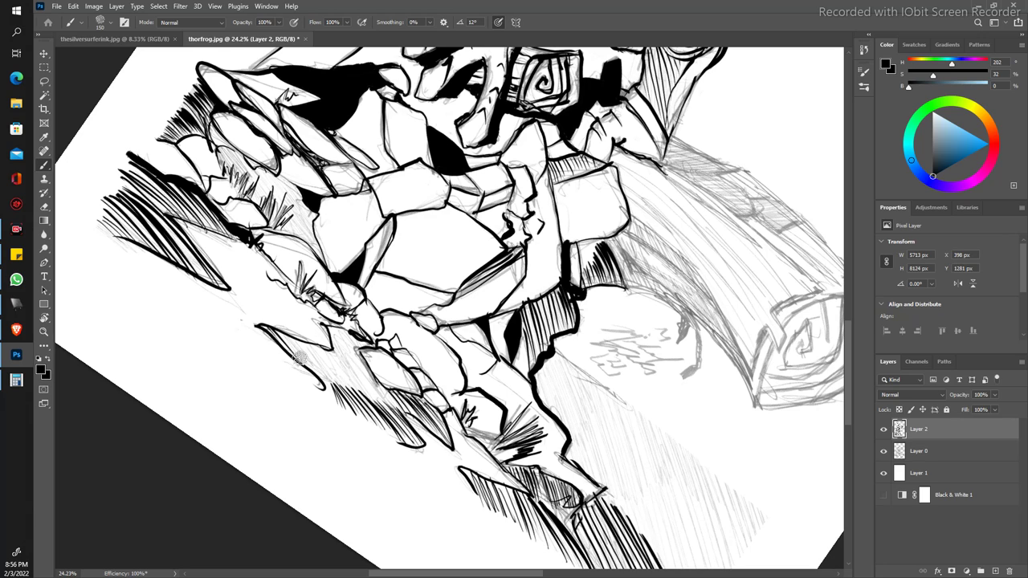
mouse_move(288, 336)
left_mouse_down()
mouse_move(330, 387)
mouse_move(354, 389)
left_mouse_up()
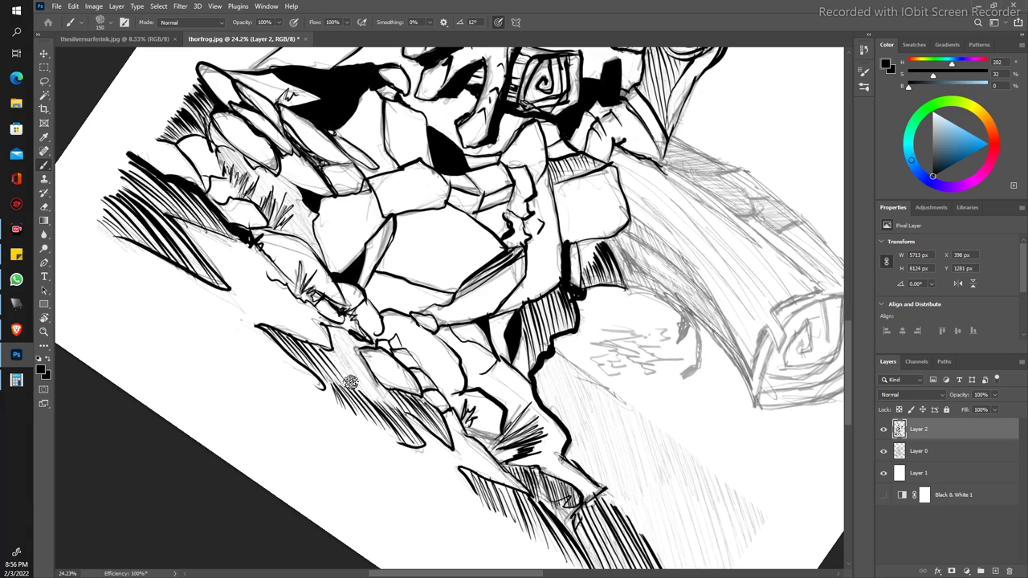
left_click_drag(325, 345, 366, 401)
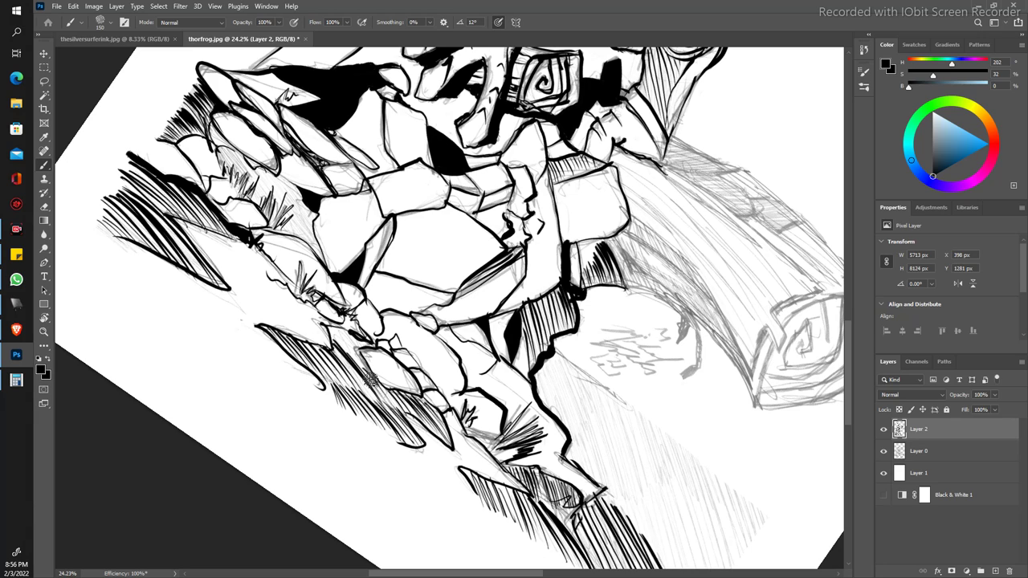
mouse_move(325, 326)
left_mouse_down()
mouse_move(366, 370)
mouse_move(368, 346)
left_mouse_up()
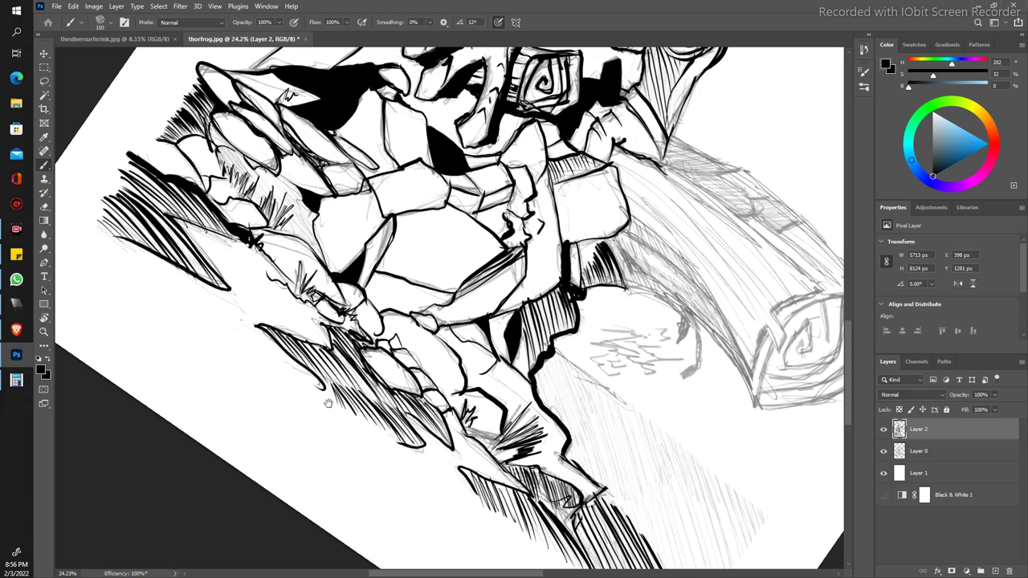
left_click_drag(328, 404, 227, 242)
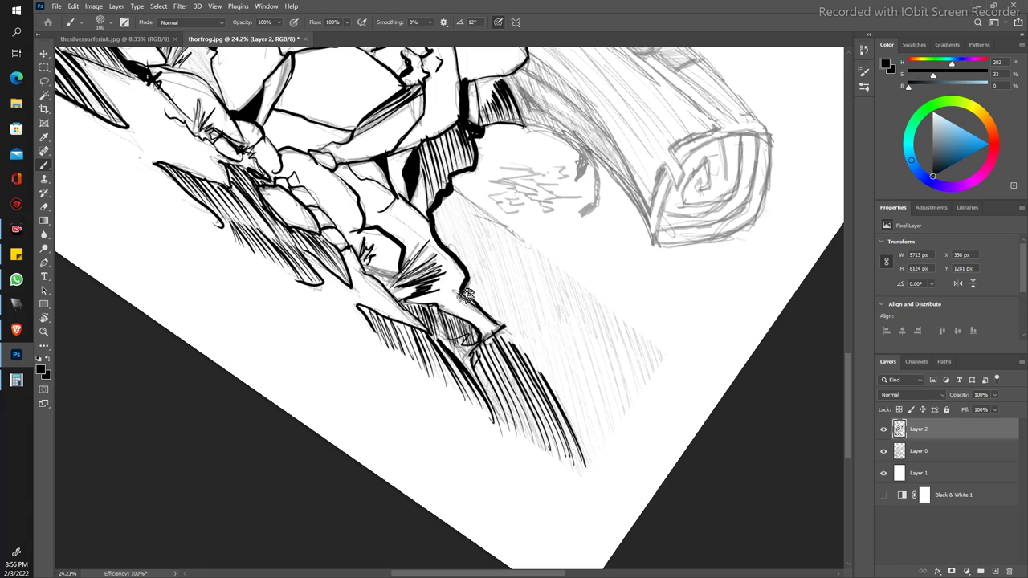
Step: Add long diagonal hatch strokes on the ground beside the rock's right edge
left_click_drag(473, 268, 500, 321)
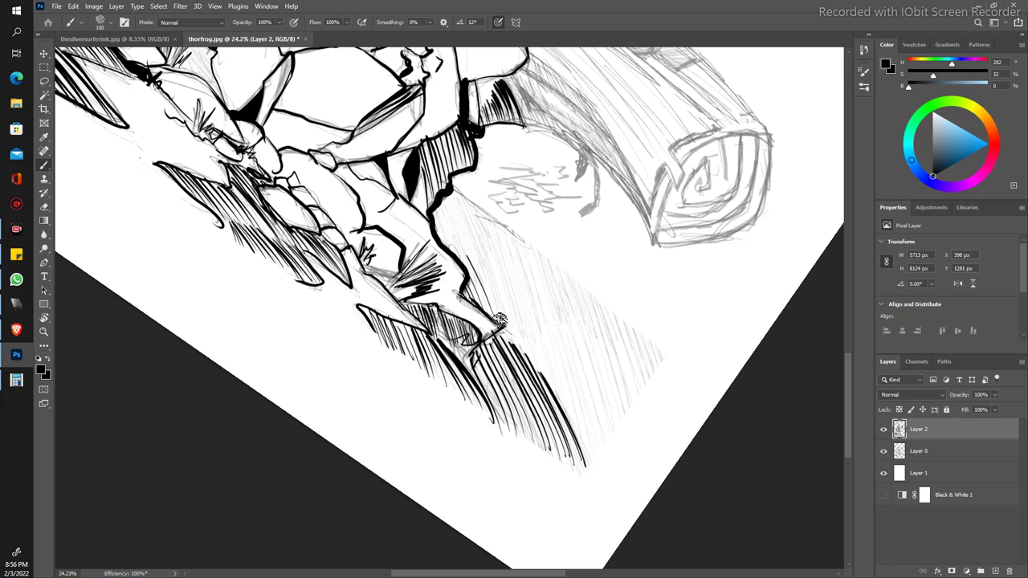
mouse_move(471, 250)
left_mouse_down()
mouse_move(511, 331)
mouse_move(508, 320)
left_mouse_up()
mouse_move(475, 232)
left_mouse_down()
mouse_move(531, 334)
mouse_move(471, 209)
left_mouse_up()
left_click_drag(533, 344, 470, 213)
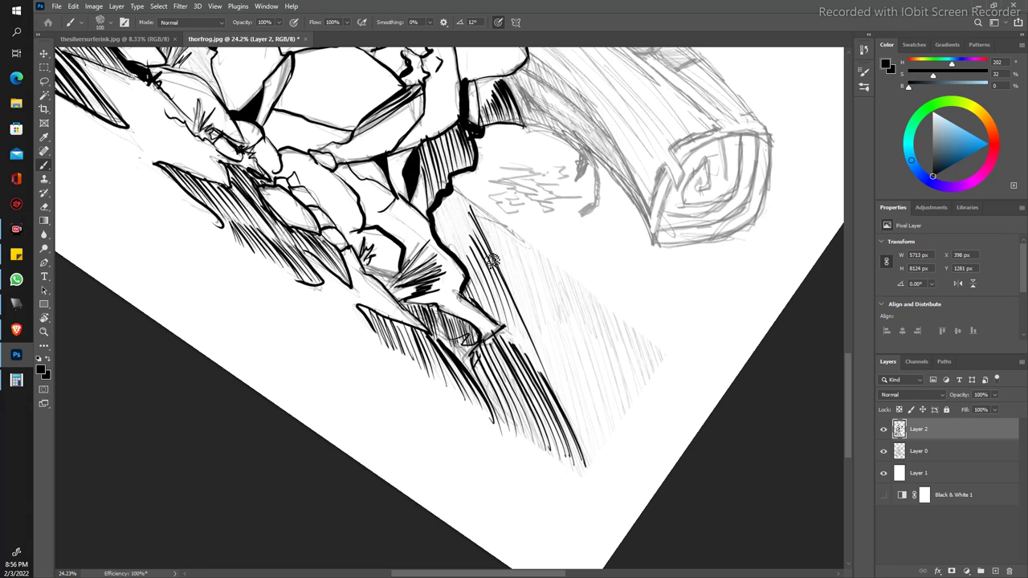
left_click_drag(558, 375, 482, 220)
left_click_drag(578, 406, 493, 243)
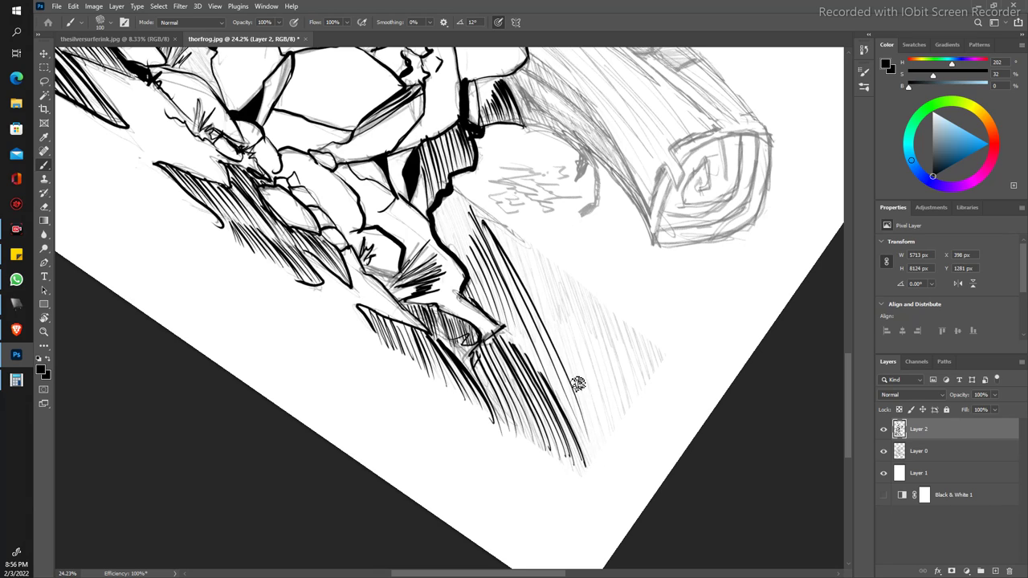
left_click_drag(598, 446, 506, 240)
left_click_drag(603, 428, 510, 241)
mouse_move(615, 418)
left_mouse_down()
mouse_move(523, 250)
mouse_move(540, 259)
left_mouse_up()
left_click_drag(607, 360, 553, 269)
mouse_move(643, 409)
left_mouse_down()
mouse_move(567, 281)
mouse_move(590, 311)
left_mouse_up()
left_click_drag(634, 368, 596, 307)
mouse_move(647, 384)
left_mouse_down()
mouse_move(604, 315)
mouse_move(641, 343)
left_mouse_up()
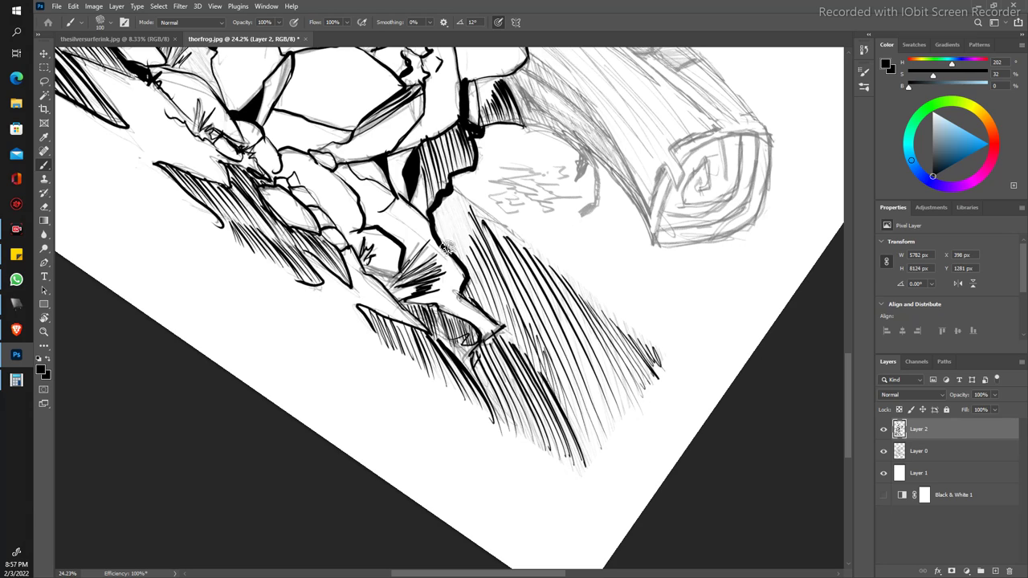
Step: Redraw the rock's right contour line bolder, then zoom out to the whole page
key("ctrl+z")
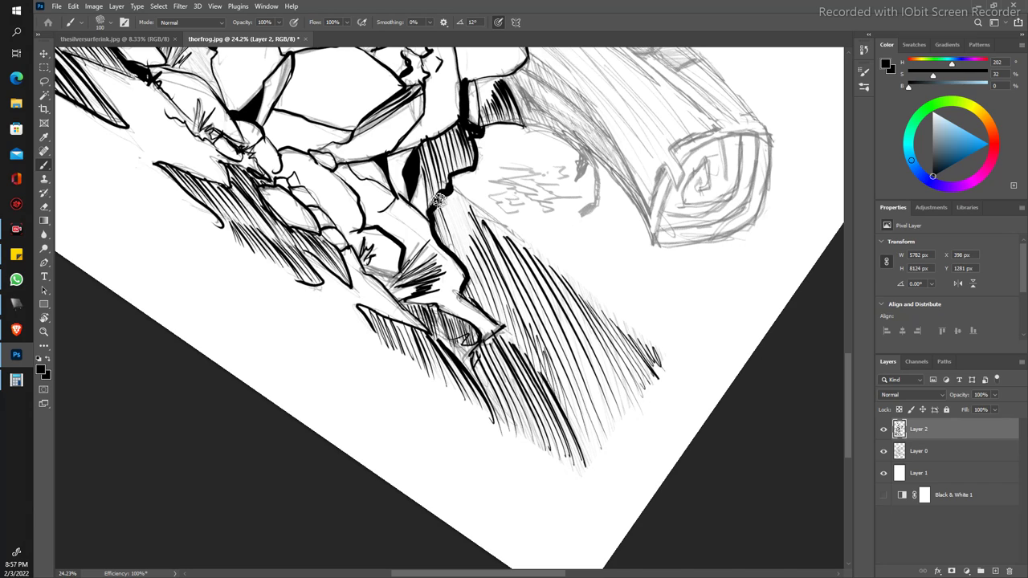
left_click_drag(438, 197, 466, 271)
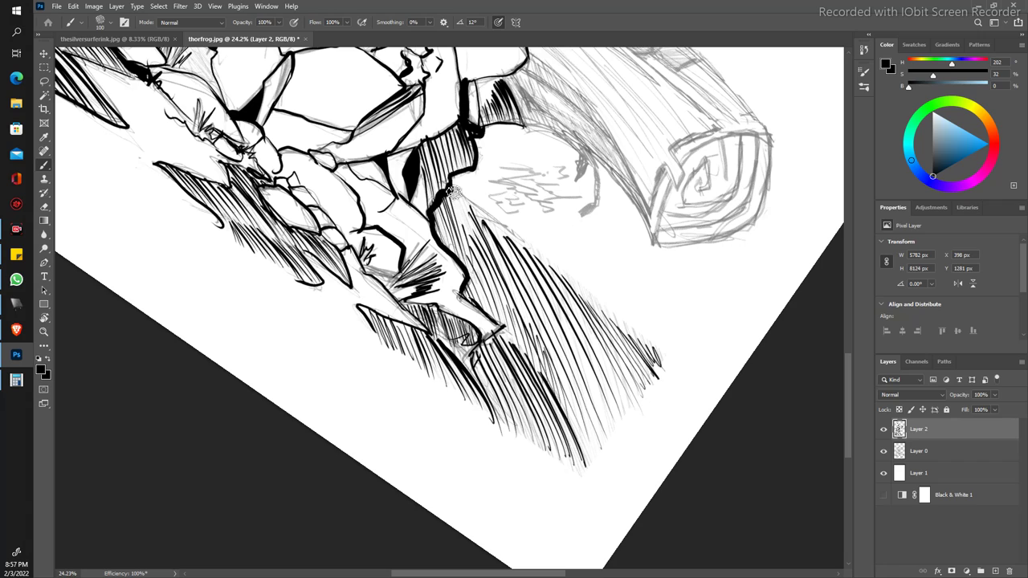
key("ctrl+z")
left_click_drag(440, 199, 472, 265)
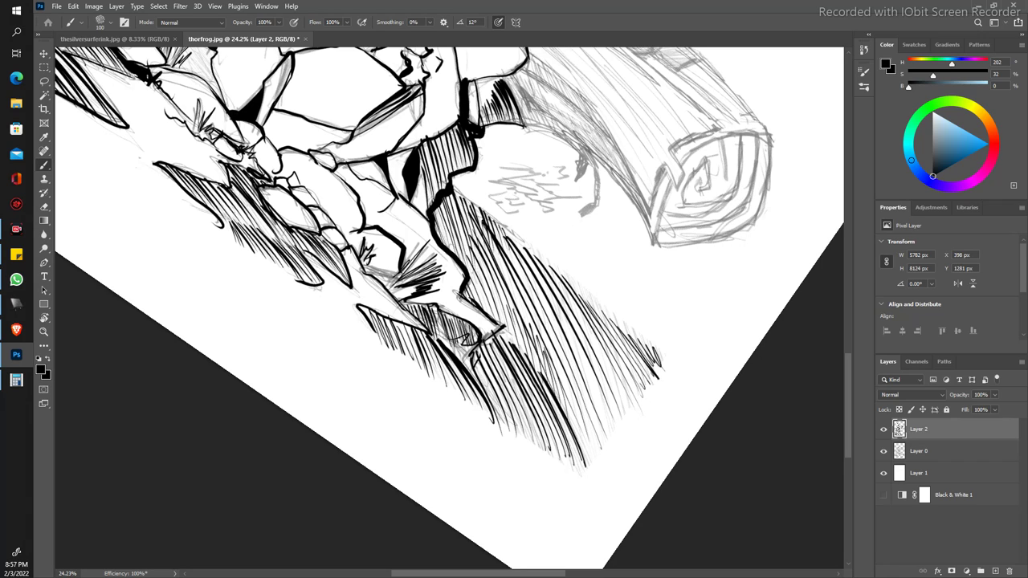
key("z")
mouse_move(248, 294)
left_mouse_down()
mouse_move(206, 230)
mouse_move(243, 279)
mouse_move(273, 279)
left_mouse_up()
Step: Zoom in on the hammer, ink the V shape below it, and thicken its lower-left edge
key("b")
left_click_drag(401, 200, 358, 442)
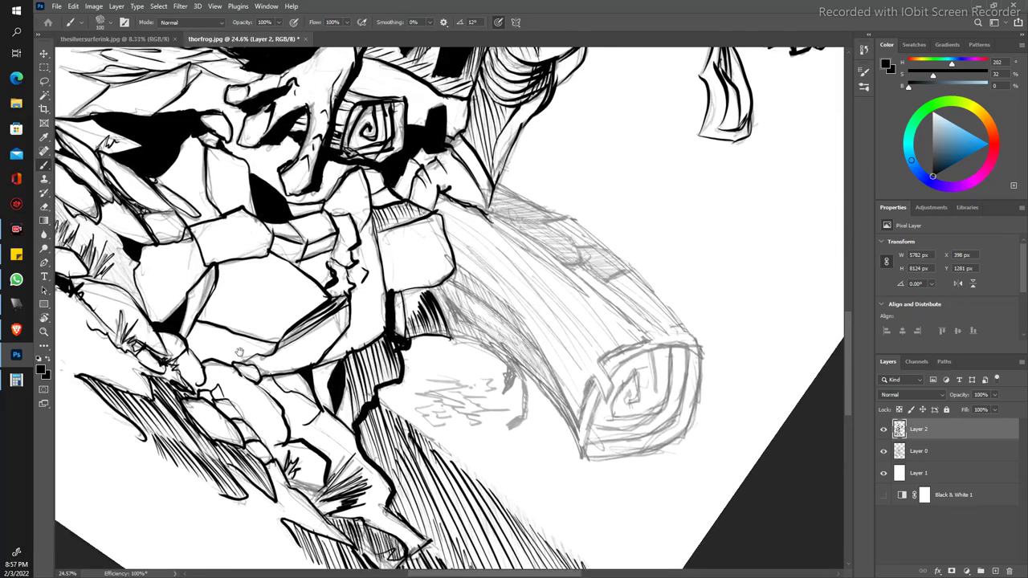
left_click_drag(519, 426, 527, 430)
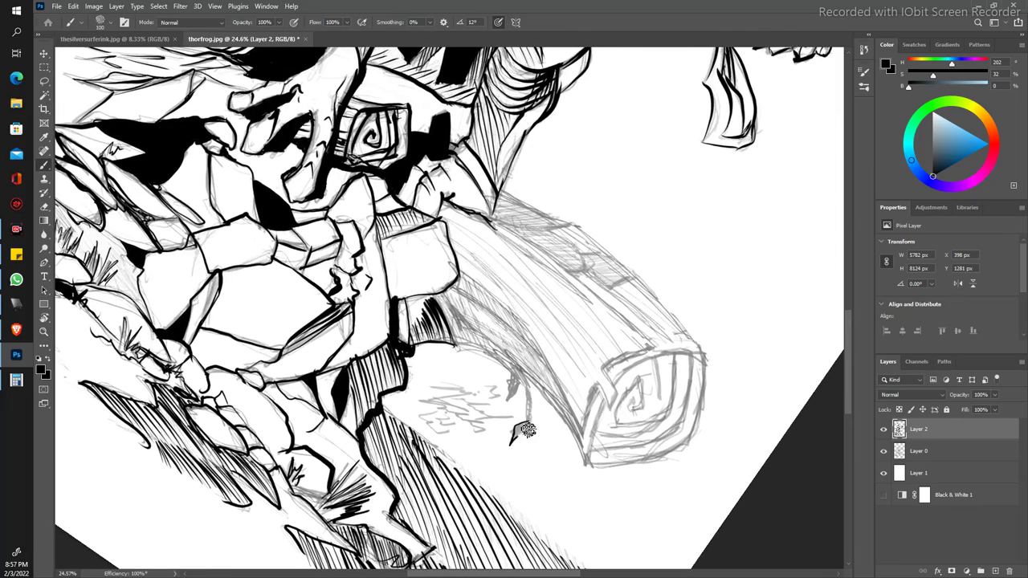
mouse_move(512, 391)
left_mouse_down()
mouse_move(505, 404)
mouse_move(517, 380)
left_mouse_up()
mouse_move(532, 424)
left_mouse_down()
mouse_move(527, 380)
mouse_move(454, 343)
left_mouse_up()
left_click_drag(573, 442, 454, 334)
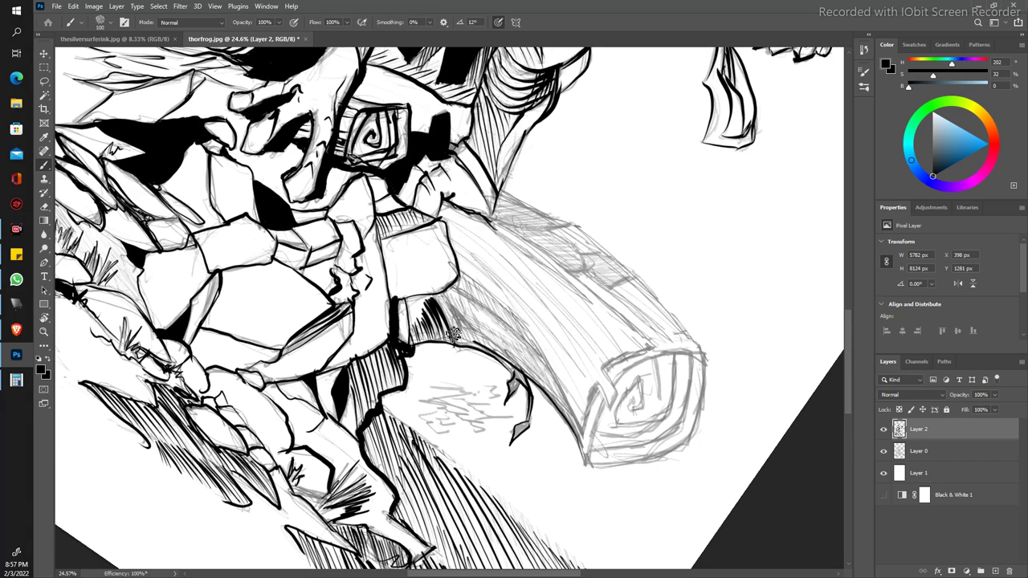
left_click_drag(580, 442, 452, 319)
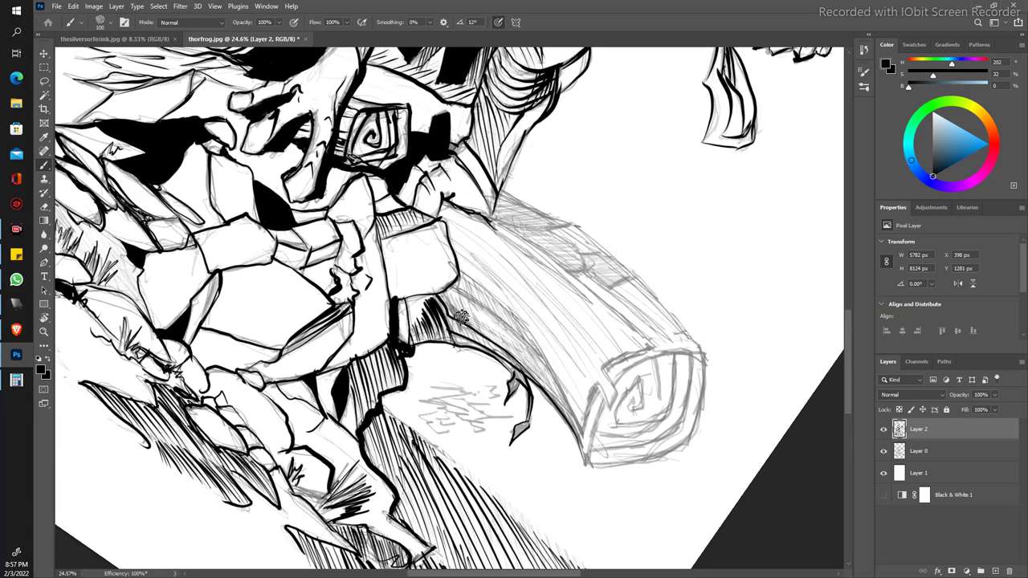
left_click_drag(575, 438, 442, 298)
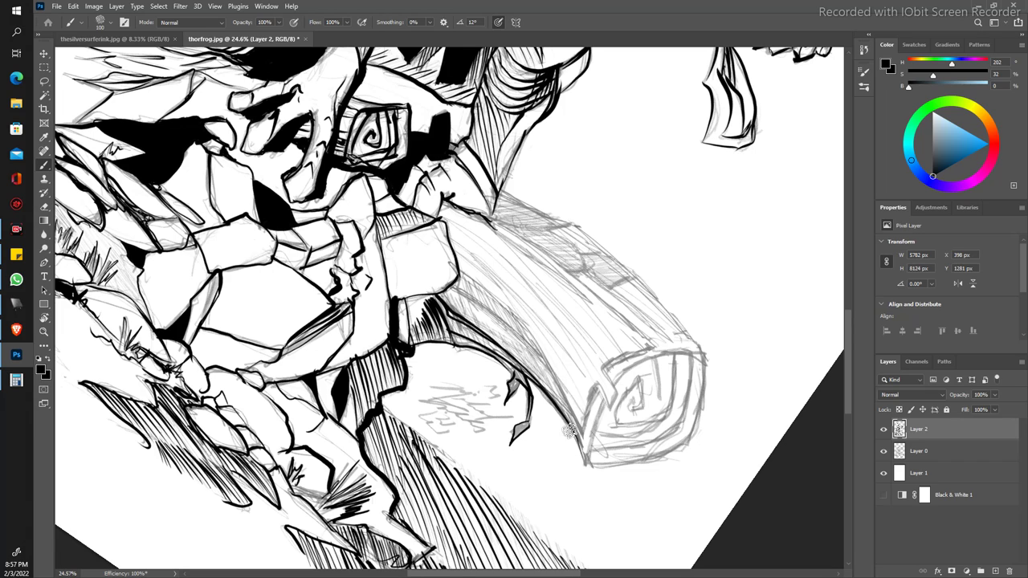
mouse_move(585, 425)
left_mouse_down()
mouse_move(544, 361)
mouse_move(461, 292)
left_mouse_up()
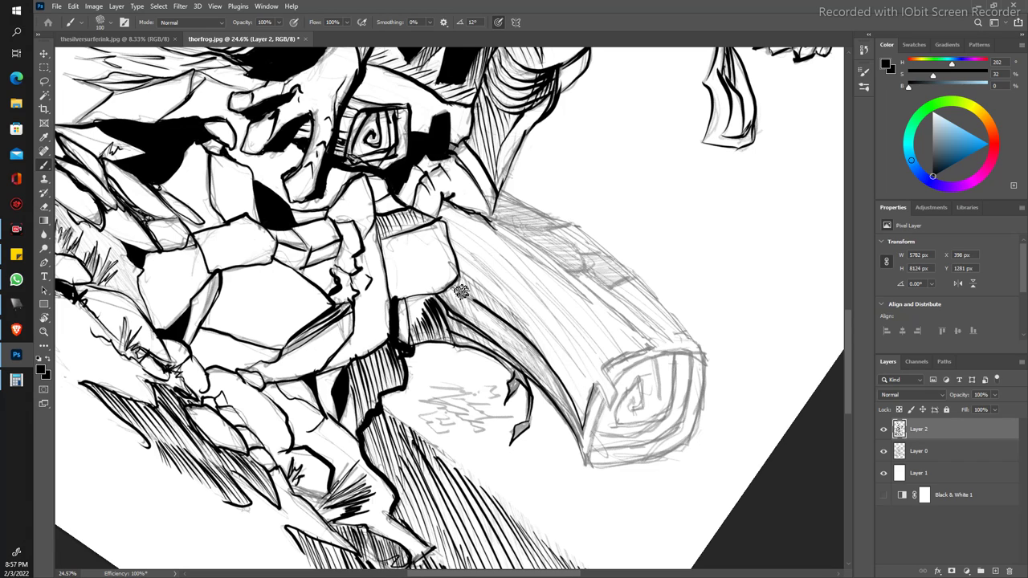
mouse_move(561, 385)
left_mouse_down()
mouse_move(516, 314)
mouse_move(473, 285)
left_mouse_up()
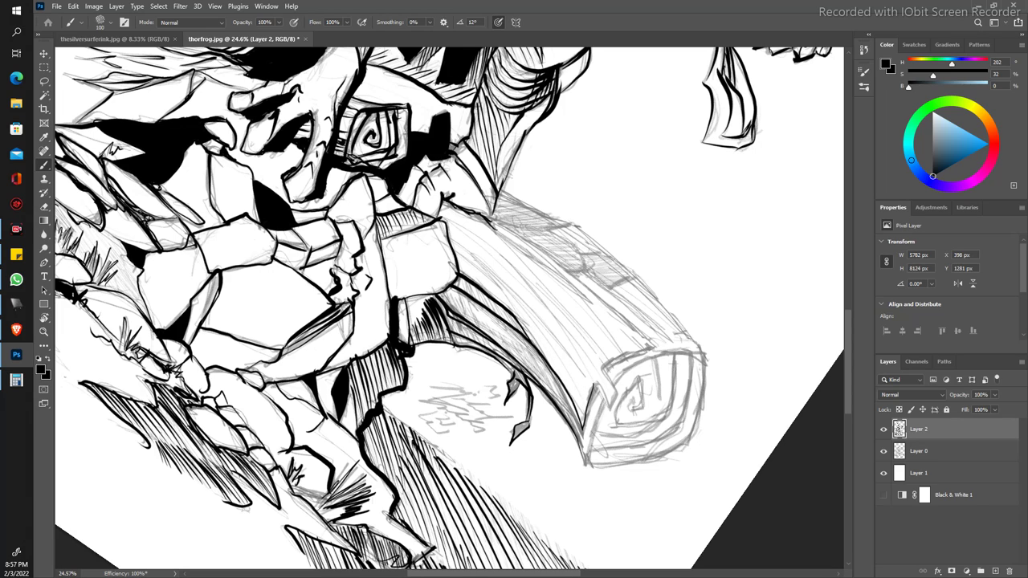
Step: Ink the hammer's upper side and hatch dark strokes along its top edge
left_click_drag(586, 379, 470, 243)
left_click_drag(596, 368, 455, 231)
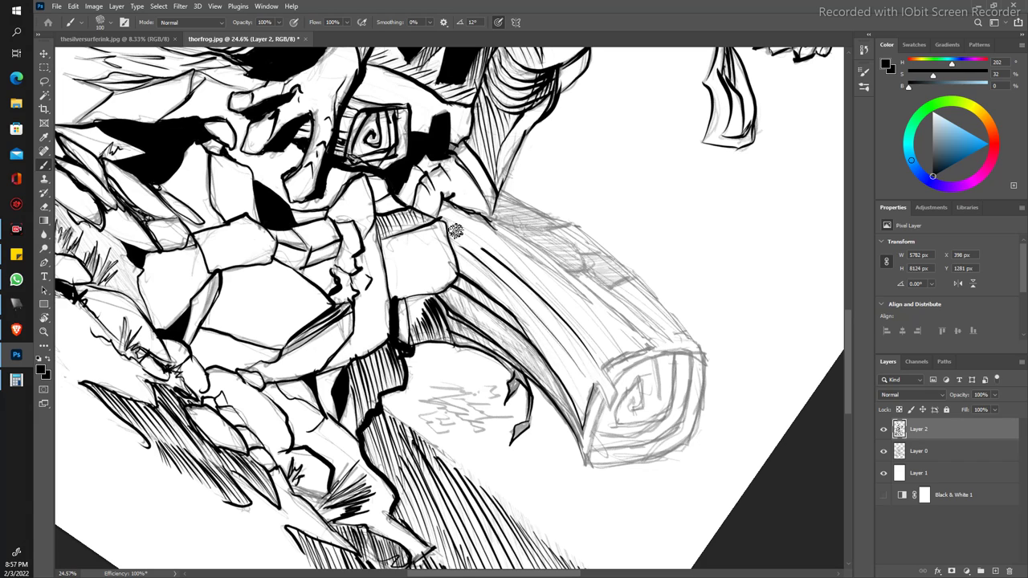
mouse_move(614, 357)
left_mouse_down()
mouse_move(508, 240)
mouse_move(533, 255)
mouse_move(494, 233)
left_mouse_up()
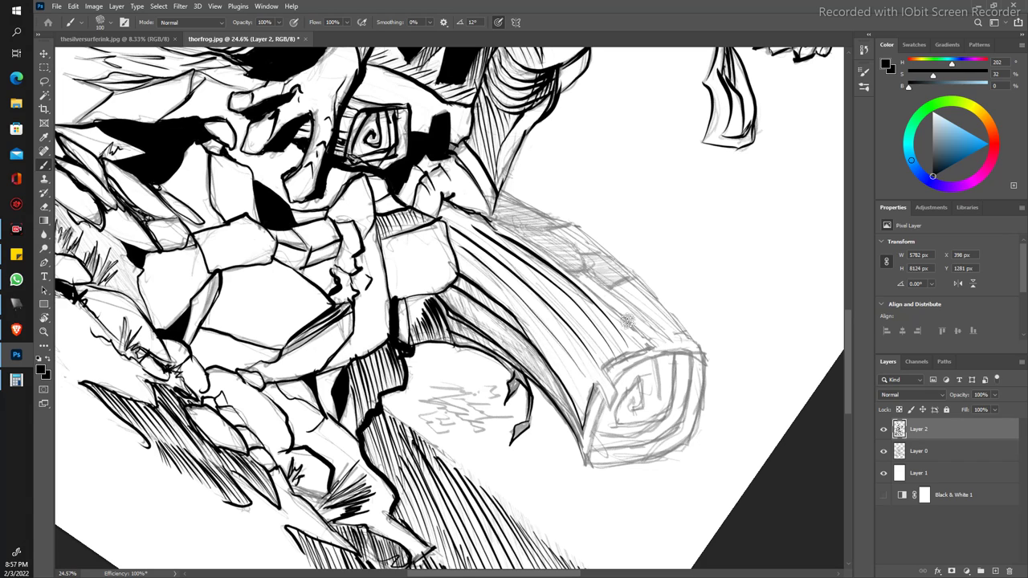
left_click_drag(638, 325, 482, 225)
left_click_drag(602, 292, 490, 229)
left_click_drag(440, 198, 523, 243)
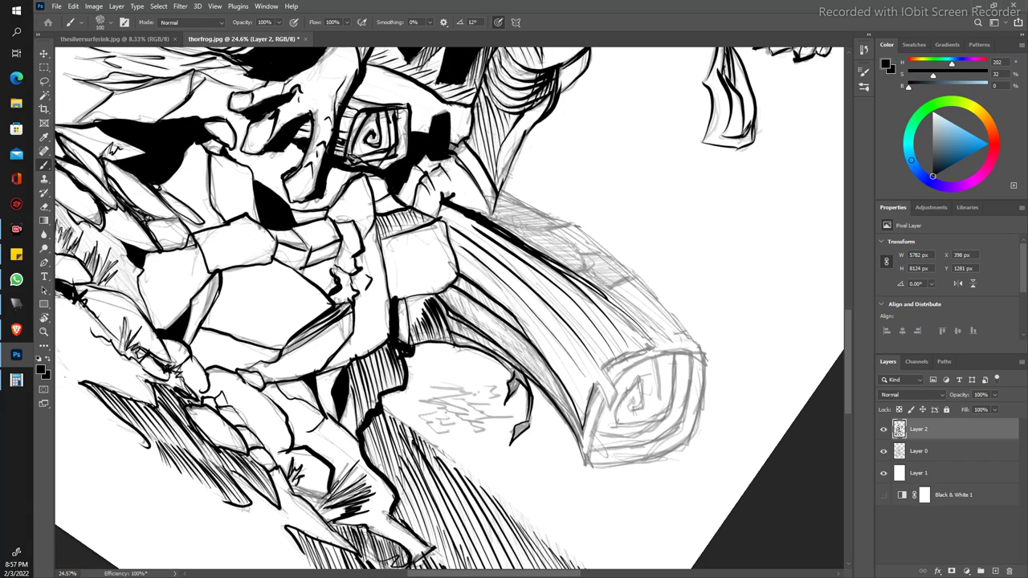
left_click_drag(554, 227, 573, 231)
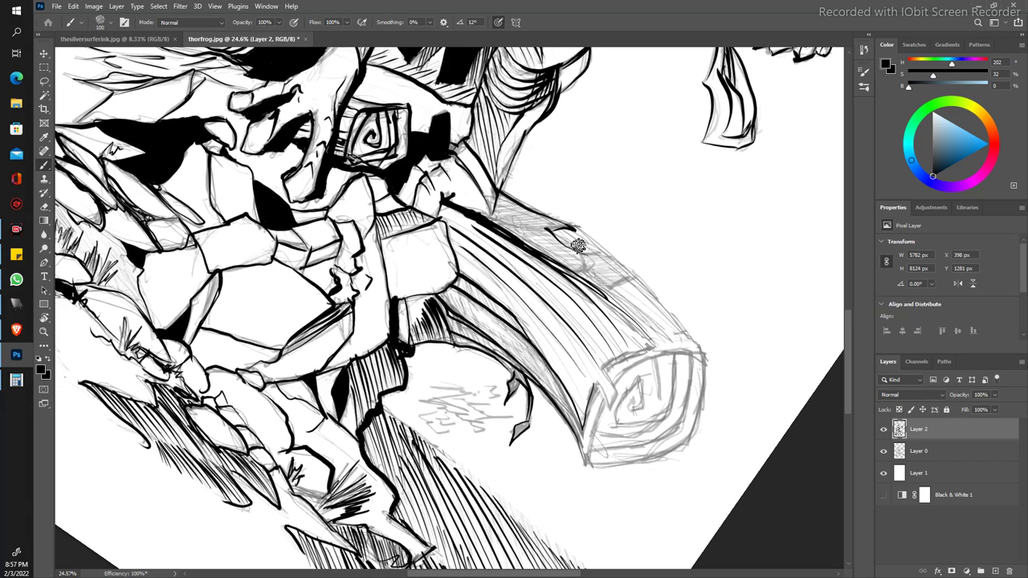
mouse_move(550, 231)
left_mouse_down()
mouse_move(593, 263)
mouse_move(634, 273)
mouse_move(602, 285)
left_mouse_up()
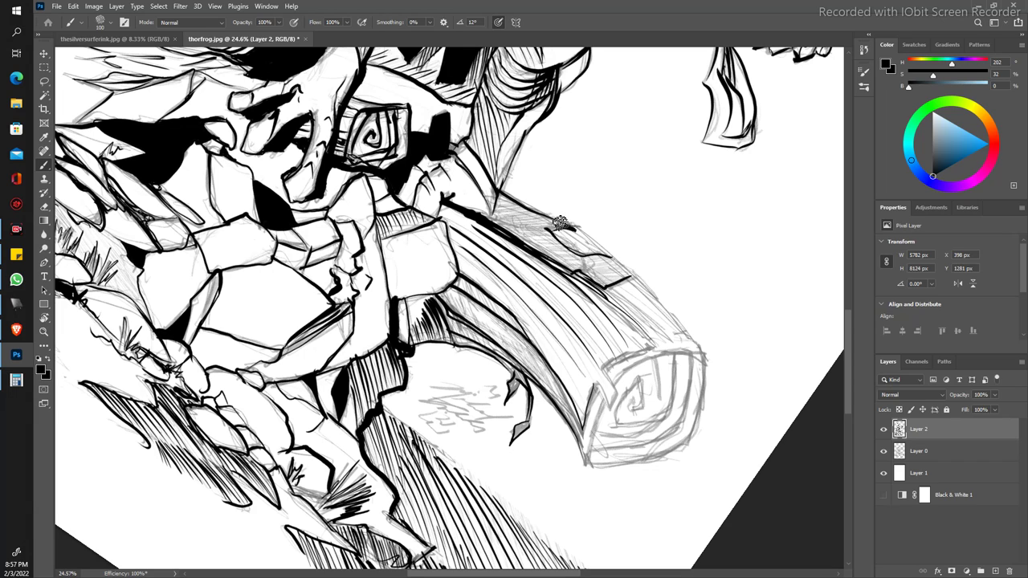
left_click_drag(610, 260, 704, 353)
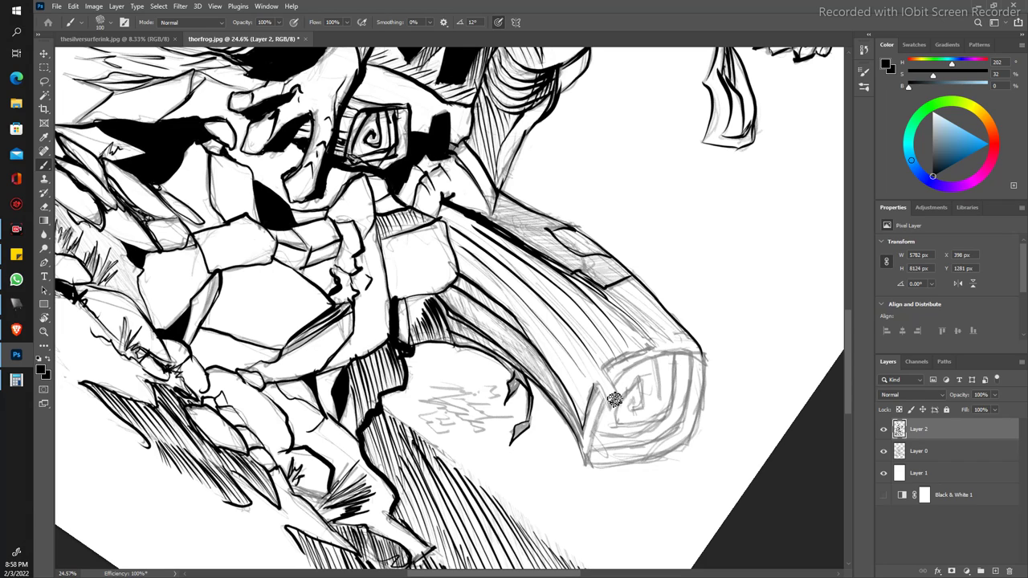
Step: Outline the hammer end's edges, top and lower rims, and the curve around its spiral
mouse_move(602, 403)
left_mouse_down()
mouse_move(595, 386)
mouse_move(615, 389)
left_mouse_up()
left_click_drag(589, 459, 604, 398)
left_click_drag(587, 468, 573, 423)
mouse_move(604, 366)
left_mouse_down()
mouse_move(657, 351)
mouse_move(612, 303)
left_mouse_up()
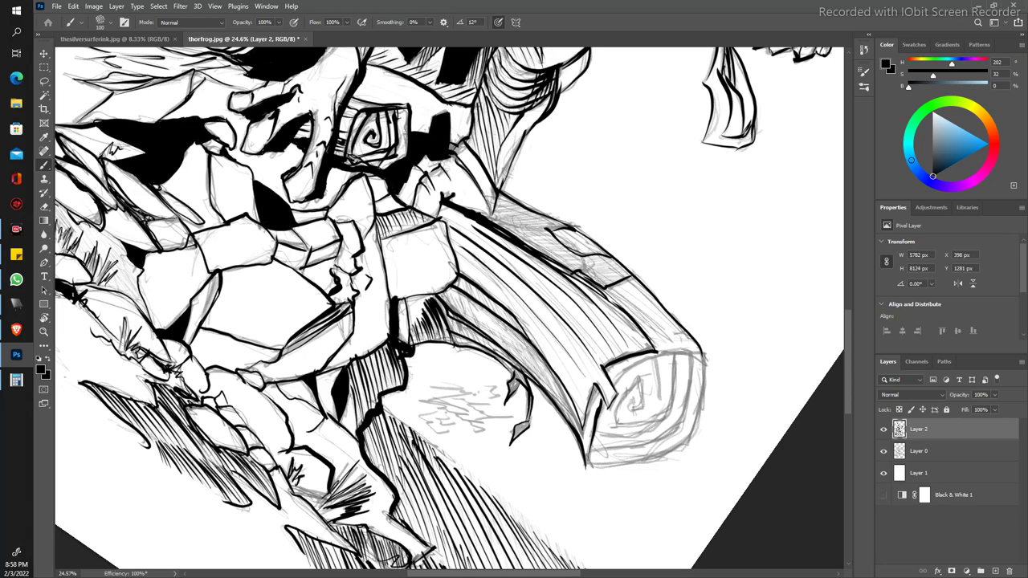
left_click_drag(657, 351, 703, 354)
left_click_drag(698, 430, 703, 356)
mouse_move(585, 466)
left_mouse_down()
mouse_move(684, 443)
mouse_move(700, 401)
mouse_move(636, 406)
mouse_move(617, 419)
left_mouse_up()
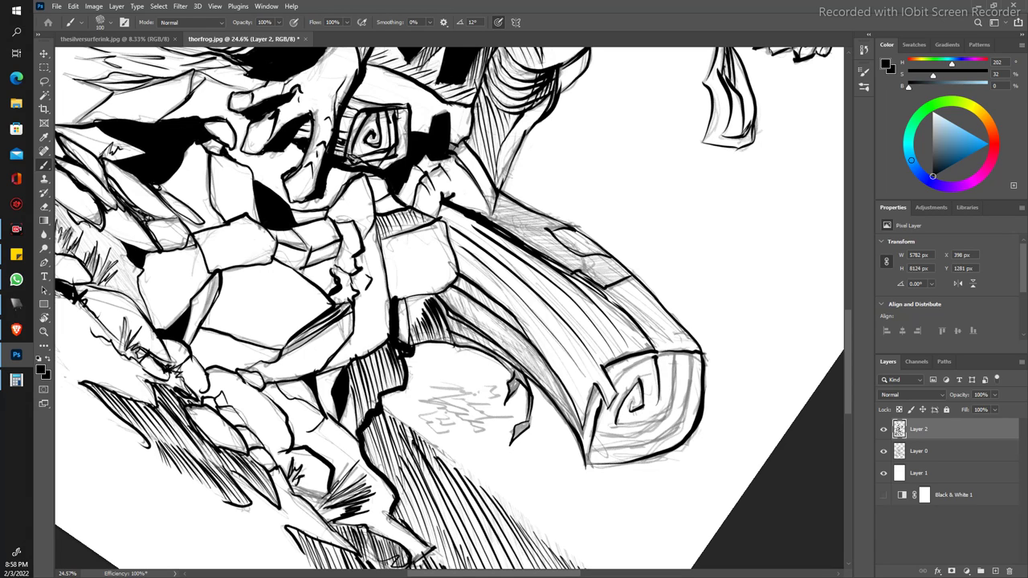
left_click_drag(698, 353, 612, 366)
left_click_drag(634, 423, 677, 346)
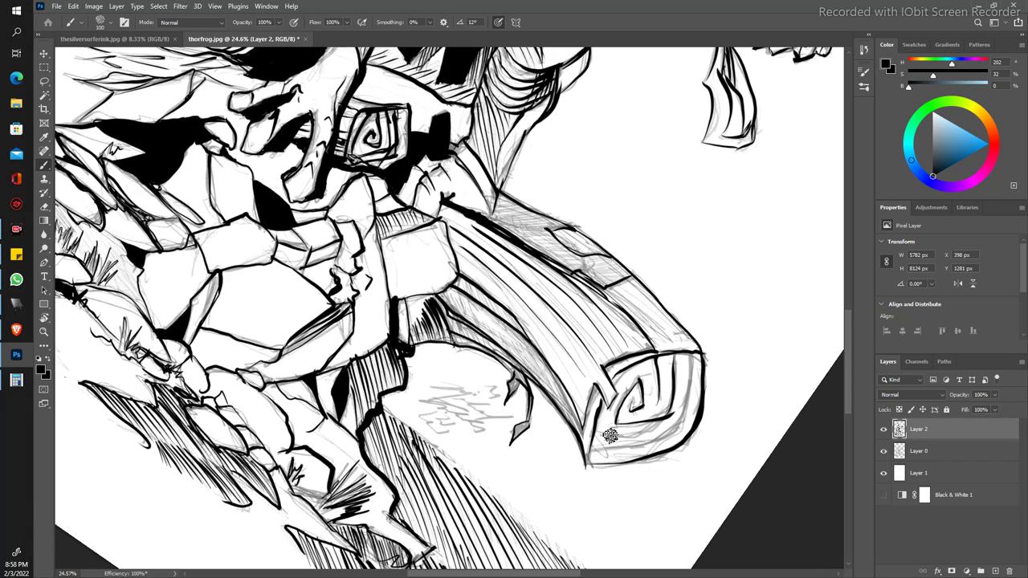
left_click_drag(604, 438, 676, 403)
mouse_move(610, 446)
left_mouse_down()
mouse_move(675, 432)
mouse_move(696, 355)
left_mouse_up()
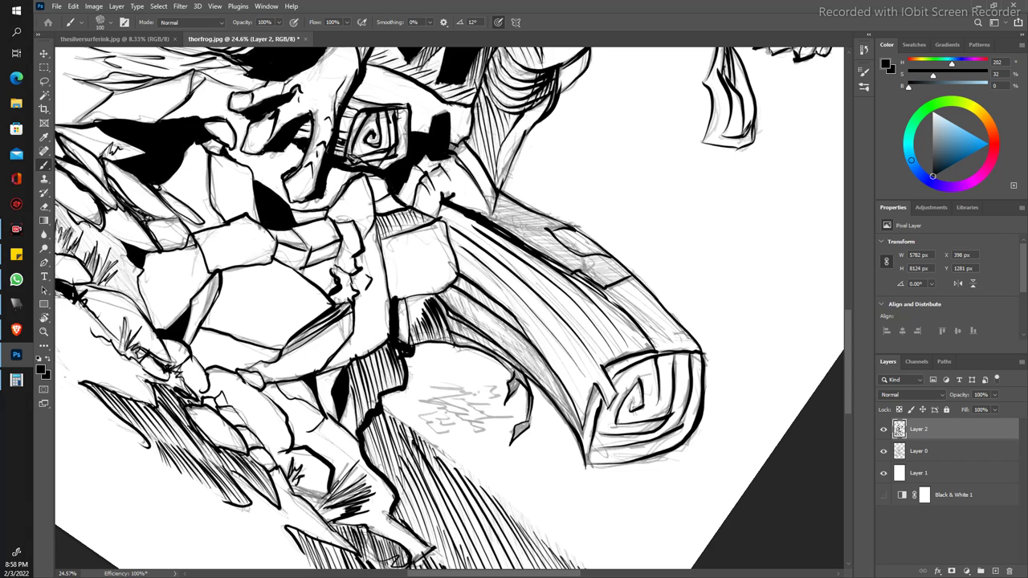
Step: Add denser hatching along the hammer's upper edge
mouse_move(665, 324)
left_mouse_down()
mouse_move(597, 278)
mouse_move(621, 280)
left_mouse_up()
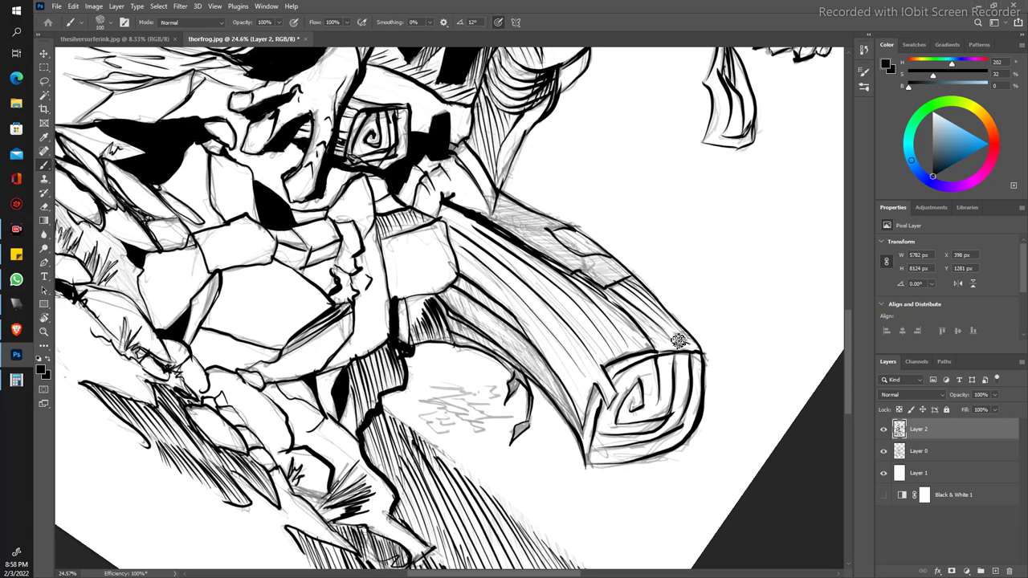
left_click_drag(667, 331, 632, 312)
left_click_drag(572, 226, 529, 206)
mouse_move(563, 269)
left_mouse_down()
mouse_move(456, 196)
mouse_move(495, 208)
mouse_move(499, 189)
left_mouse_up()
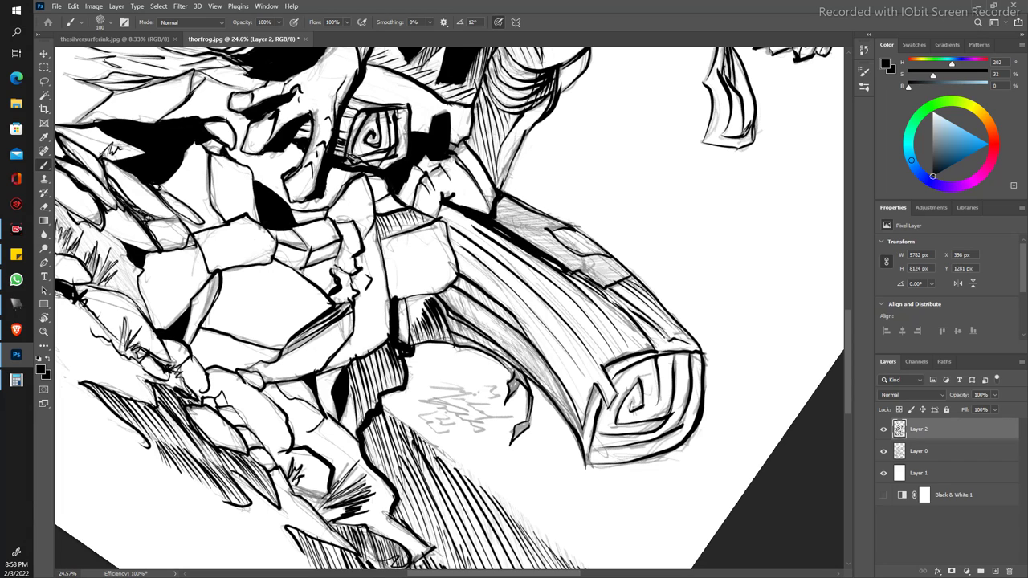
Step: Paint black patches into the shadow band on the hammer's top edge until it reads solid
mouse_move(627, 272)
left_mouse_down()
mouse_move(611, 281)
mouse_move(572, 270)
mouse_move(601, 257)
mouse_move(581, 265)
mouse_move(546, 224)
mouse_move(504, 202)
mouse_move(554, 255)
mouse_move(514, 226)
mouse_move(562, 252)
mouse_move(546, 246)
mouse_move(558, 264)
mouse_move(501, 217)
mouse_move(524, 215)
mouse_move(570, 257)
mouse_move(562, 262)
mouse_move(607, 280)
mouse_move(594, 261)
mouse_move(622, 277)
mouse_move(616, 265)
left_mouse_up()
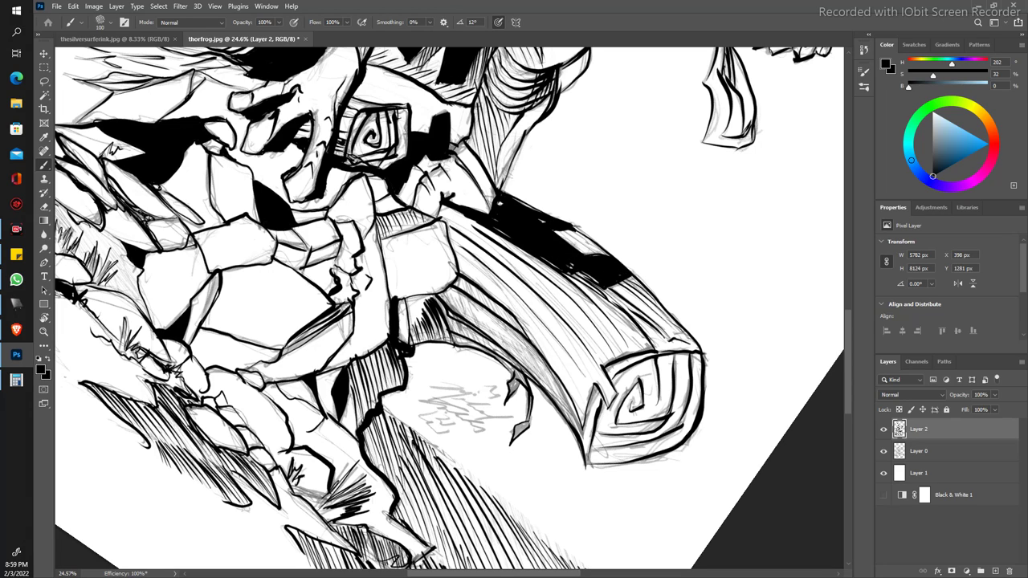
mouse_move(581, 244)
left_mouse_down()
mouse_move(546, 219)
mouse_move(600, 255)
left_mouse_up()
left_click_drag(571, 269, 546, 256)
mouse_move(501, 233)
left_mouse_down()
mouse_move(536, 224)
mouse_move(517, 207)
mouse_move(532, 212)
left_mouse_up()
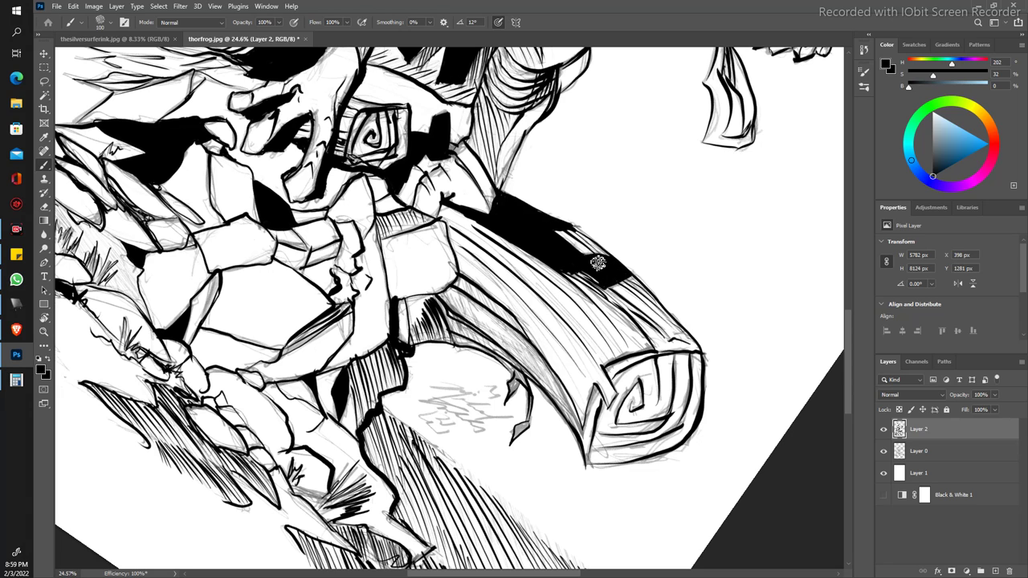
Step: At 31.1% zoom, darken the hammer's left edge and start hatching the shadow below it
key("z")
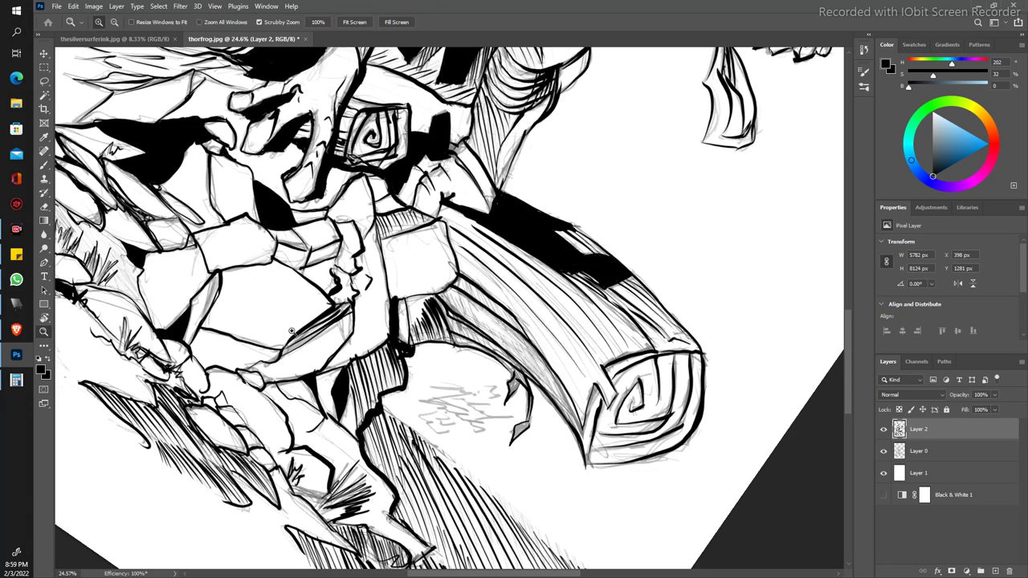
left_click_drag(240, 268, 241, 268)
key("b")
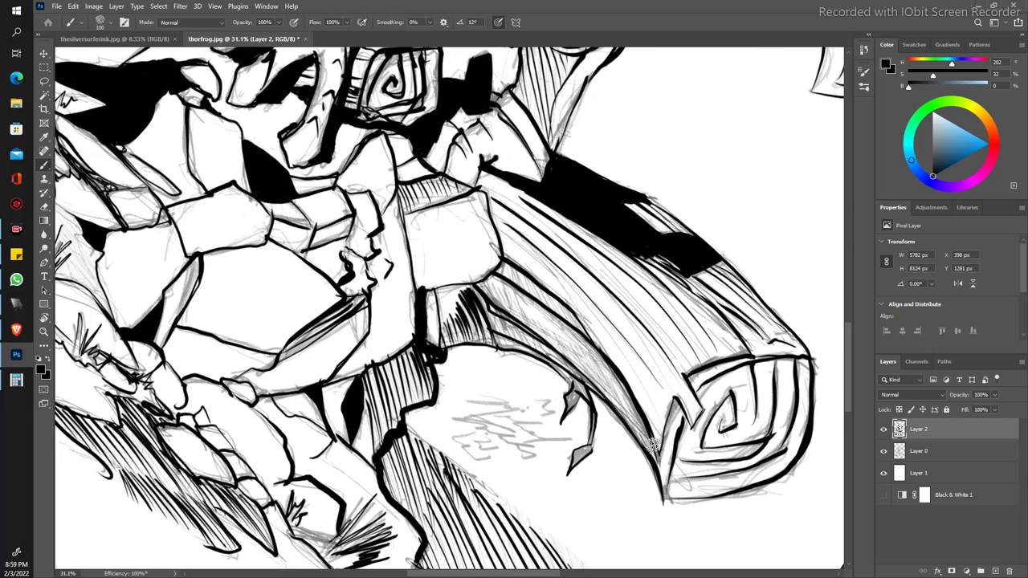
left_click_drag(653, 444, 675, 408)
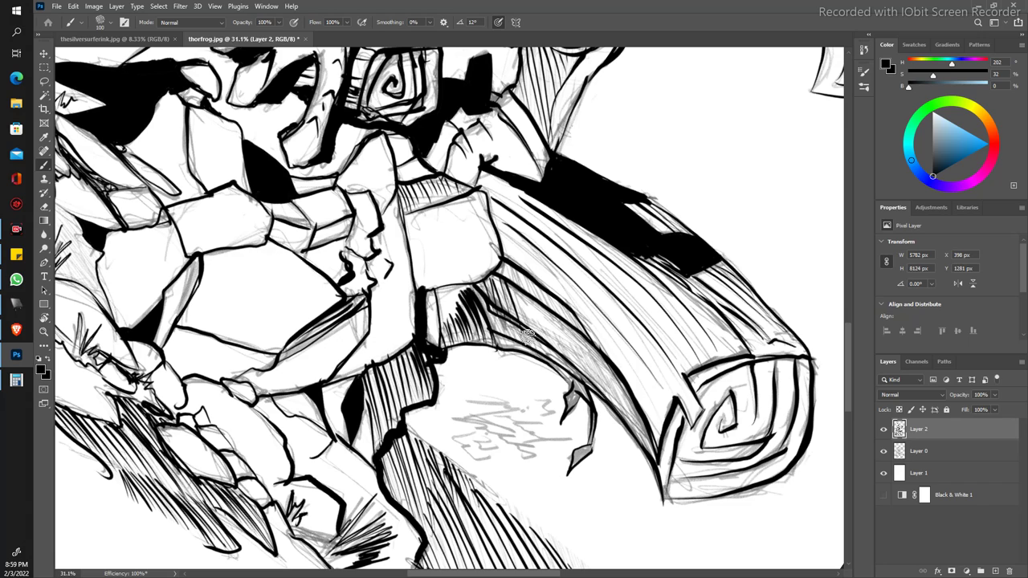
mouse_move(526, 296)
left_mouse_down()
mouse_move(535, 325)
mouse_move(565, 326)
mouse_move(594, 394)
left_mouse_up()
left_click_drag(569, 329, 626, 418)
left_click_drag(598, 353, 633, 426)
Step: Build dense dark hatching, thicken the lower edge line, and fill the claw tip solid black
left_click_drag(617, 384, 643, 445)
left_click_drag(615, 376, 650, 455)
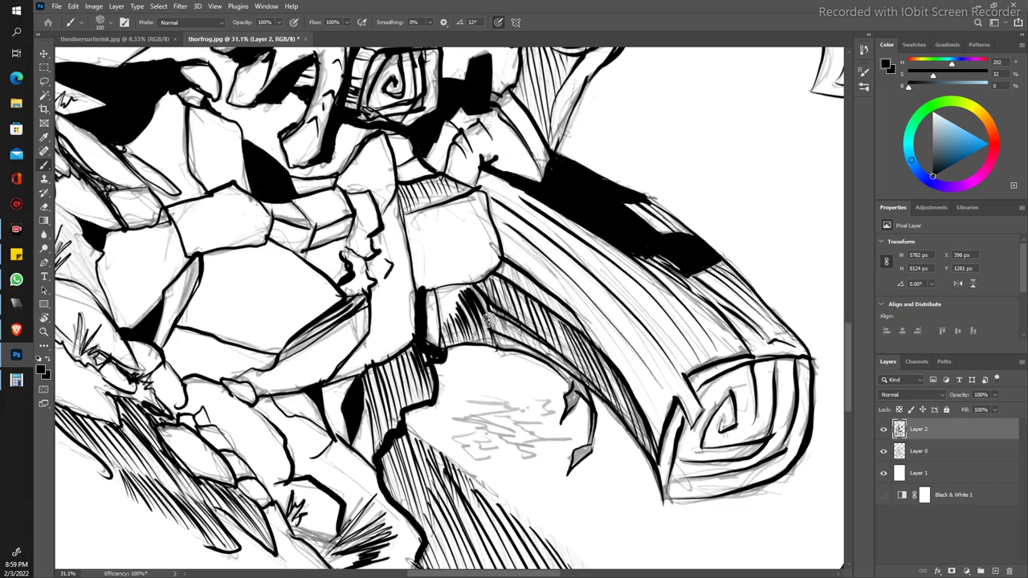
mouse_move(487, 319)
left_mouse_down()
mouse_move(529, 338)
mouse_move(561, 374)
mouse_move(572, 369)
left_mouse_up()
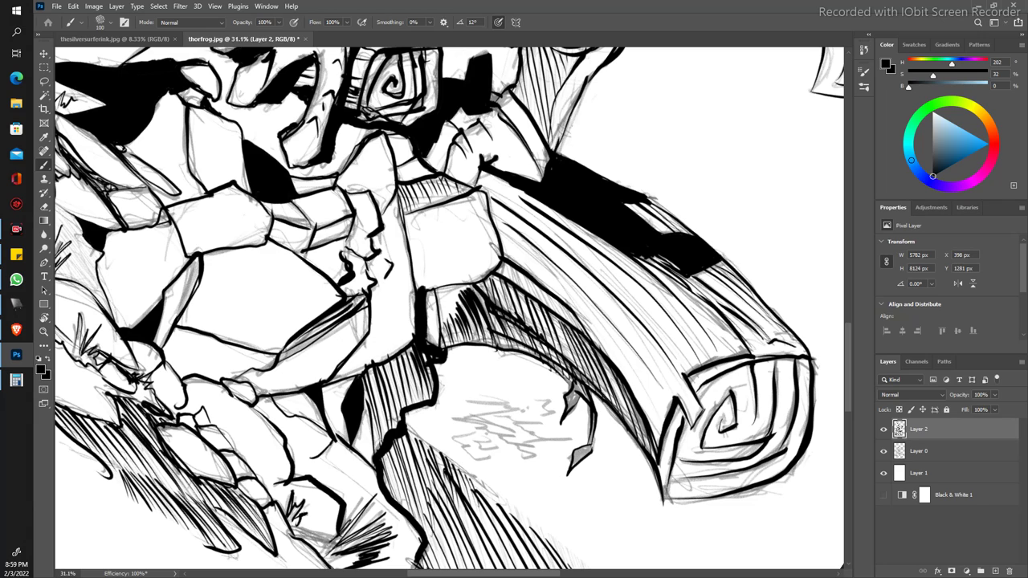
left_click_drag(508, 340, 573, 380)
mouse_move(515, 343)
left_mouse_down()
mouse_move(493, 337)
mouse_move(570, 385)
mouse_move(565, 417)
mouse_move(582, 395)
mouse_move(593, 417)
left_mouse_up()
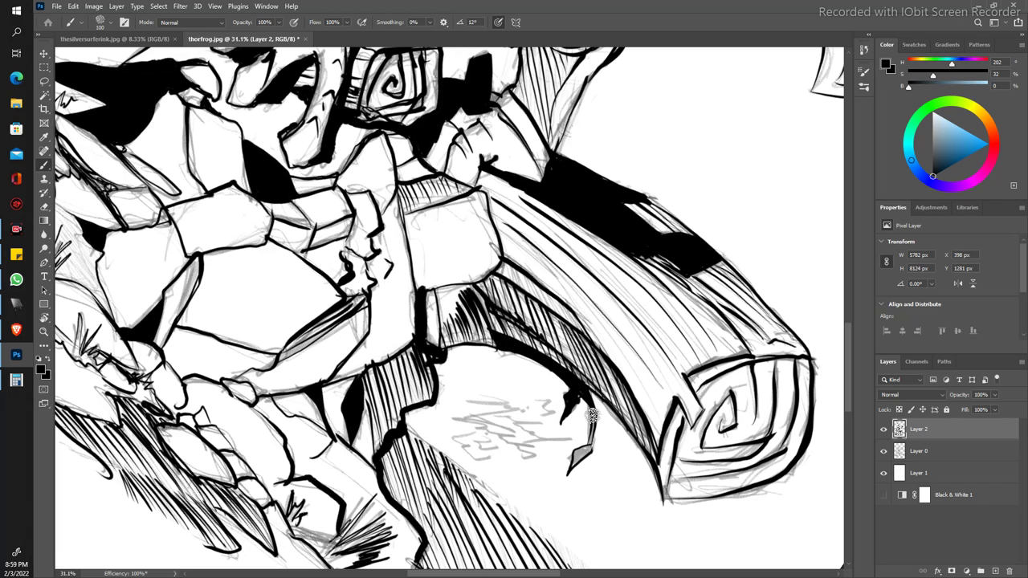
left_click_drag(580, 456, 579, 455)
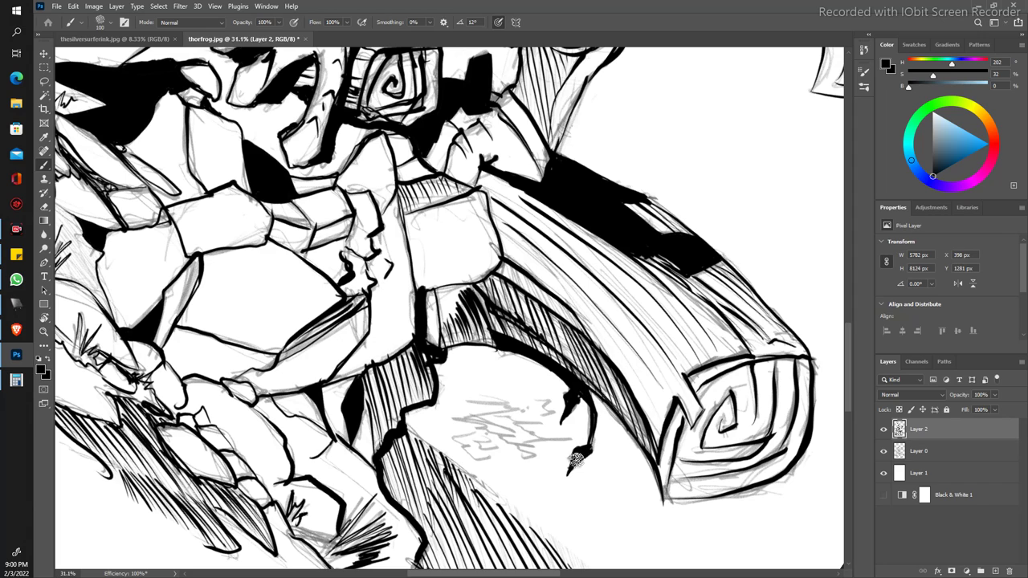
left_click_drag(580, 455, 596, 406)
Step: With the canvas rotated, ink jagged black hatch strokes over the grey sketch marks beside the claw
key("r")
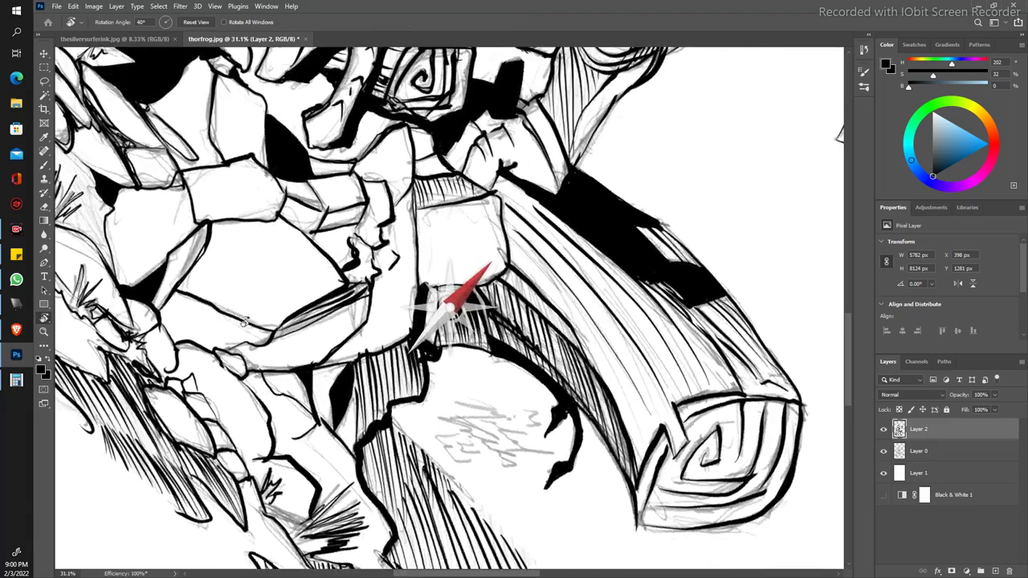
mouse_move(259, 303)
left_mouse_down()
mouse_move(361, 447)
mouse_move(303, 397)
left_mouse_up()
key("b")
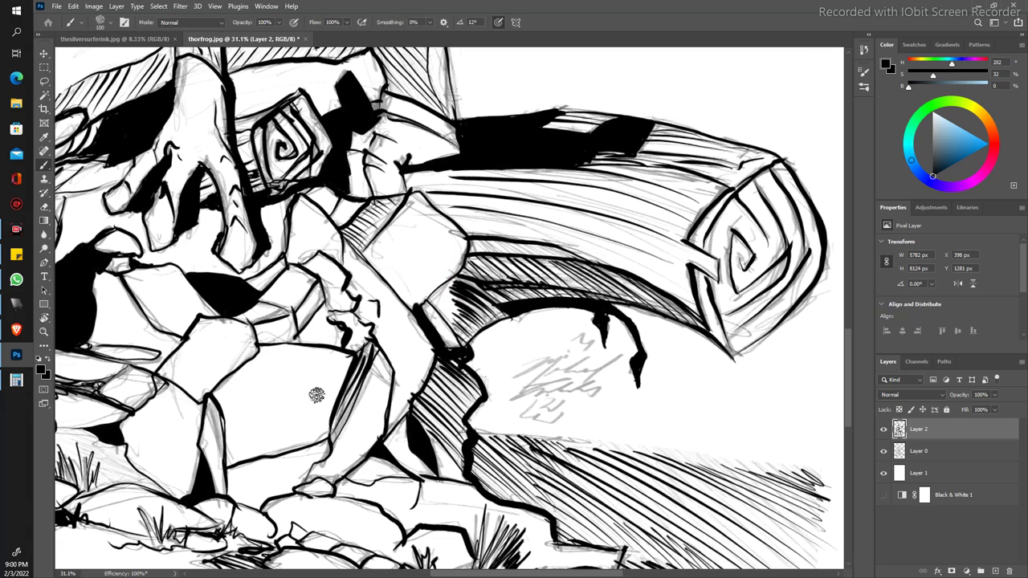
mouse_move(513, 375)
left_mouse_down()
mouse_move(622, 355)
mouse_move(513, 399)
mouse_move(602, 390)
left_mouse_up()
mouse_move(539, 392)
left_mouse_down()
mouse_move(560, 409)
mouse_move(516, 417)
mouse_move(562, 415)
left_mouse_up()
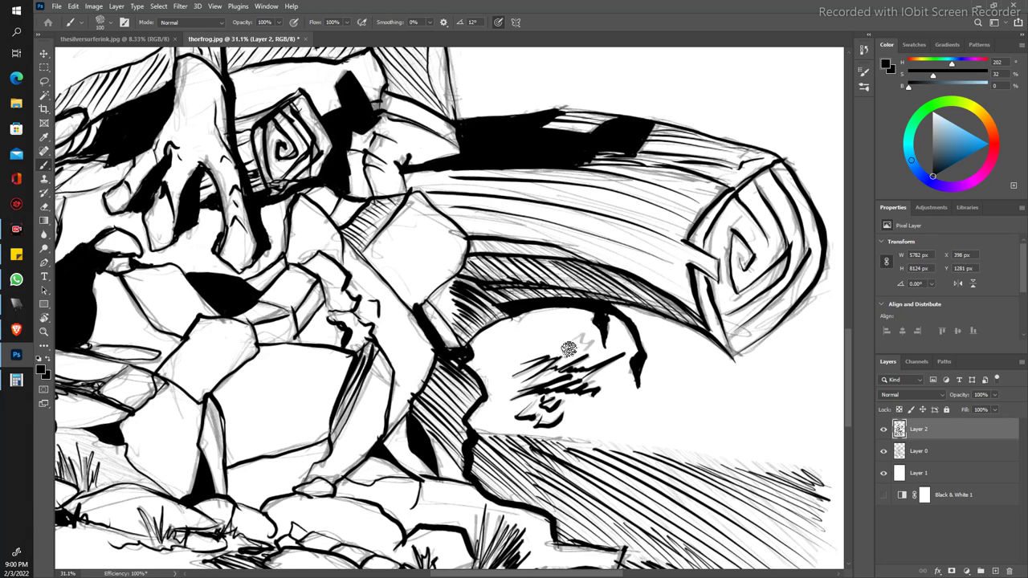
left_click_drag(562, 351, 591, 345)
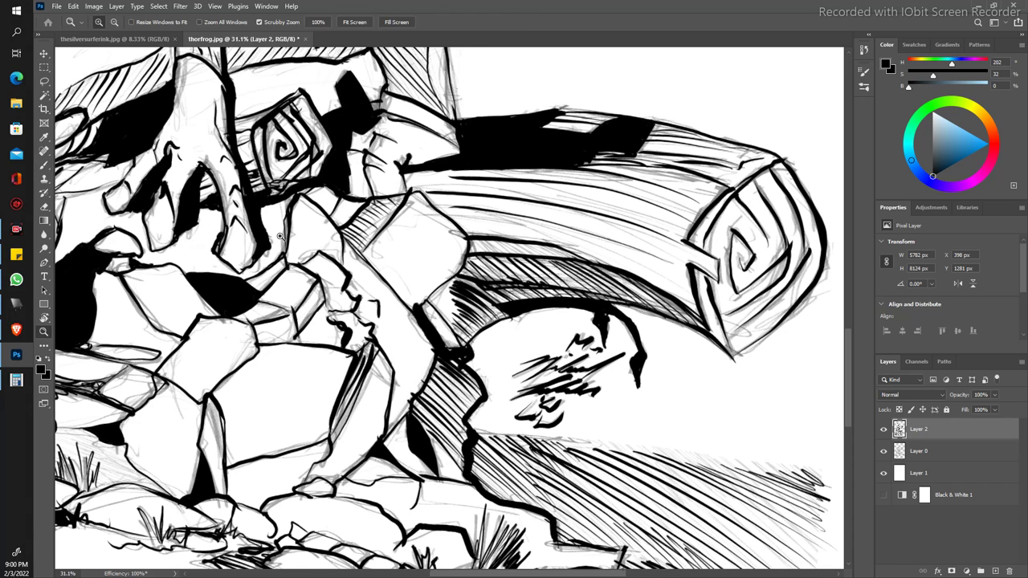
Step: Straighten the tilted page upright and zoom in on the frog's hand and rocks
key("ctrl+0")
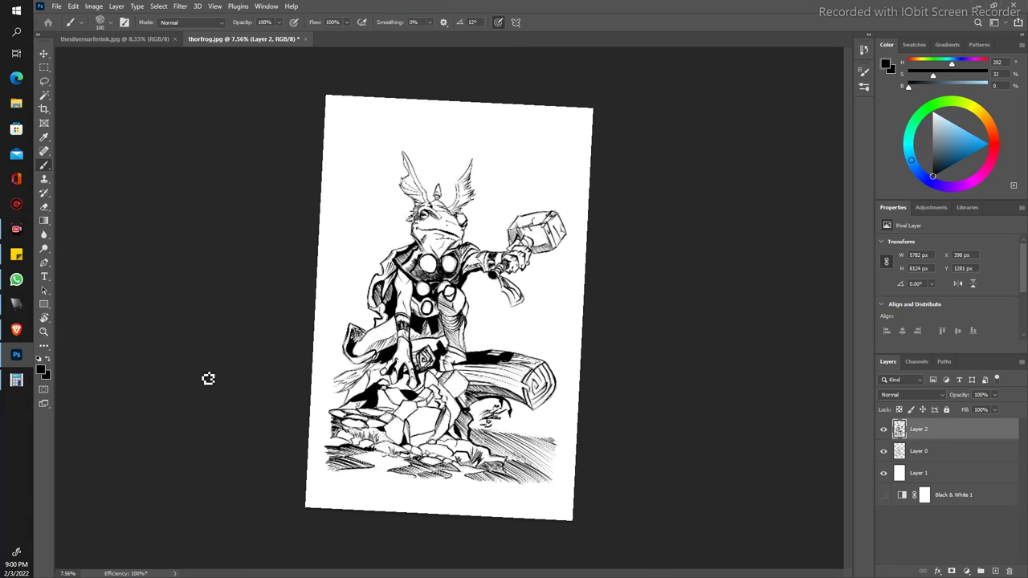
key("r")
left_click_drag(207, 378, 202, 350)
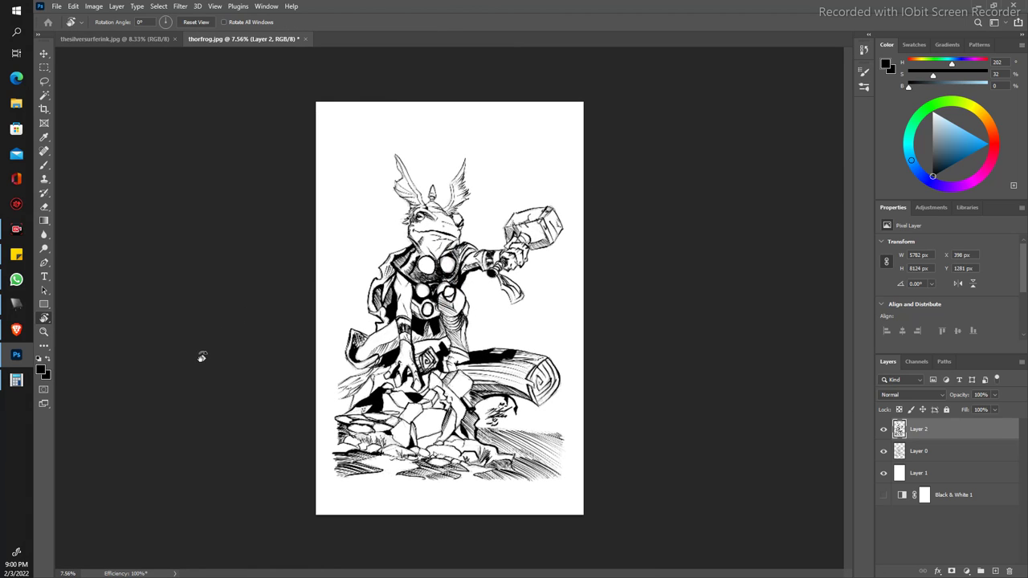
key("b")
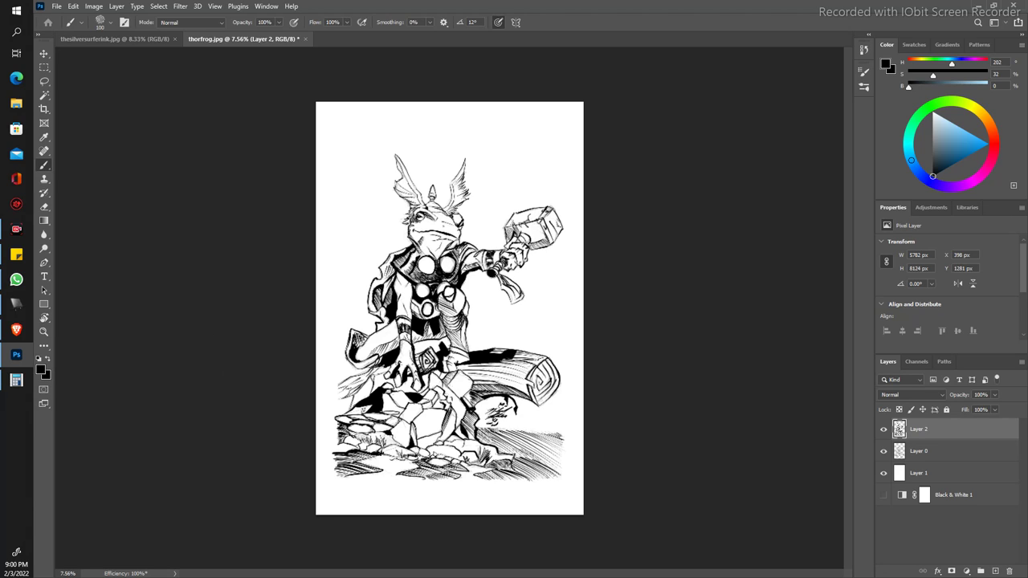
key("z")
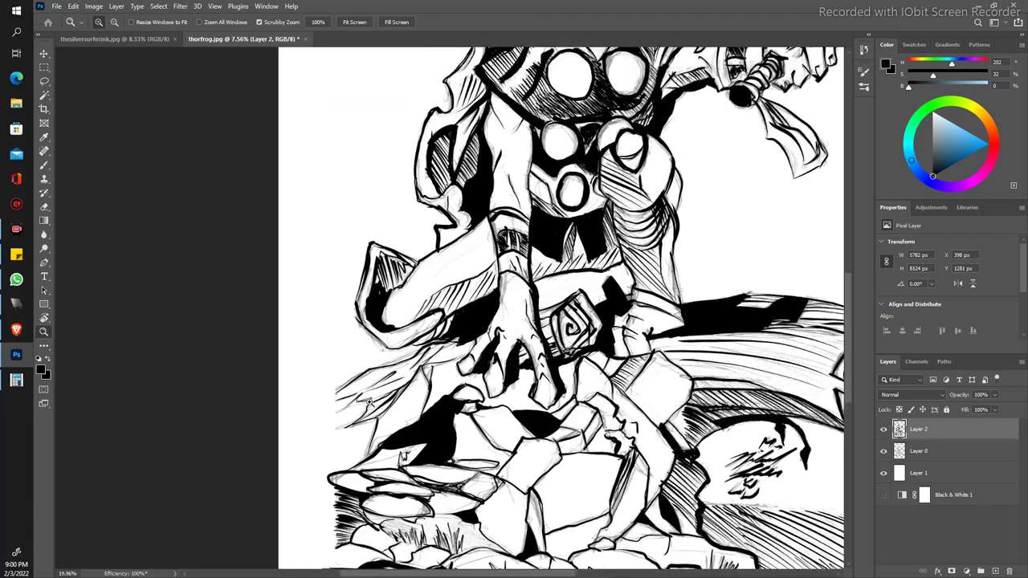
left_click_drag(305, 317, 386, 316)
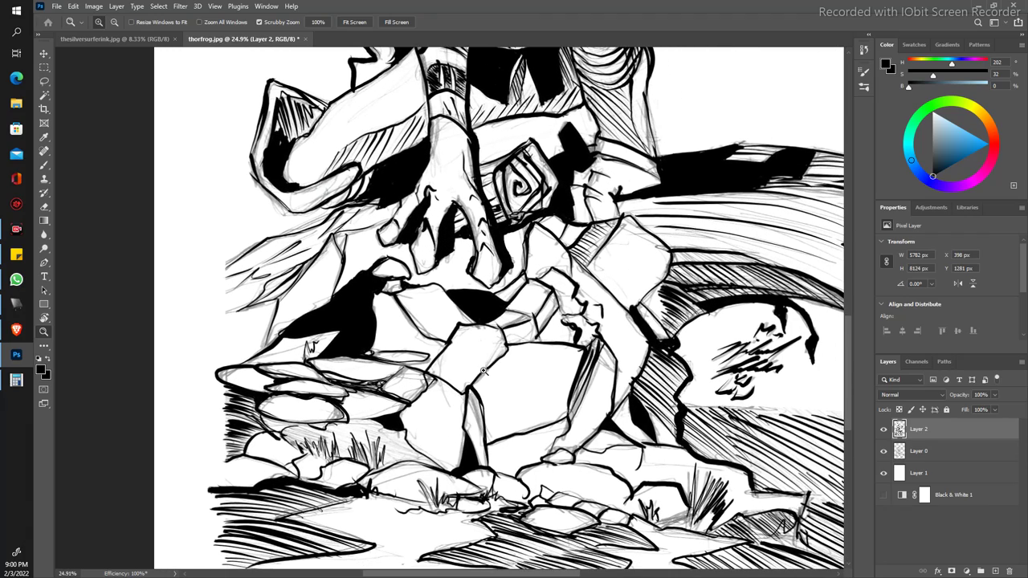
key("b")
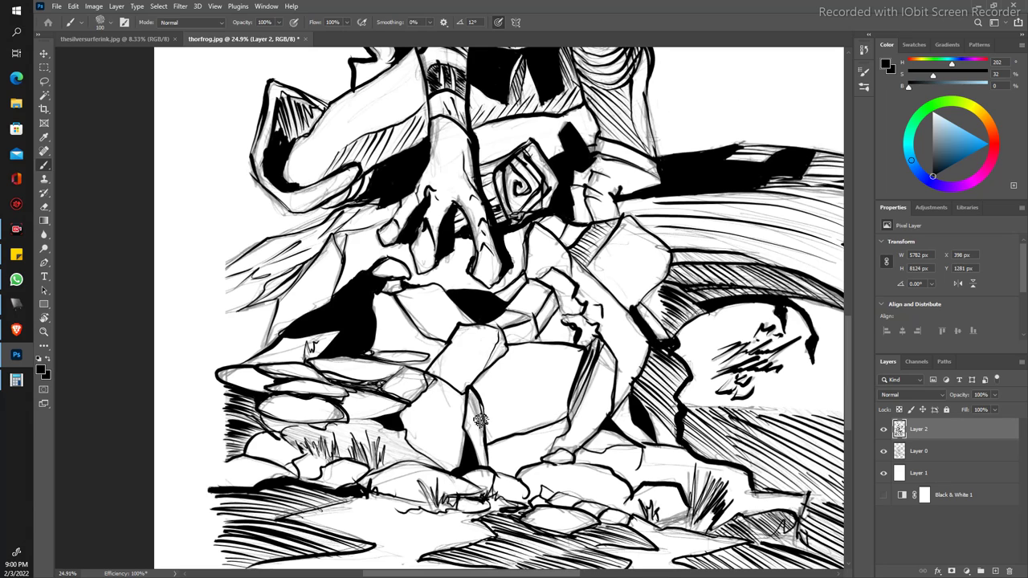
Step: Thicken the rock edges below the hand and touch up the ink on the frog's finger
mouse_move(482, 437)
left_mouse_down()
mouse_move(467, 397)
mouse_move(487, 430)
left_mouse_up()
left_click_drag(468, 385, 484, 420)
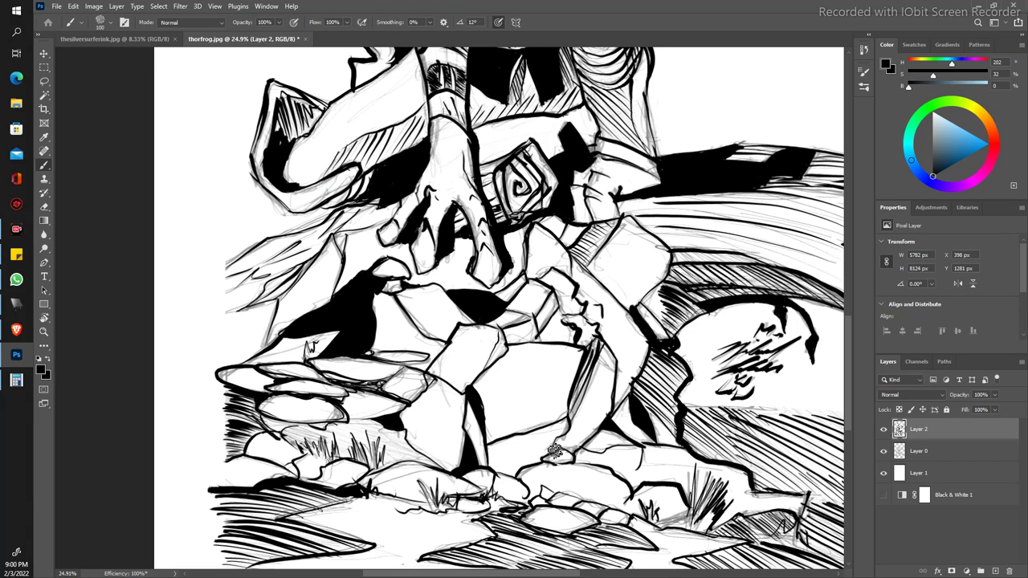
left_click_drag(552, 454, 594, 436)
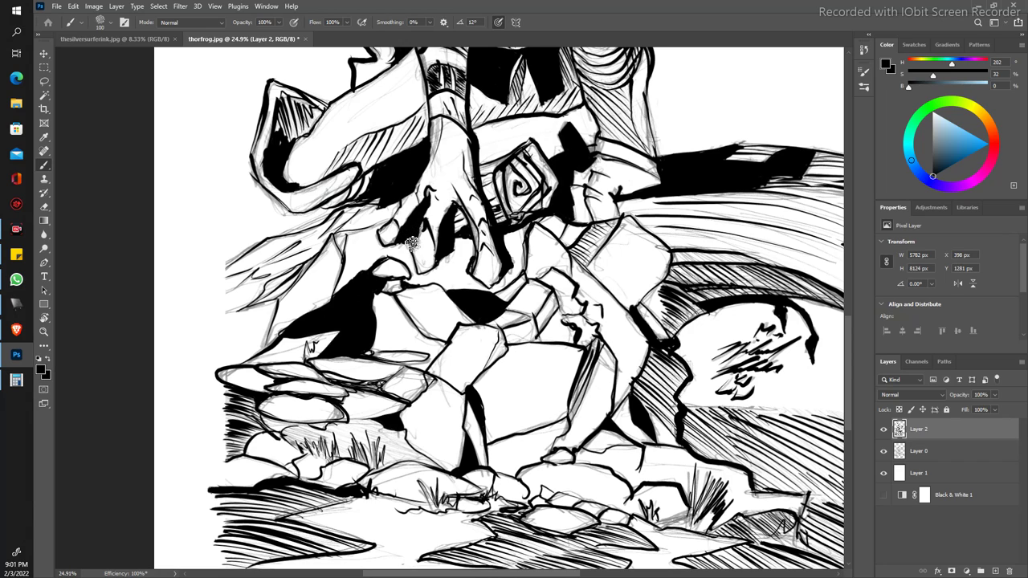
mouse_move(478, 255)
left_mouse_down()
mouse_move(474, 231)
mouse_move(480, 262)
left_mouse_up()
key("z")
left_click_drag(265, 144, 233, 126)
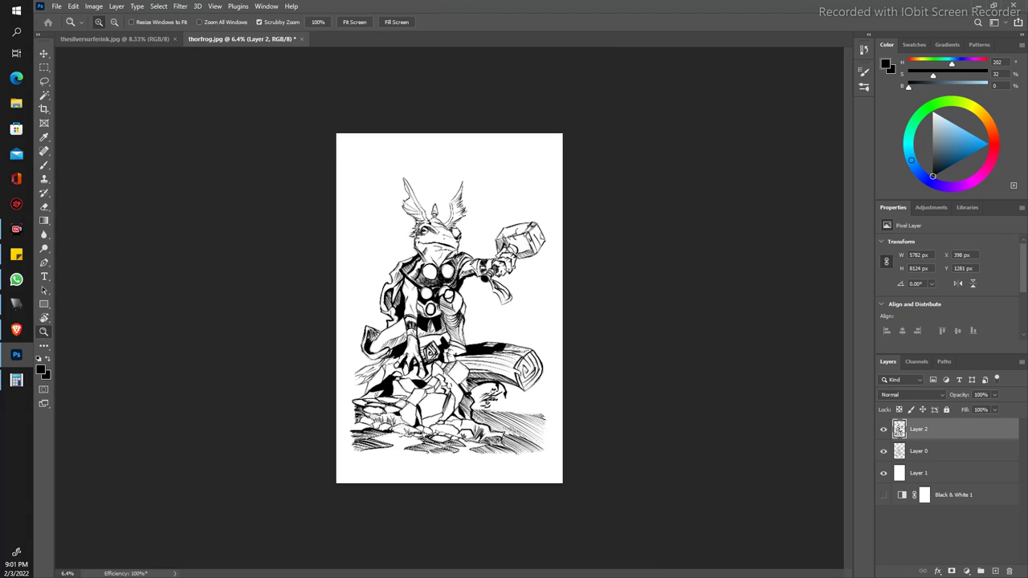
Step: Paint three bold horizontal hatch strokes along the top of the grass beneath the log's end
left_click_drag(276, 207, 304, 237)
key("b")
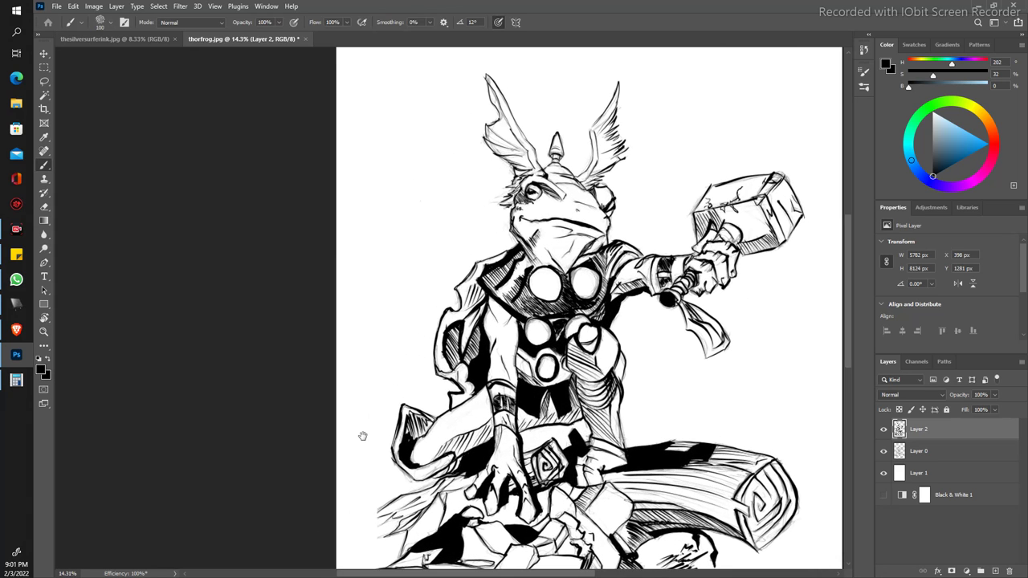
left_click_drag(360, 432, 335, 262)
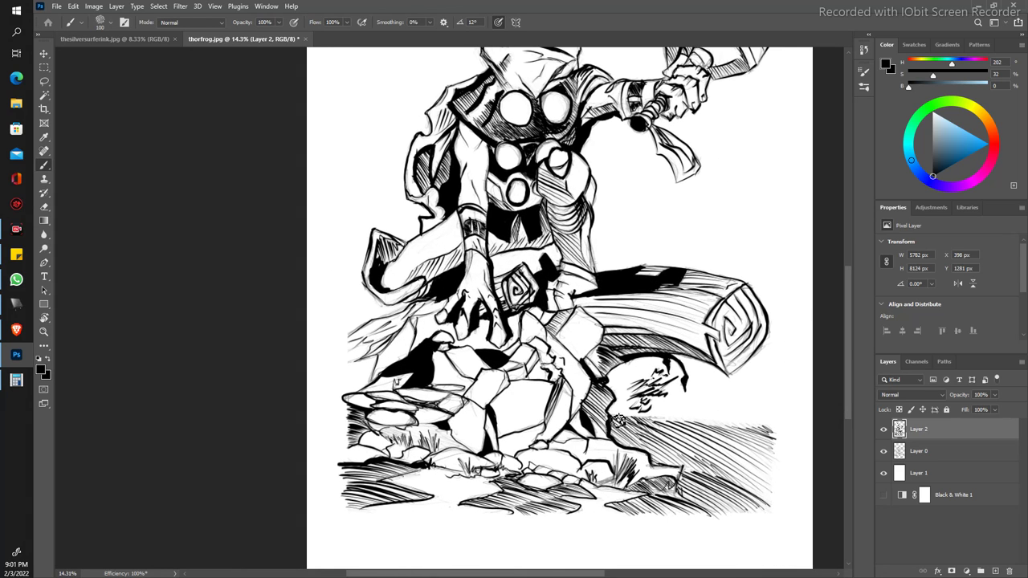
left_click_drag(769, 425, 614, 419)
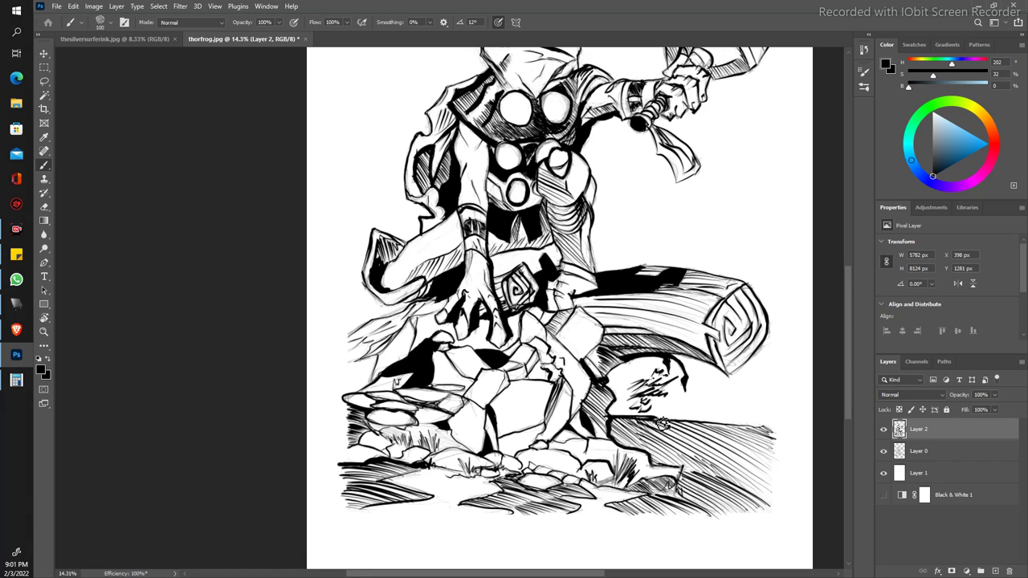
mouse_move(642, 428)
left_mouse_down()
mouse_move(751, 429)
mouse_move(769, 436)
mouse_move(767, 446)
left_mouse_up()
mouse_move(679, 451)
left_mouse_down()
mouse_move(762, 464)
mouse_move(770, 481)
left_mouse_up()
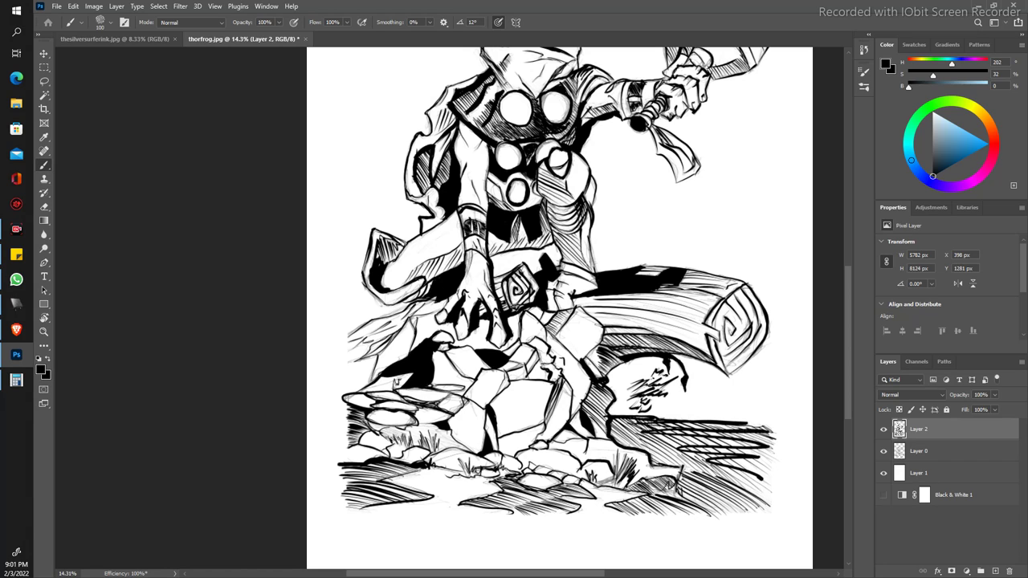
key("z")
left_click_drag(344, 276, 318, 241)
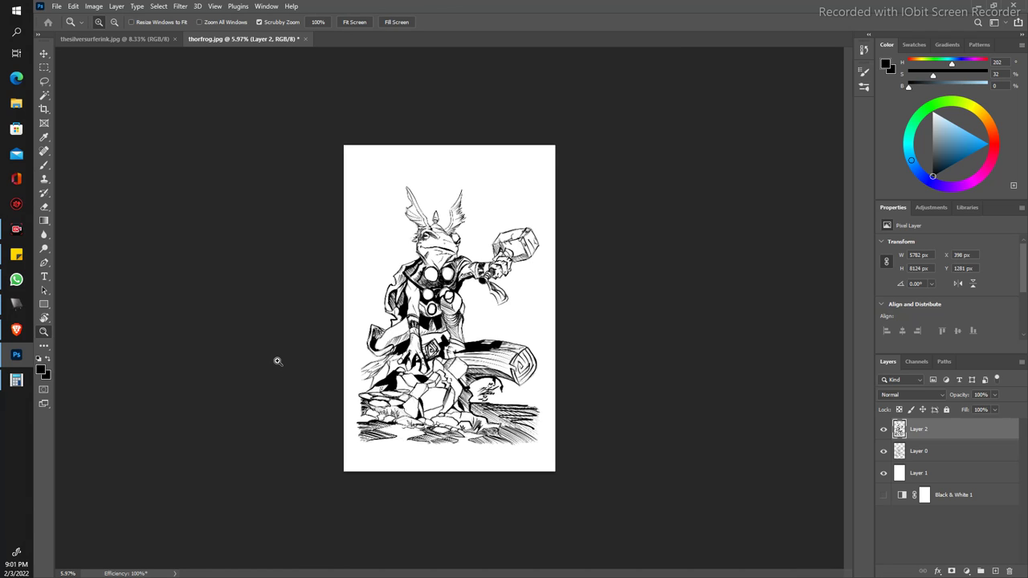
Step: Set the page back upright and zoom in slightly on the frog's upper body
key("r")
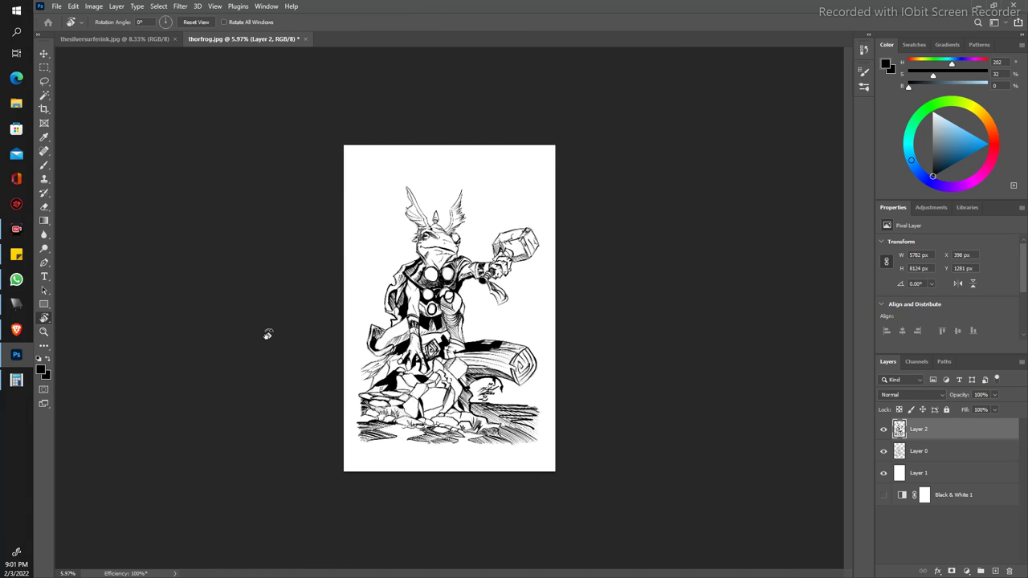
left_click_drag(265, 332, 250, 312)
key("b")
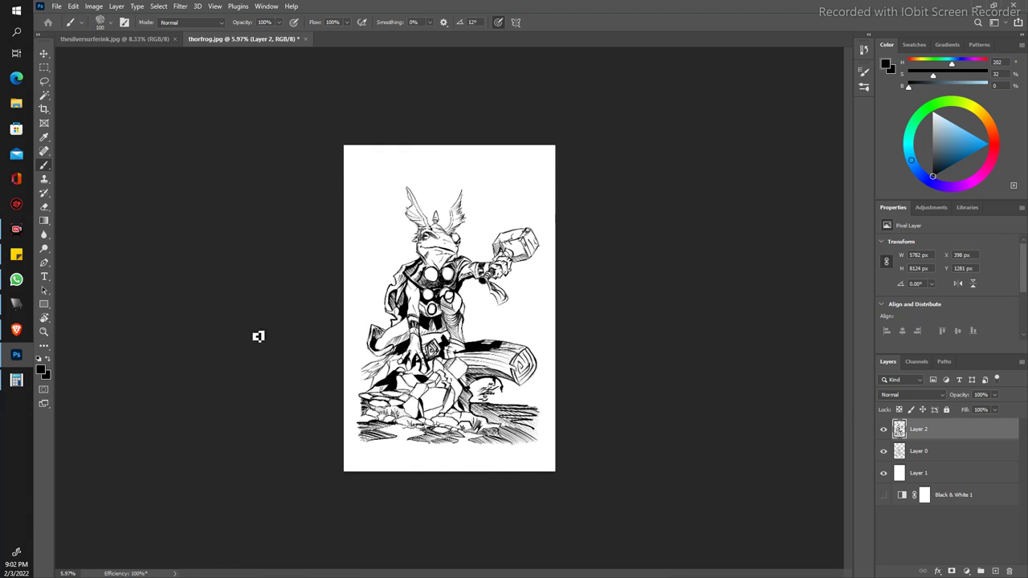
key("z")
mouse_move(312, 260)
left_mouse_down()
mouse_move(336, 325)
mouse_move(353, 324)
left_mouse_up()
key("b")
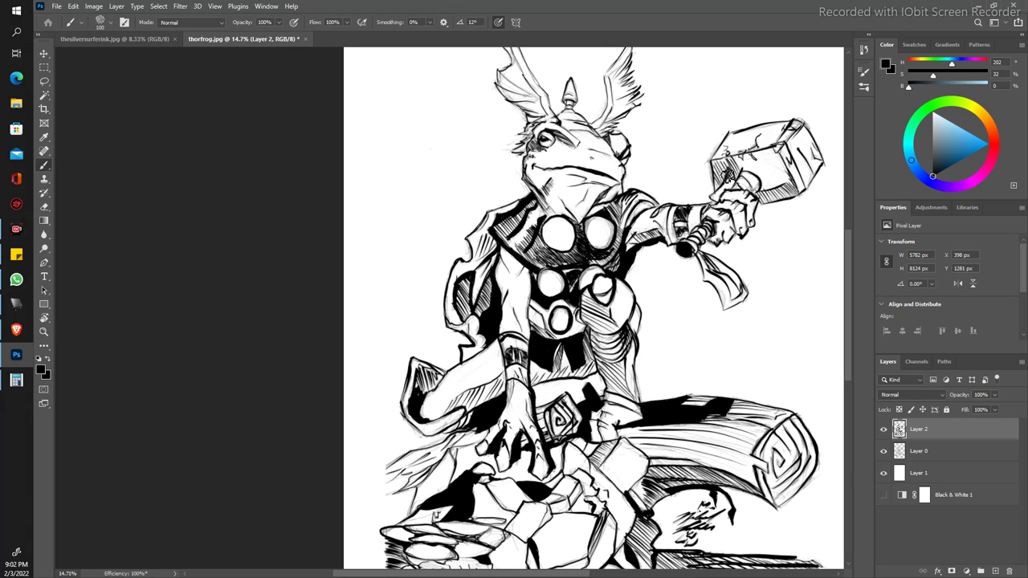
Step: Erase the stray marks at the neck of the hammer handle
key("e")
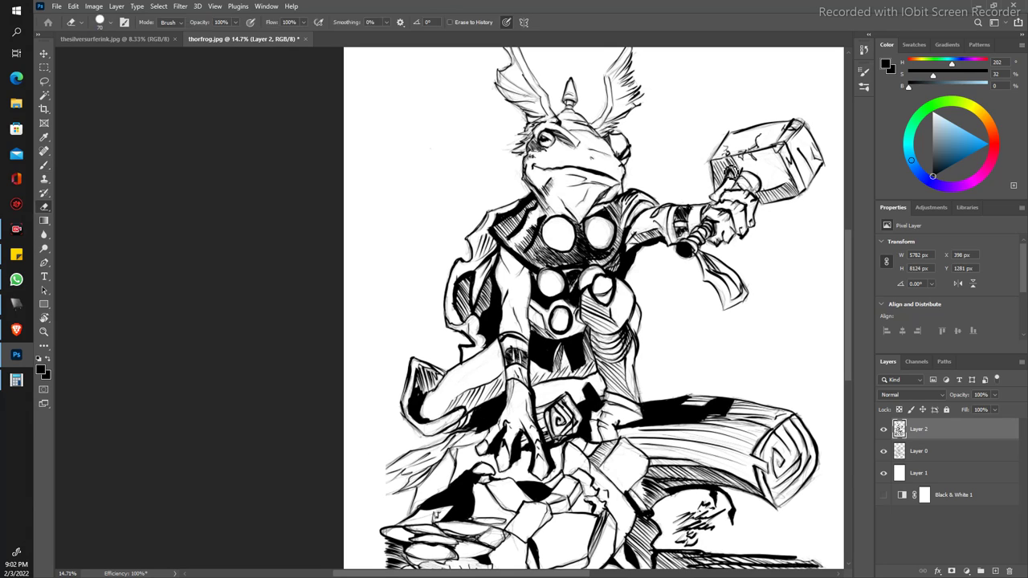
left_click_drag(733, 176, 740, 184)
key("z")
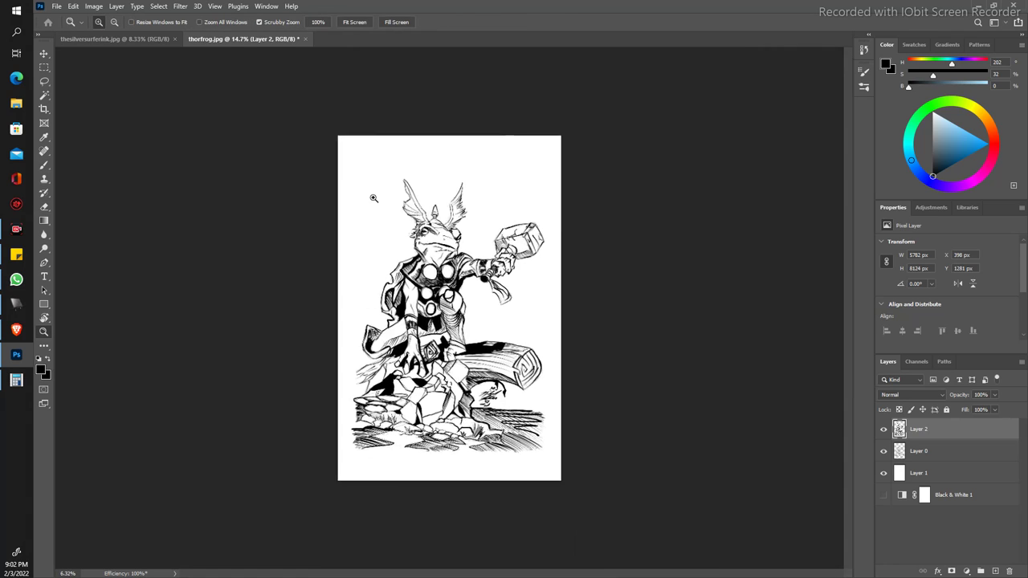
mouse_move(403, 249)
left_mouse_down()
mouse_move(372, 201)
mouse_move(386, 217)
left_mouse_up()
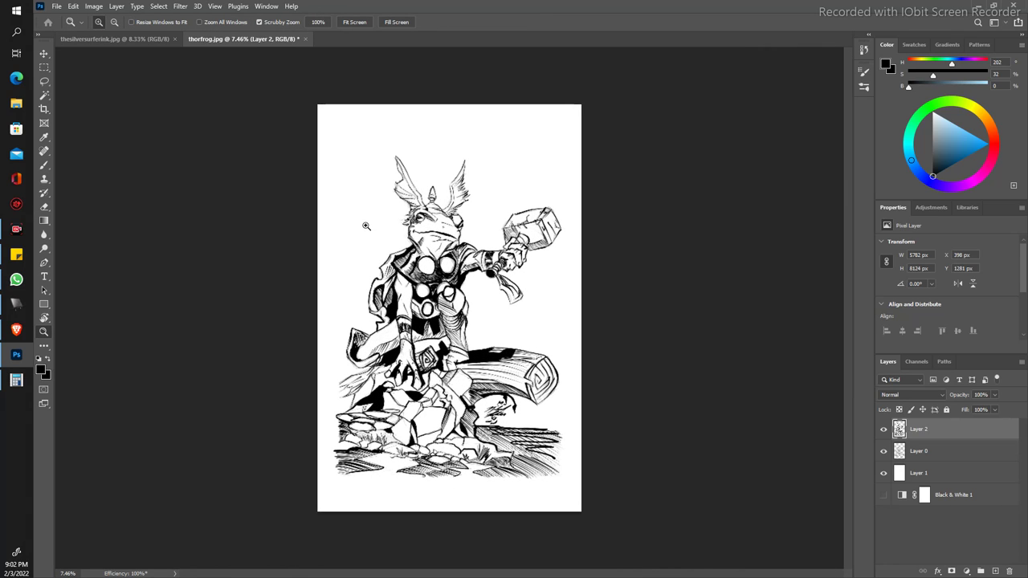
left_click_drag(362, 239, 417, 240)
key("b")
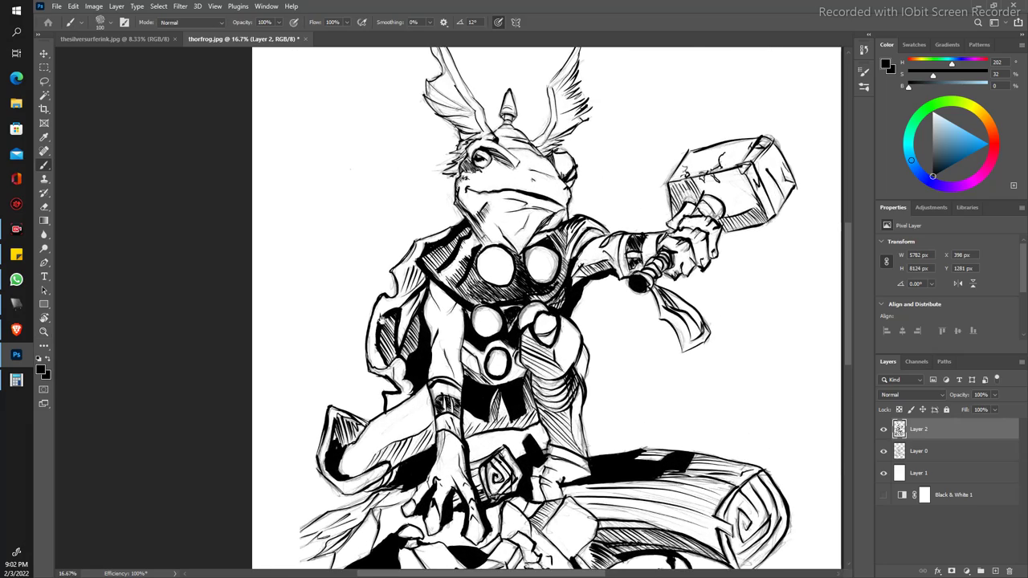
Step: Review the whole frog, make sketch Layer 0 visible again, and zoom to the winged helmet
scroll(530, 313, "down", 3)
scroll(531, 313, "down", 1)
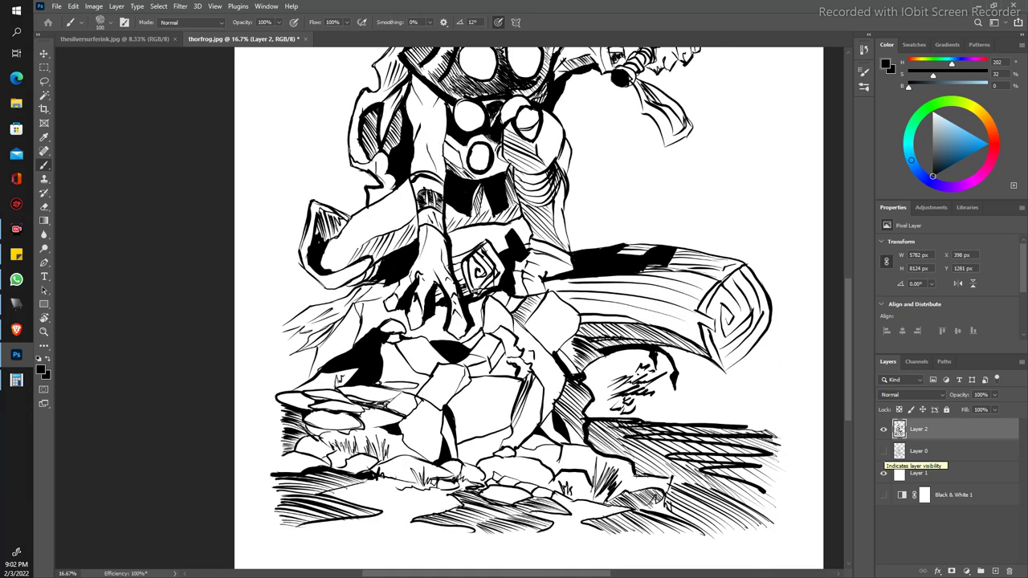
key("z")
left_click_drag(562, 337, 339, 247)
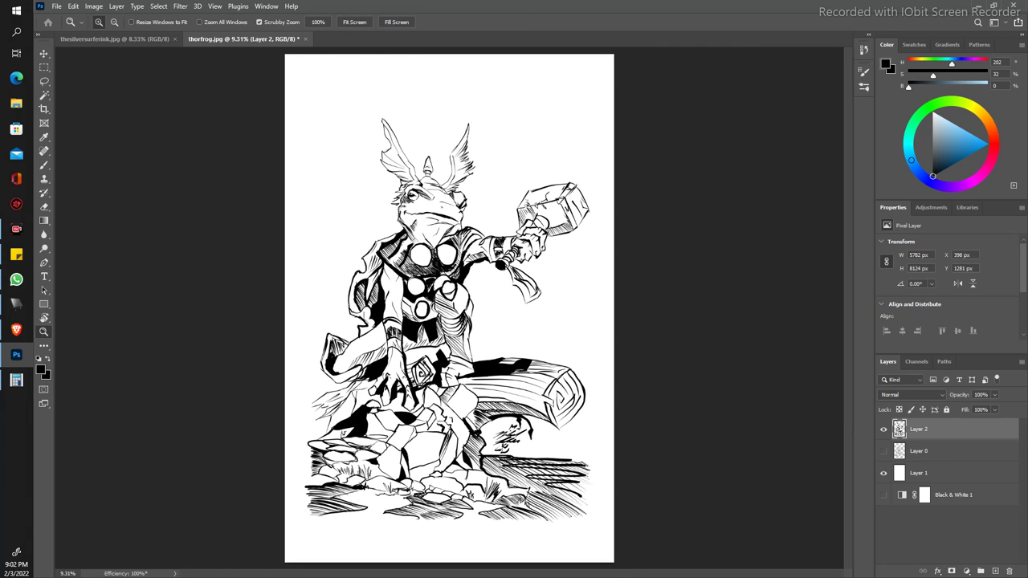
key("b")
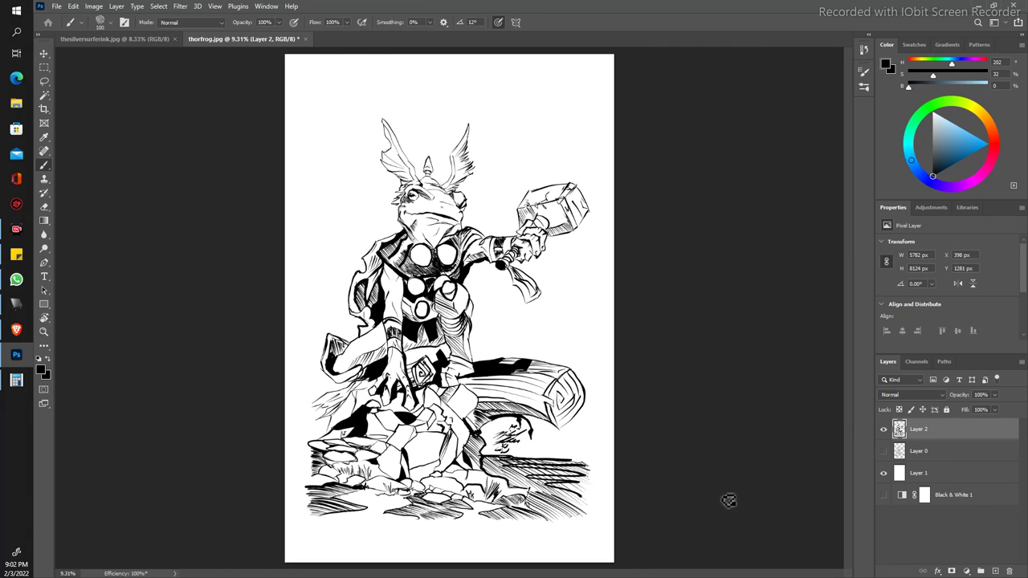
left_click(884, 451)
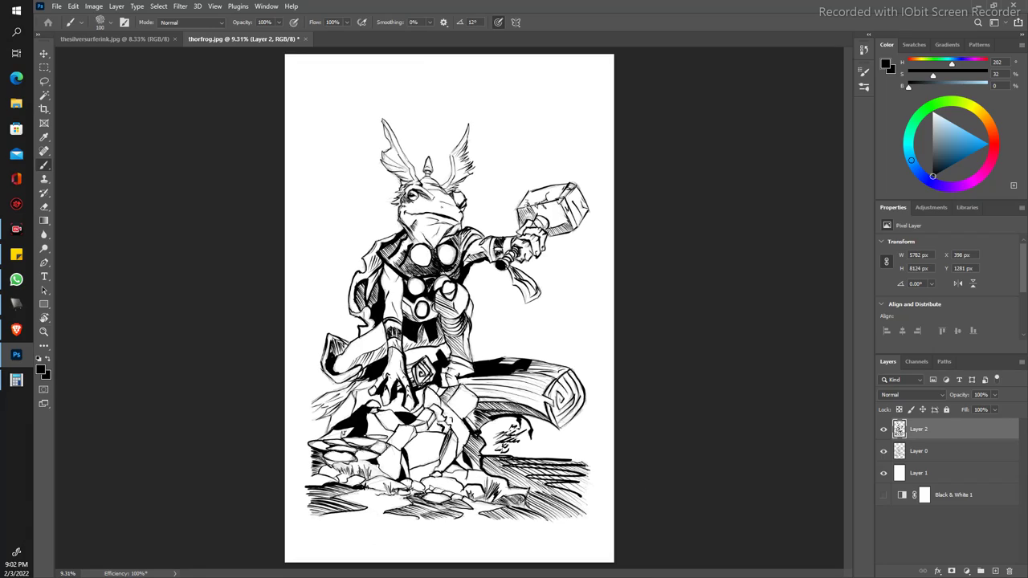
left_click_drag(332, 264, 305, 307)
left_click_drag(313, 188, 261, 306)
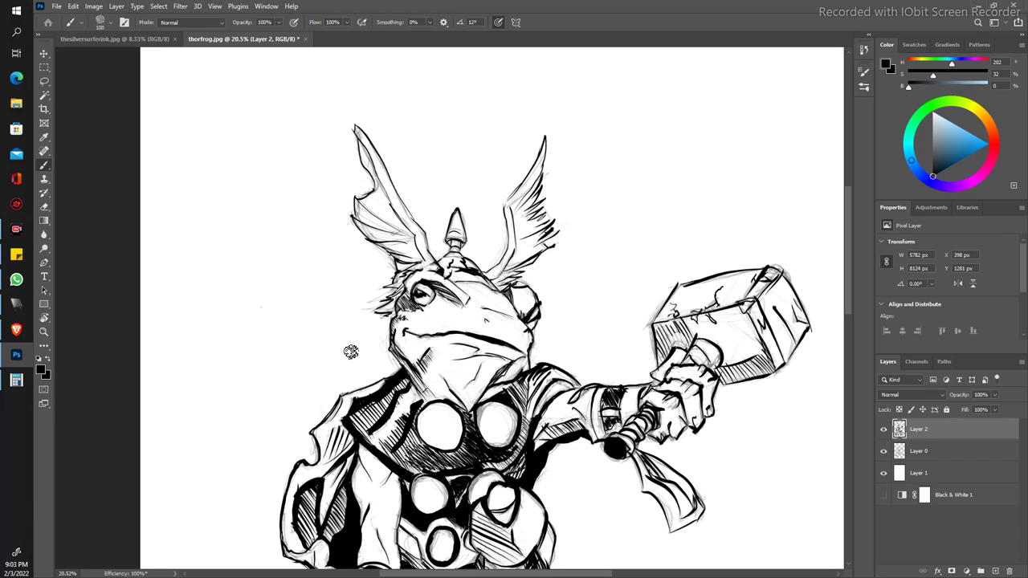
Step: Hatch the neck and collar, ink the upper eyelid, and bolden both helmet wing edges
left_click_drag(524, 368, 505, 384)
left_click_drag(532, 350, 521, 363)
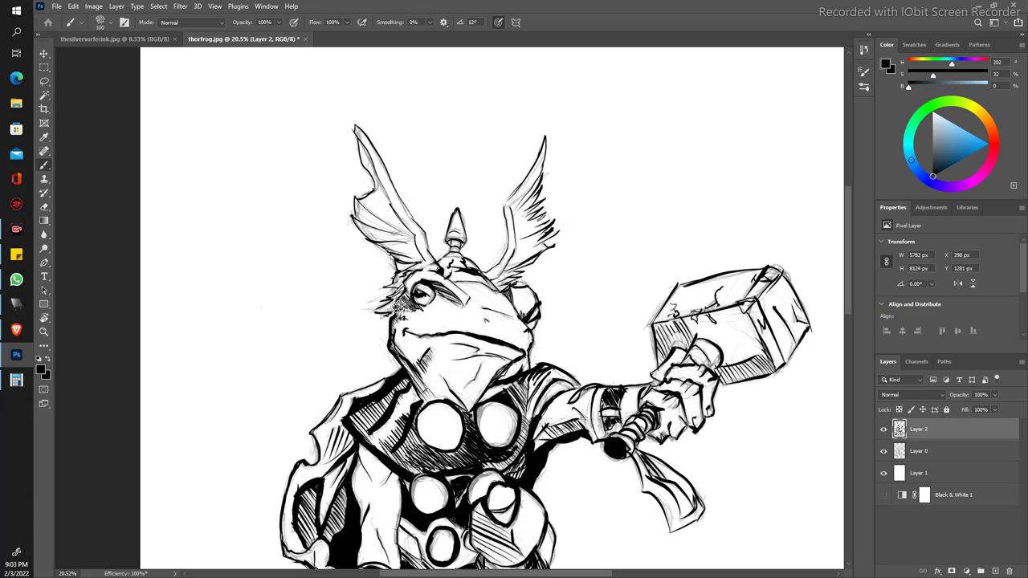
left_click_drag(409, 278, 426, 268)
left_click_drag(355, 126, 436, 261)
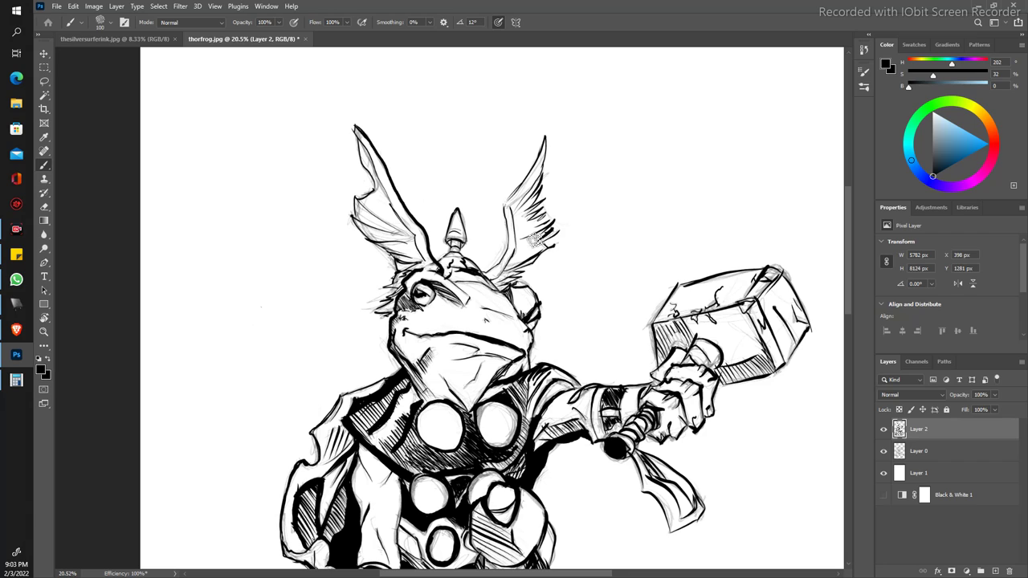
mouse_move(482, 274)
left_mouse_down()
mouse_move(509, 249)
mouse_move(512, 197)
mouse_move(546, 137)
left_mouse_up()
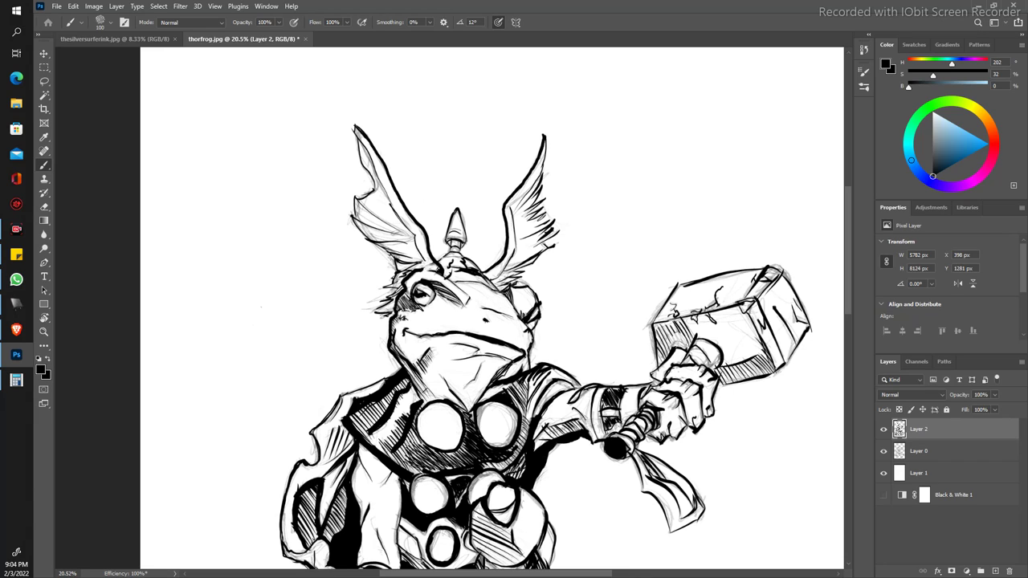
key("z")
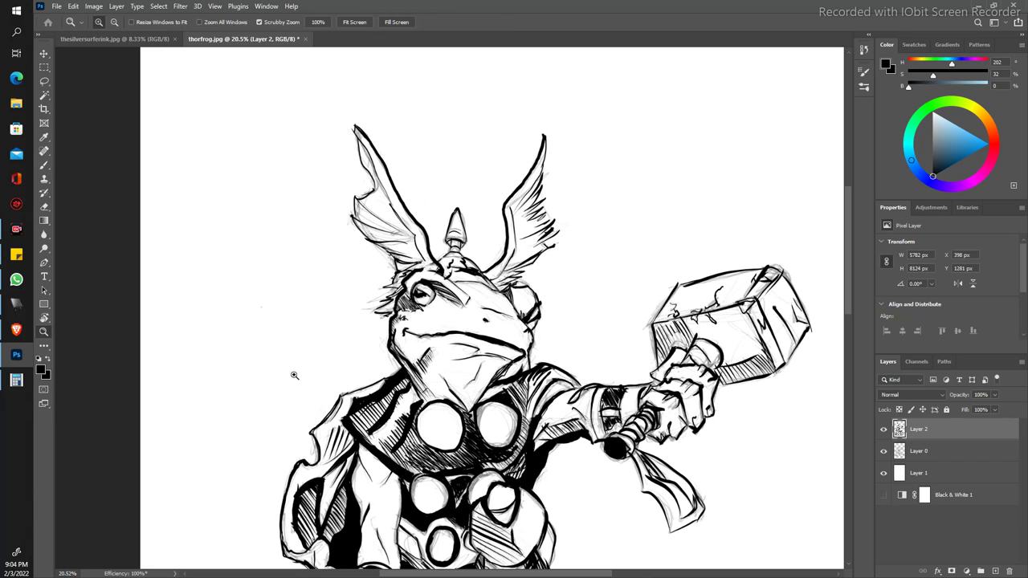
mouse_move(293, 374)
left_mouse_down()
mouse_move(246, 300)
mouse_move(284, 360)
mouse_move(337, 361)
left_mouse_up()
left_click_drag(395, 483, 339, 300)
left_click_drag(358, 357, 333, 319)
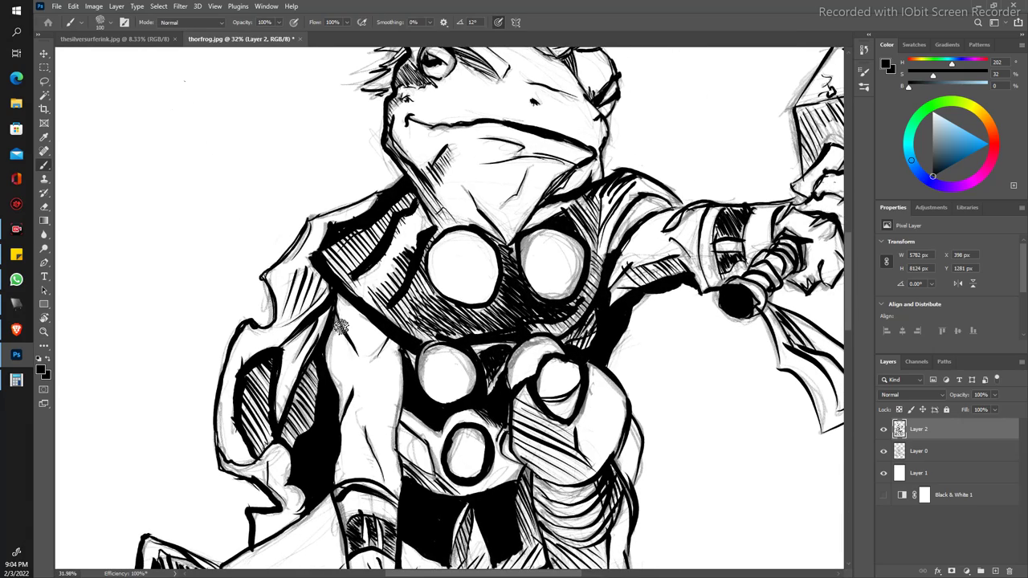
left_click_drag(336, 472, 339, 401)
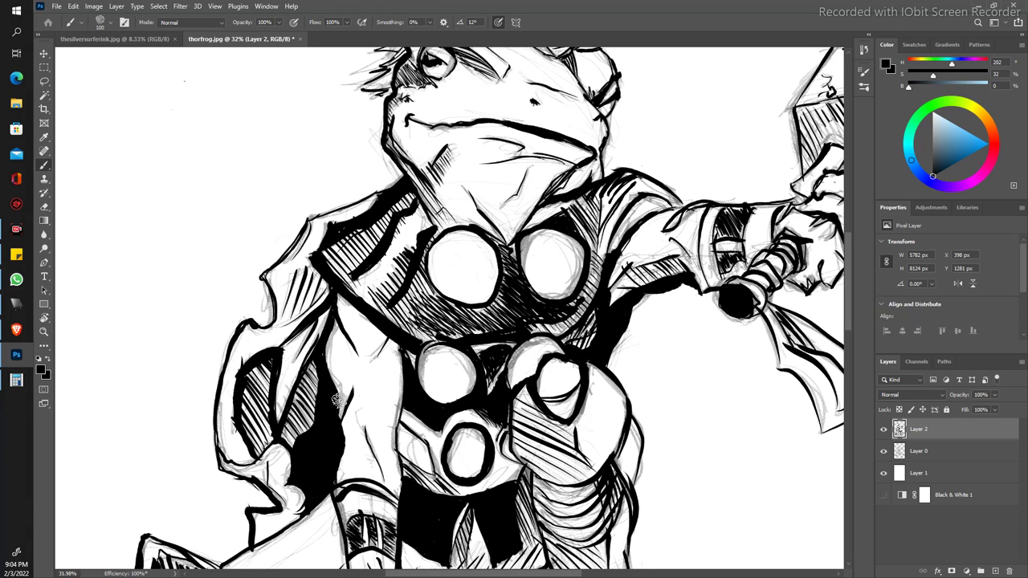
key("z")
mouse_move(269, 324)
left_mouse_down()
mouse_move(241, 269)
mouse_move(305, 386)
left_mouse_up()
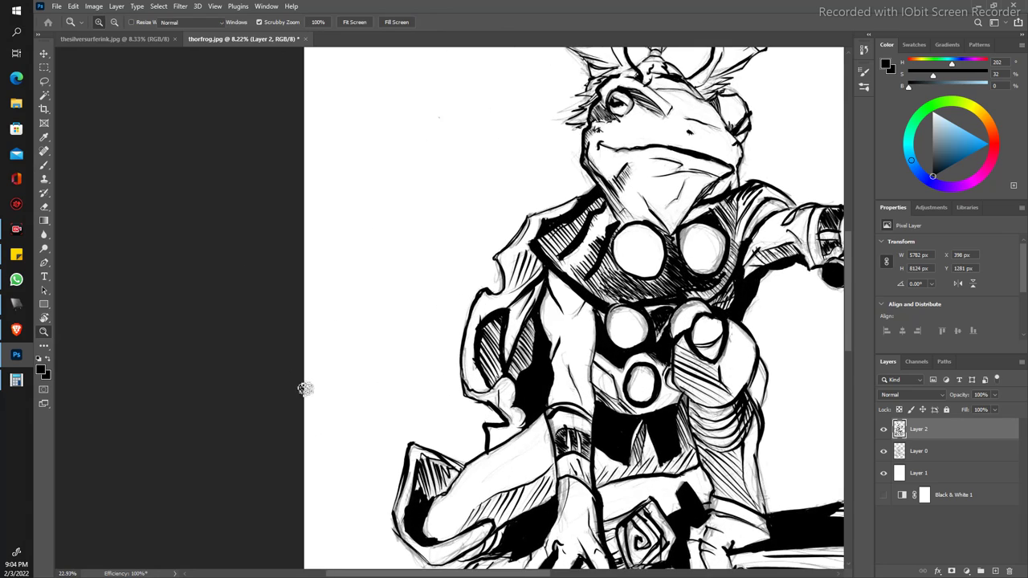
key("b")
key("e")
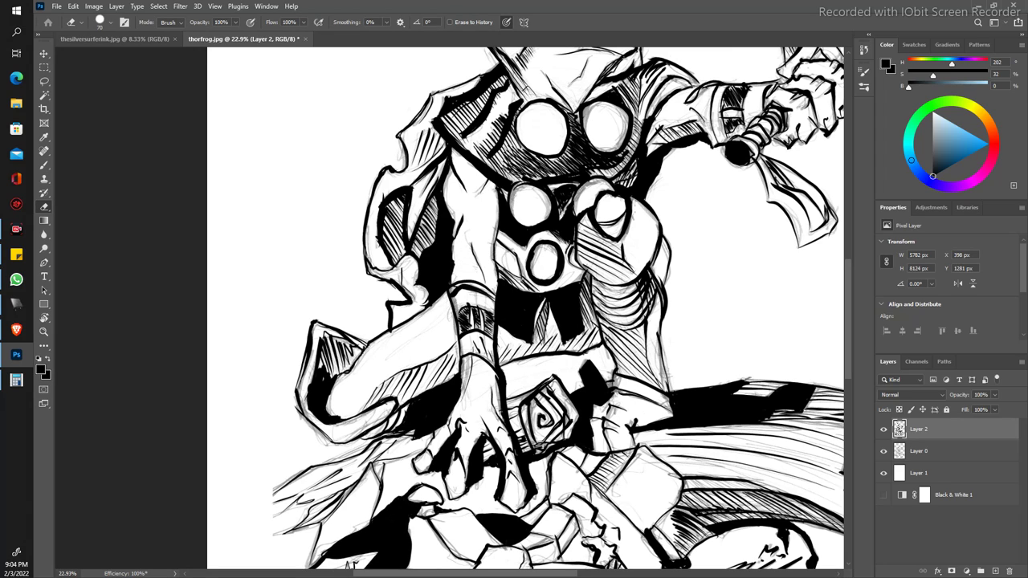
key("b")
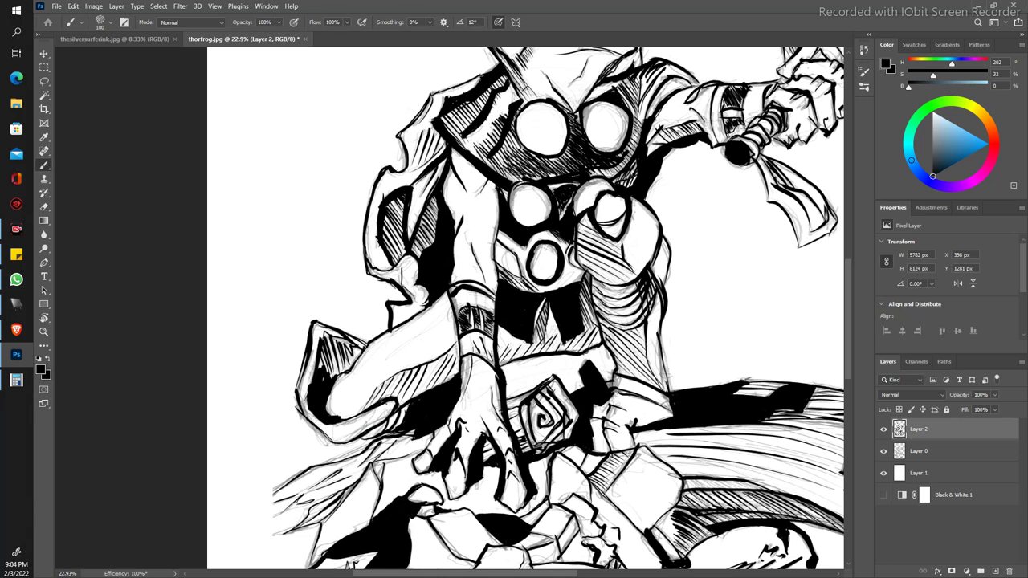
scroll(327, 223, "down", 5)
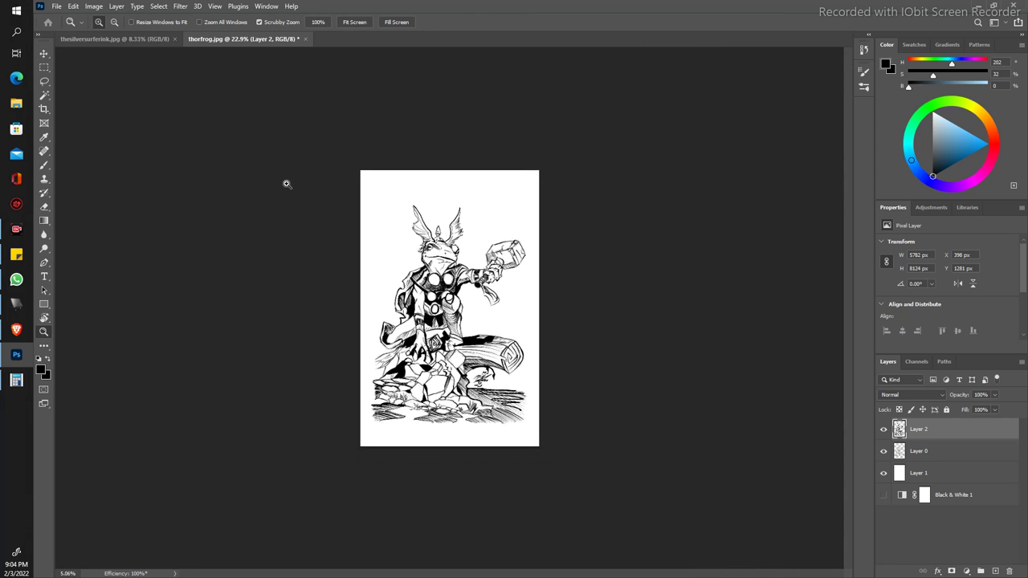
Step: Undo the last black fill stroke on the log and zoom in on the leg and rocks
scroll(289, 189, "up", 2)
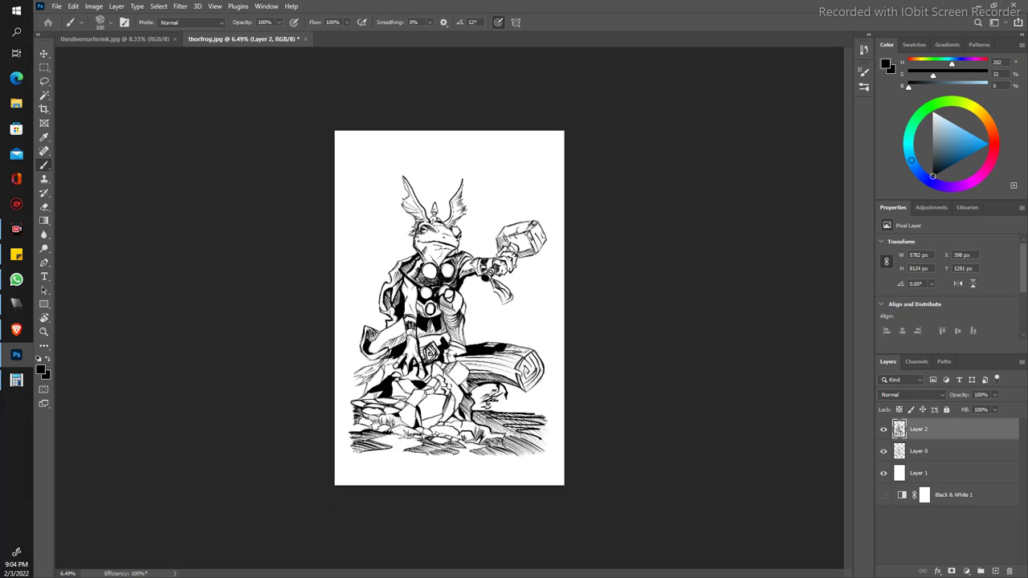
key("ctrl+z")
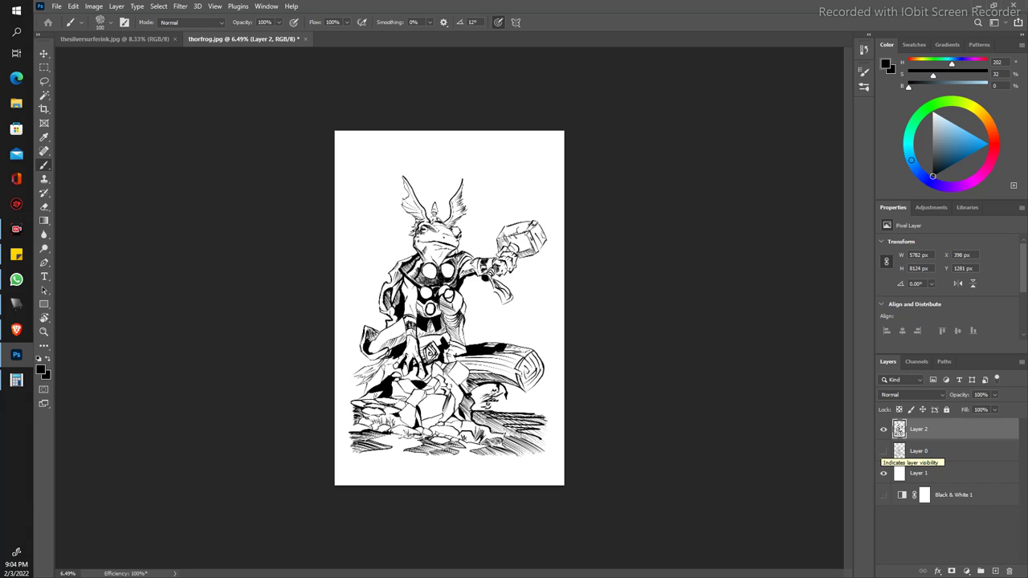
scroll(491, 257, "up", 3)
left_click_drag(396, 397, 323, 243)
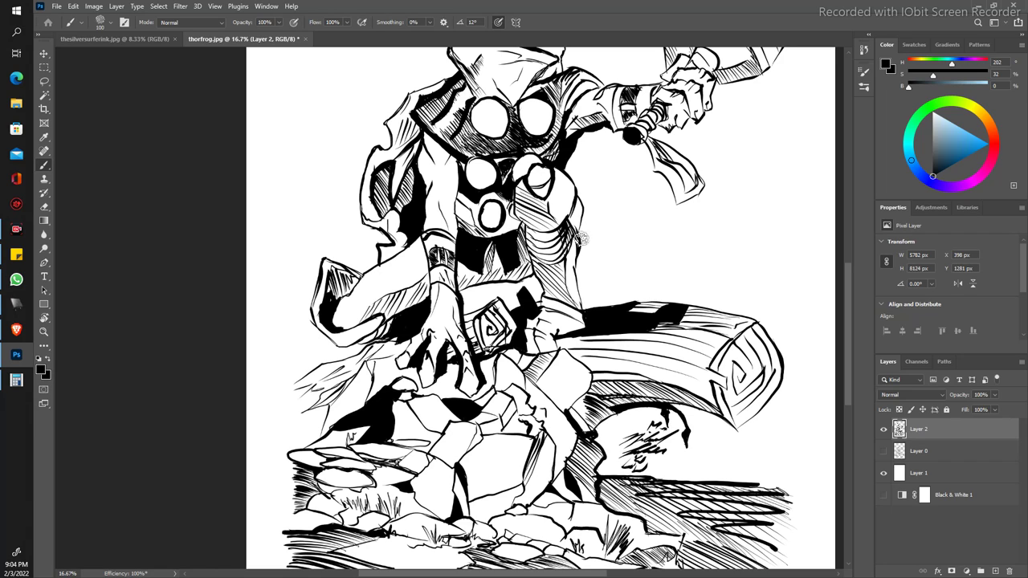
Step: Hatch along the leg's right edge and reinforce its lower and left outlines
left_click_drag(591, 218, 576, 238)
left_click_drag(594, 194, 575, 212)
left_click_drag(589, 247, 575, 262)
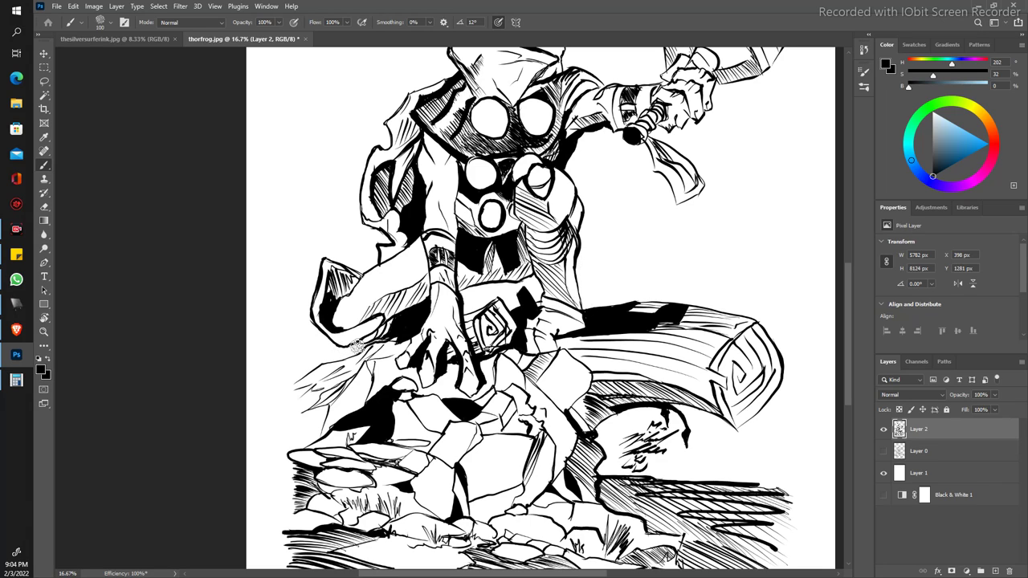
left_click_drag(347, 342, 387, 343)
left_click_drag(314, 323, 326, 269)
Step: Erase to trim the leg's lower-left outline and clean up its left tip
key("e")
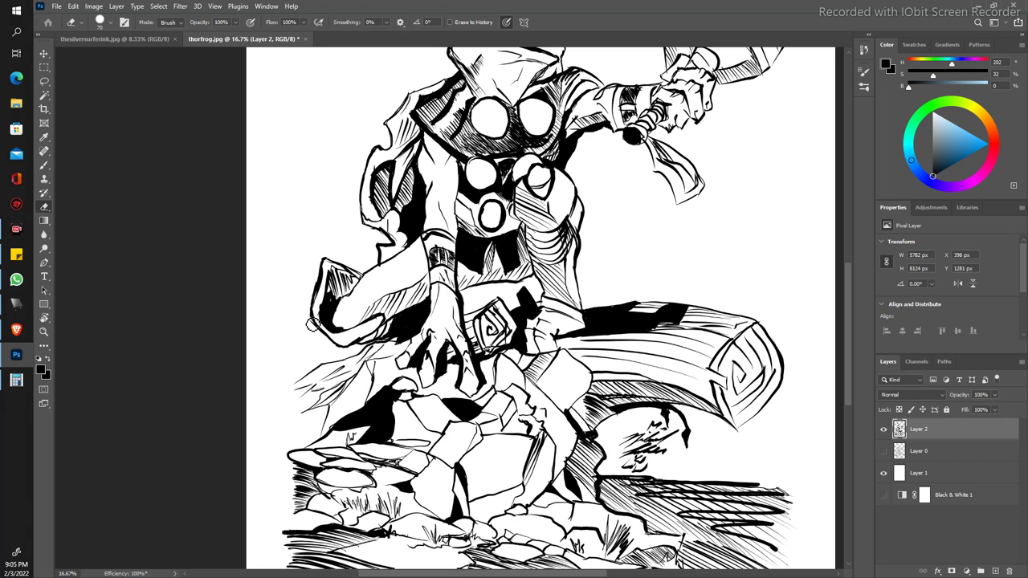
left_click_drag(312, 322, 318, 332)
left_click_drag(325, 303, 323, 317)
scroll(259, 220, "down", 4)
scroll(249, 203, "up", 1)
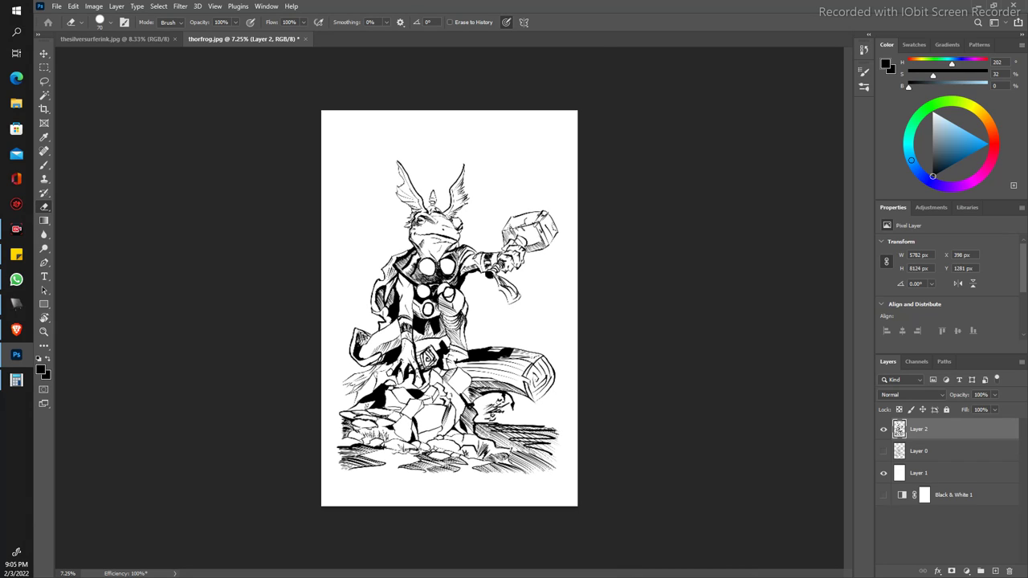
key("z")
left_click_drag(394, 434, 466, 434)
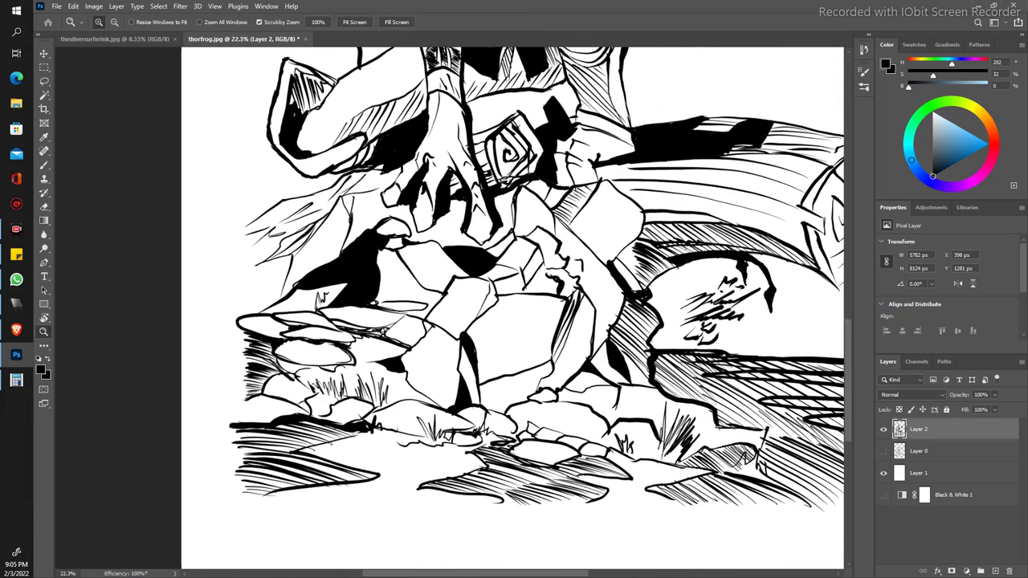
scroll(514, 307, "down", 2)
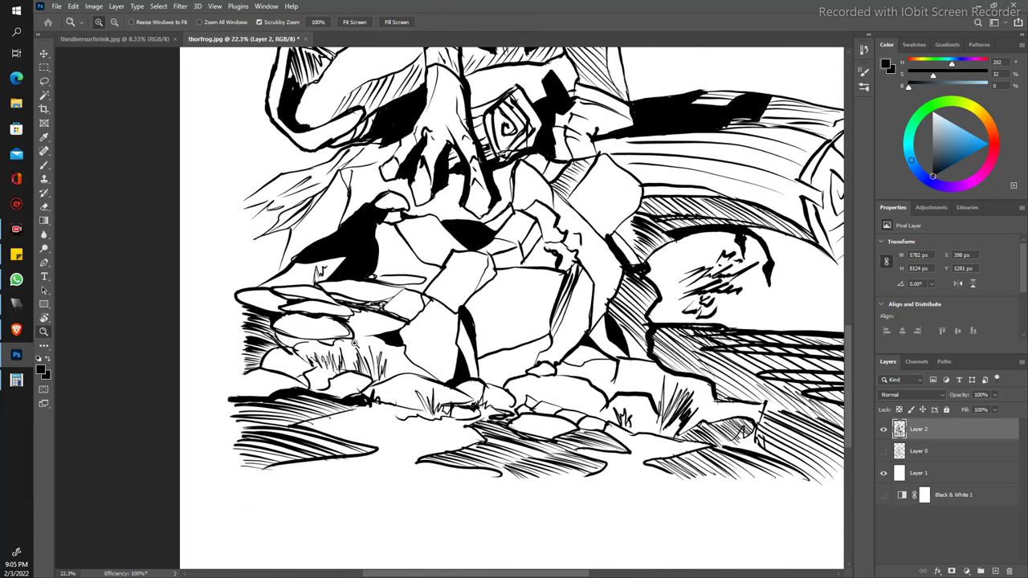
key("b")
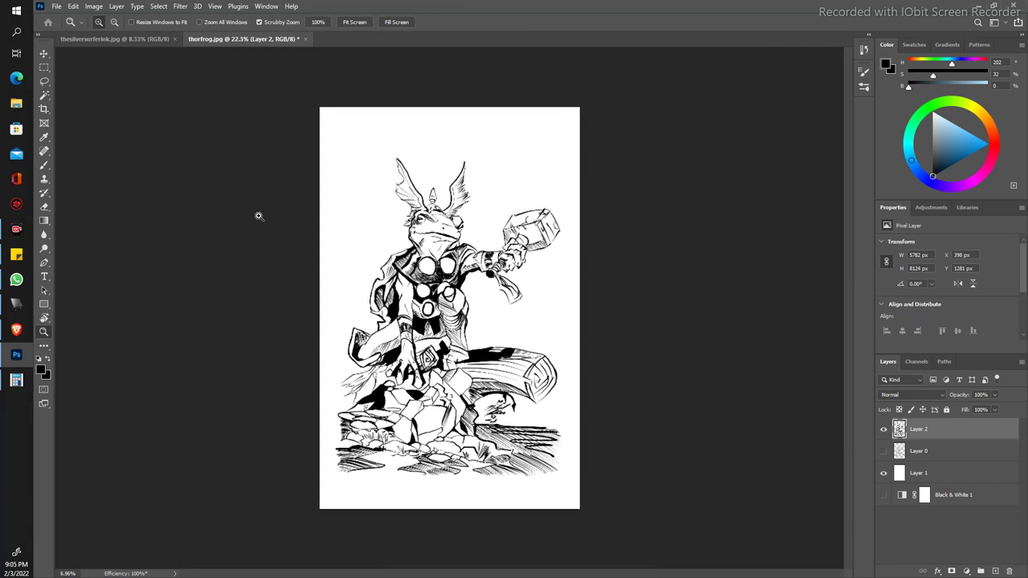
left_click_drag(317, 304, 261, 215)
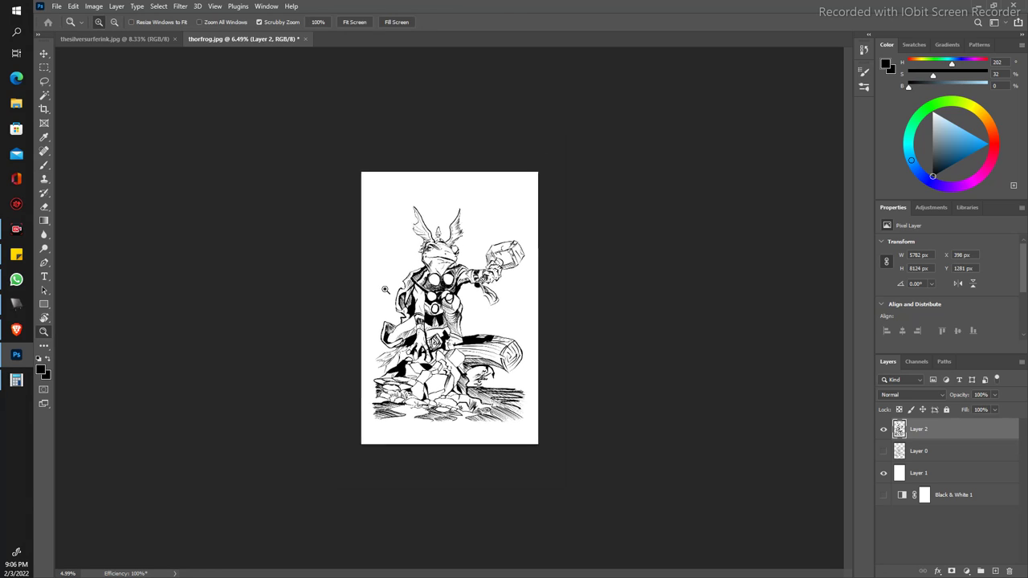
left_click_drag(401, 337, 449, 337)
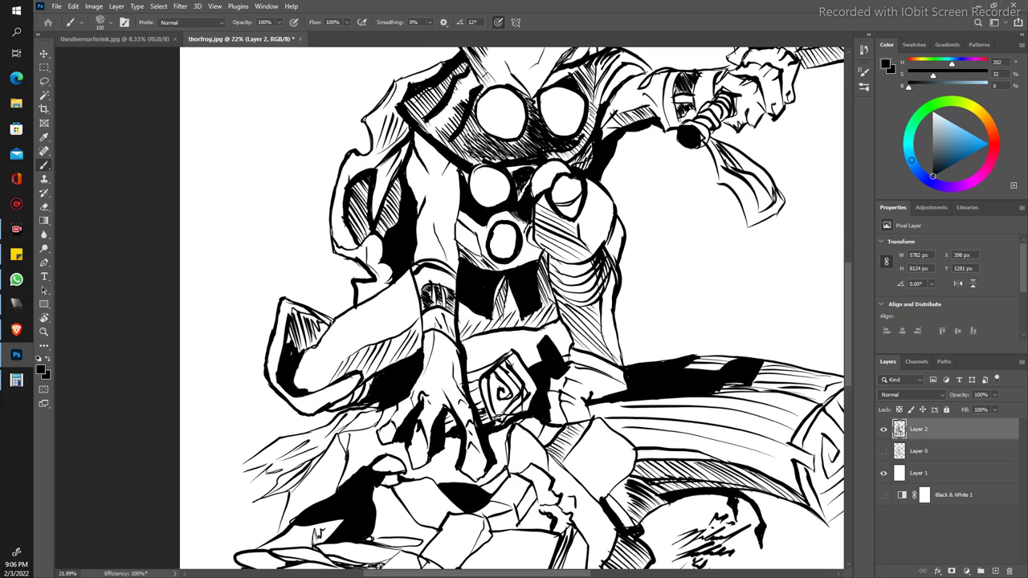
key("e")
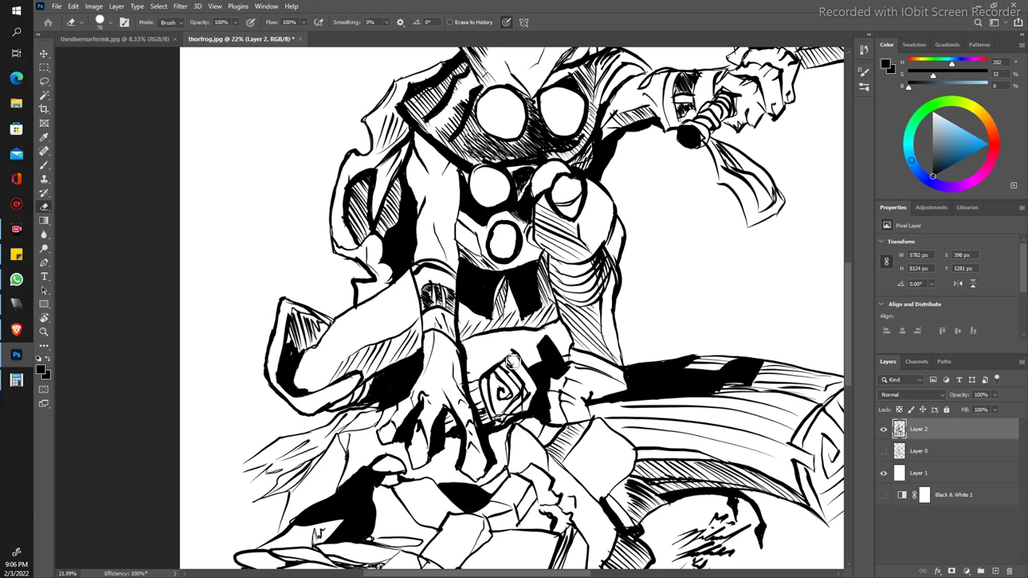
key("b")
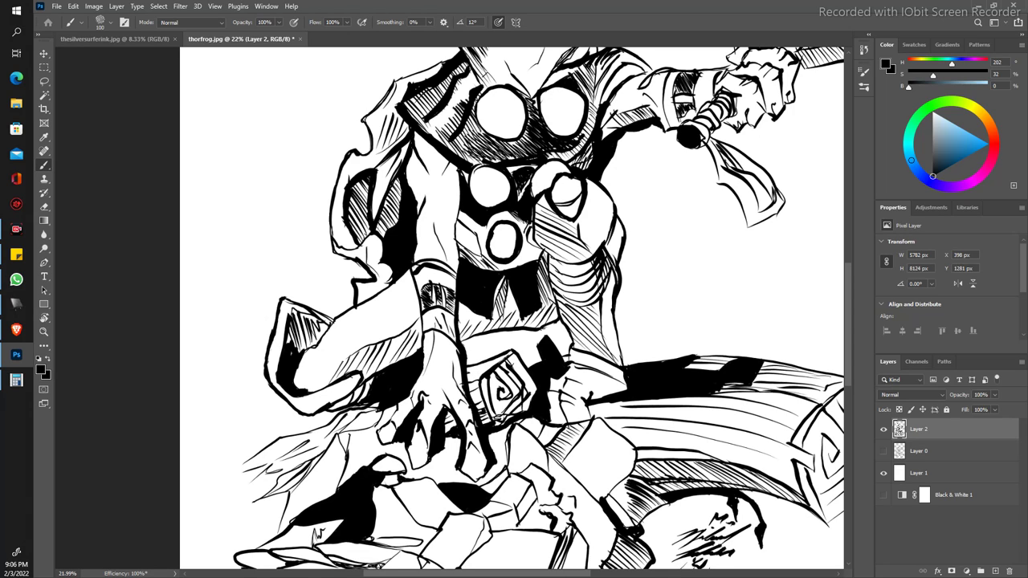
key("z")
mouse_move(353, 326)
left_mouse_down()
mouse_move(316, 266)
mouse_move(326, 266)
left_mouse_up()
key("b")
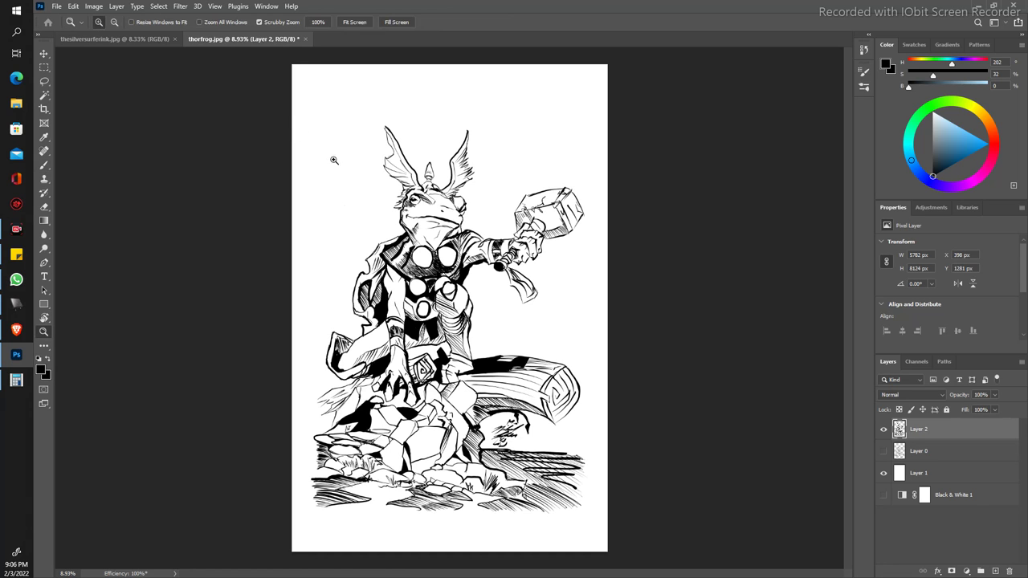
Step: Zoomed on the head, erase the left wing's stray inner line and hatch its upper edge
left_click_drag(332, 160, 287, 303)
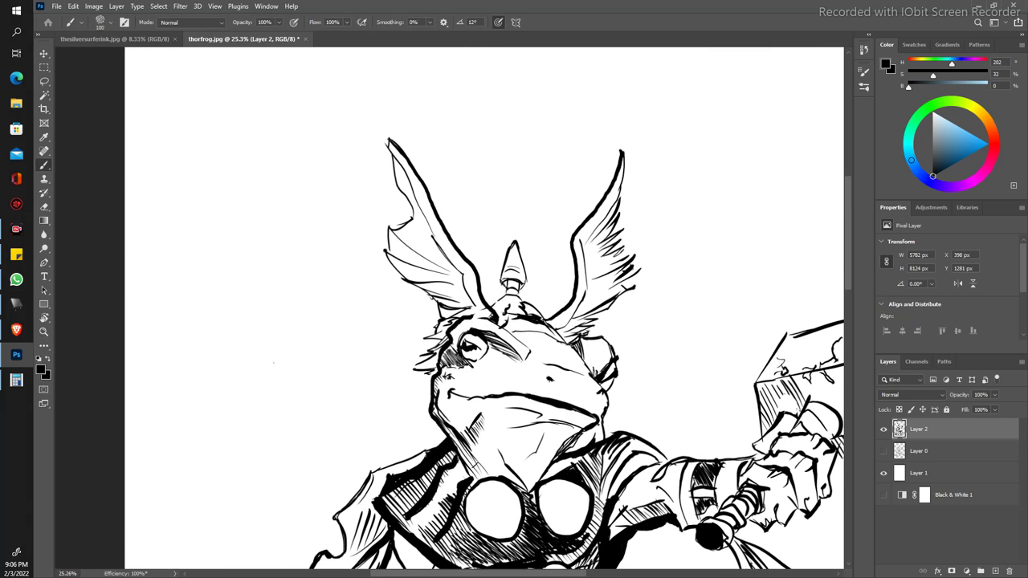
key("e")
left_click_drag(384, 211, 408, 213)
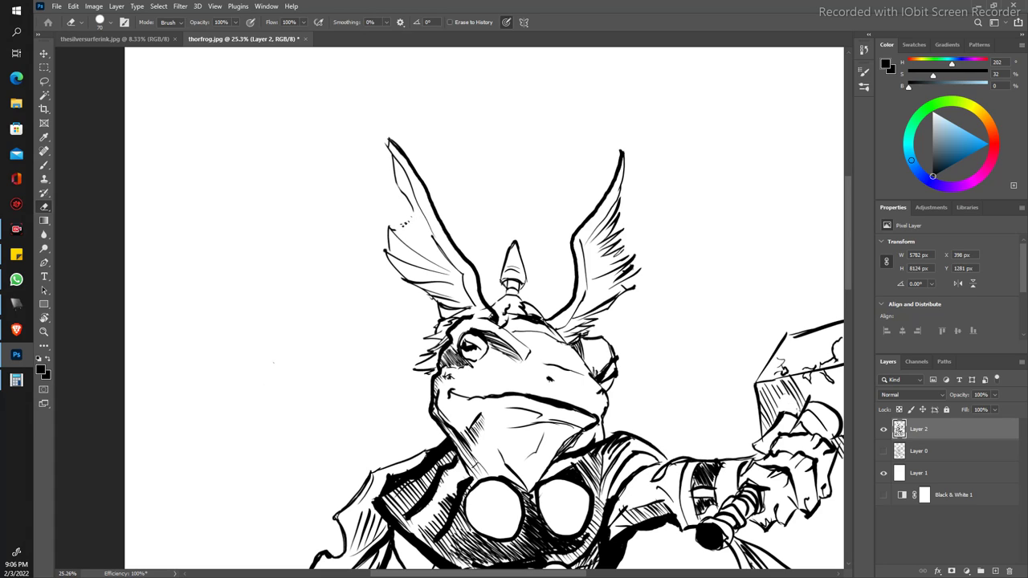
key("b")
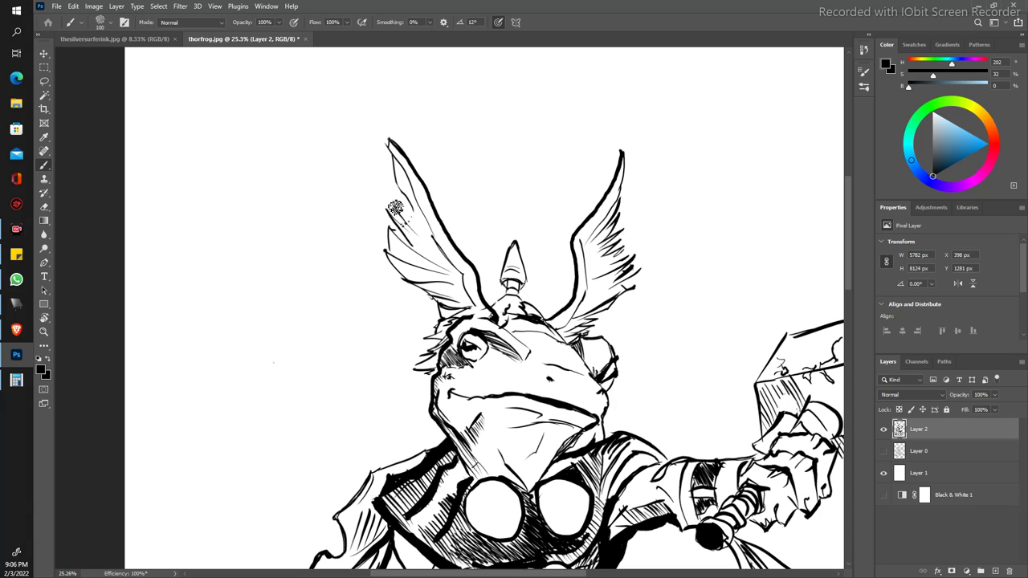
mouse_move(389, 208)
left_mouse_down()
mouse_move(400, 222)
mouse_move(413, 222)
mouse_move(409, 211)
left_mouse_up()
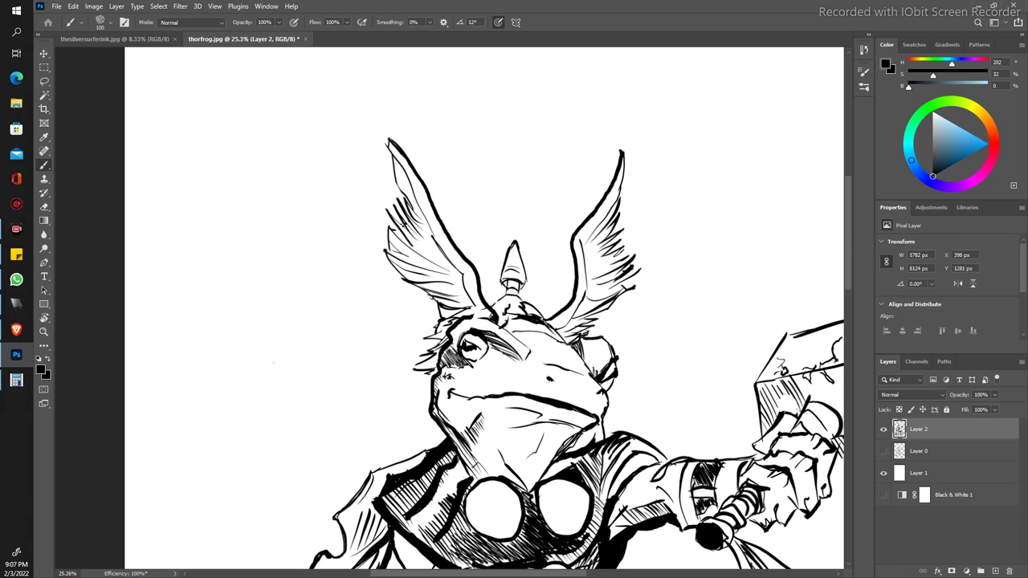
key("z")
left_click_drag(377, 249, 337, 212)
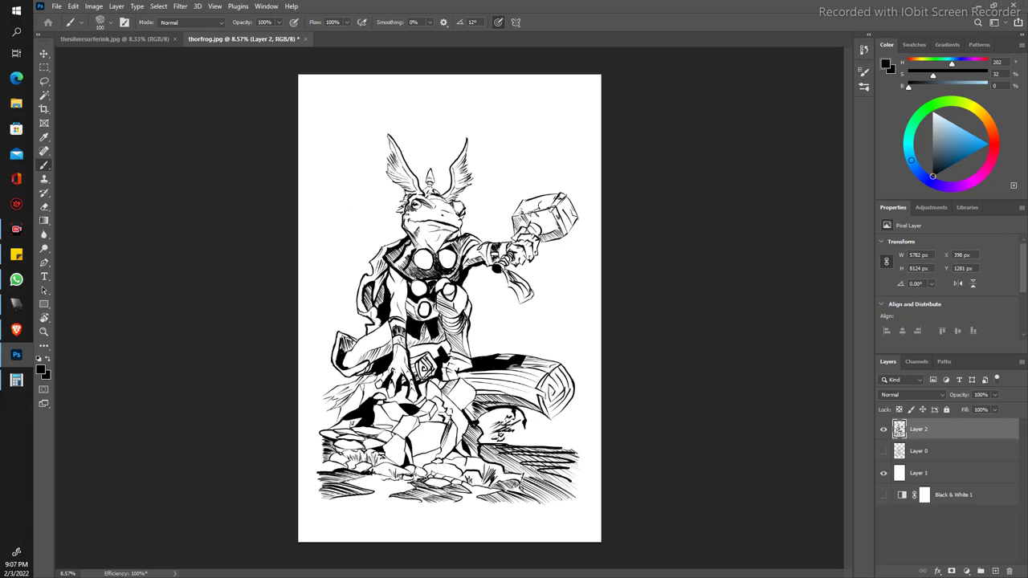
Step: Zoomed on the chest, ink a short stroke linking the shoulder line to the raised arm
key("z")
left_click_drag(399, 228, 450, 228)
key("b")
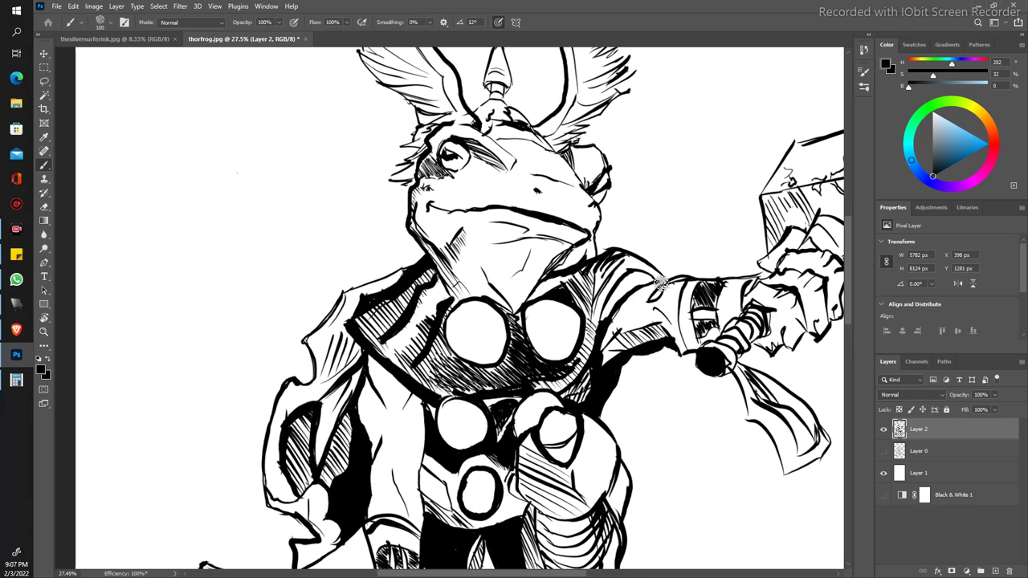
left_click_drag(652, 279, 670, 276)
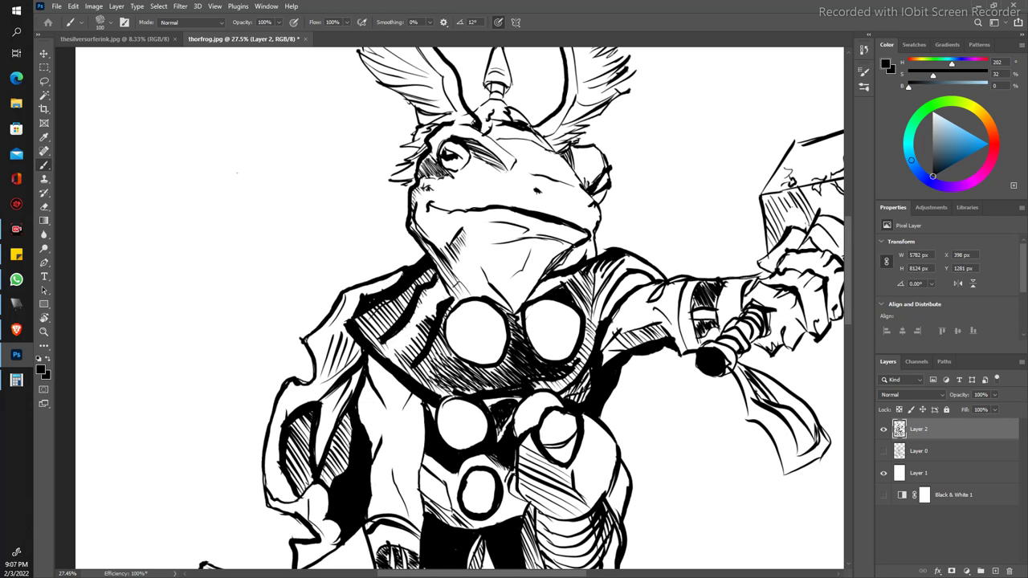
key("ctrl+0")
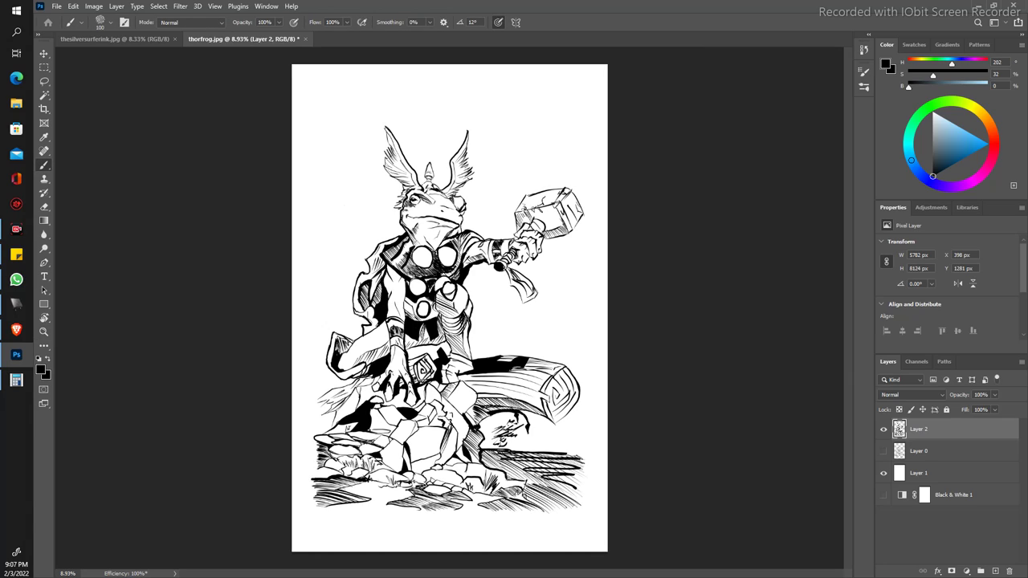
Step: Erase the small stray ink marks on the little bird's head beside the log
scroll(449, 305, "up", 3)
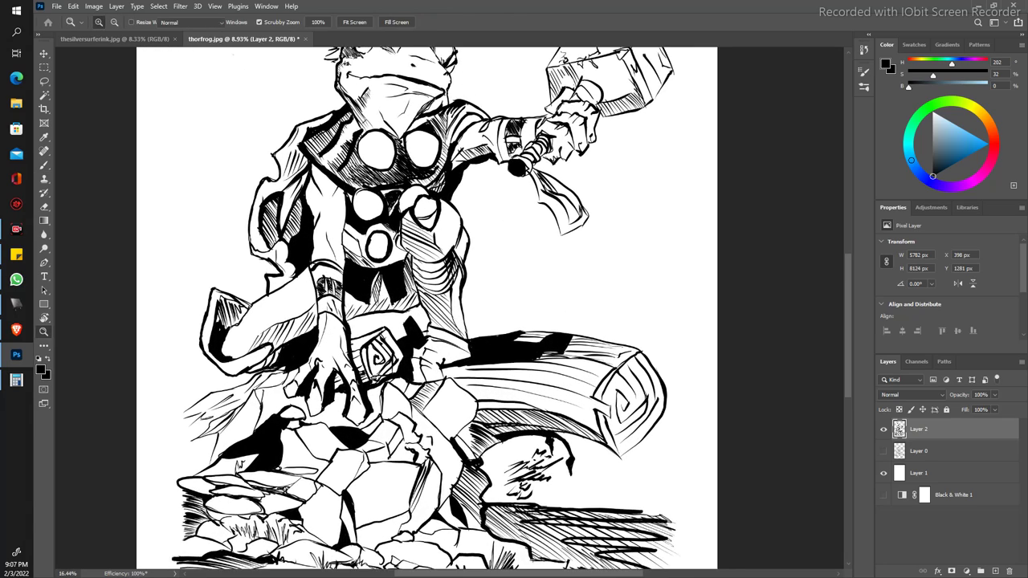
scroll(450, 305, "down", 5)
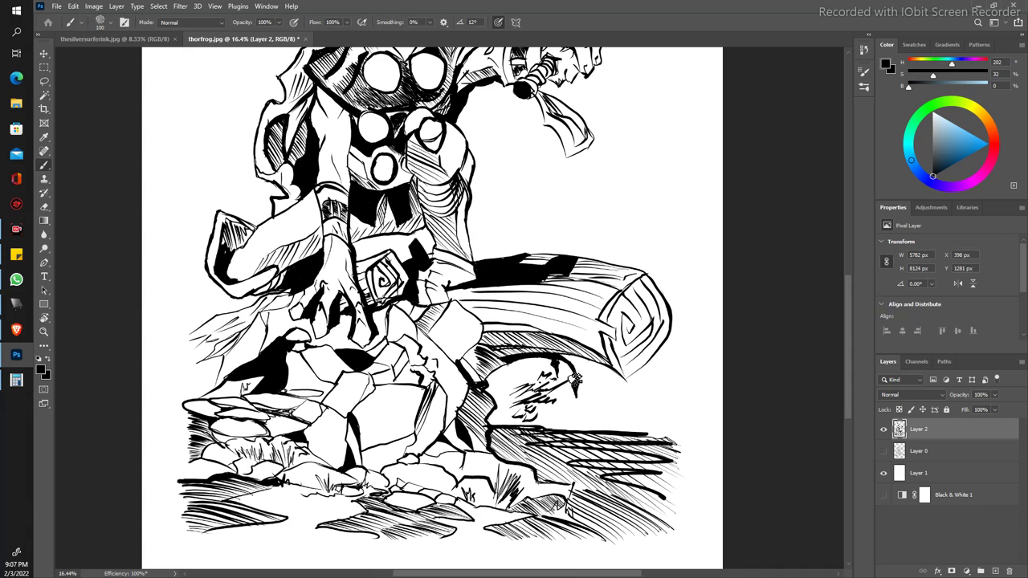
key("r")
key("e")
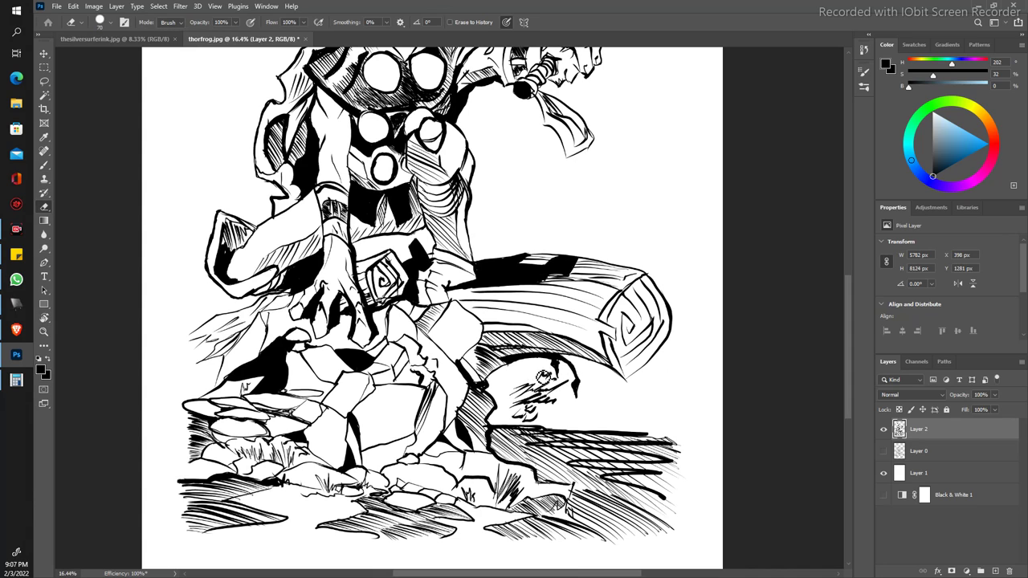
left_click_drag(561, 380, 568, 377)
key("z")
left_click_drag(307, 337, 265, 289)
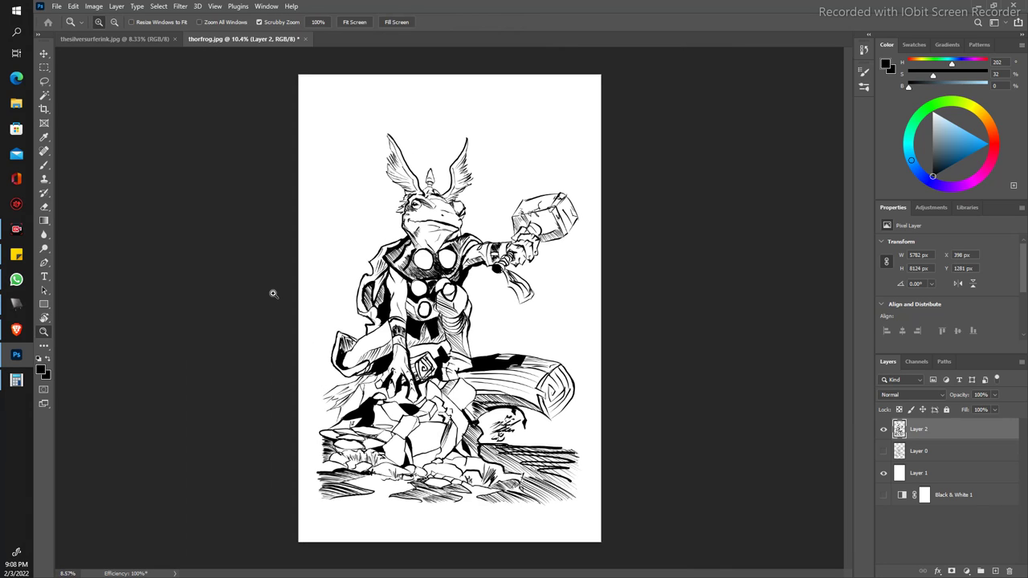
key("e")
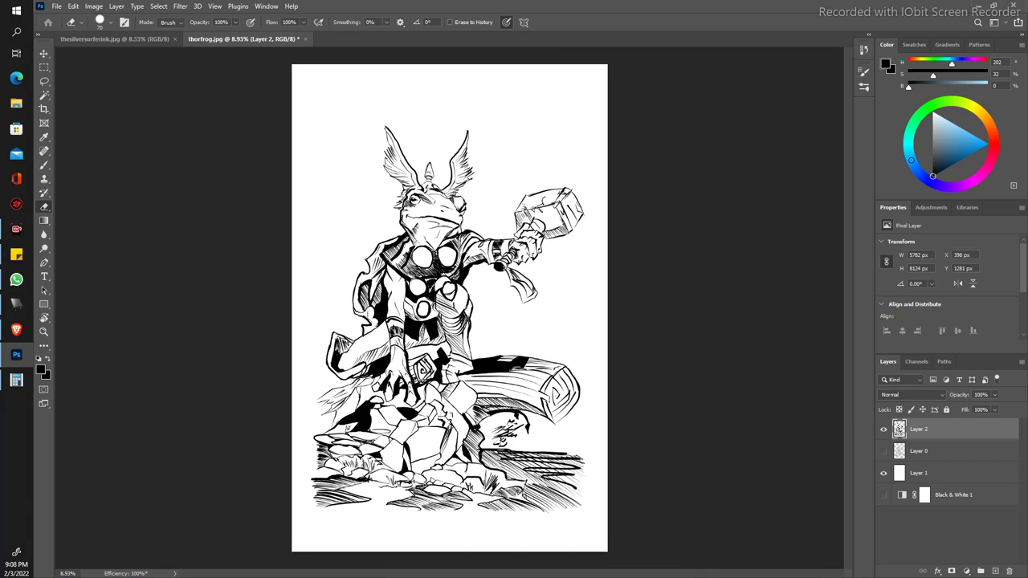